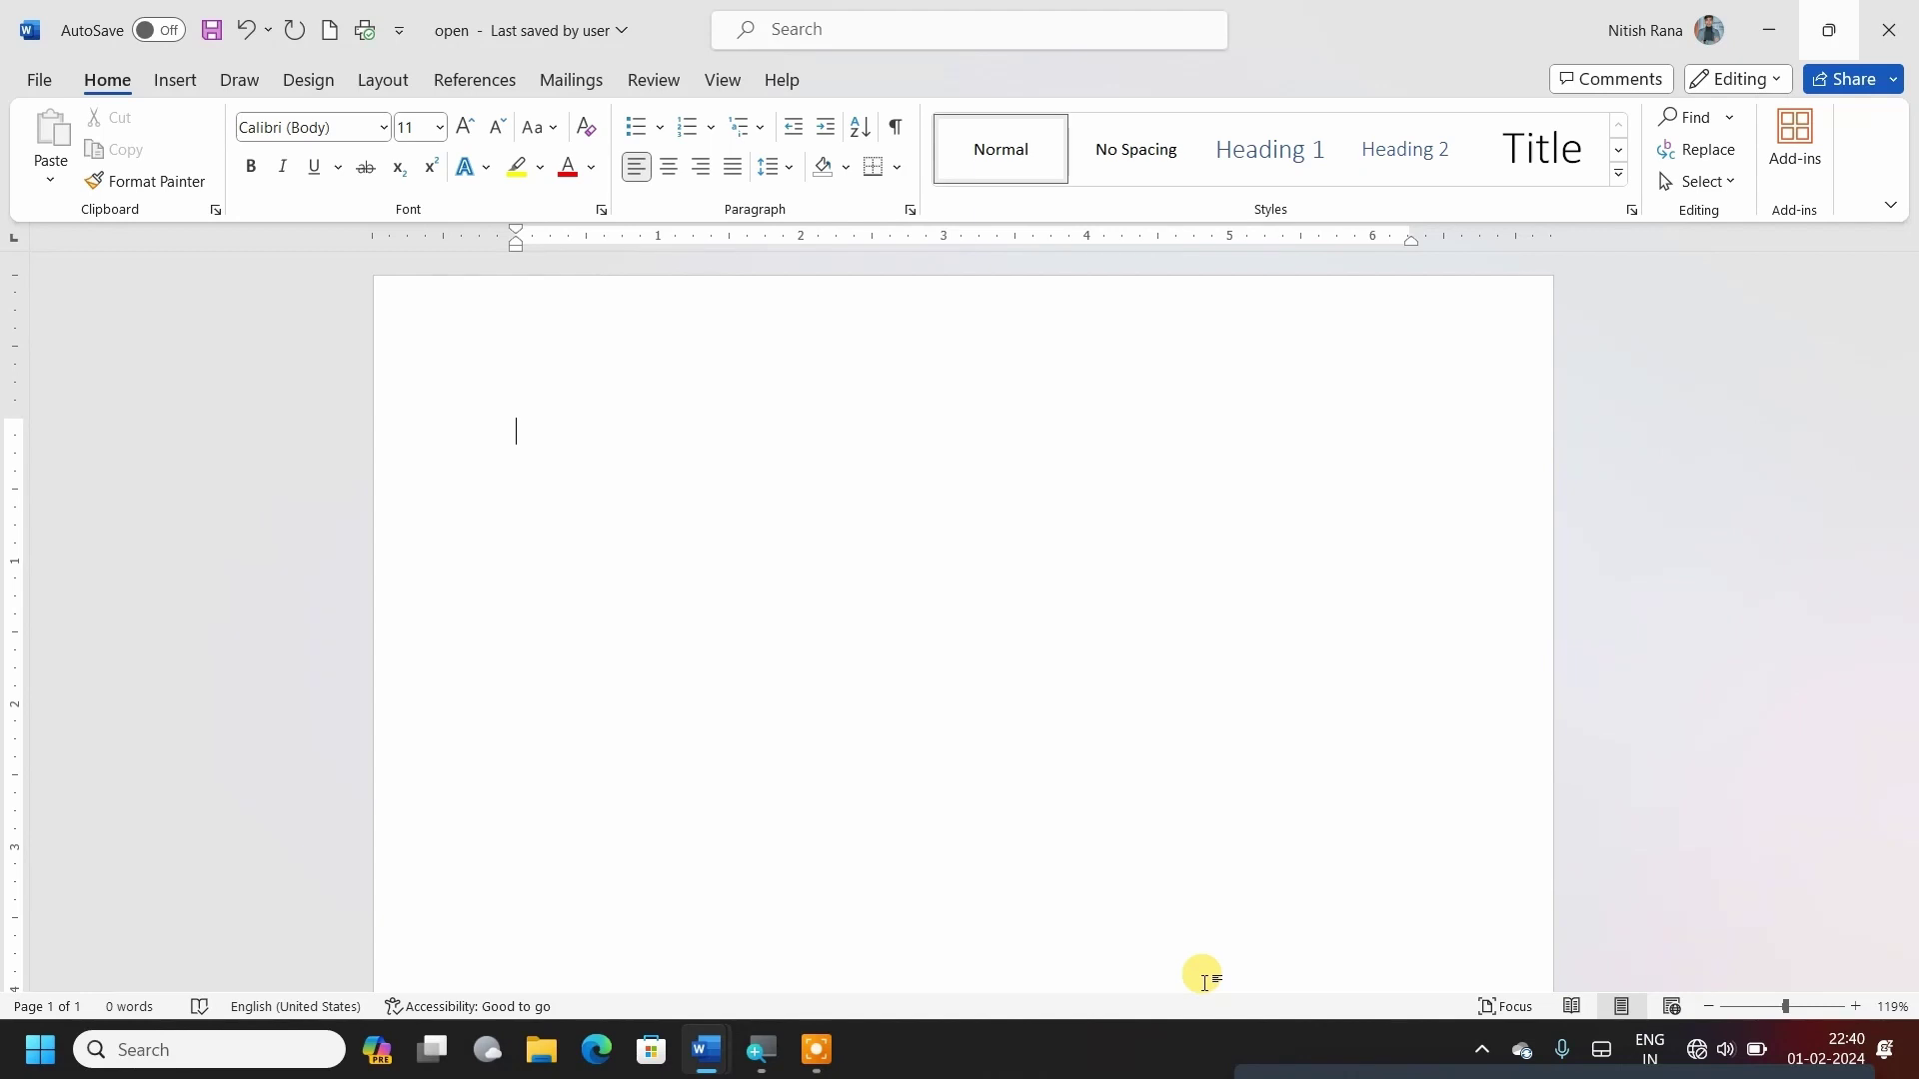
# Generate filler text with =rand(10,5), producing 797 words across two pages.
pyautogui.write('=')
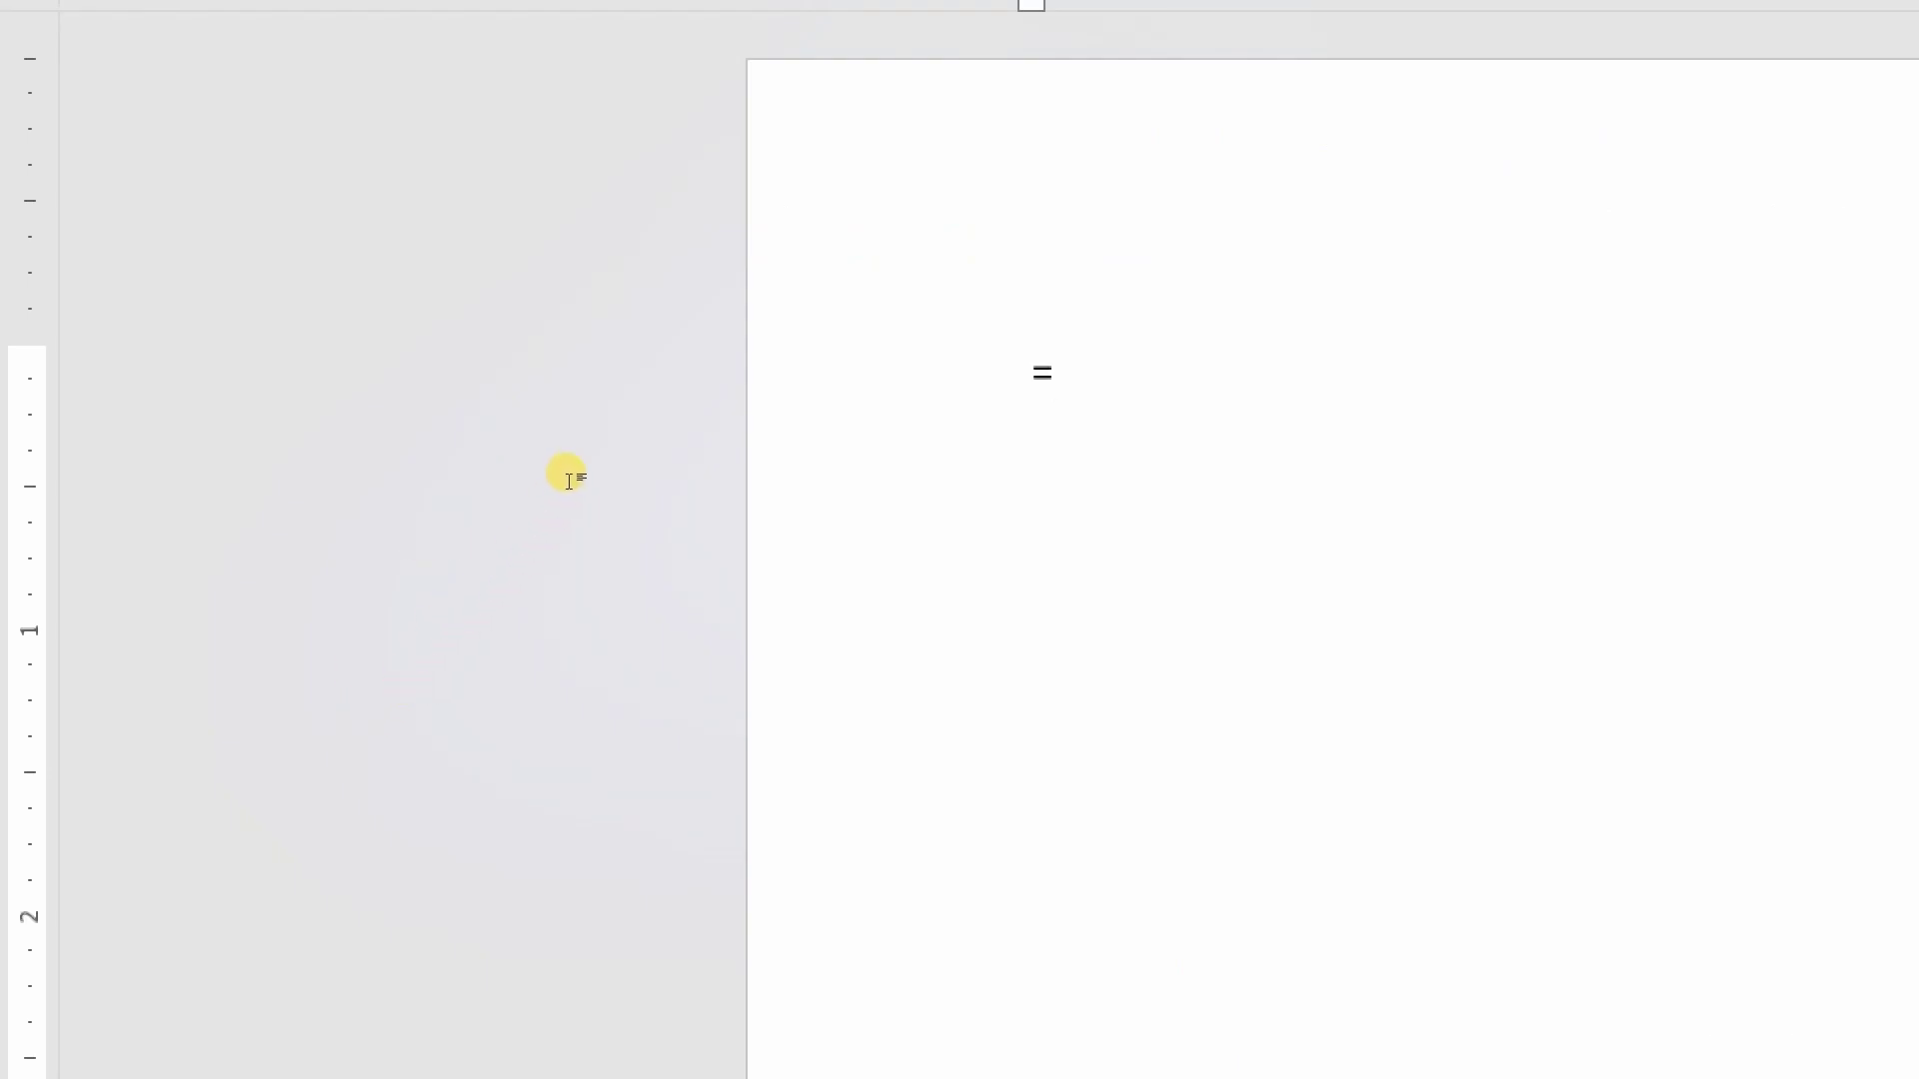
pyautogui.write('rand')
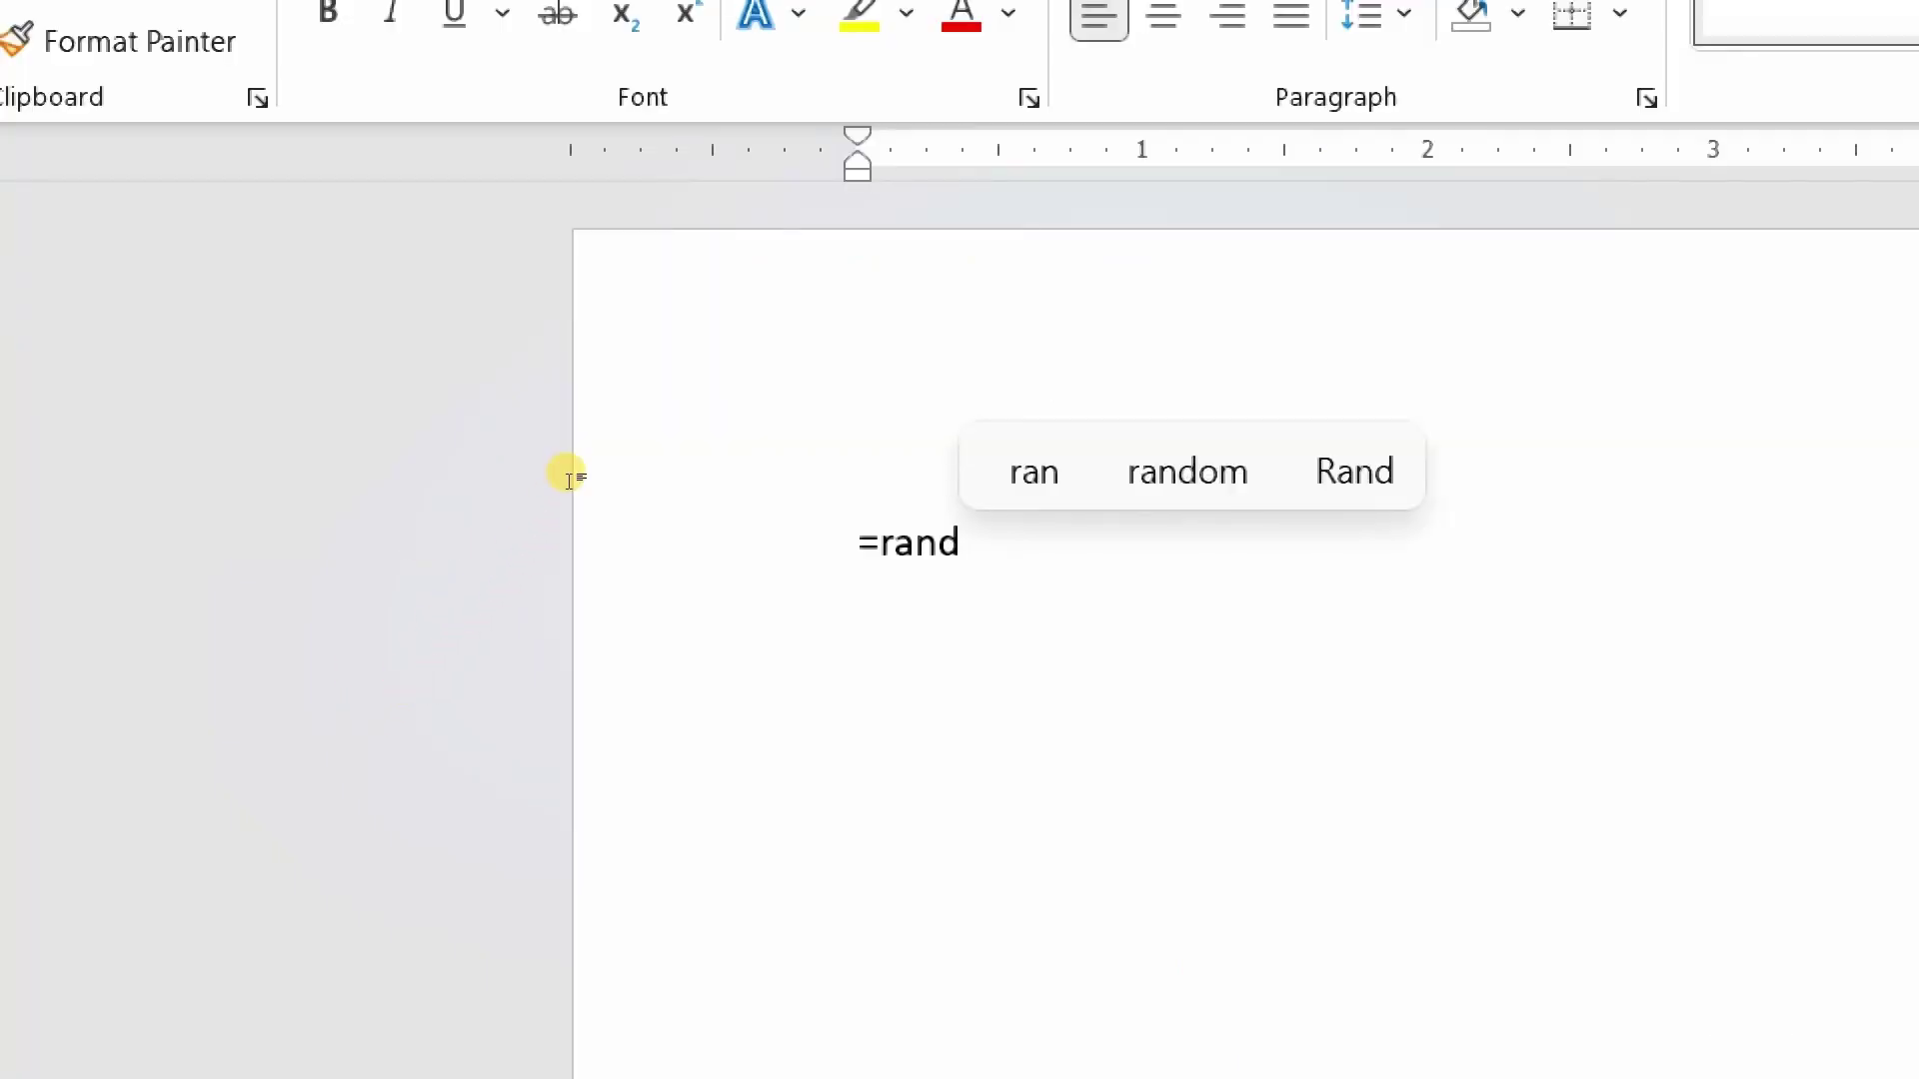
pyautogui.write('(')
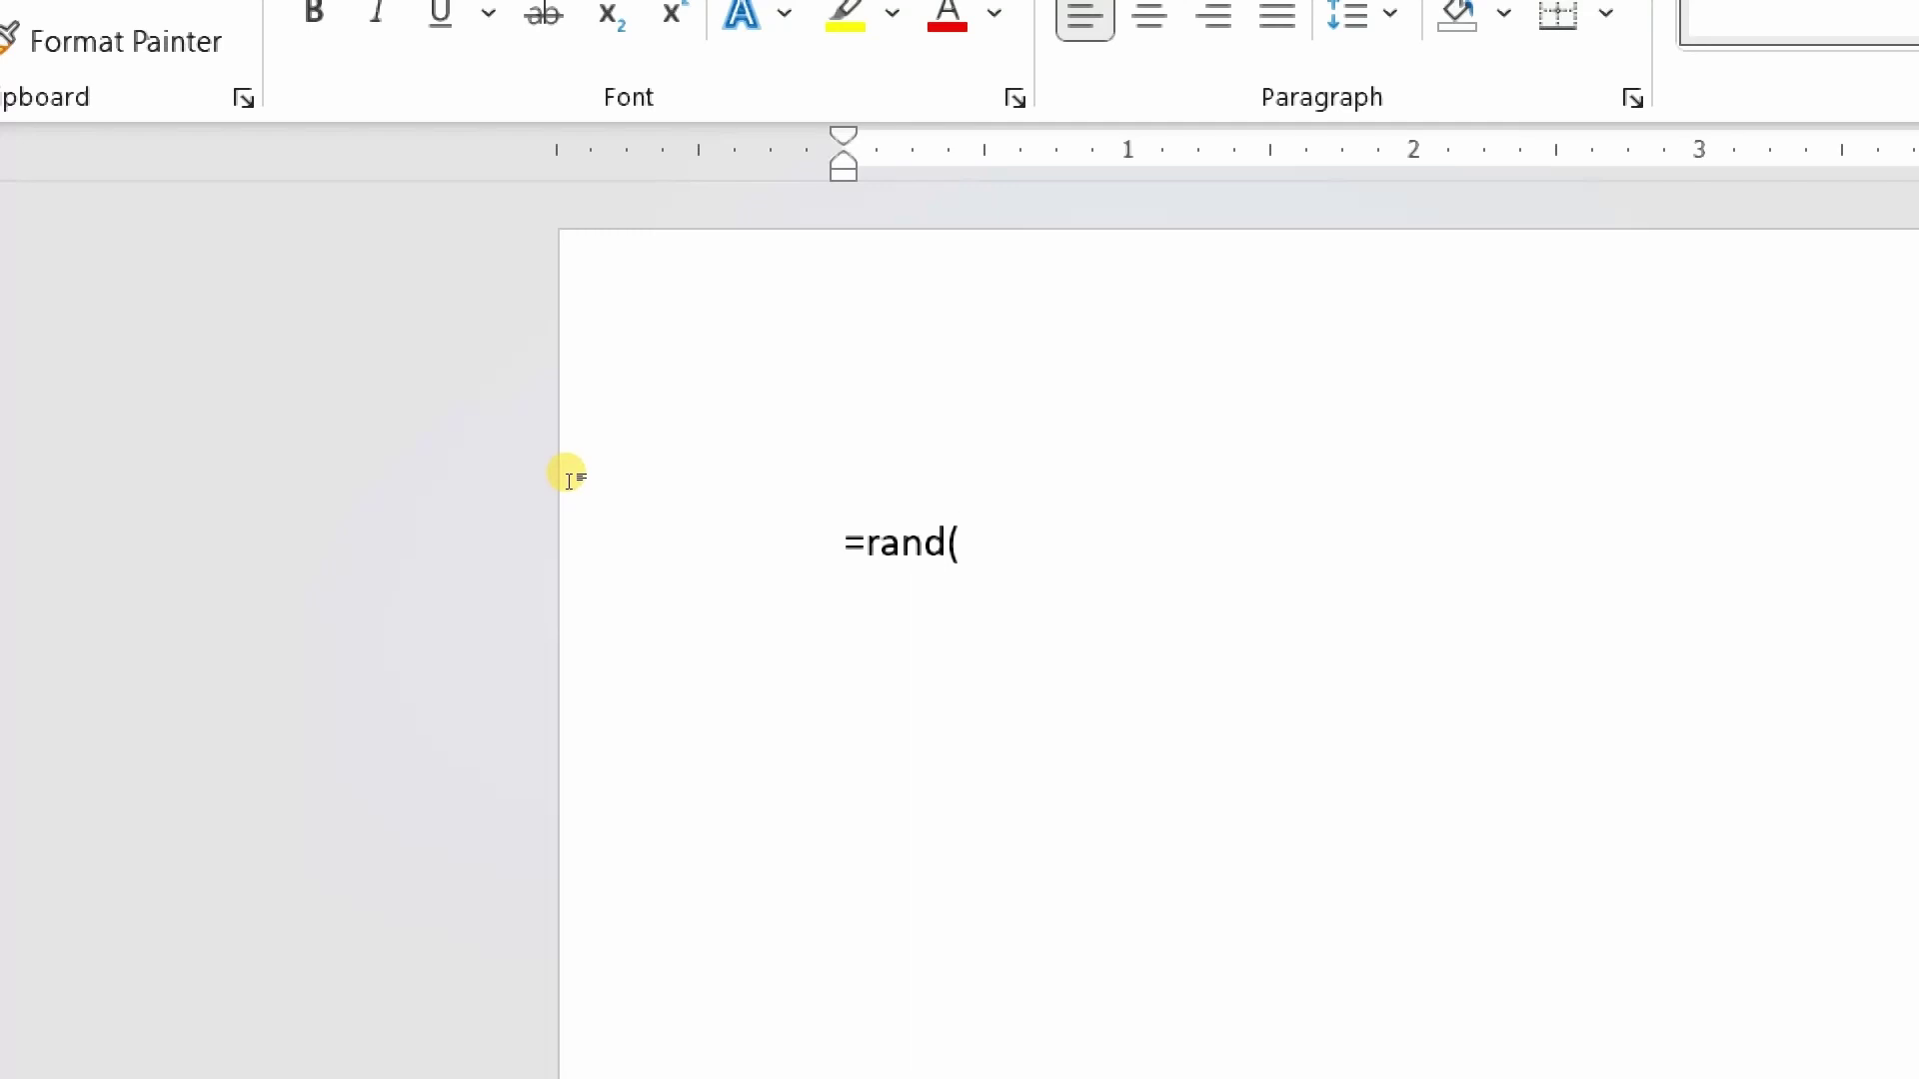
pyautogui.write('10')
pyautogui.write(',')
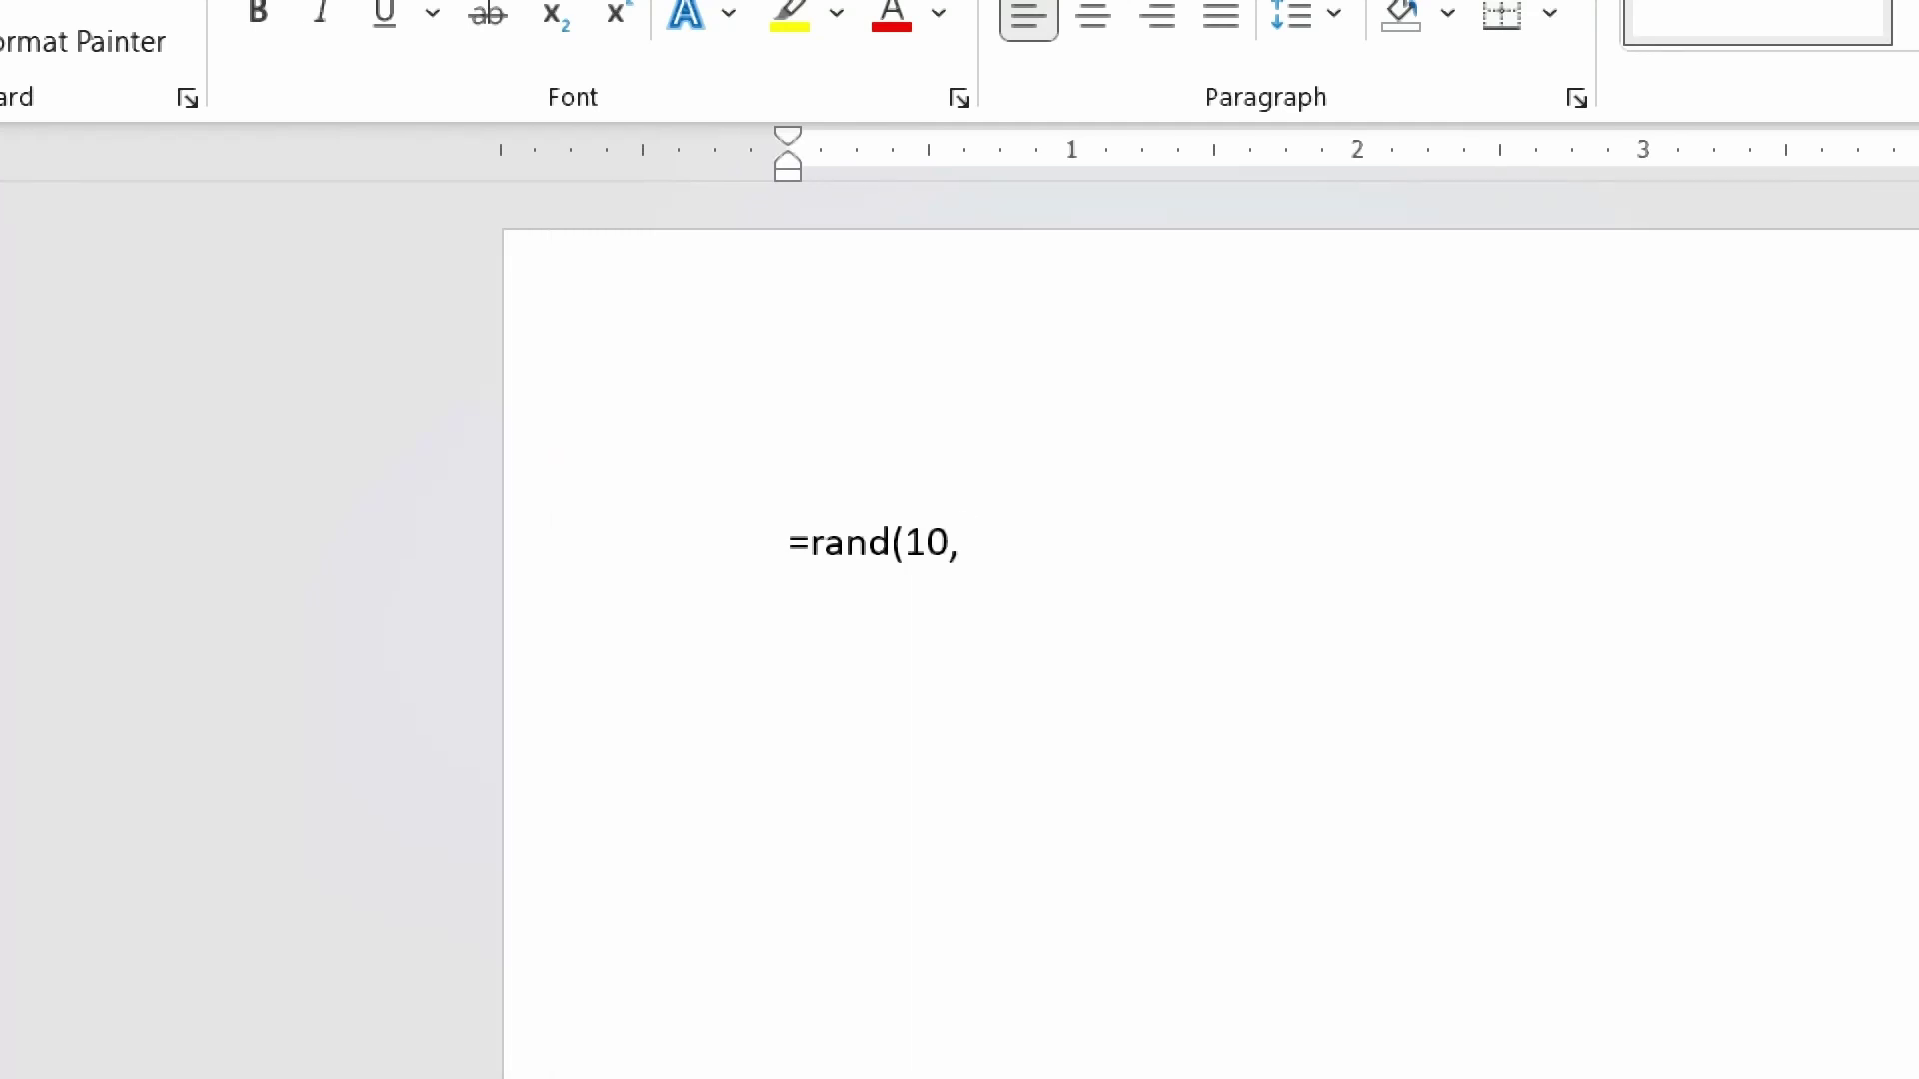
pyautogui.write('5')
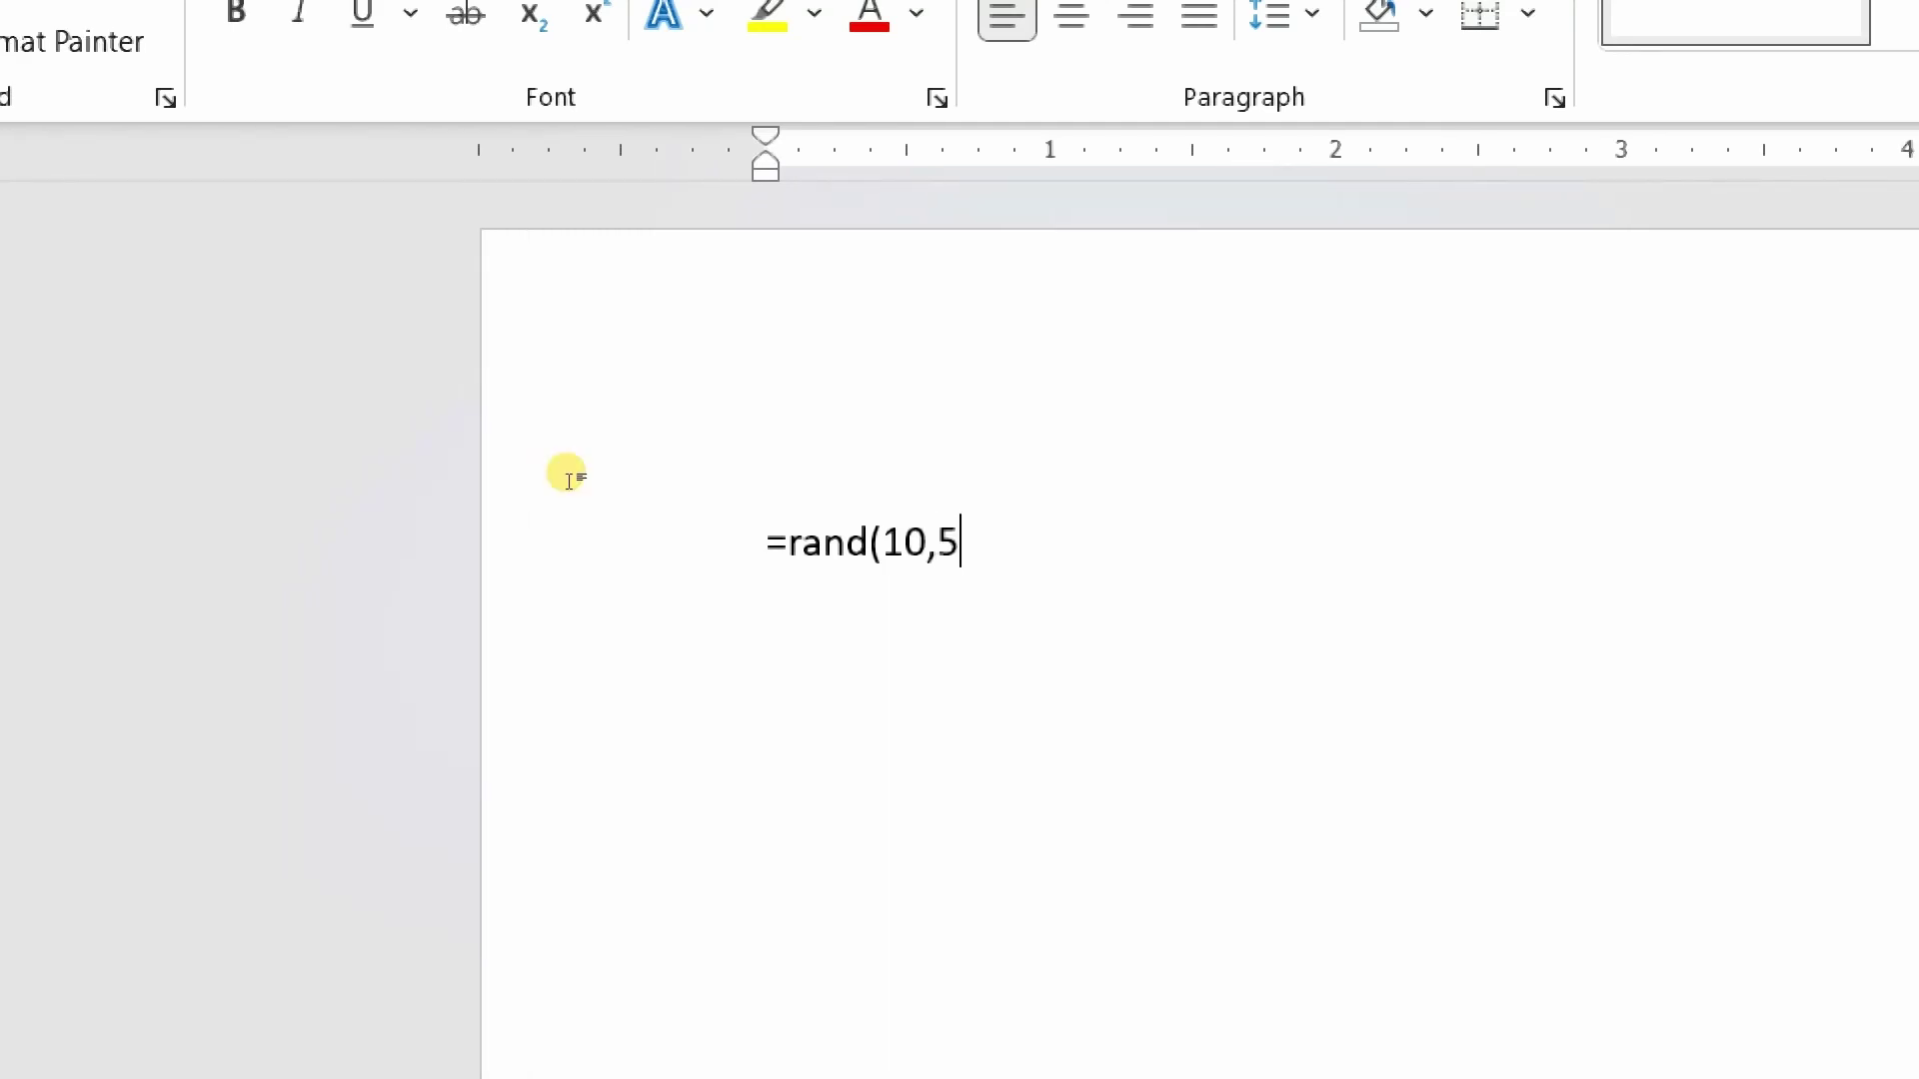
pyautogui.write(')')
pyautogui.press('Return')
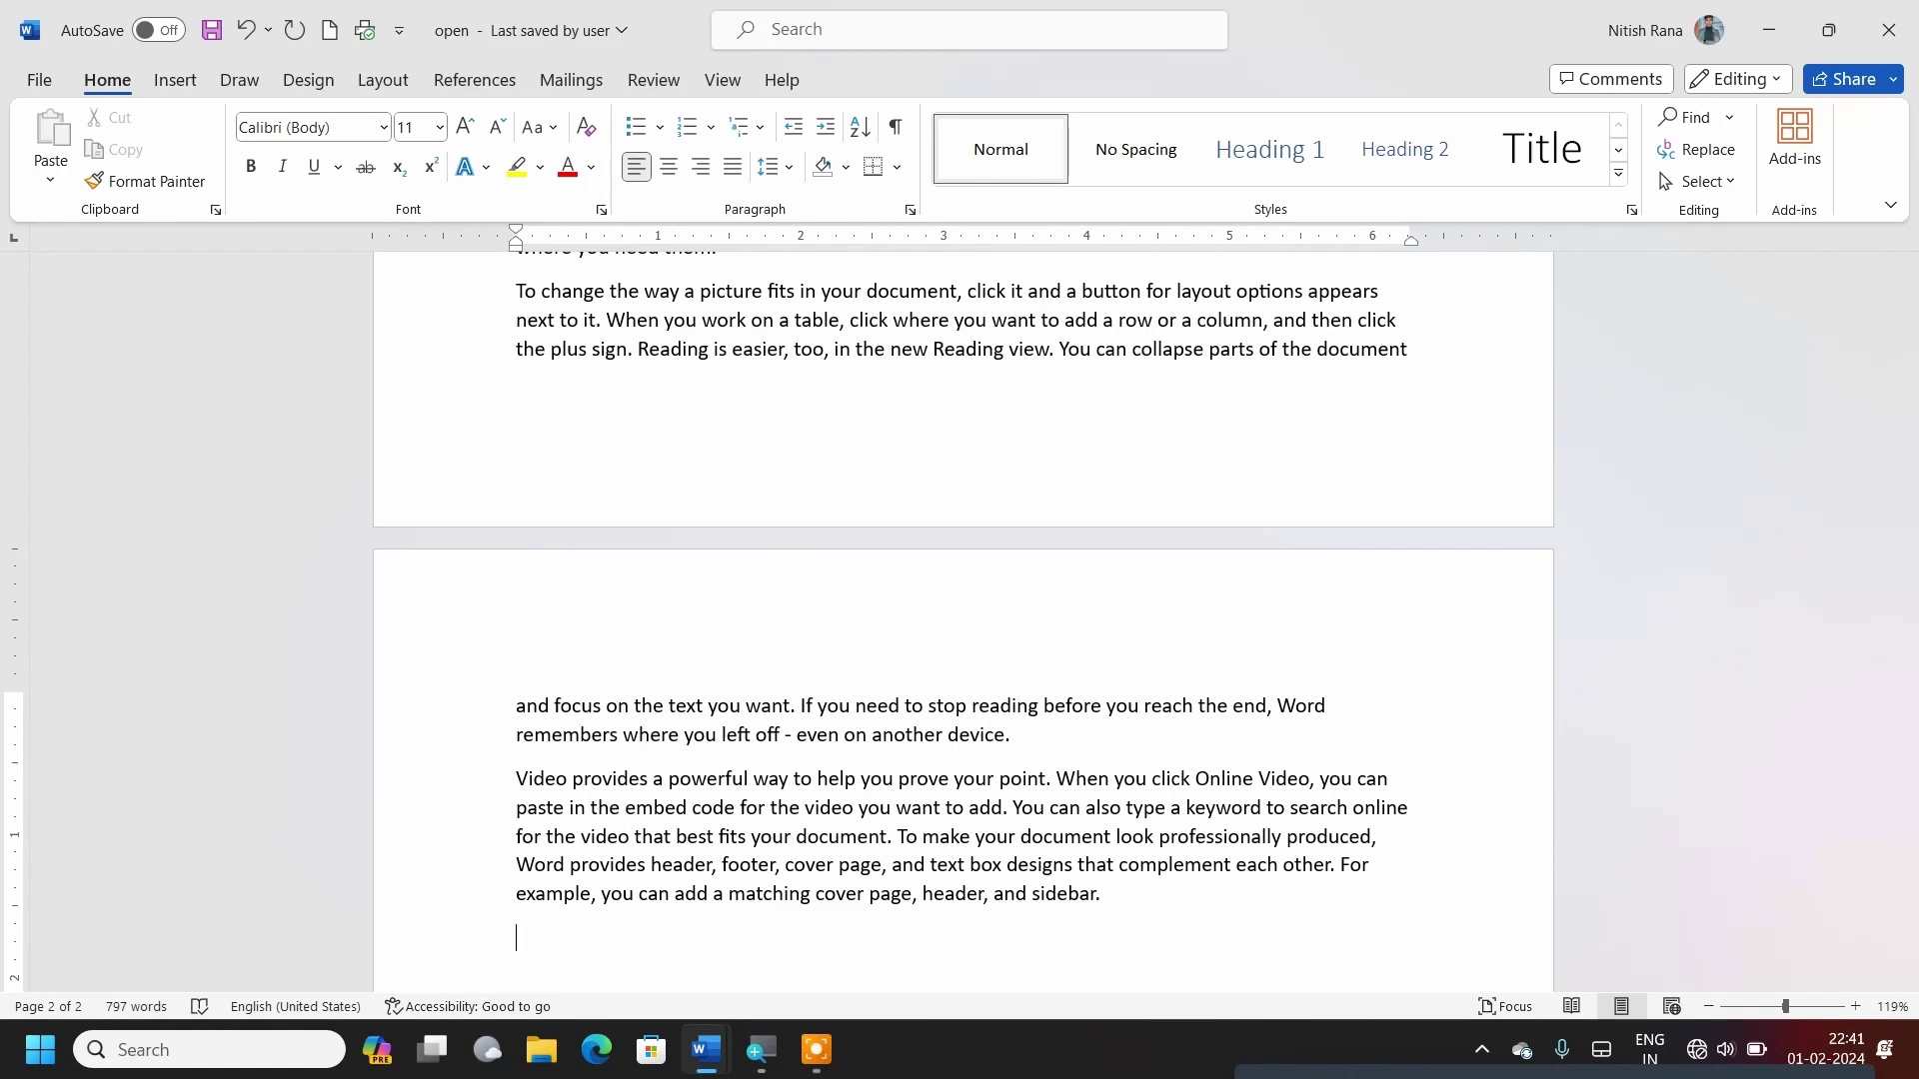
# Insert a page break after 'where you need them.' and select the 'Video provides' paragraph.
pyautogui.hotkey('ctrl', 'Home')
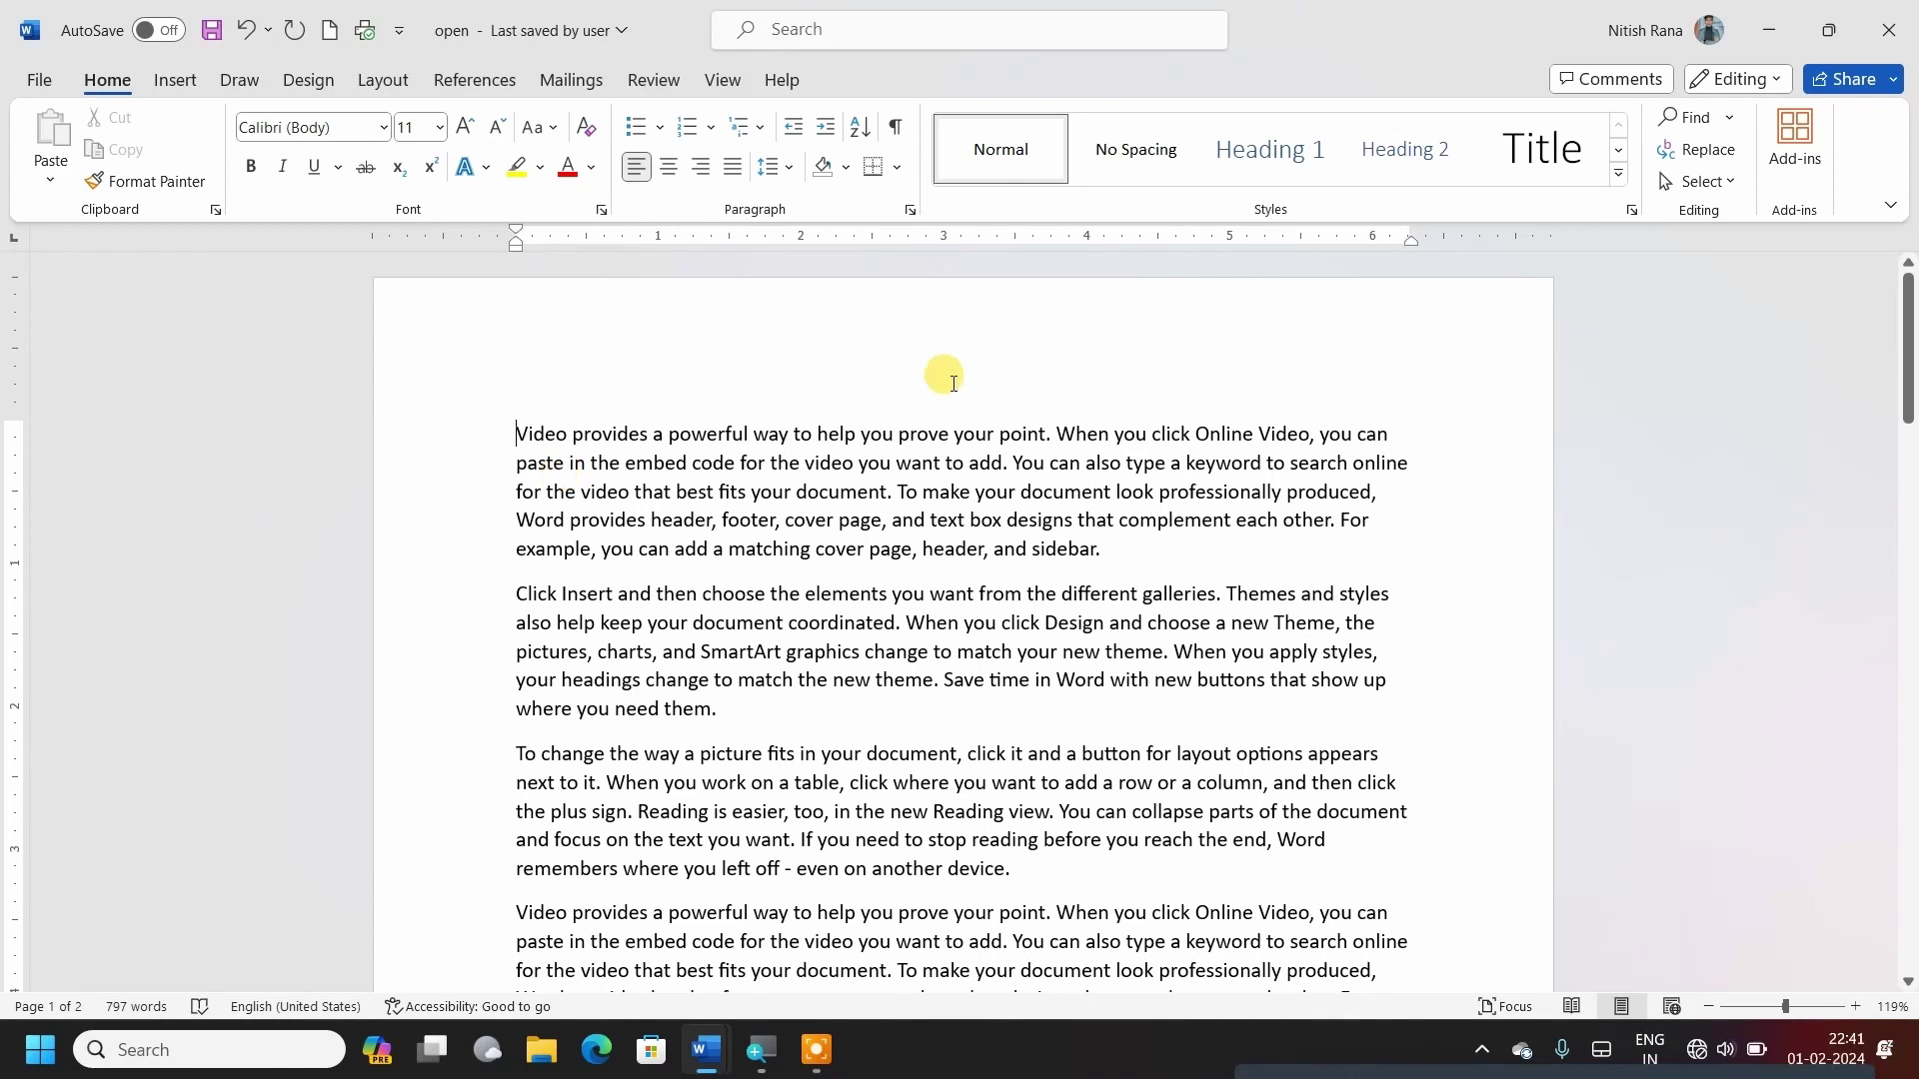
pyautogui.click(788, 707)
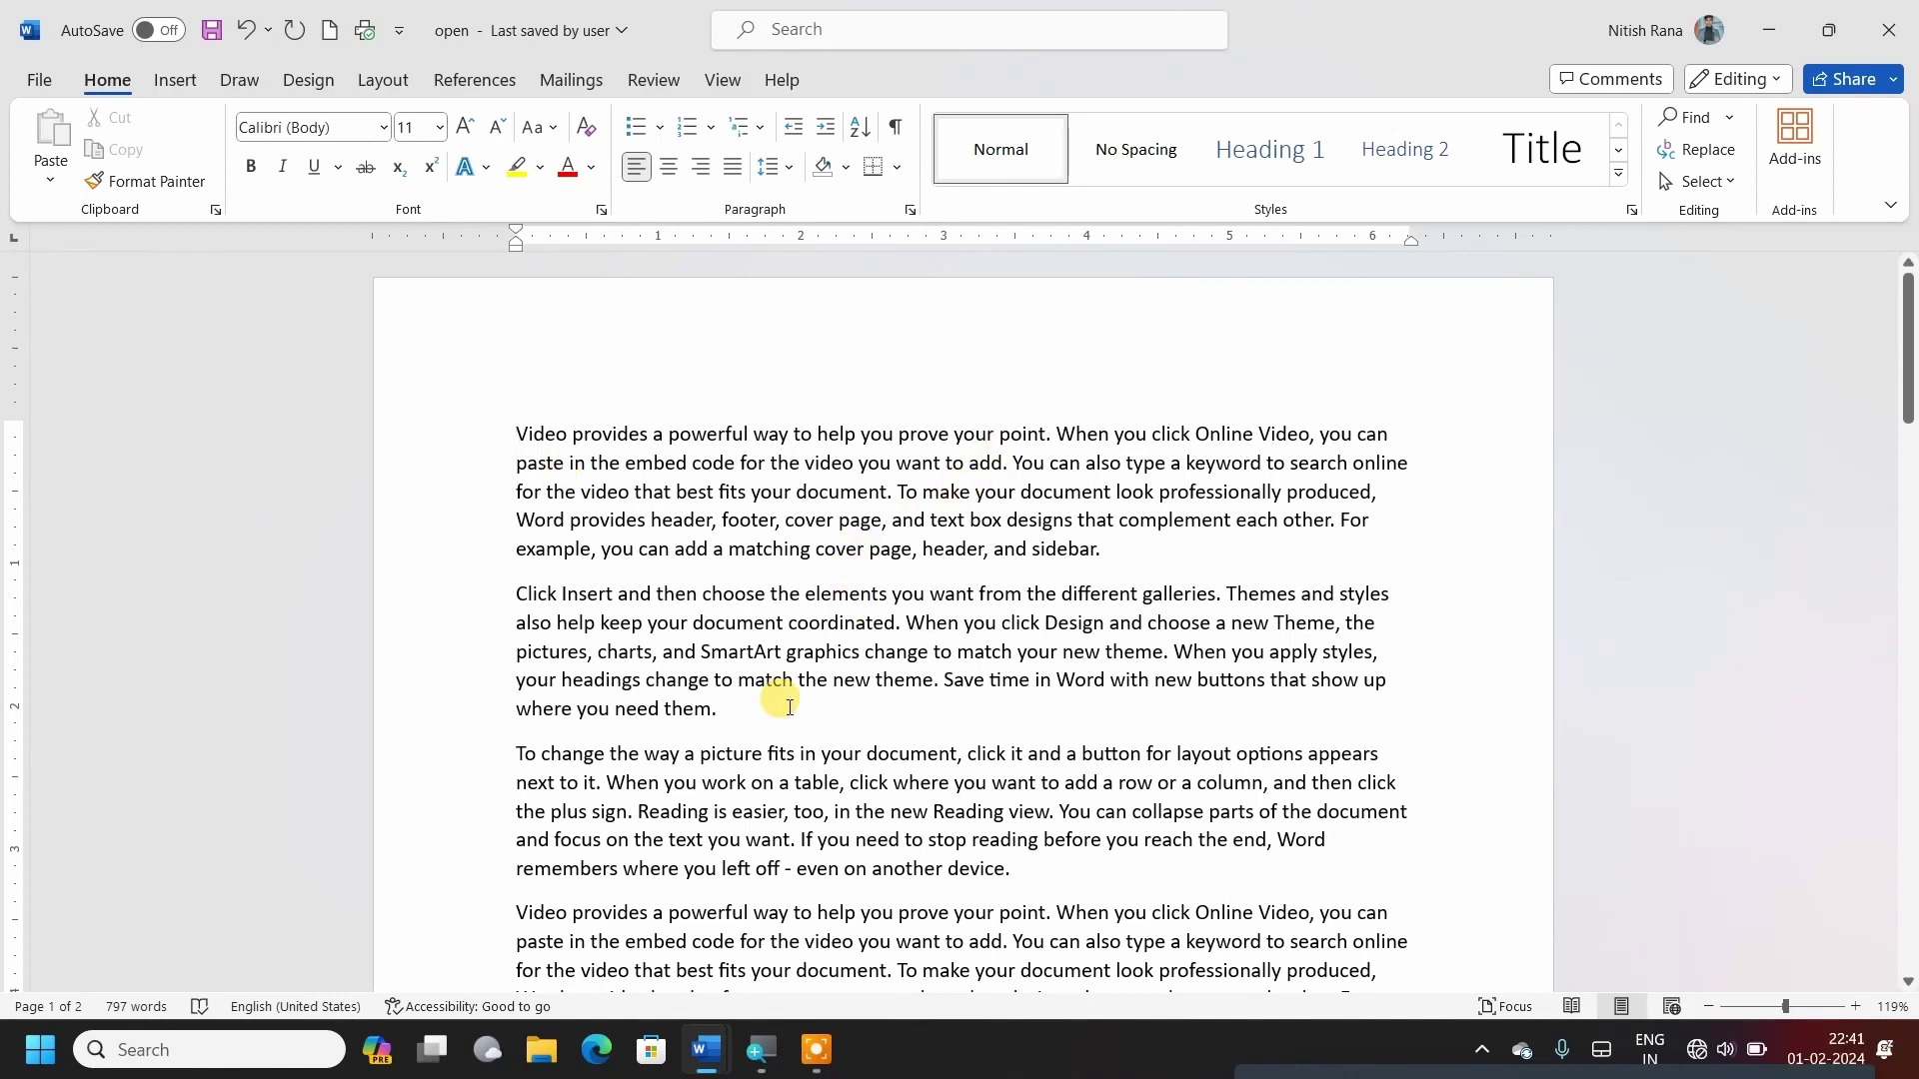
pyautogui.hotkey('ctrl', 'Return')
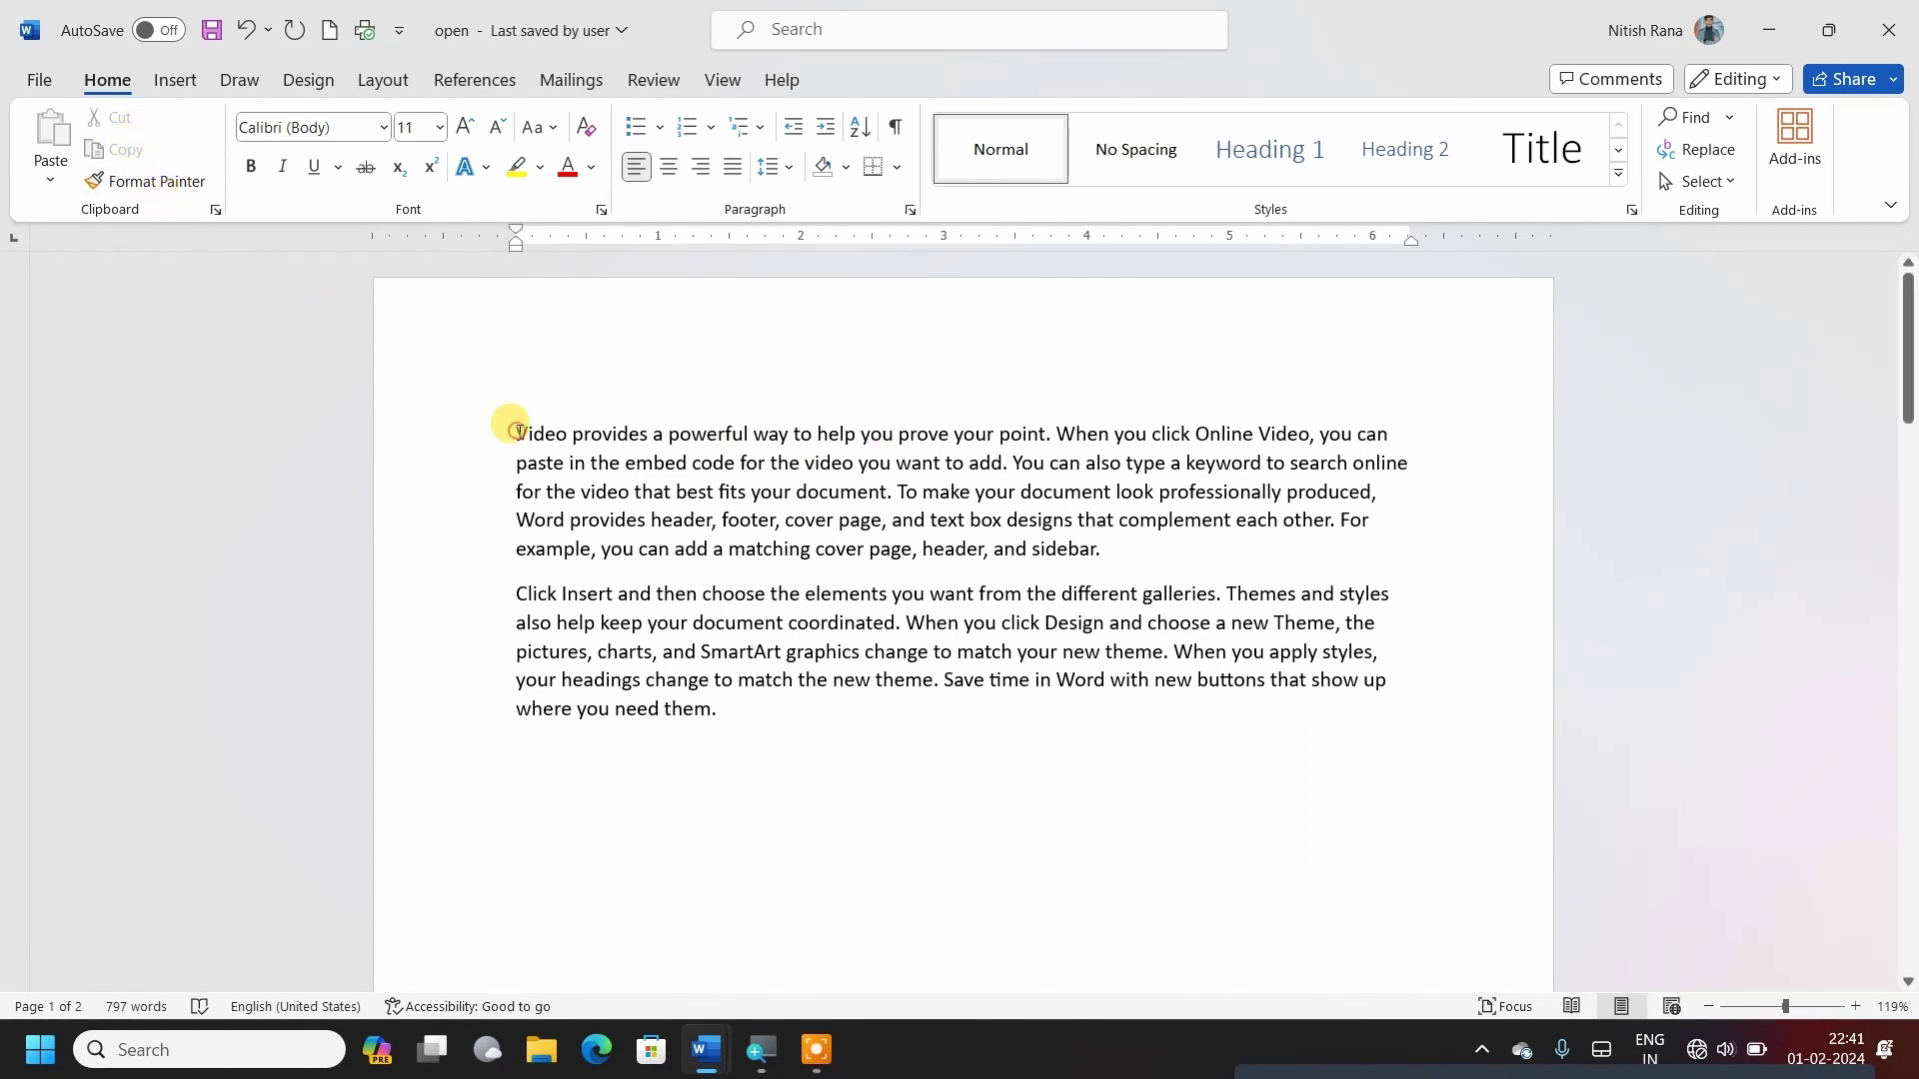
pyautogui.moveTo(516, 433)
pyautogui.mouseDown()
pyautogui.moveTo(966, 585)
pyautogui.moveTo(1144, 553)
pyautogui.mouseUp()
pyautogui.hotkey('ctrl', 'c')
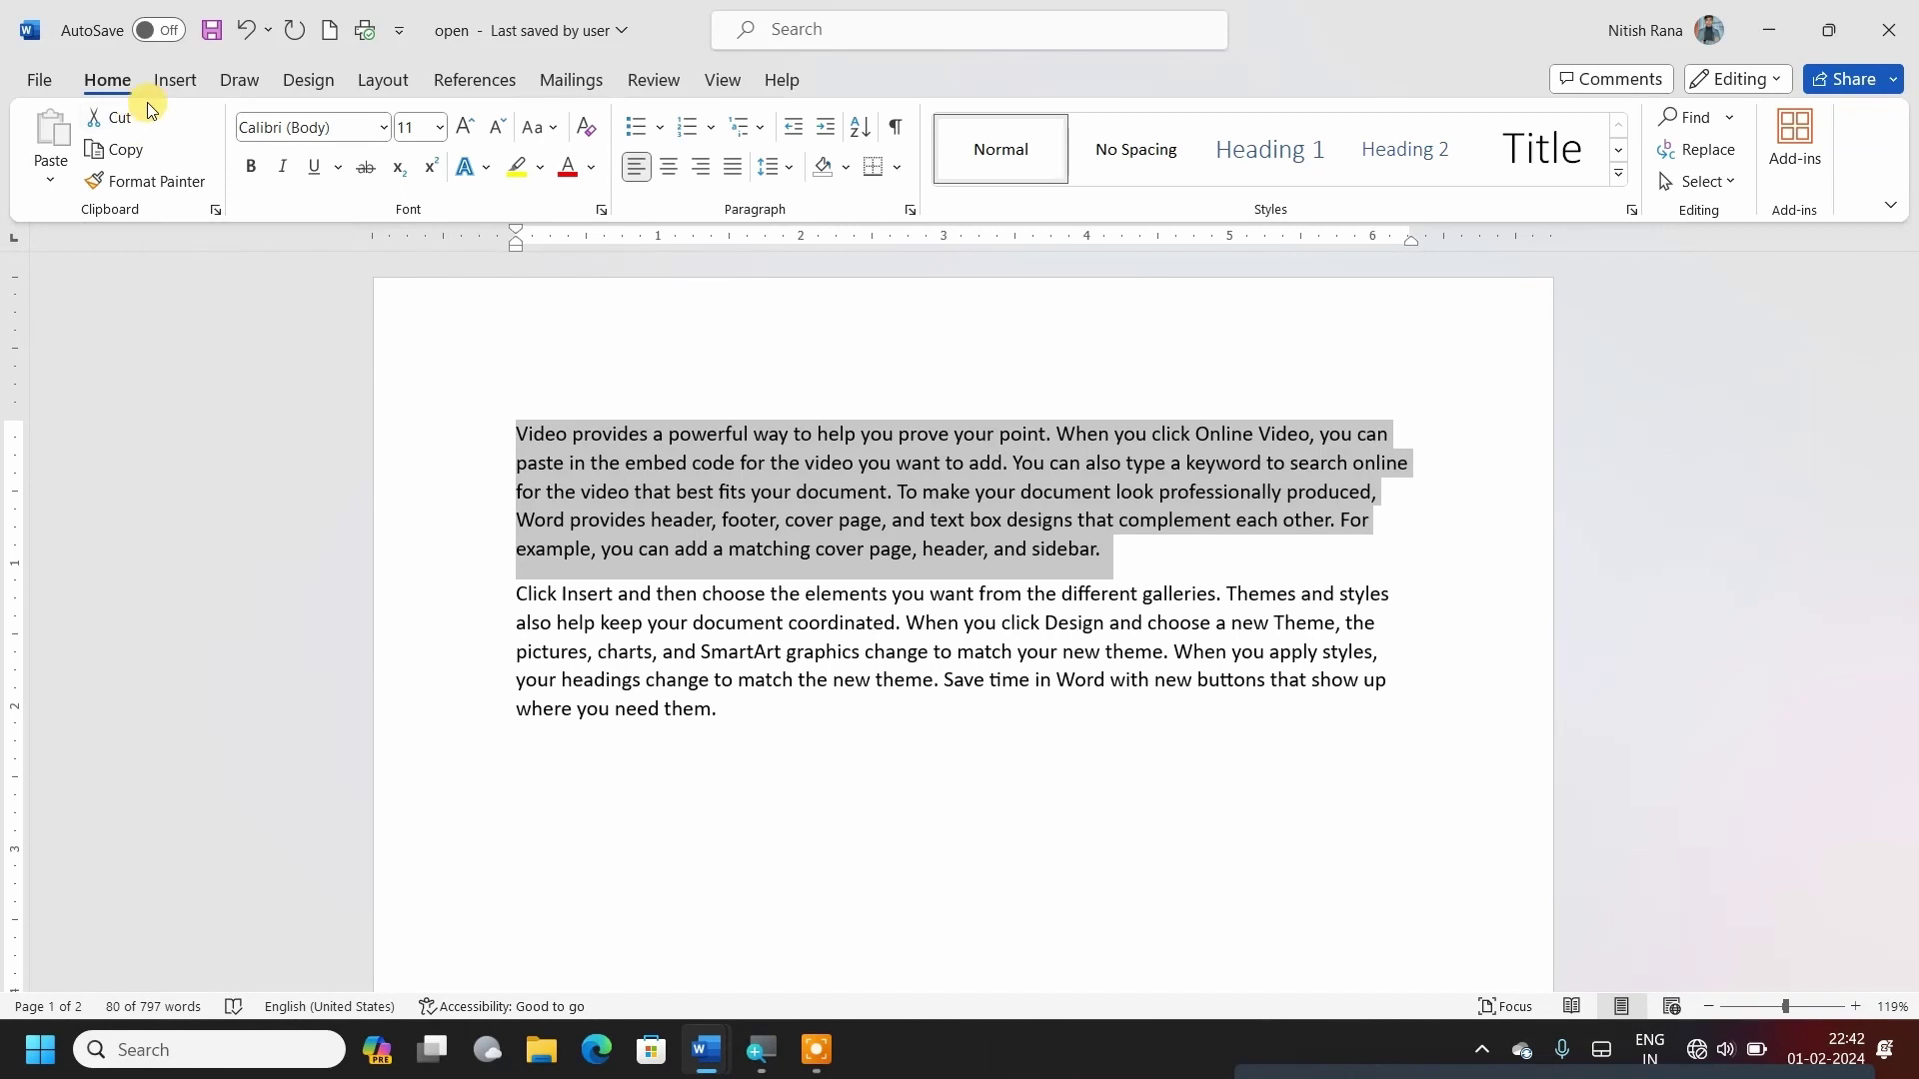
# Cut the 'Video provides' paragraph, paste it onto page 2, then select the 'Click Insert' paragraph.
pyautogui.click(144, 110)
pyautogui.scroll(-4, 718, 612)
pyautogui.scroll(-3, 724, 618)
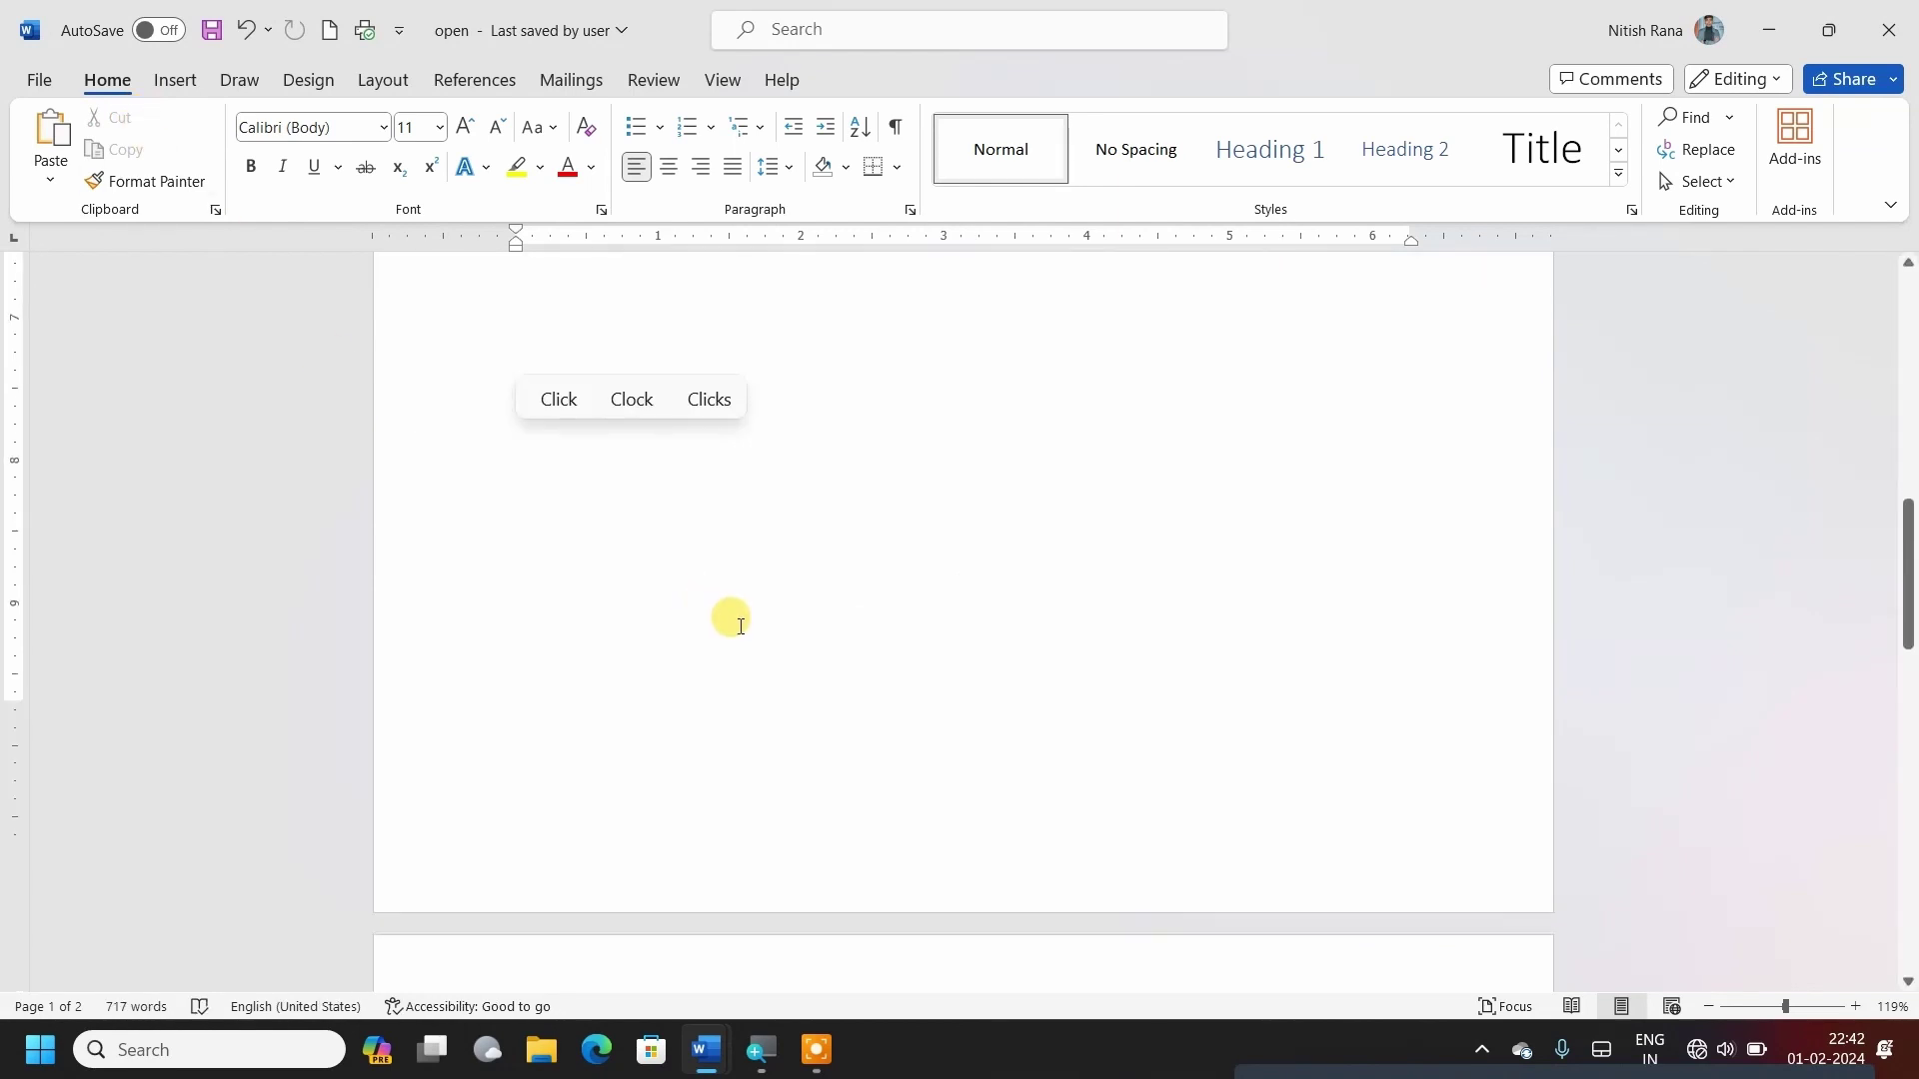
pyautogui.scroll(-4, 733, 625)
pyautogui.scroll(1, 740, 633)
pyautogui.scroll(-1, 700, 580)
pyautogui.scroll(3, 622, 506)
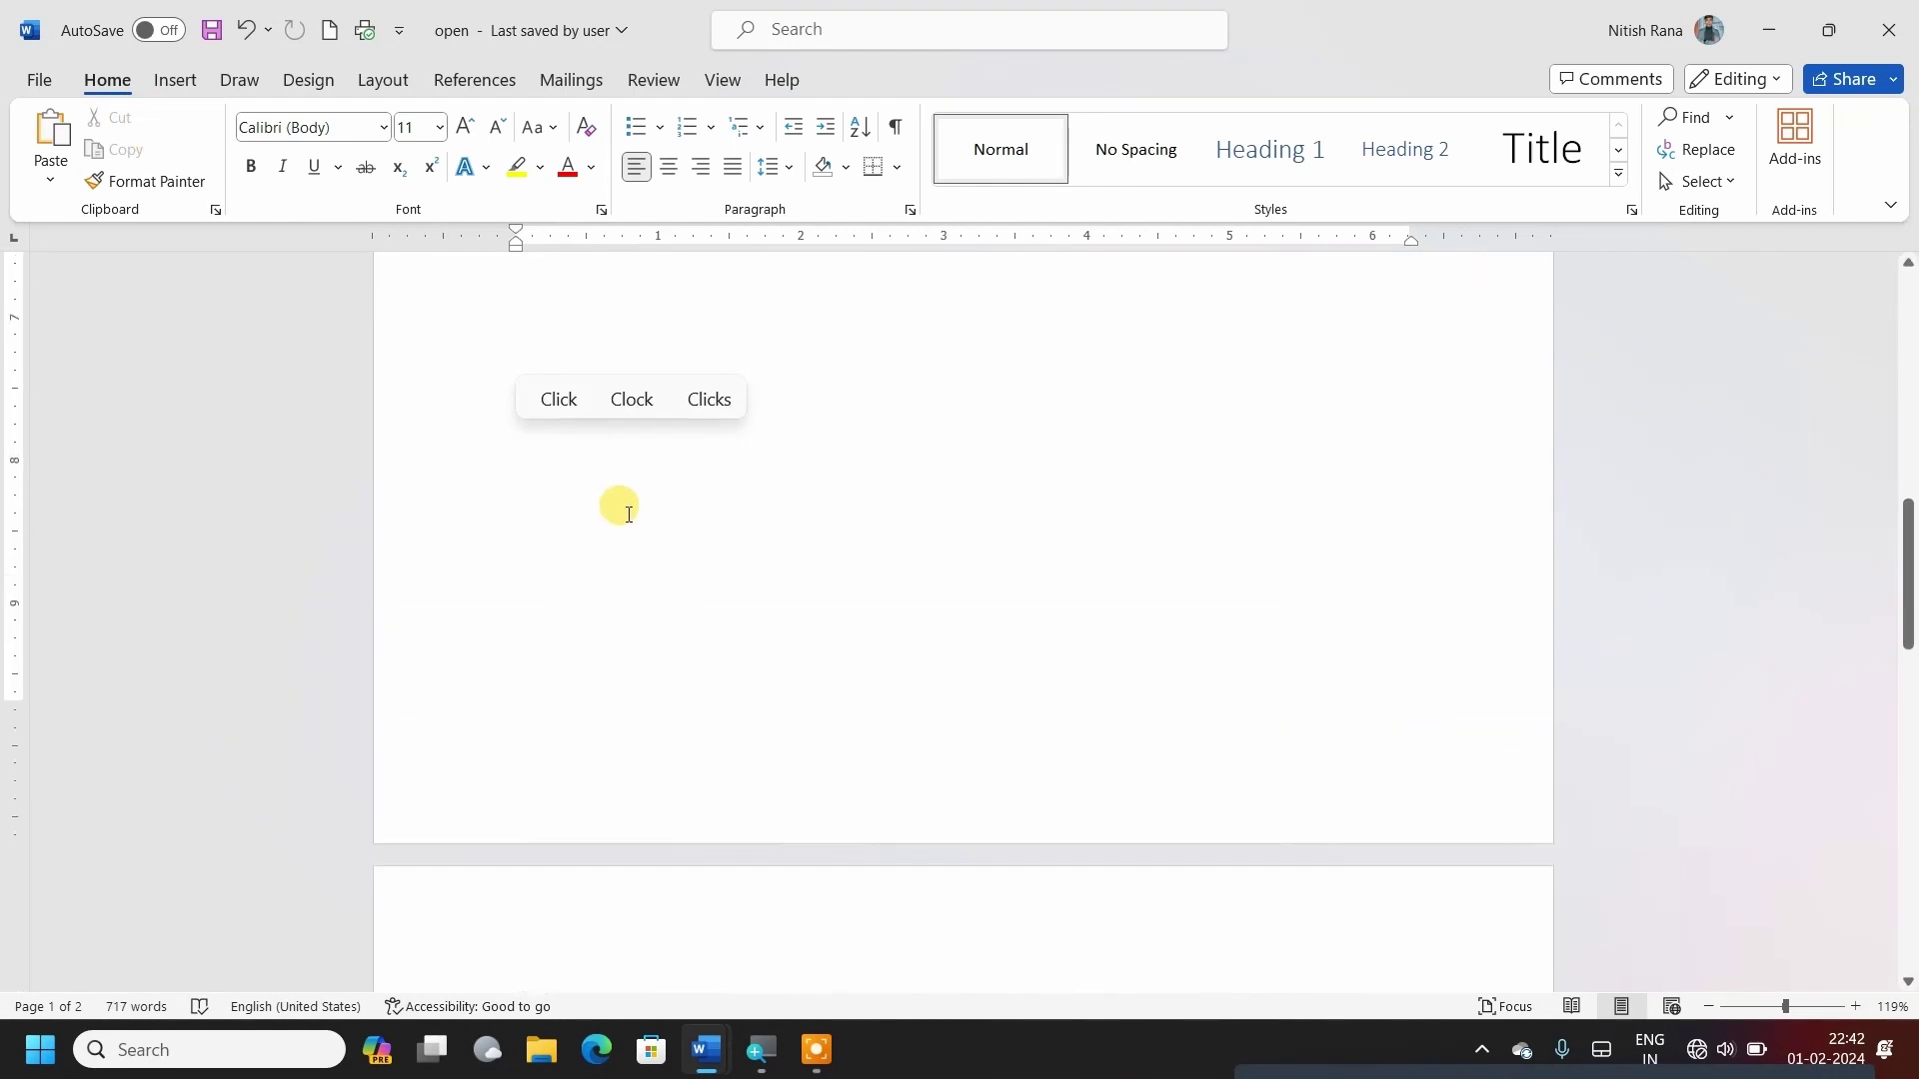
pyautogui.scroll(2, 629, 578)
pyautogui.hotkey('ctrl', 'v')
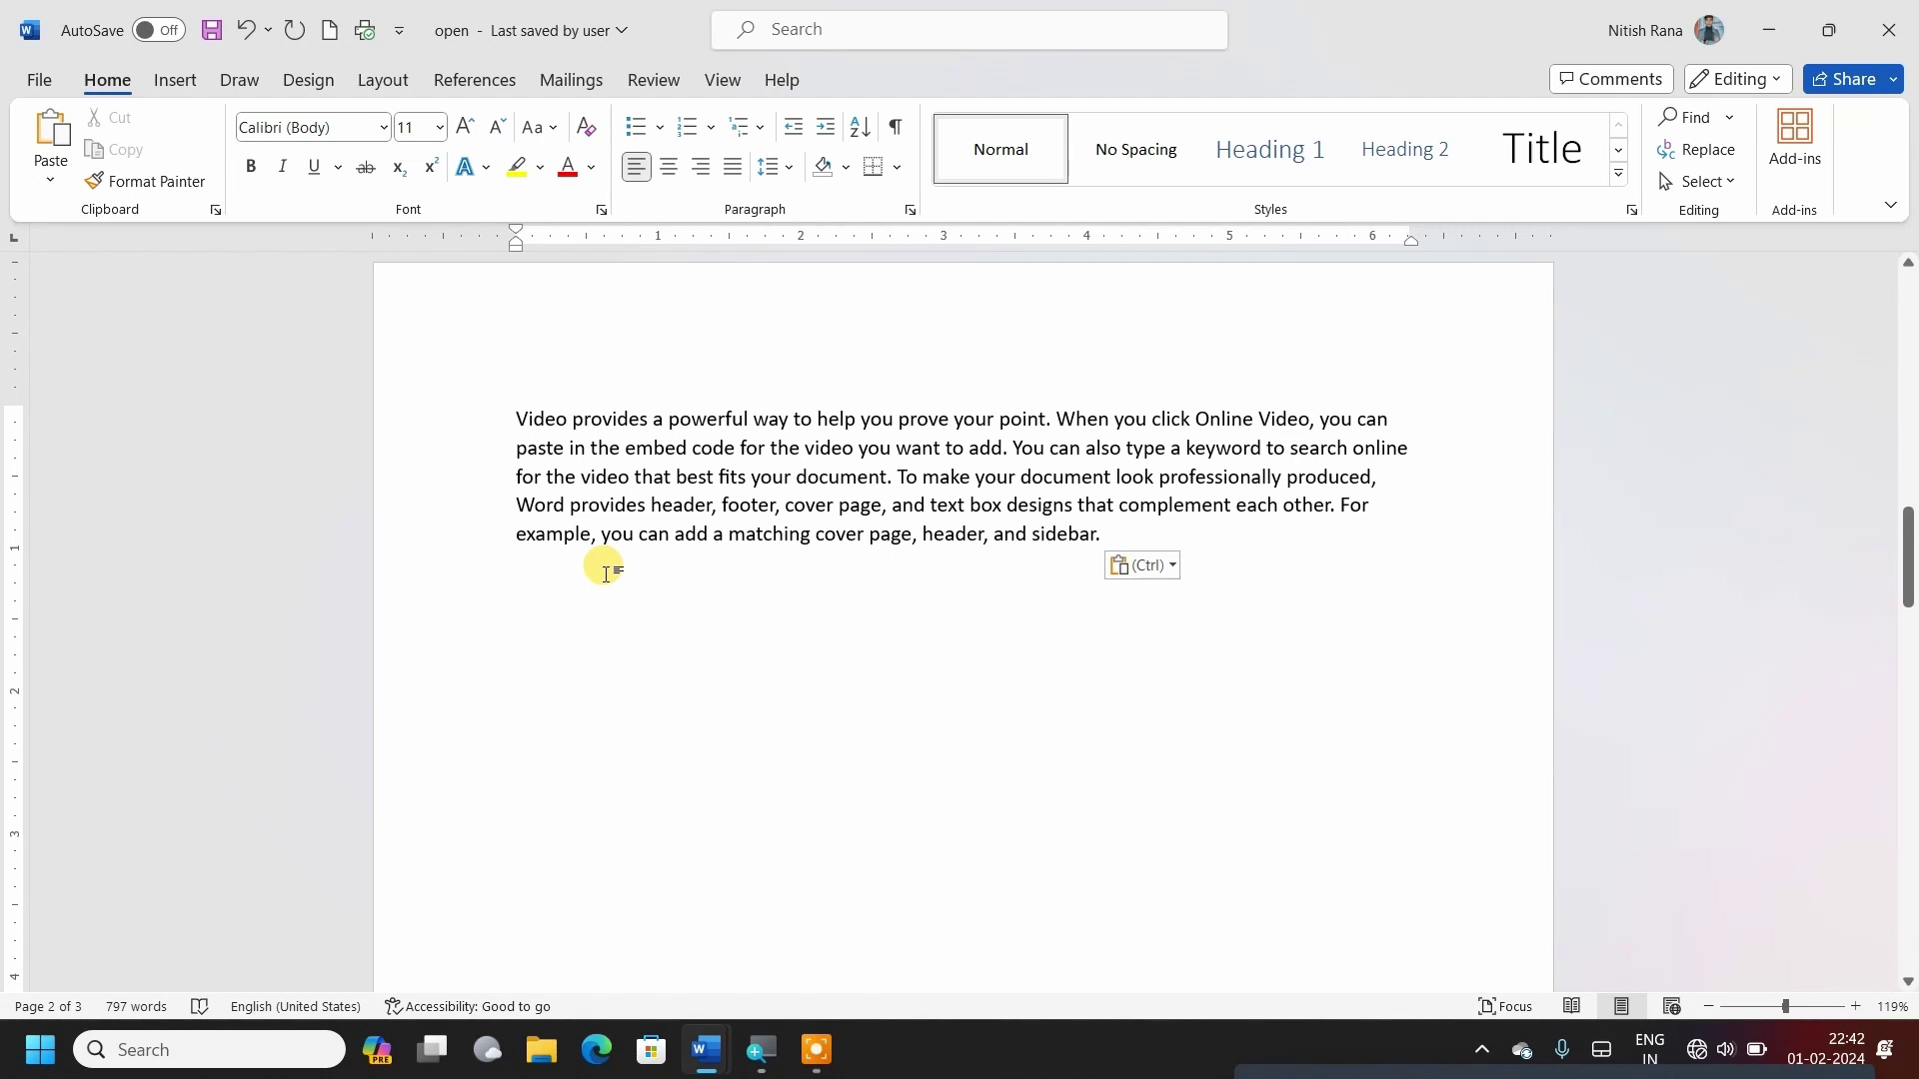
pyautogui.scroll(5, 637, 369)
pyautogui.scroll(7, 637, 369)
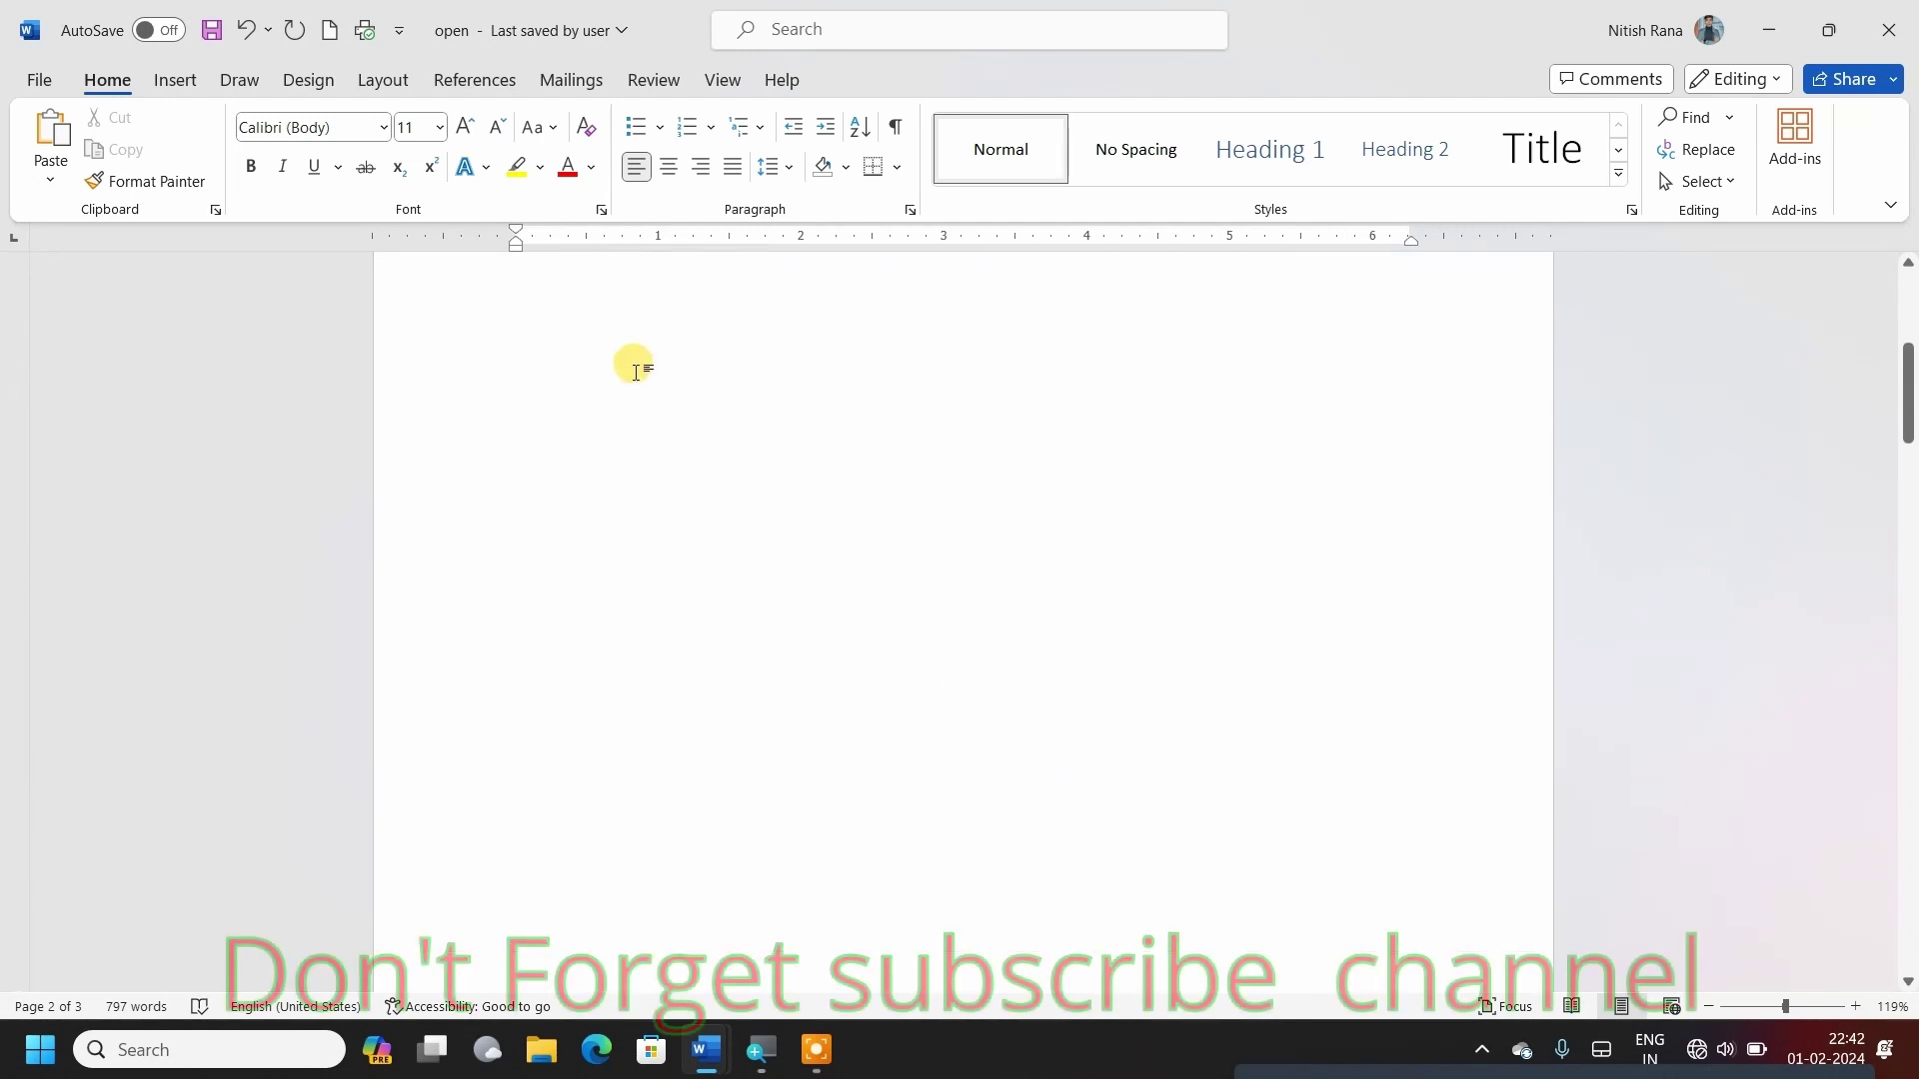
pyautogui.moveTo(512, 431); pyautogui.dragTo(814, 609)
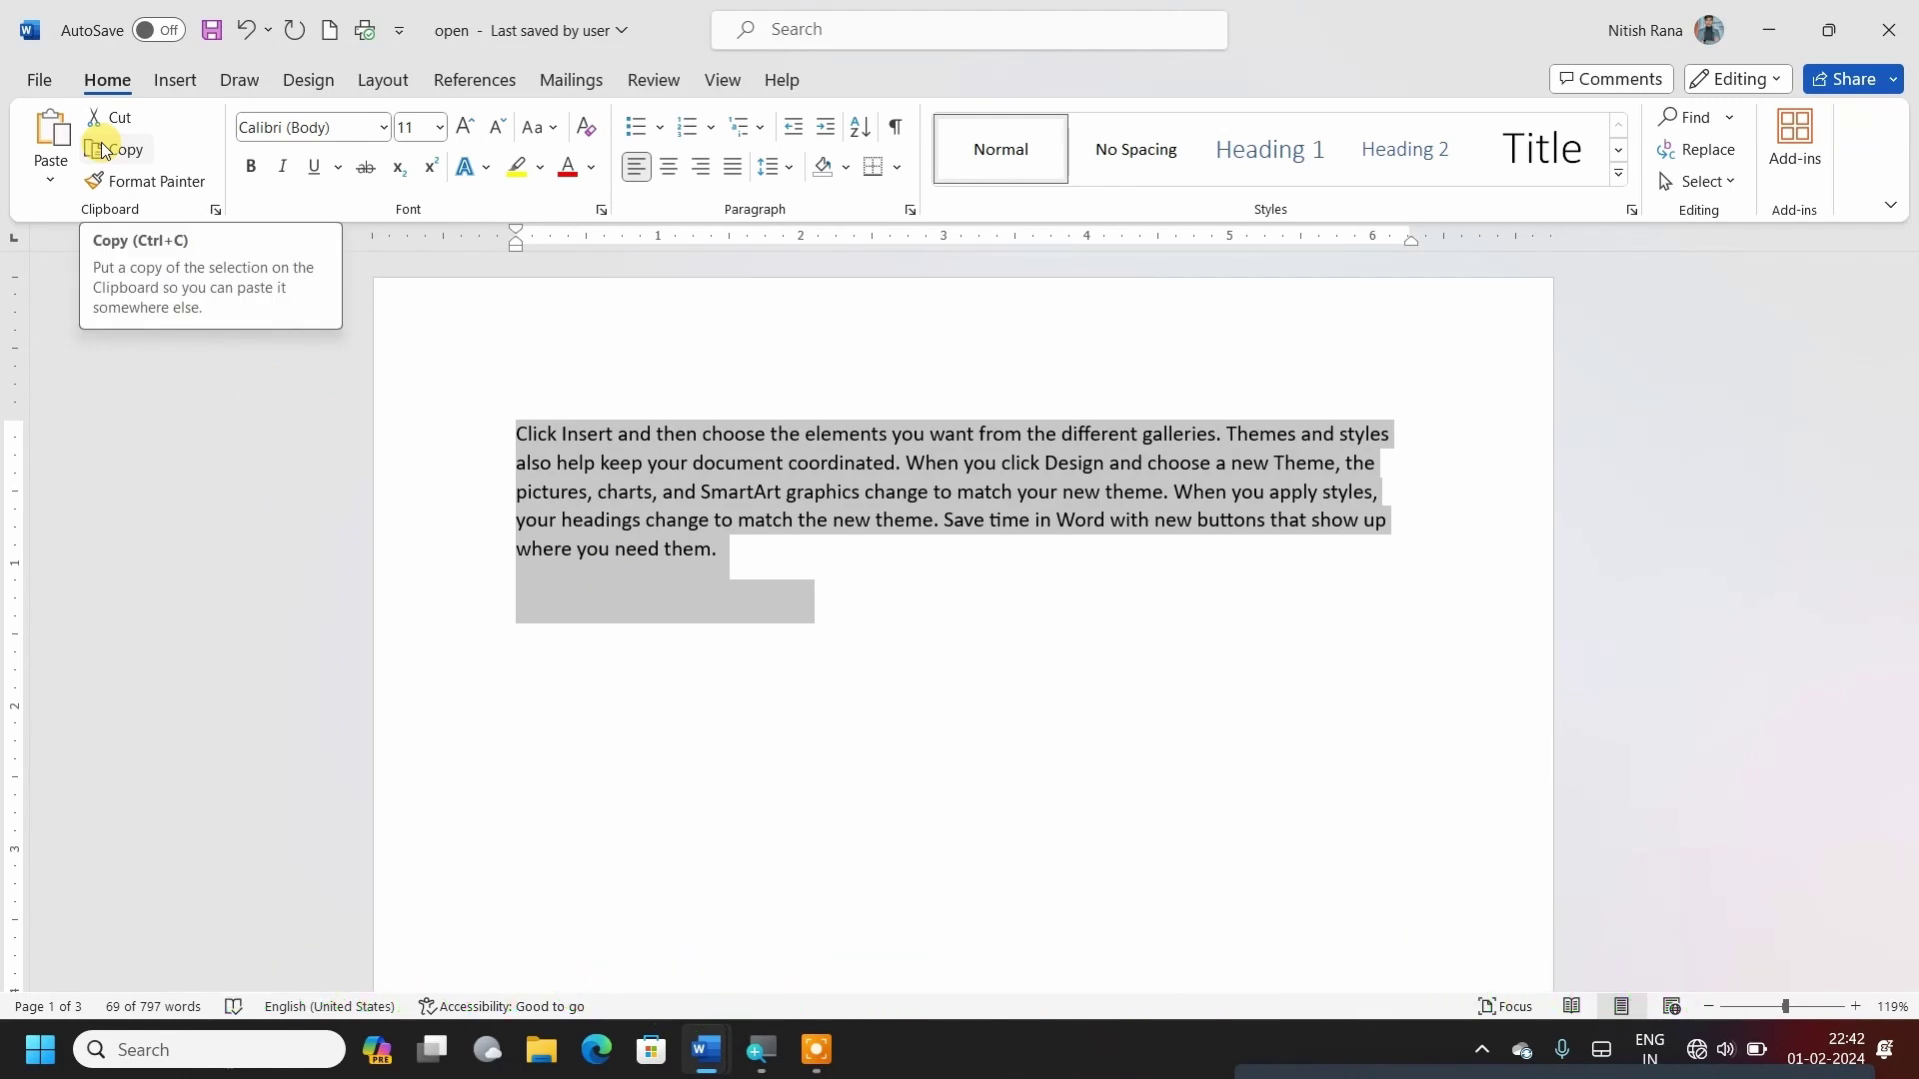
# Copy the 'Click Insert' paragraph and place the cursor on an empty page-2 line.
pyautogui.press('super')
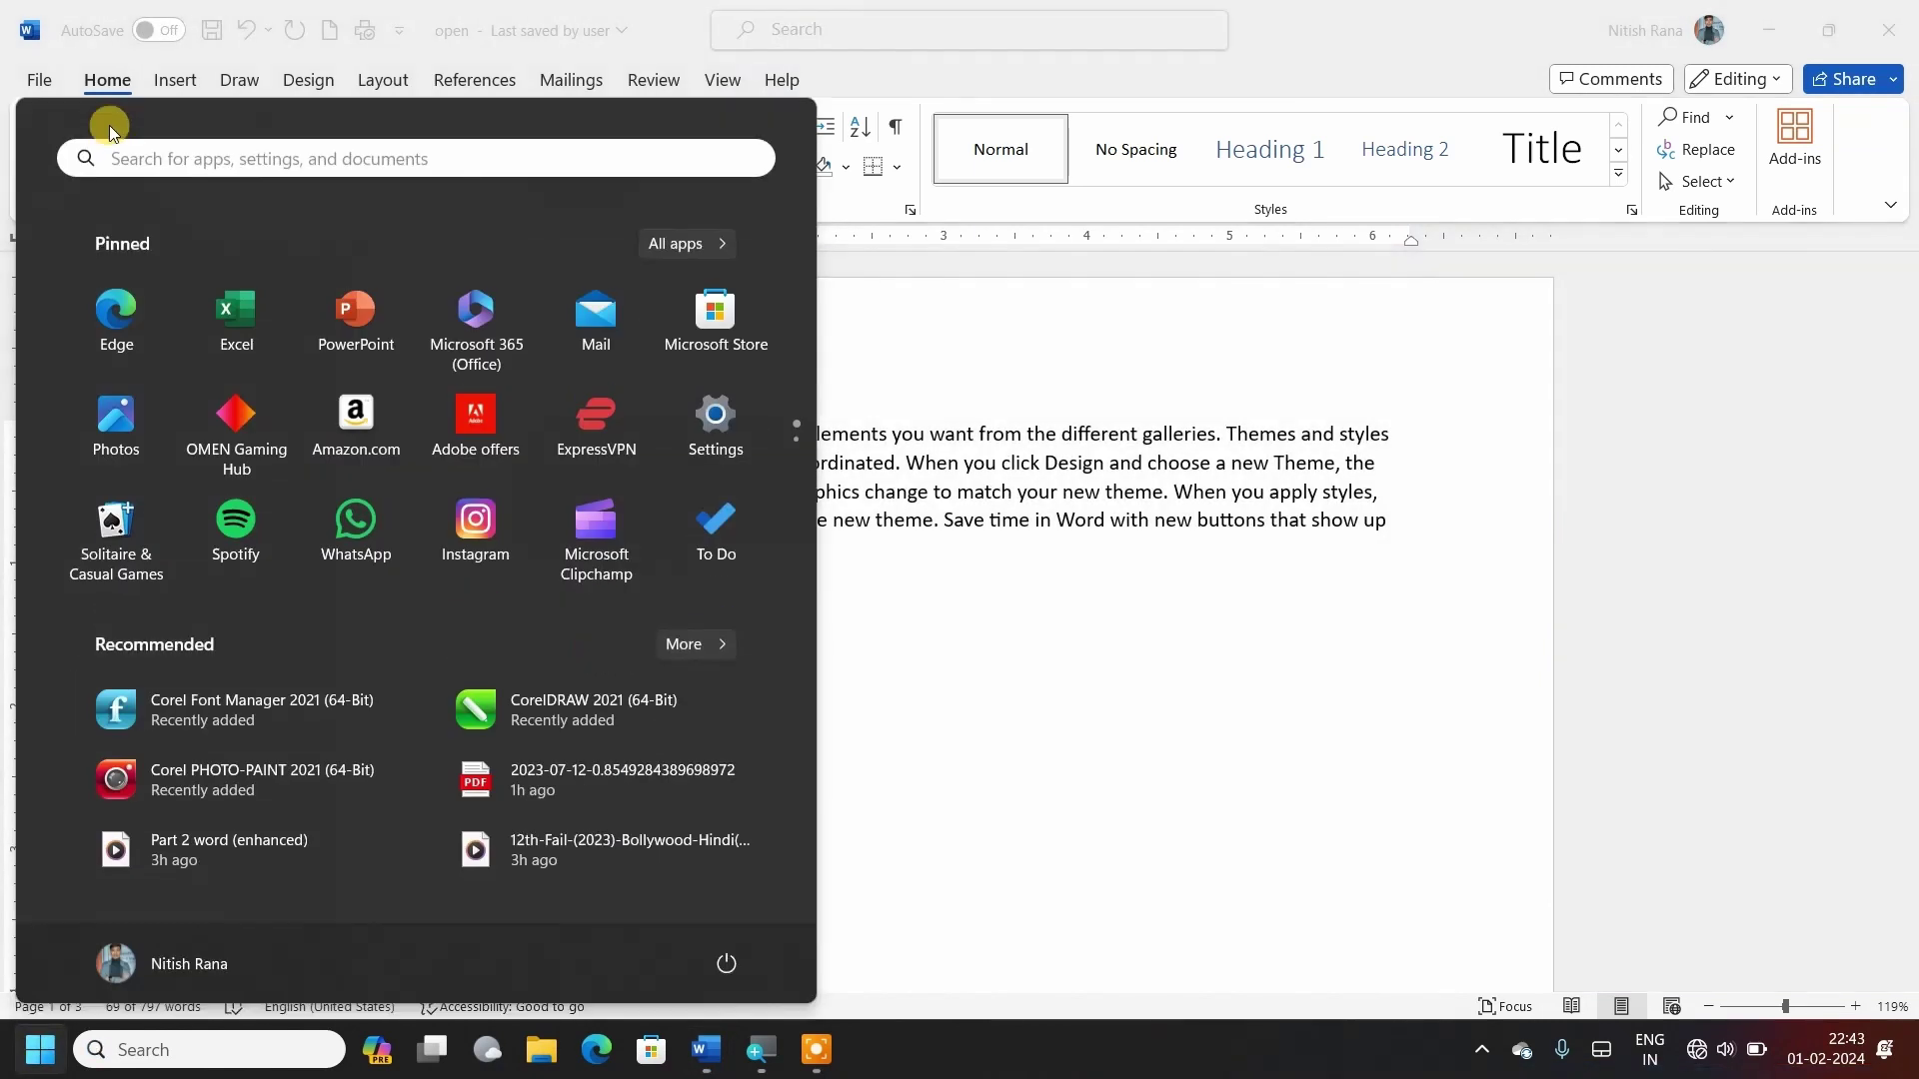
pyautogui.press('Escape')
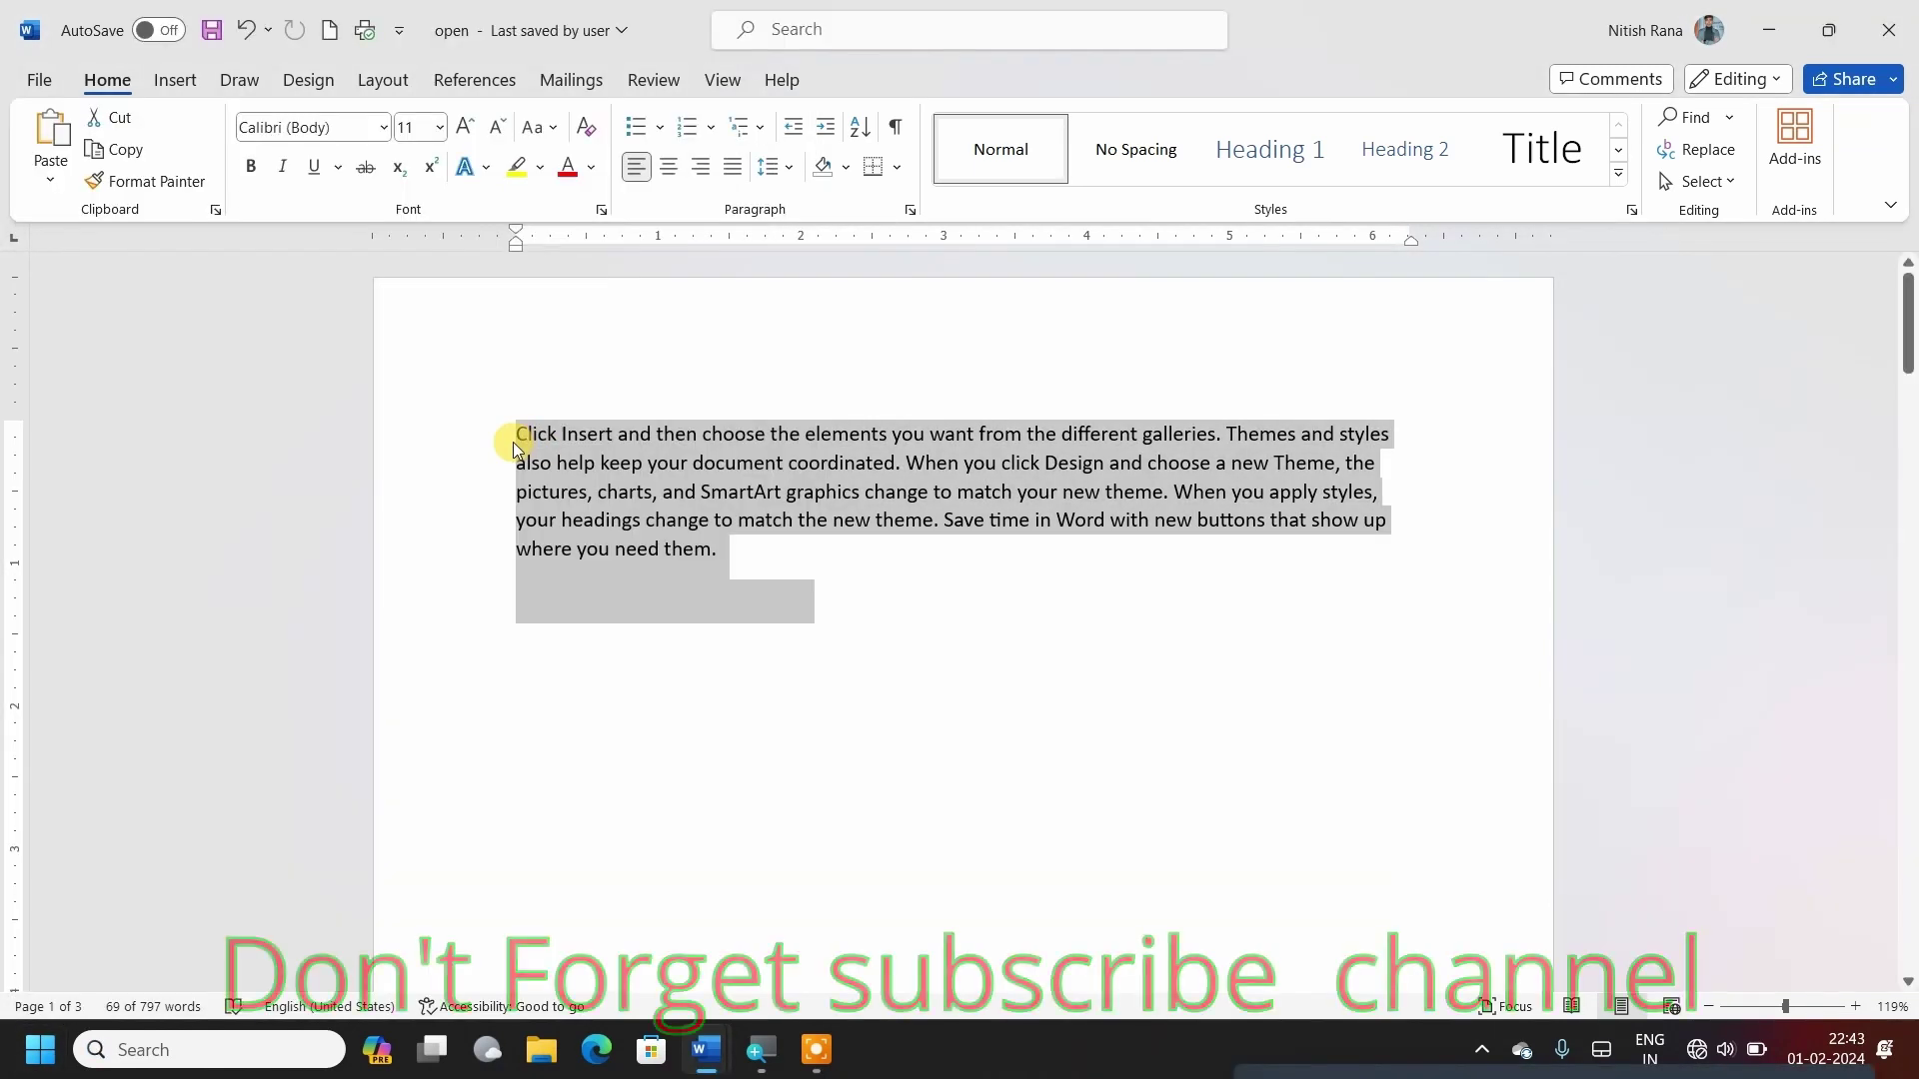
pyautogui.hotkey('ctrl', 'c')
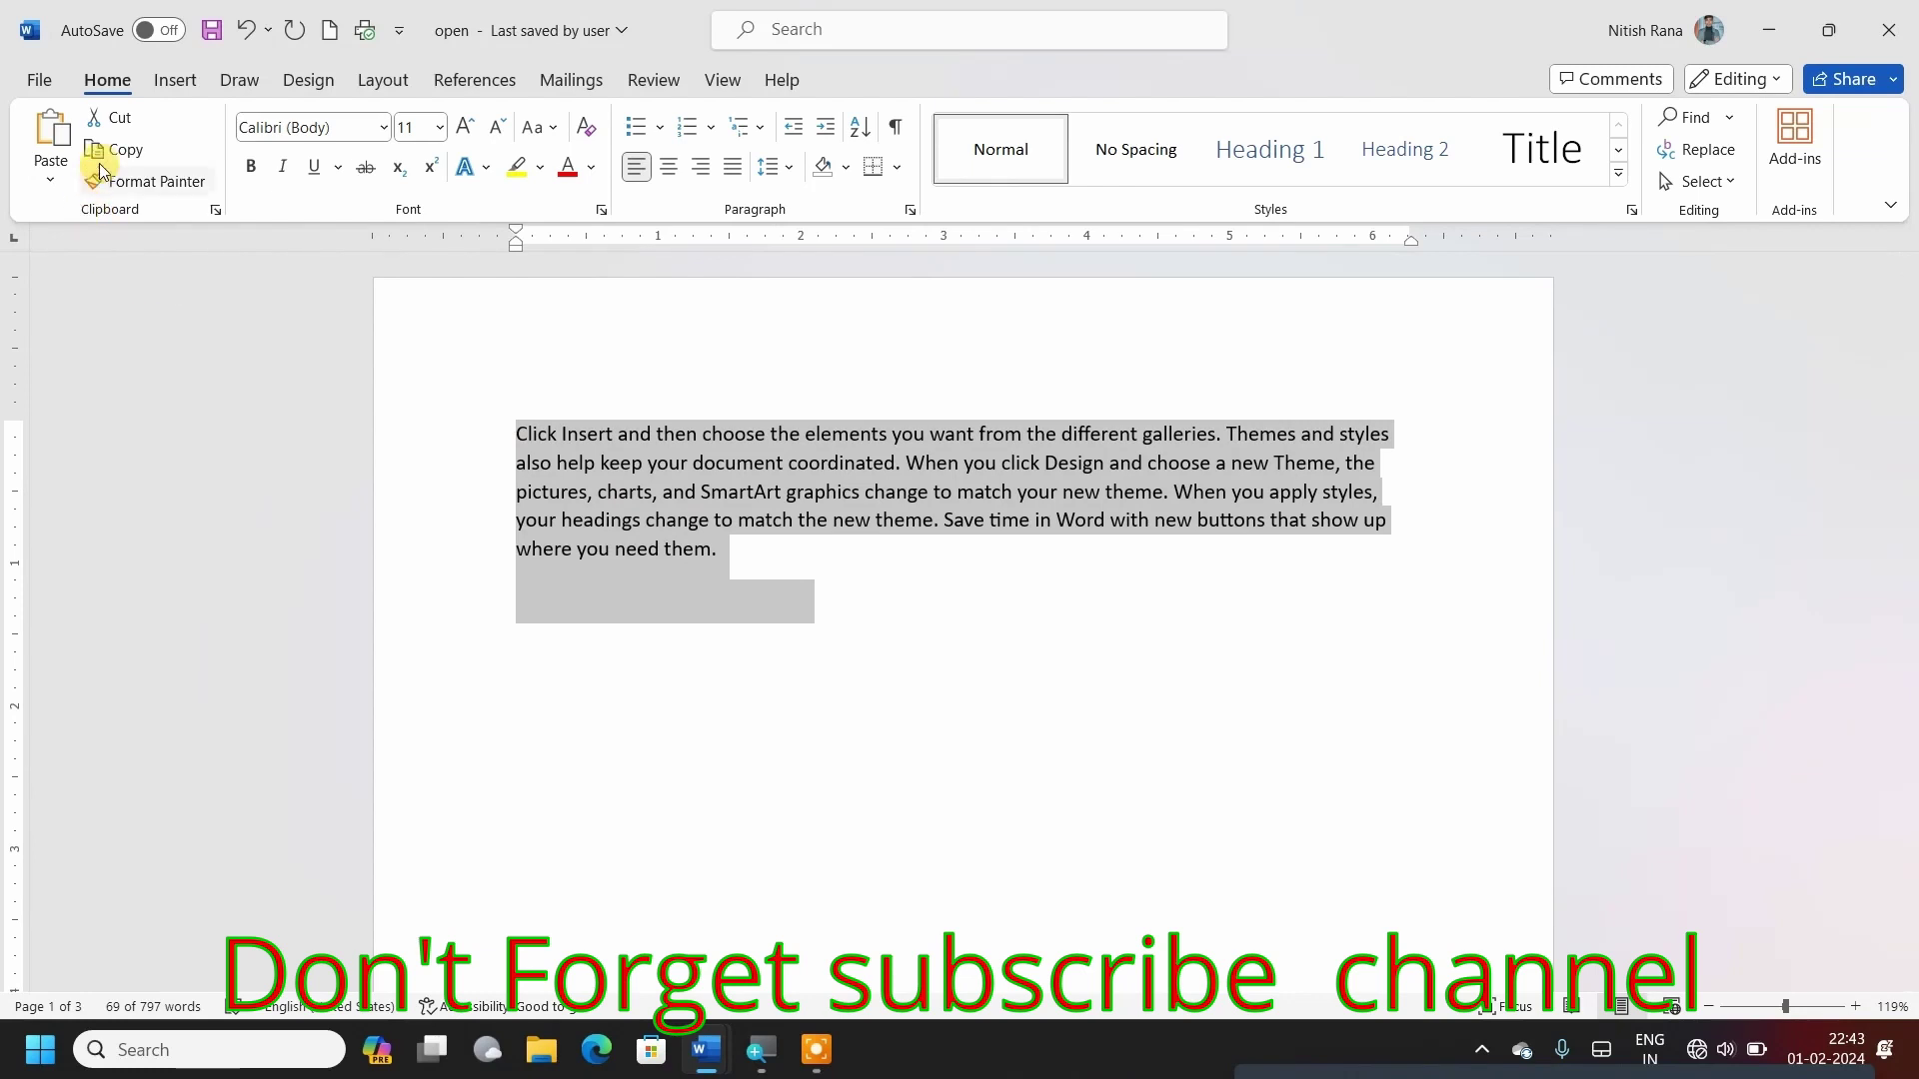
pyautogui.scroll(-10, 879, 736)
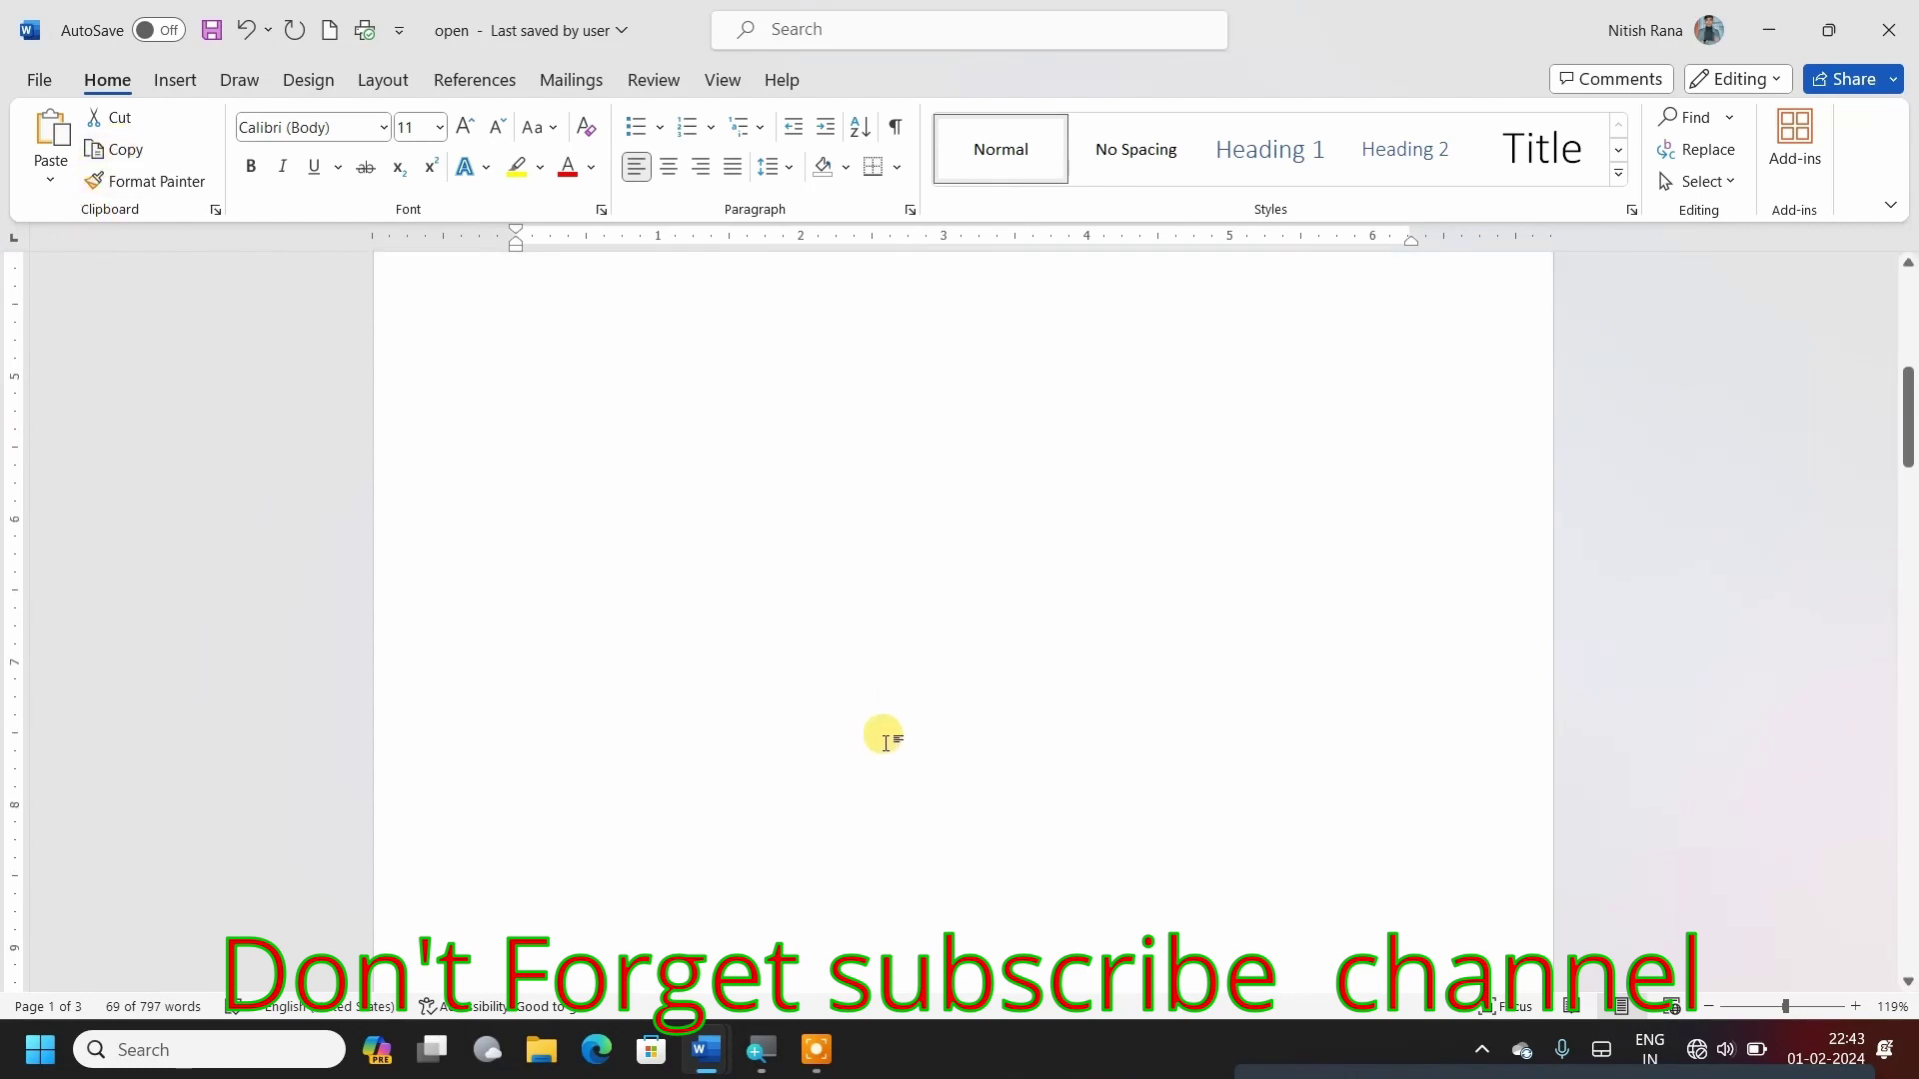
pyautogui.scroll(-5, 625, 693)
pyautogui.click(611, 595)
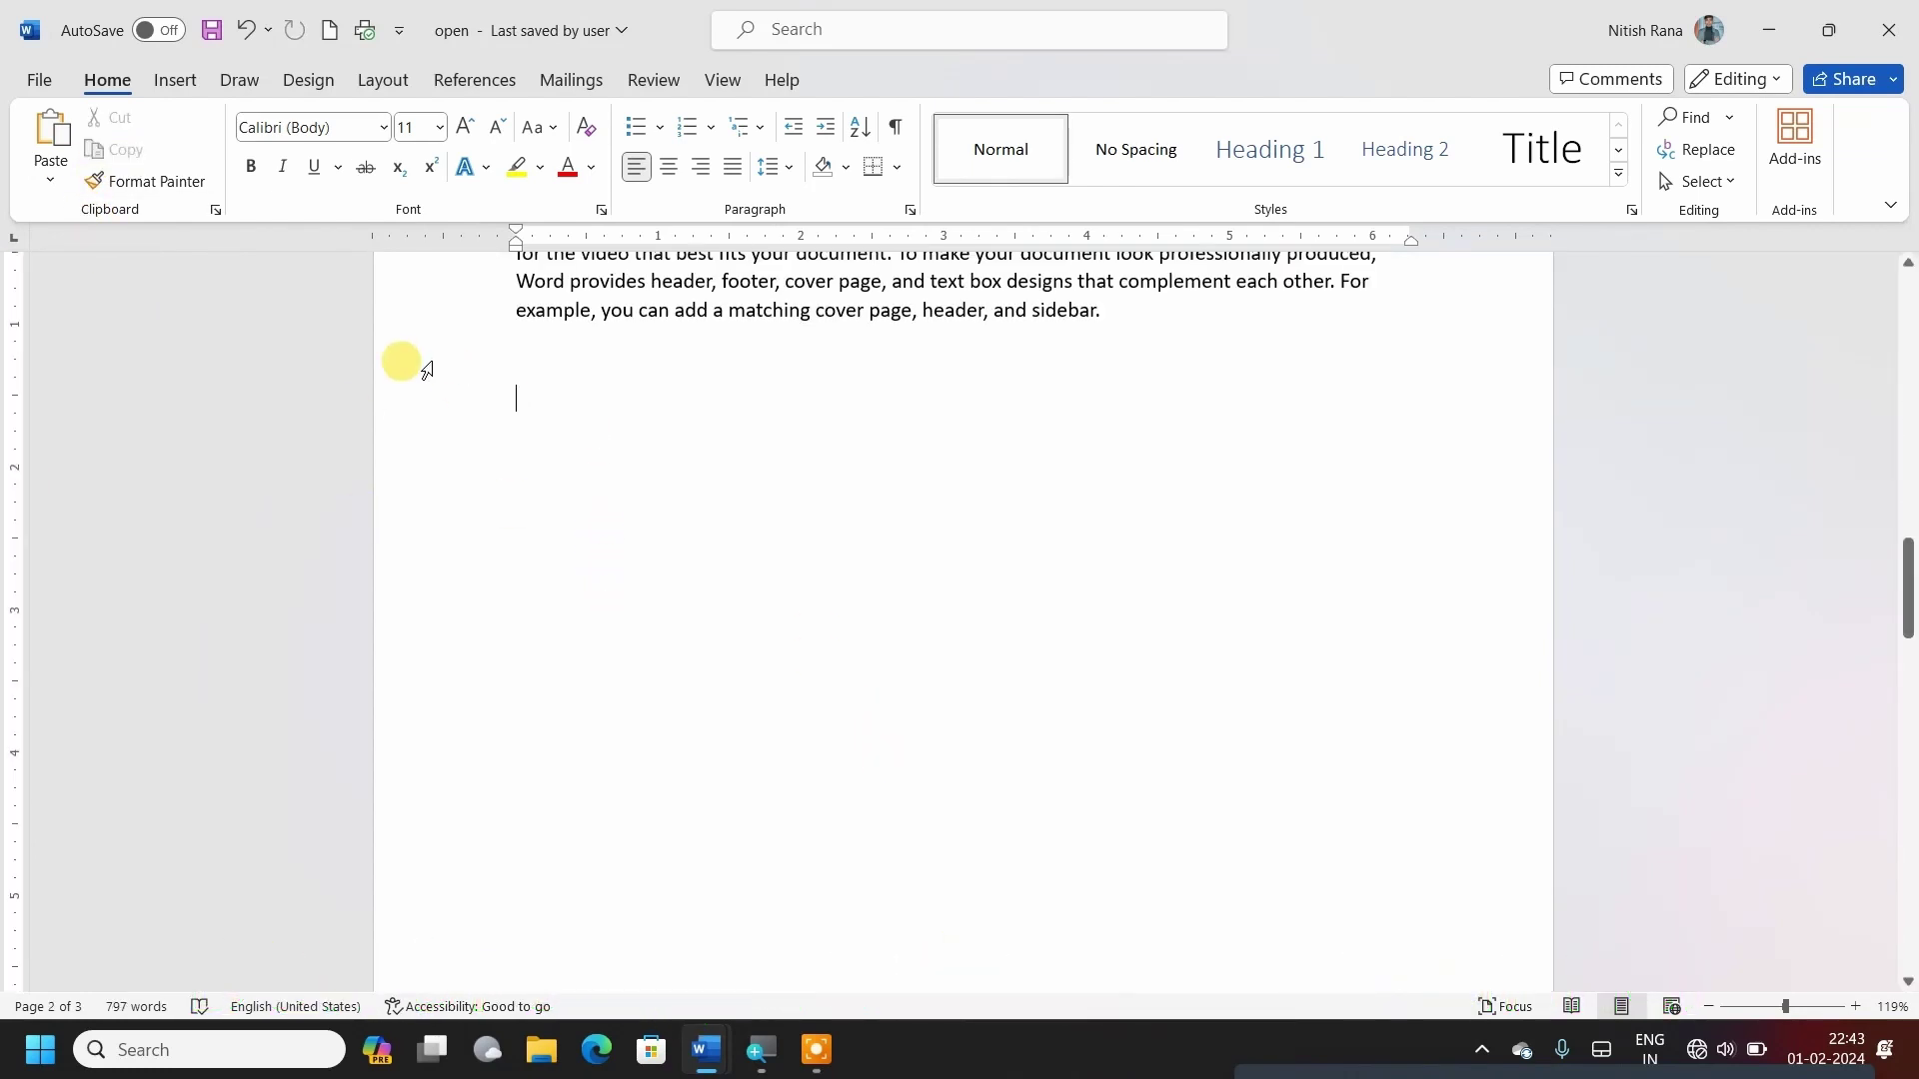
# Paste copies of the 'Click Insert' paragraph there, bringing the document to 1073 words.
pyautogui.click(53, 171)
pyautogui.click(52, 135)
pyautogui.click(52, 135)
pyautogui.click(52, 135)
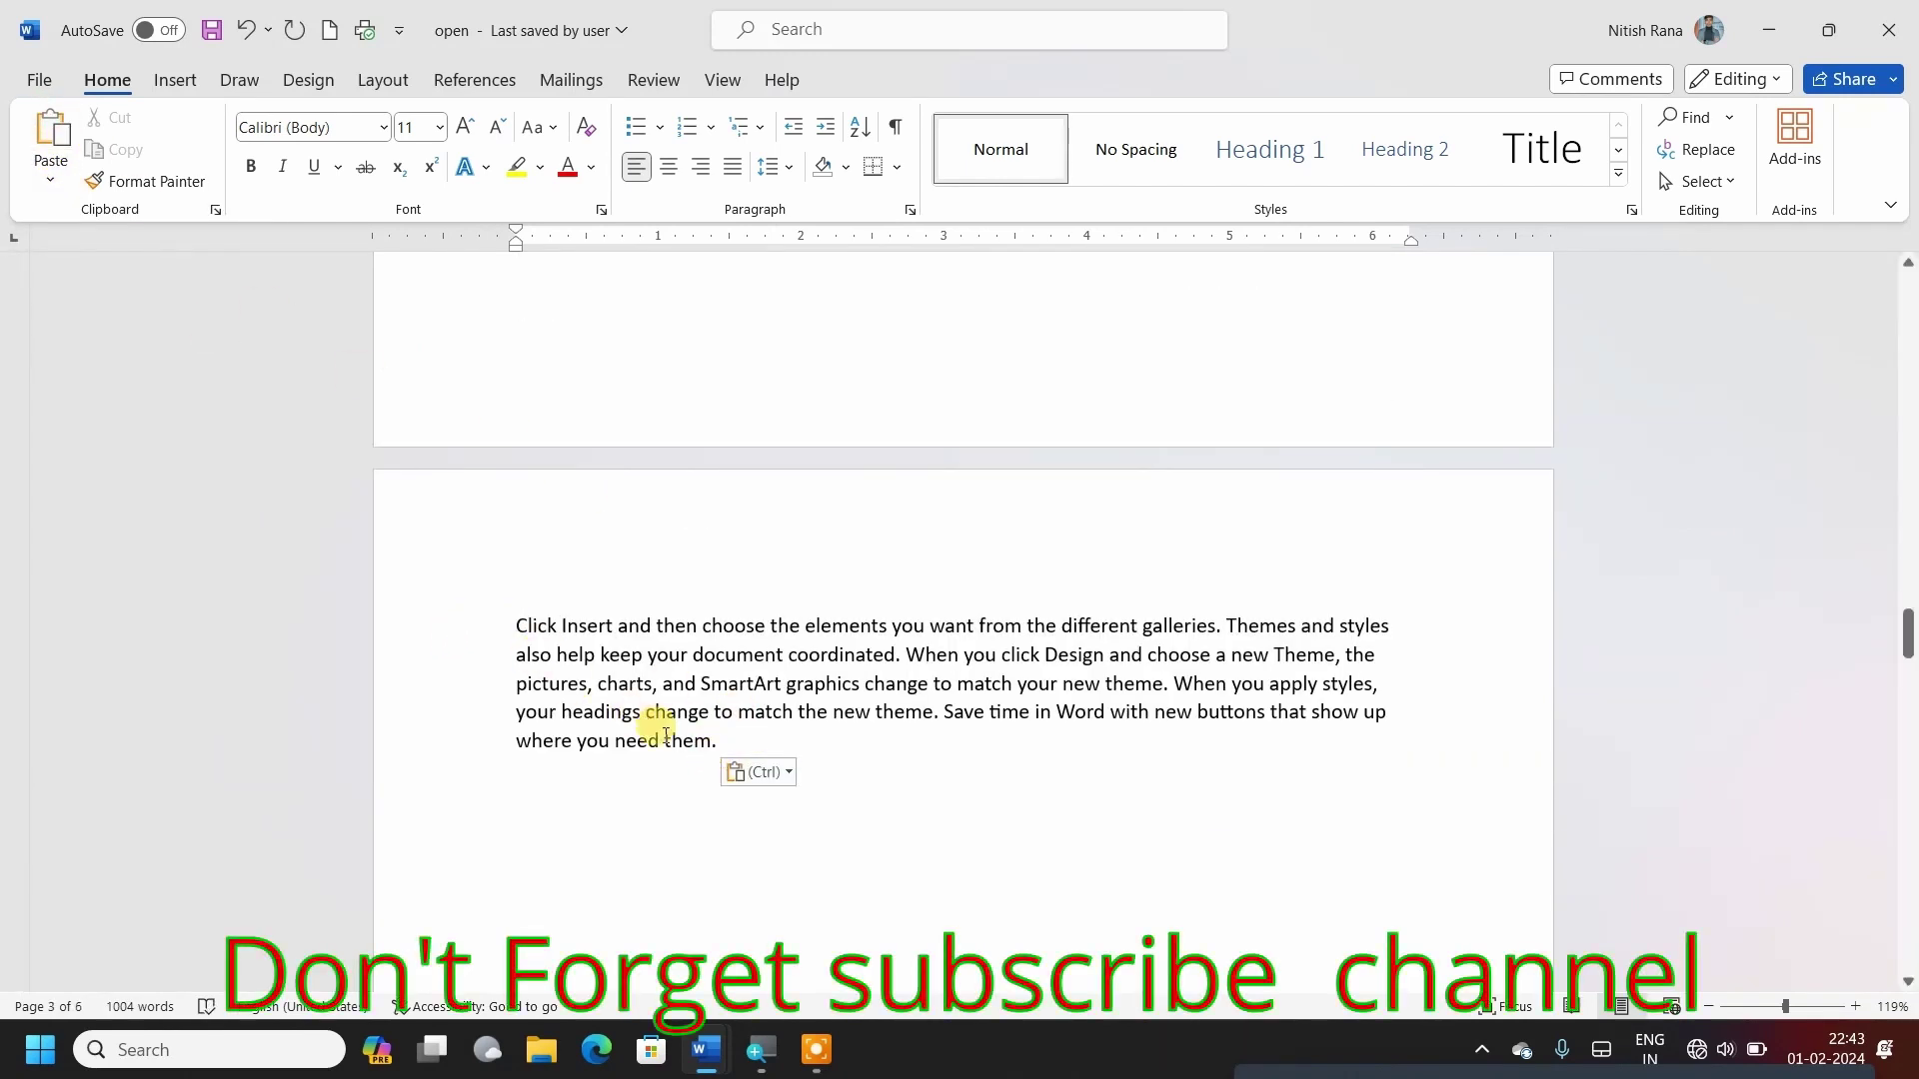
pyautogui.click(741, 720)
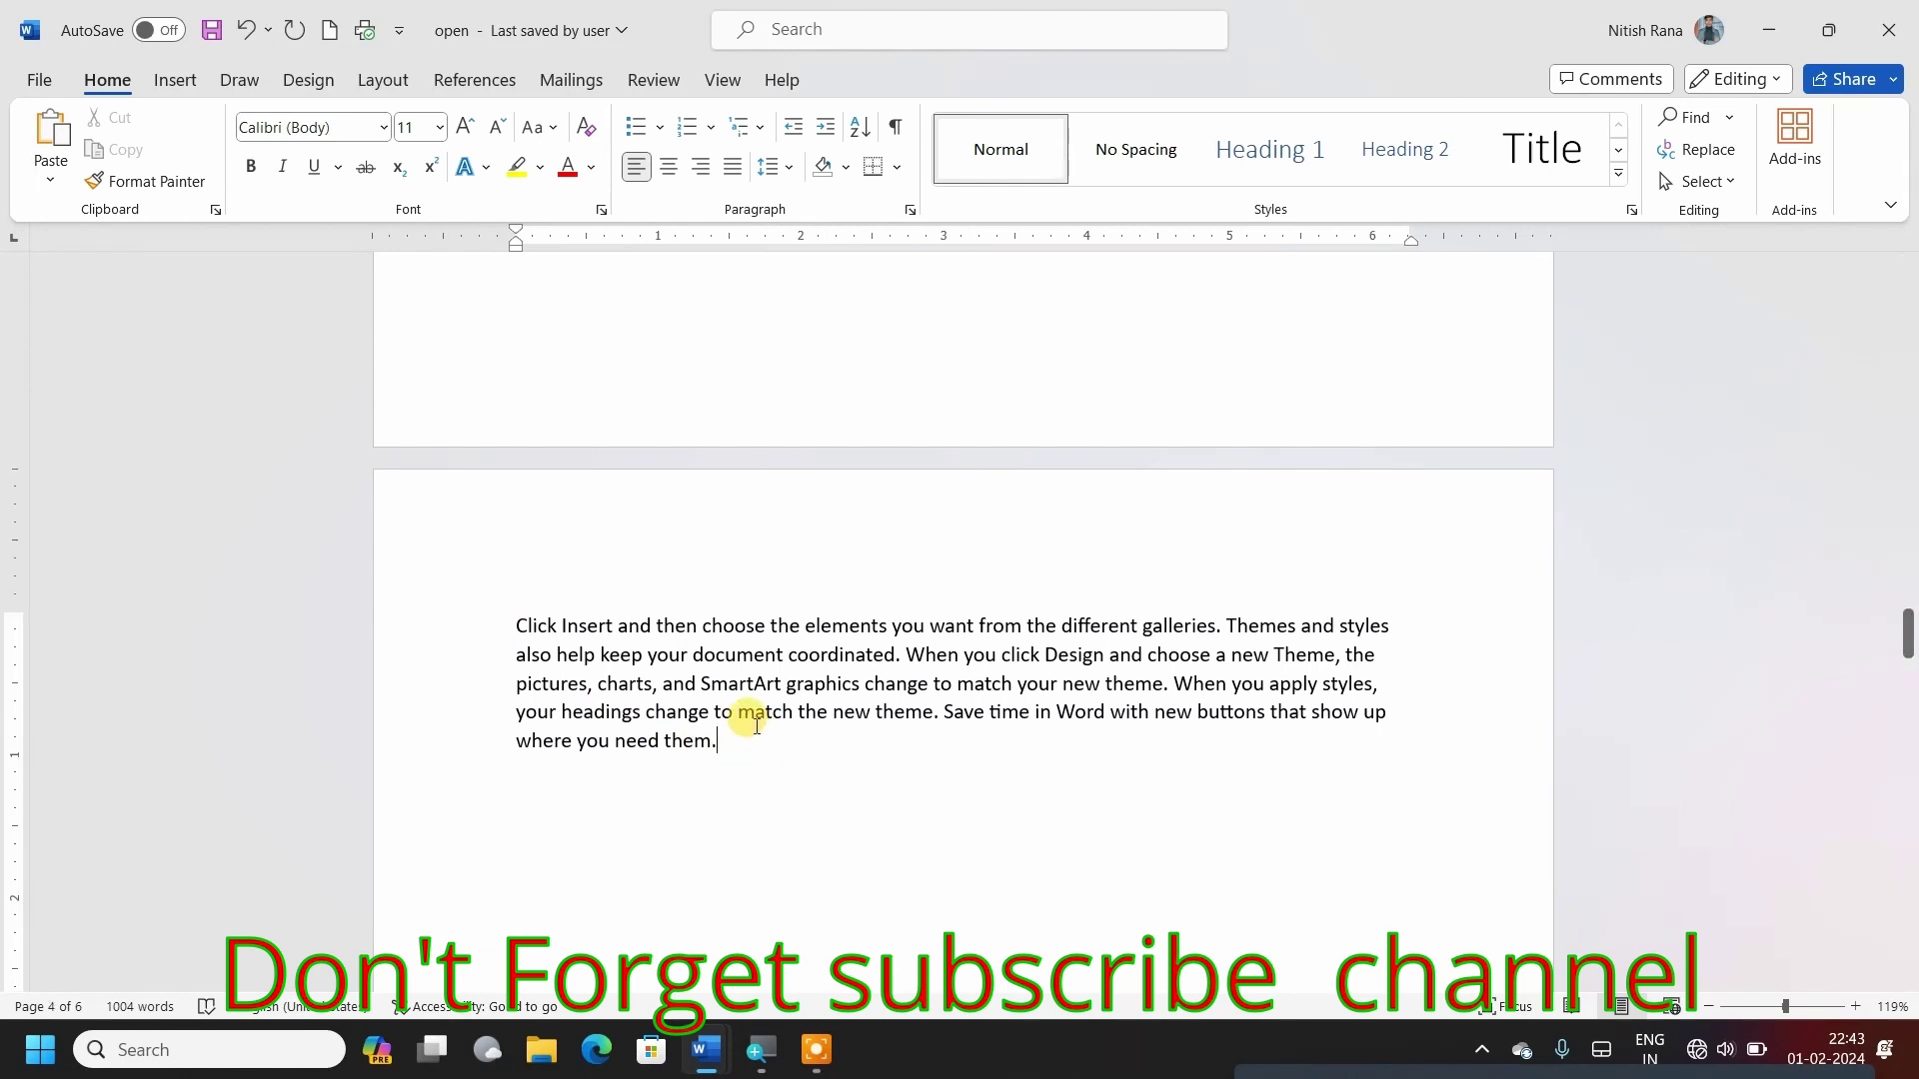
pyautogui.click(57, 134)
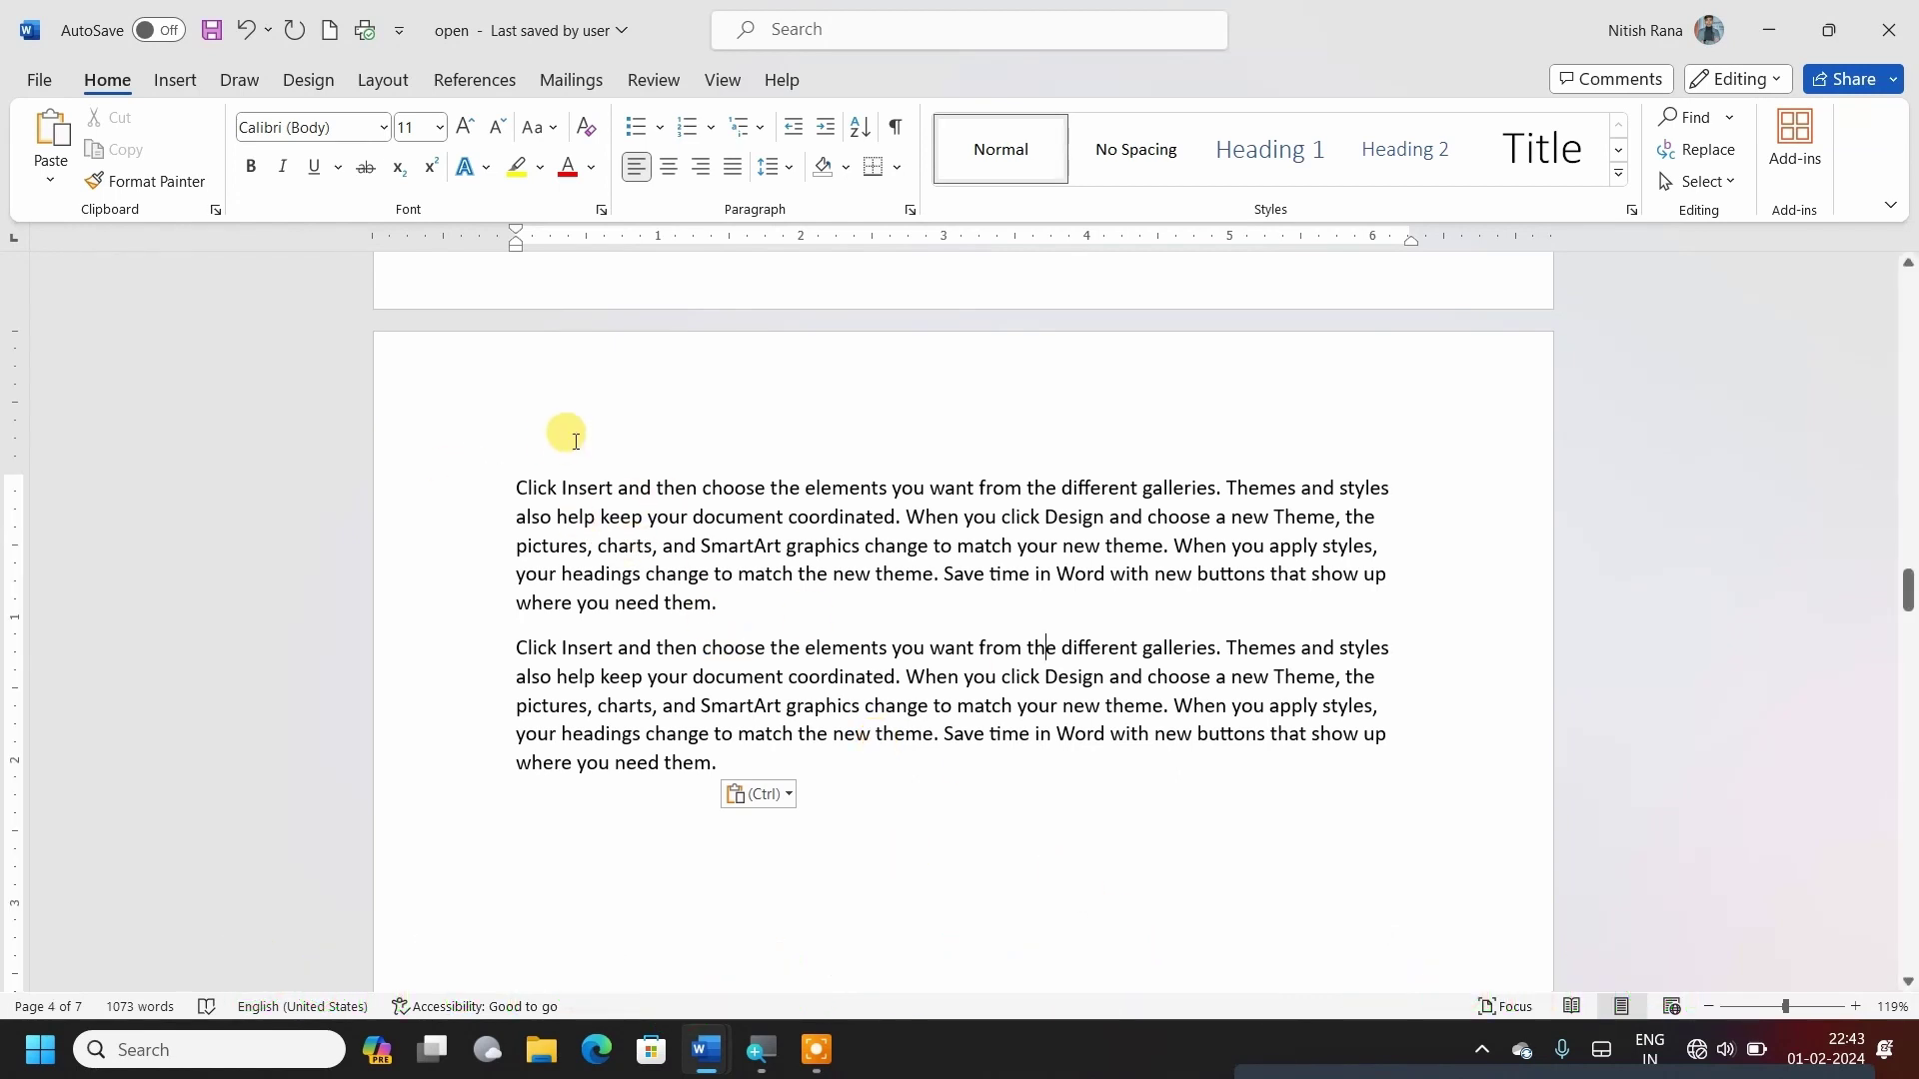
pyautogui.hotkey('ctrl', 'Home')
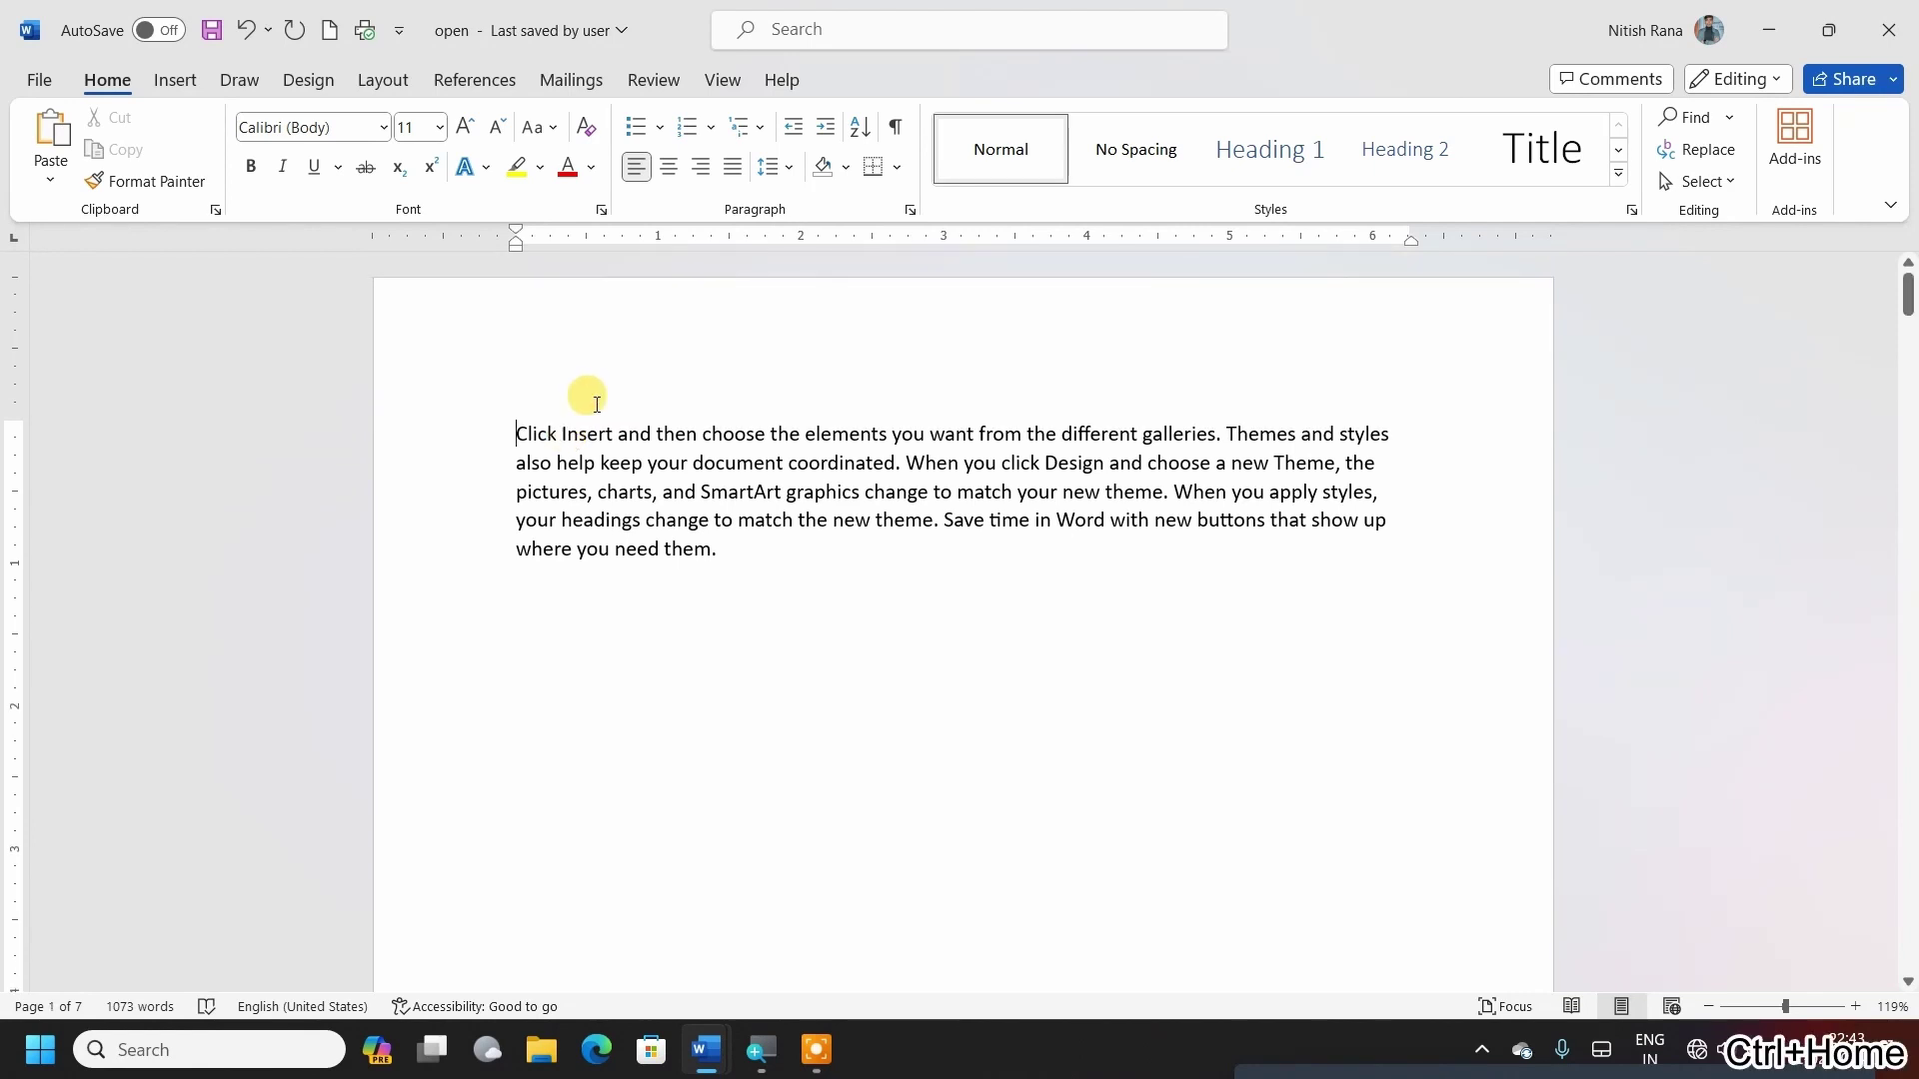
# Make the first paragraph red and bold, sized to 10 pt.
pyautogui.tripleClick(555, 440)
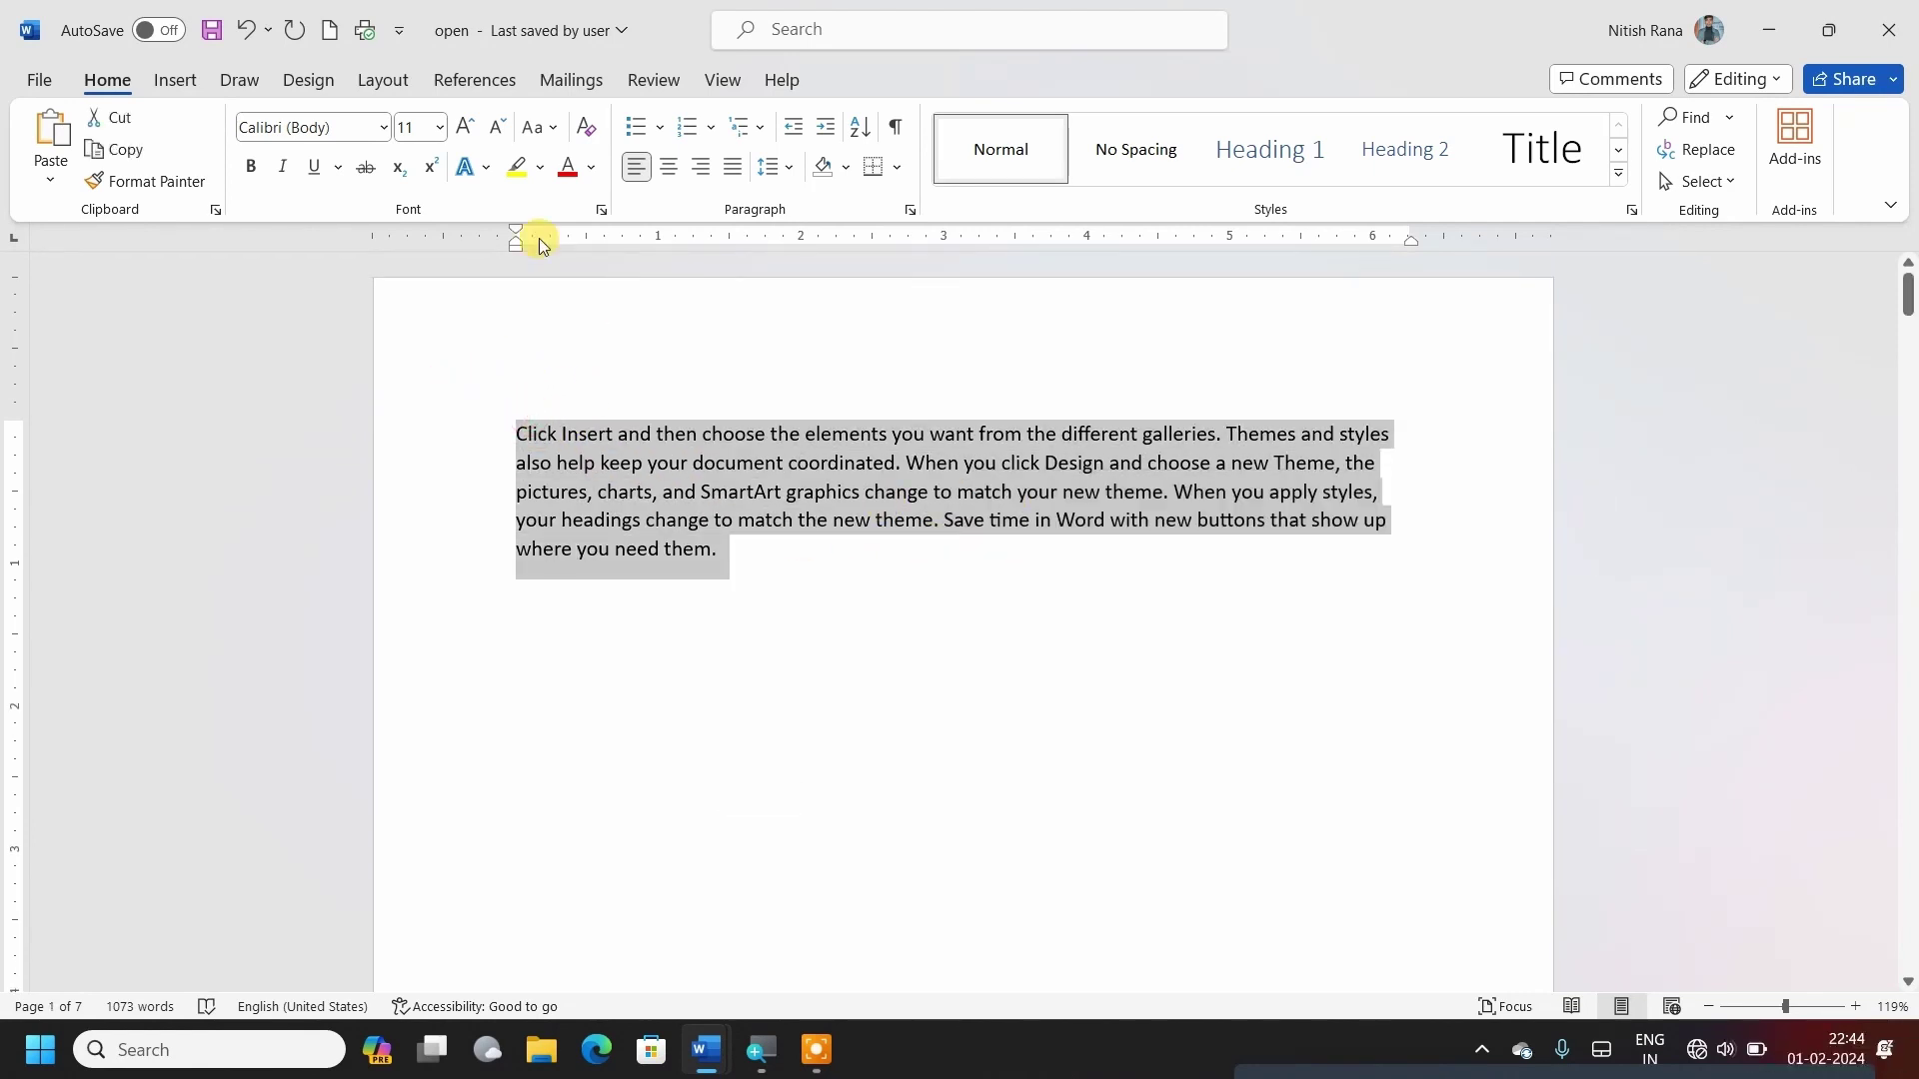
pyautogui.click(567, 167)
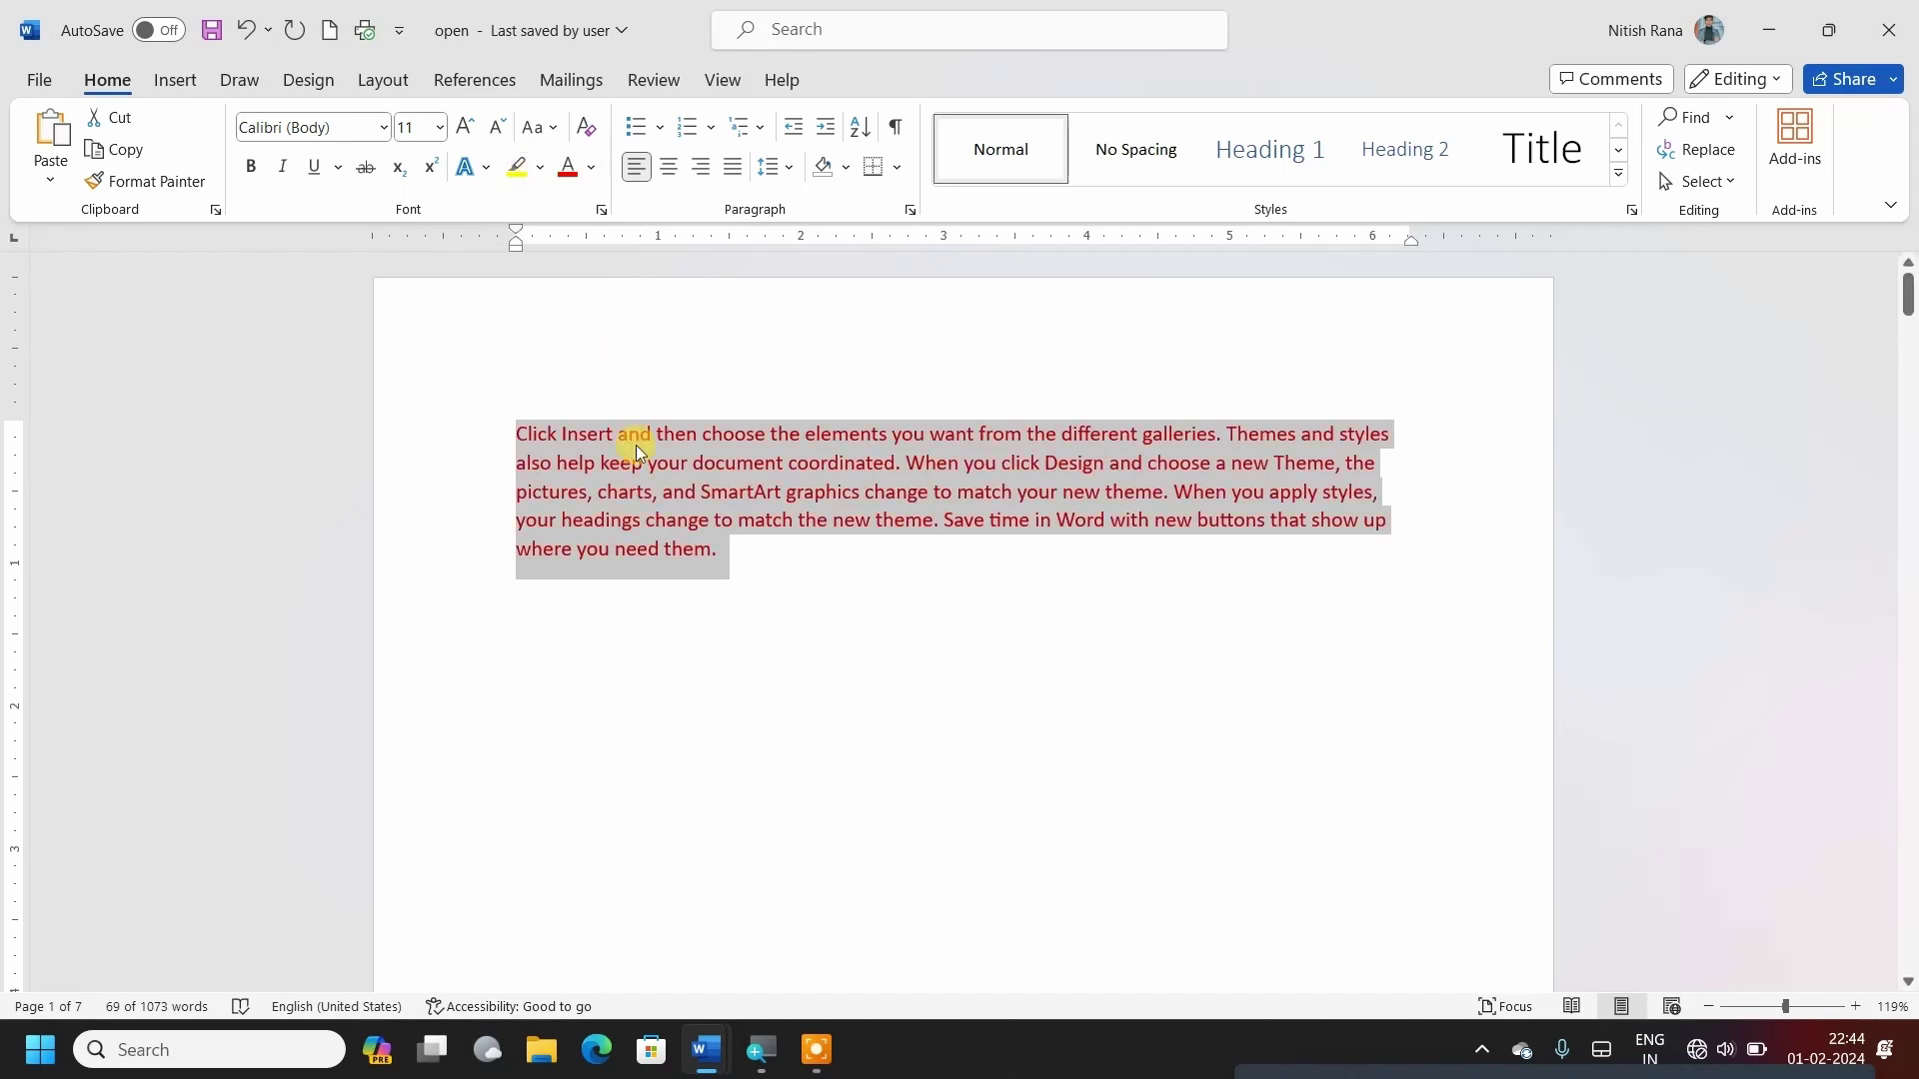
pyautogui.click(254, 170)
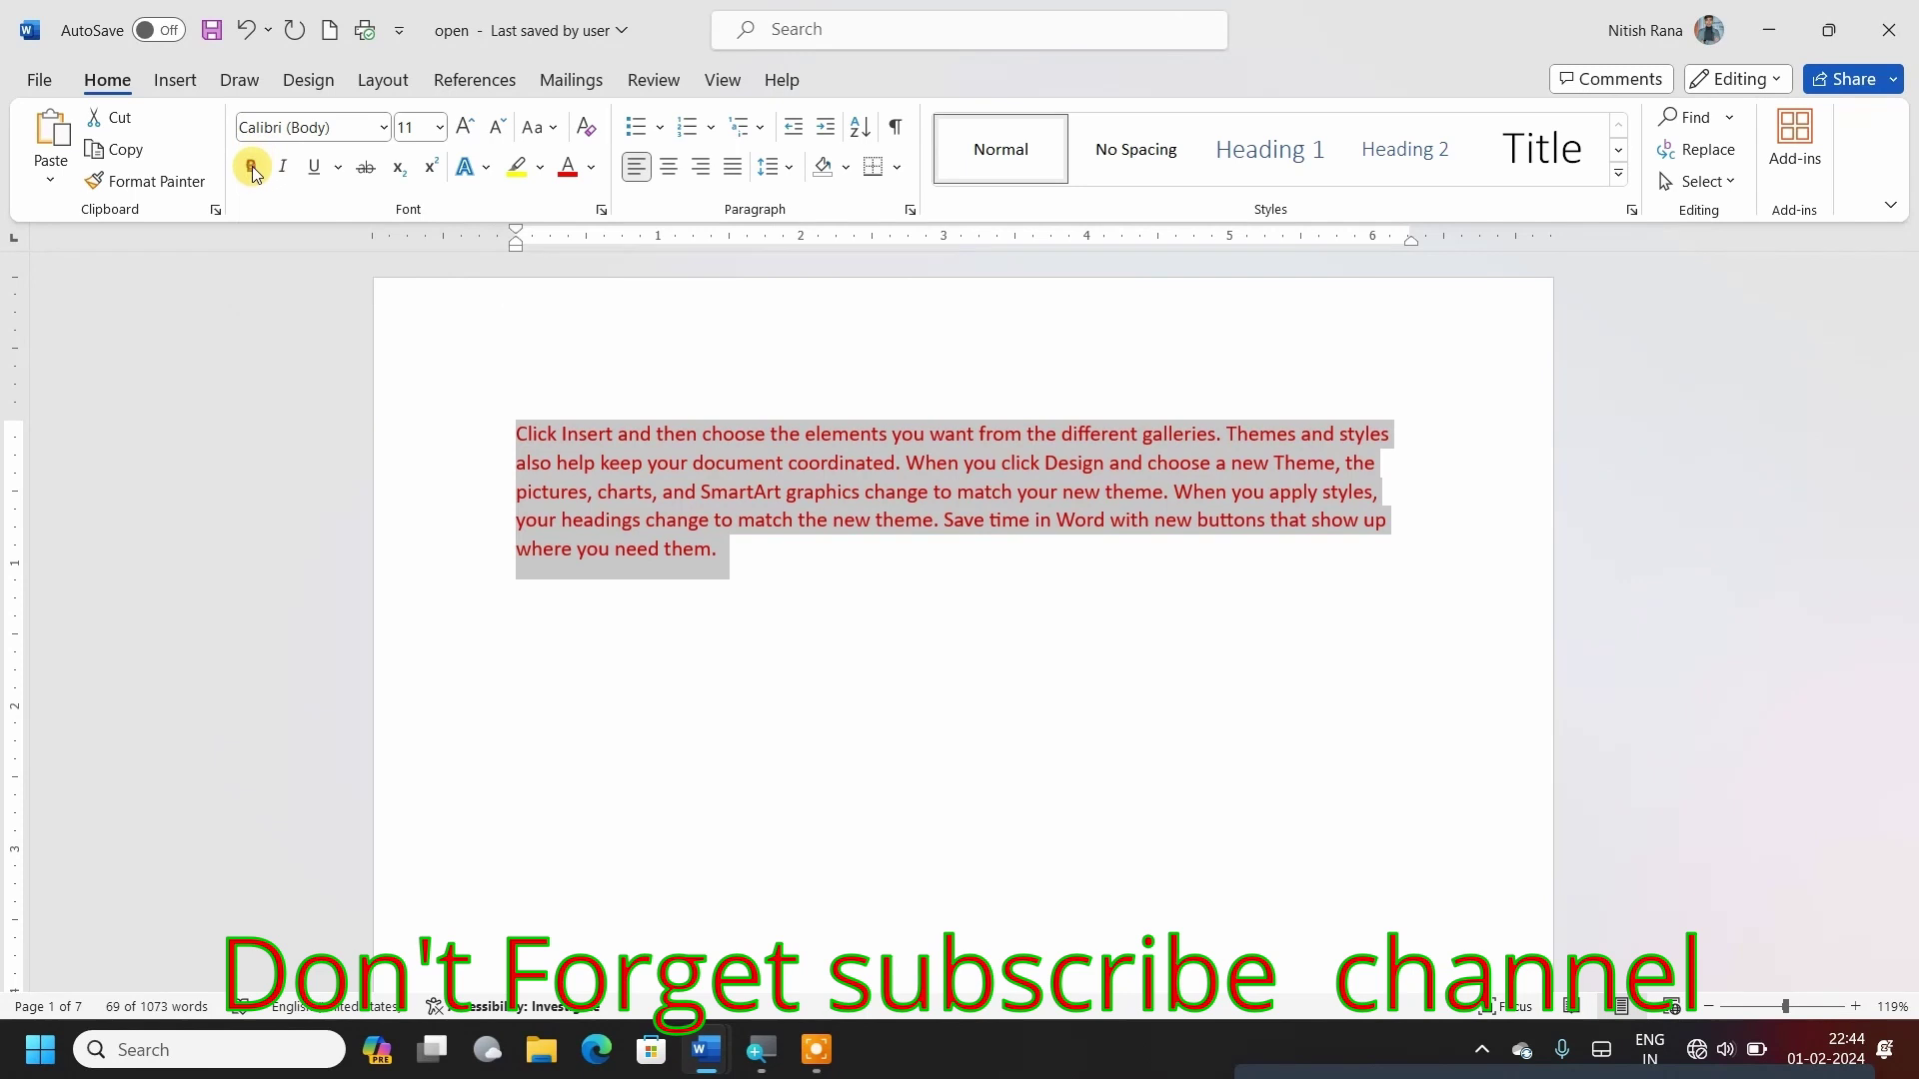
pyautogui.click(464, 128)
pyautogui.click(464, 127)
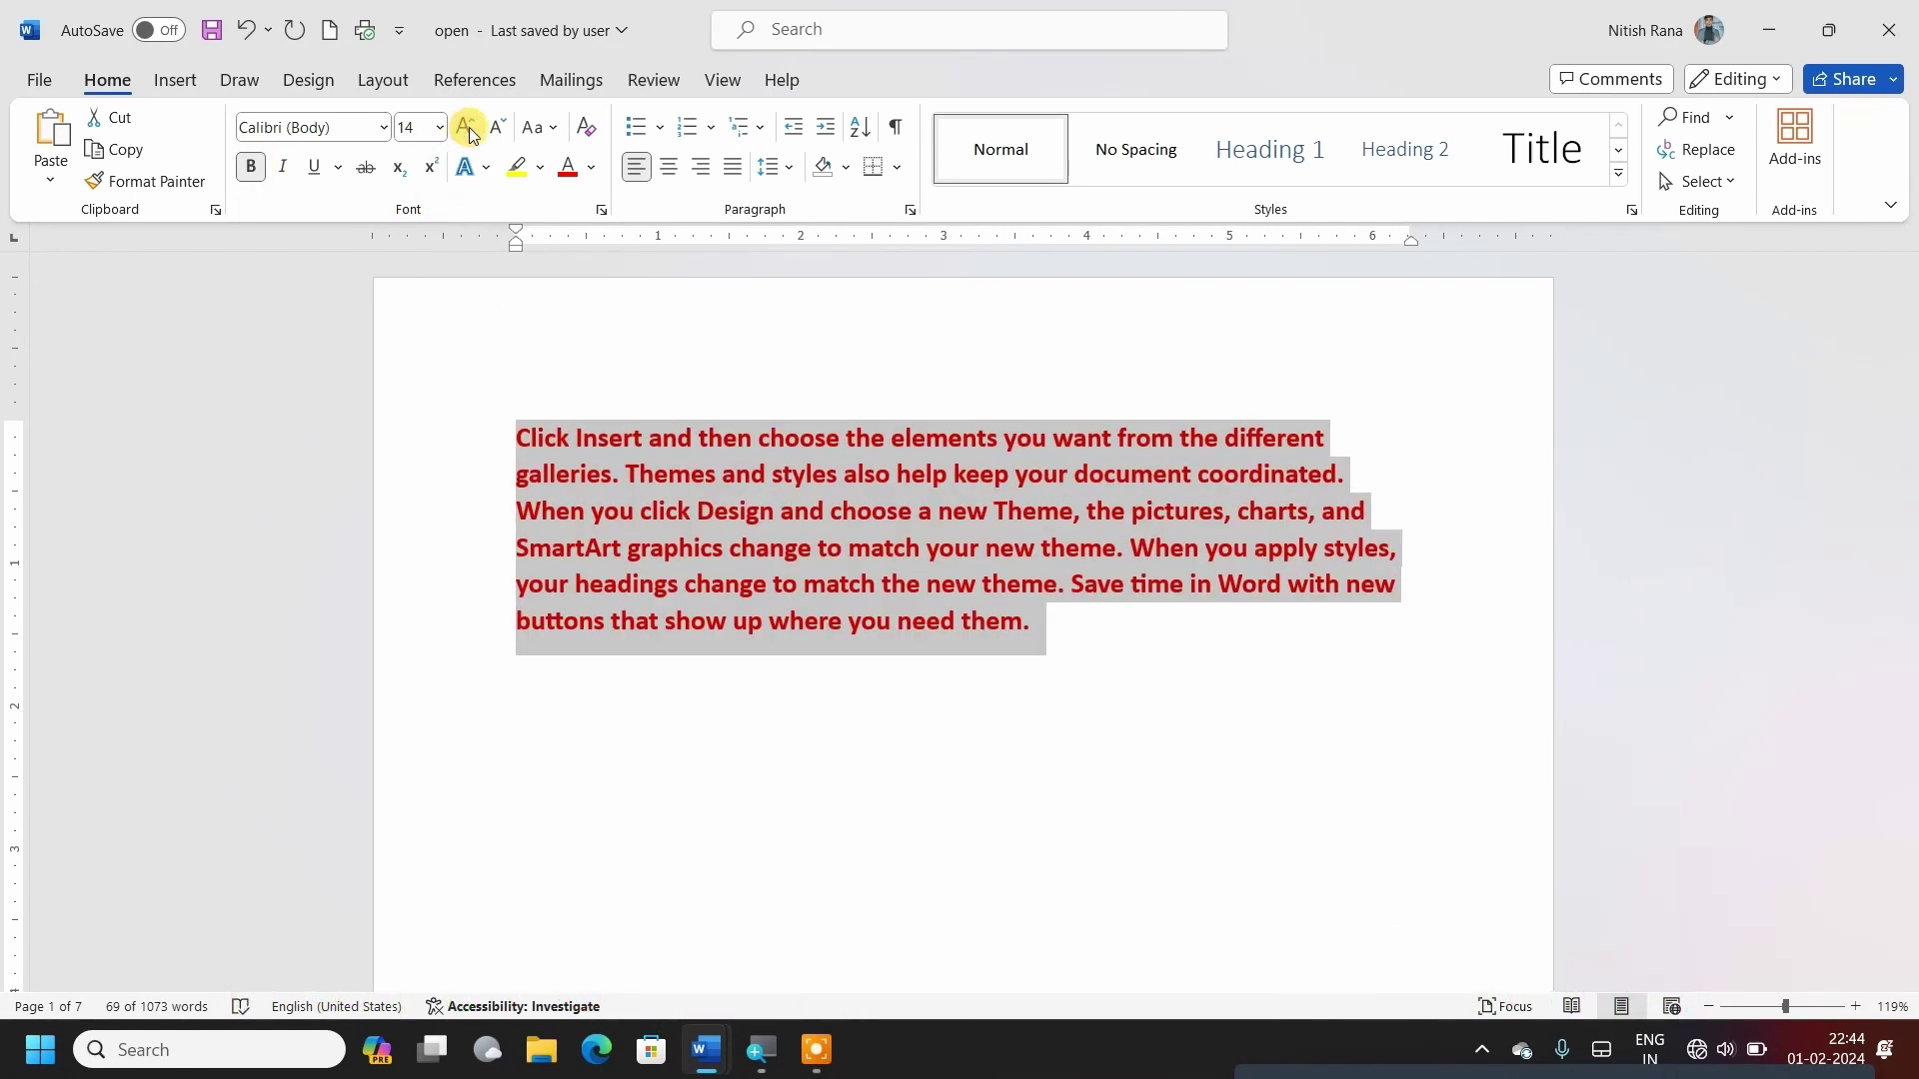
pyautogui.click(504, 127)
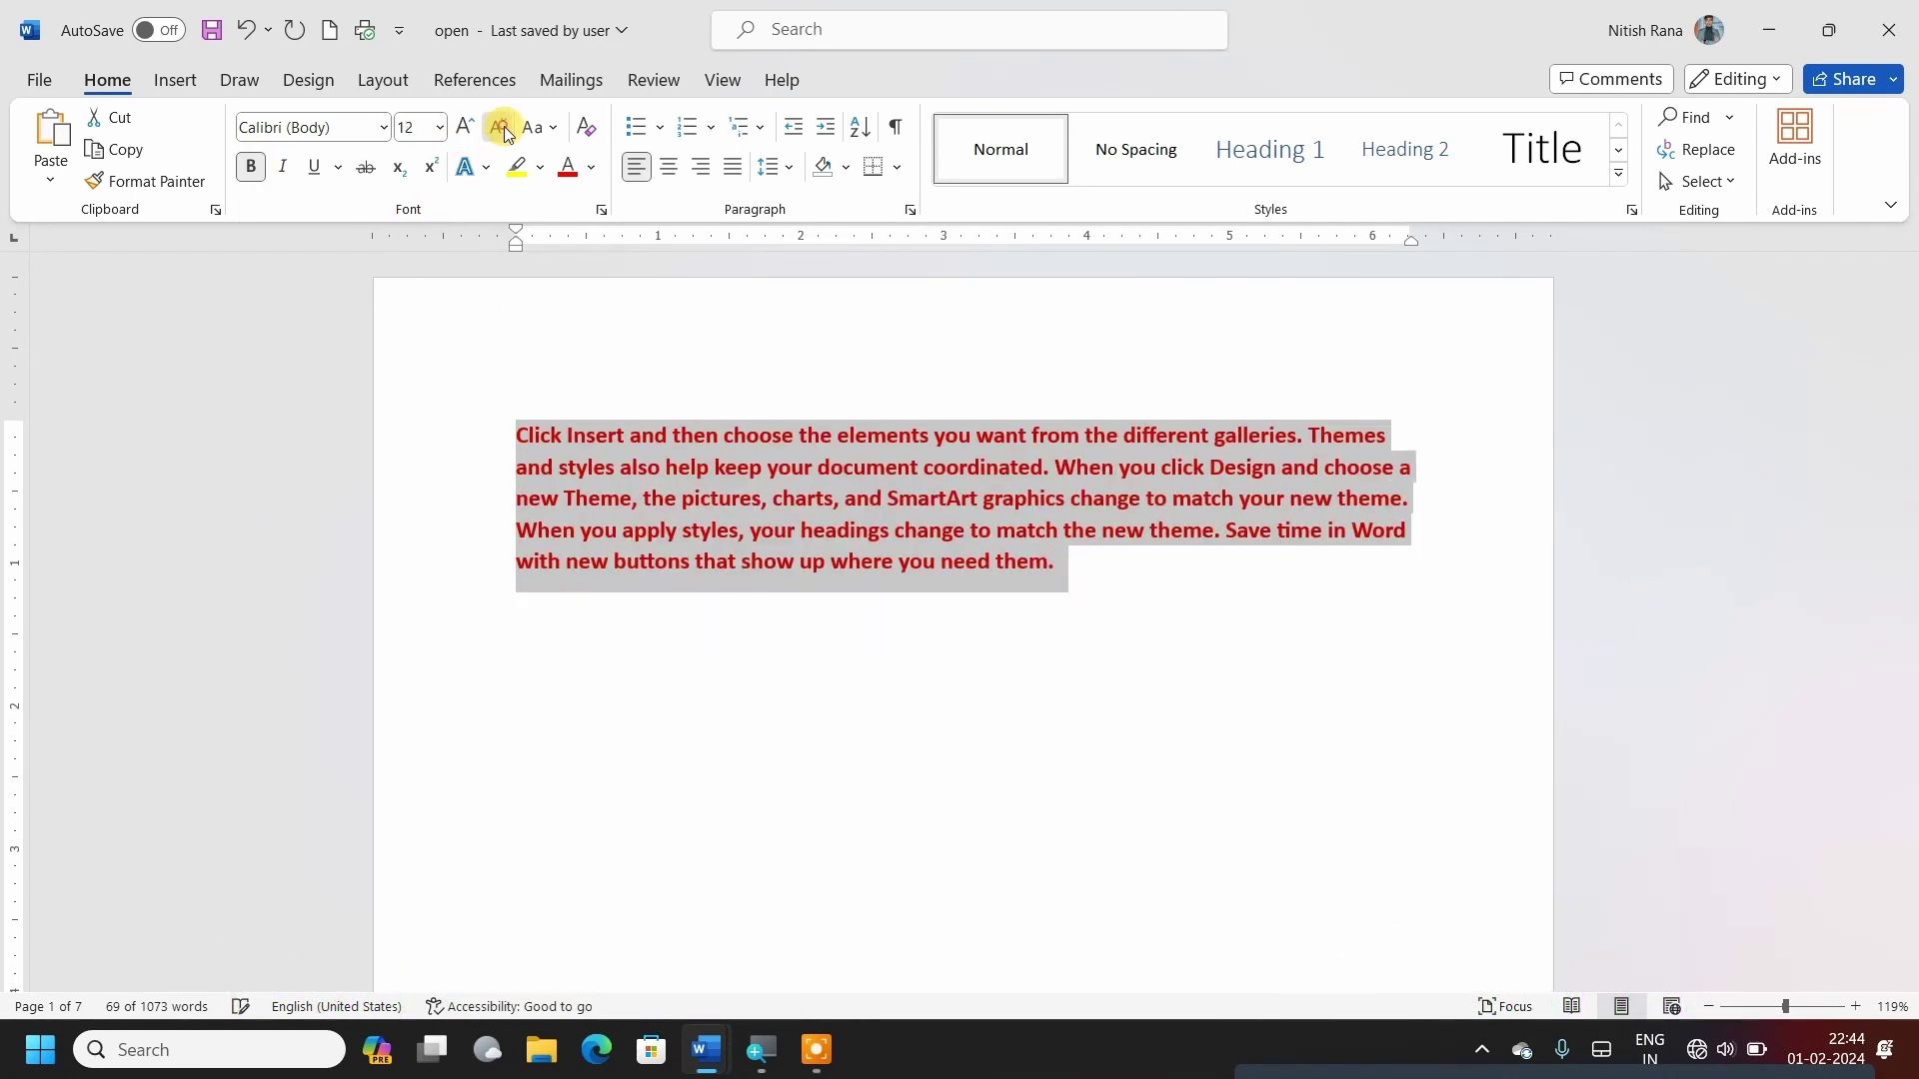
pyautogui.click(504, 127)
pyautogui.click(504, 127)
pyautogui.click(504, 126)
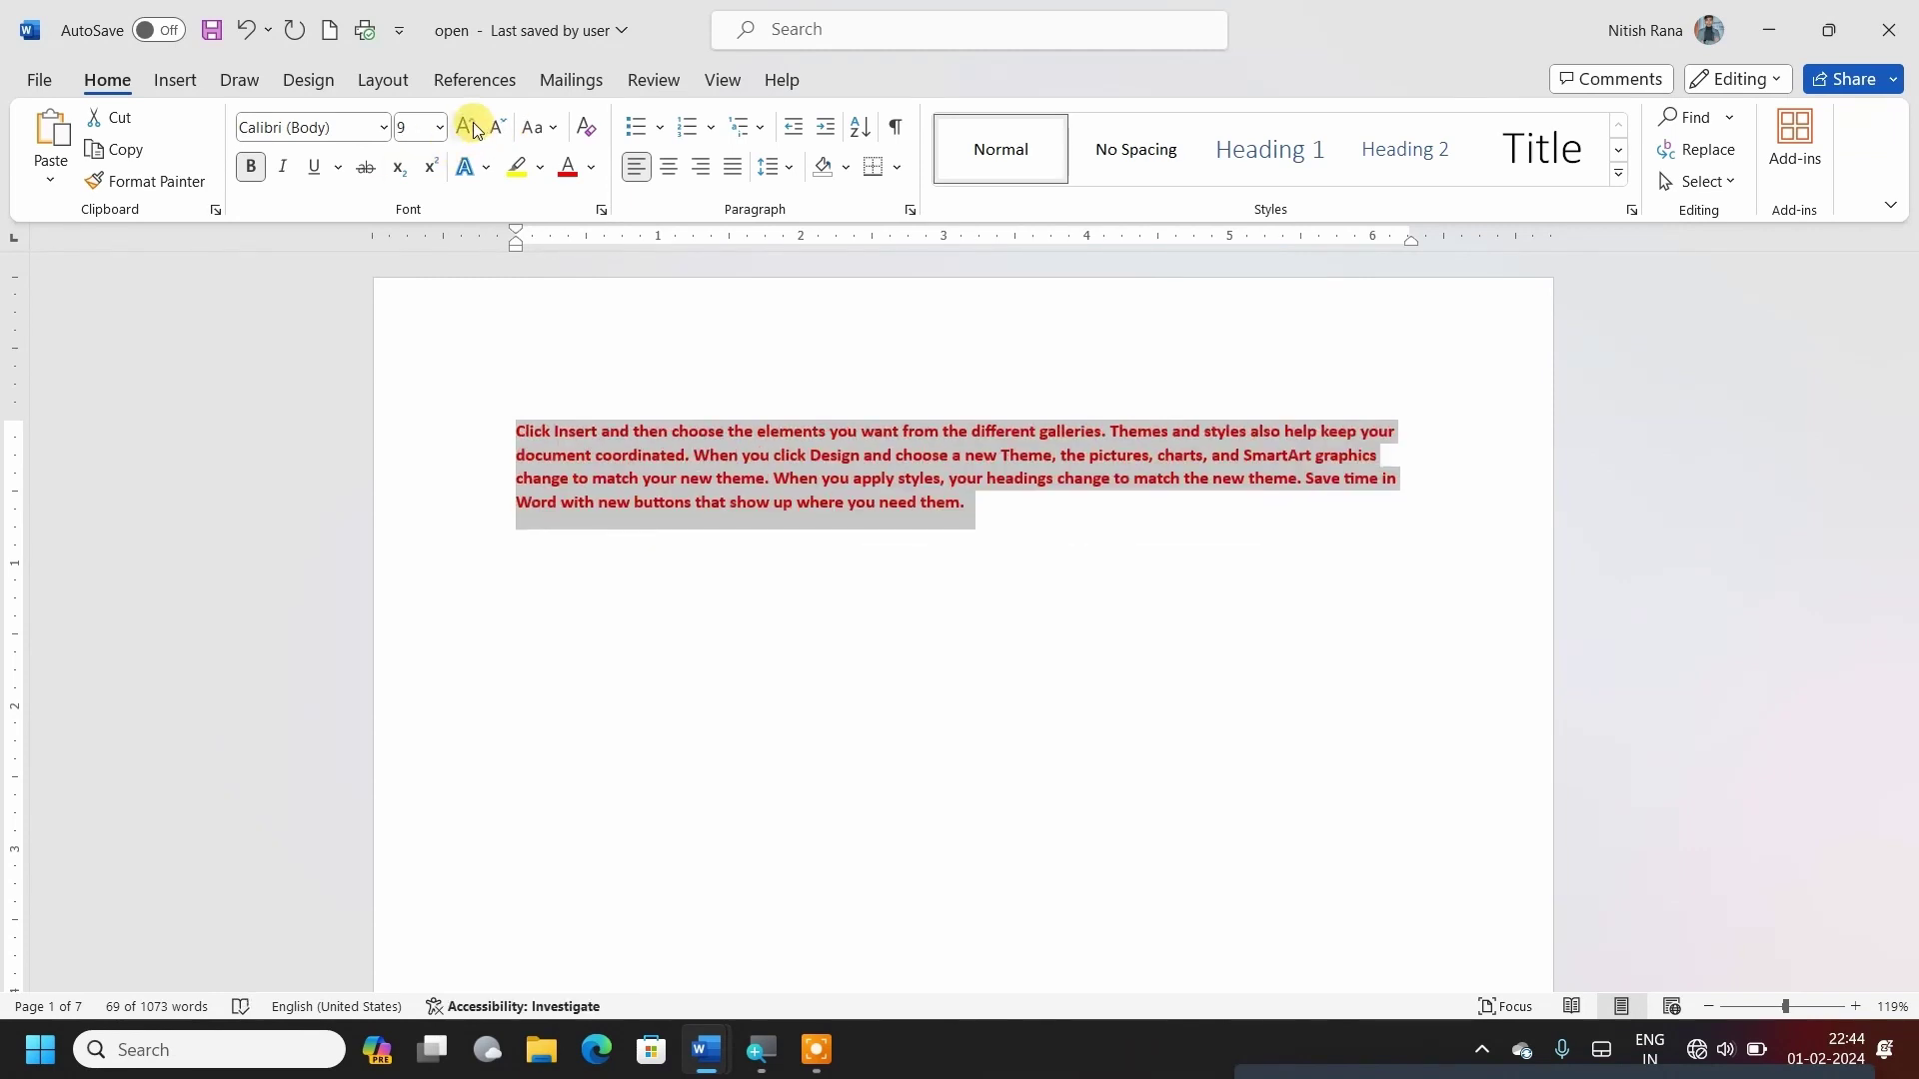
pyautogui.click(466, 124)
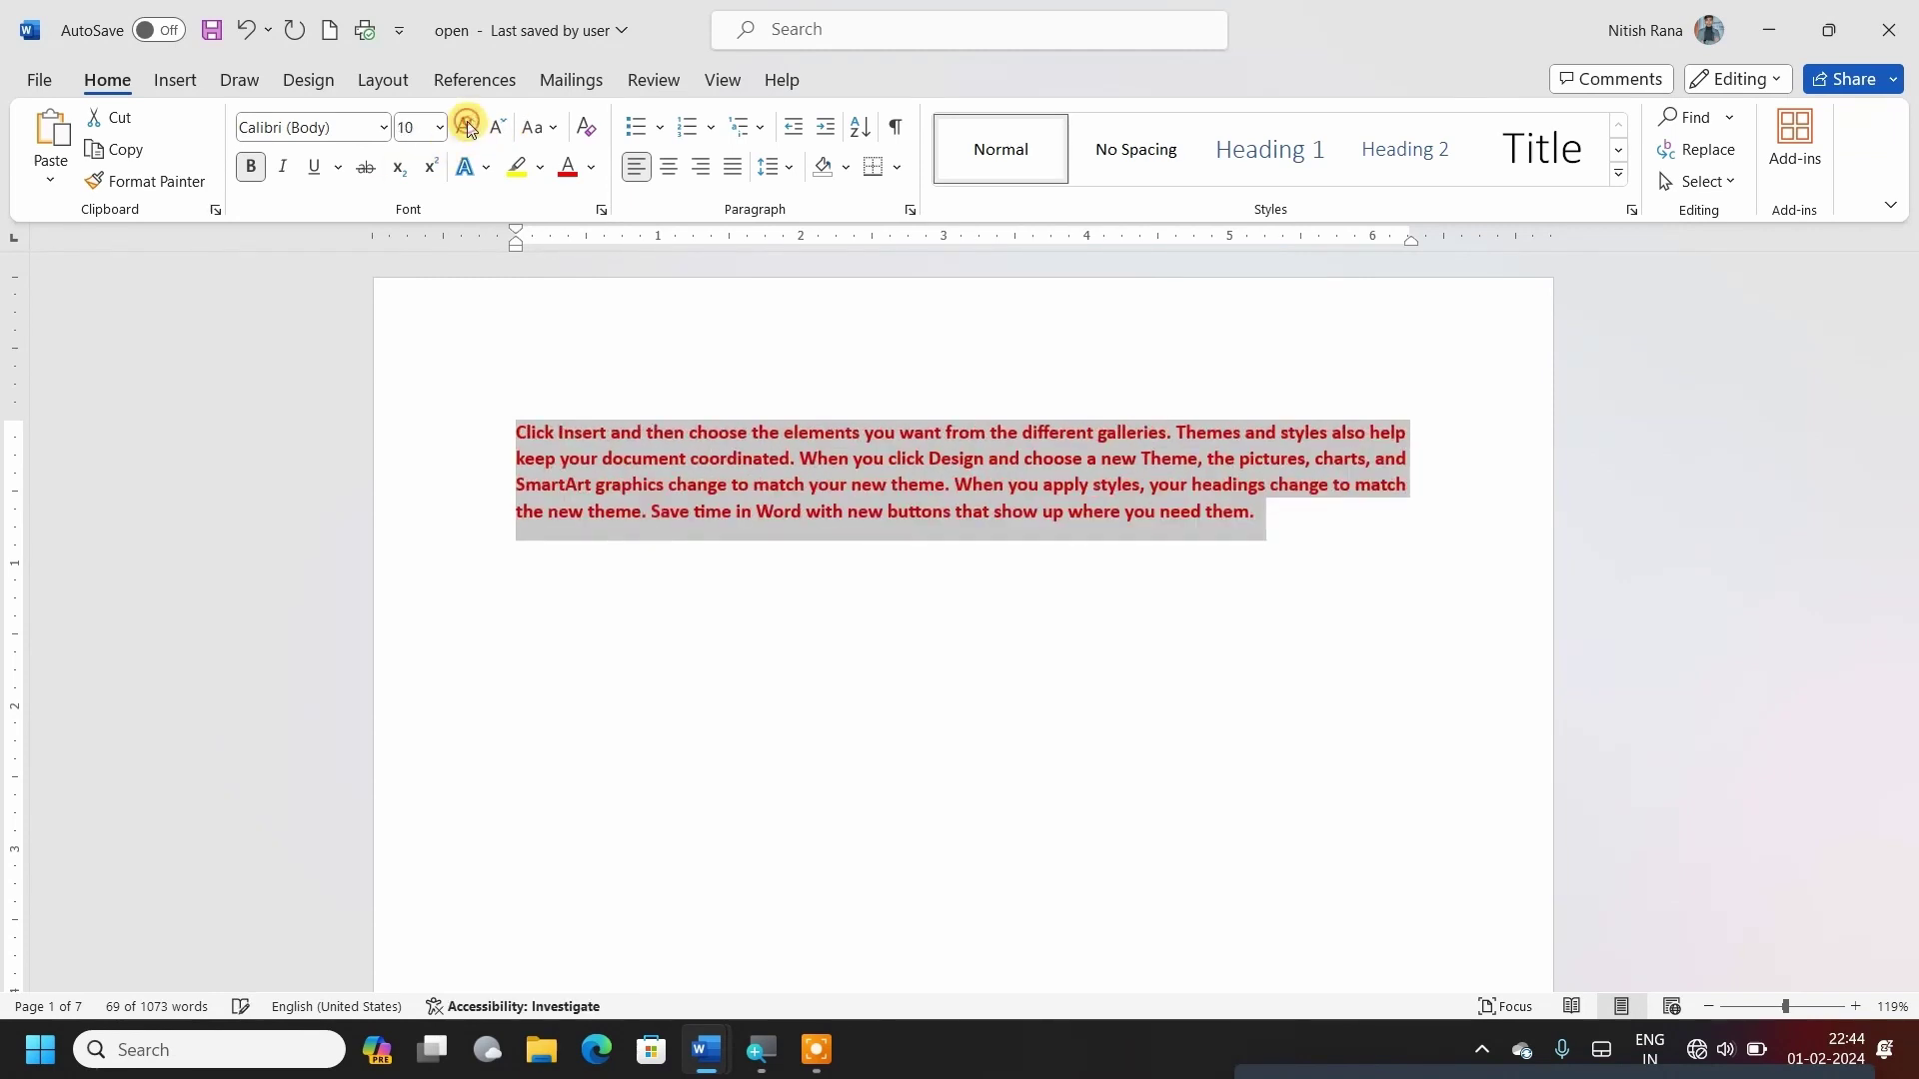
# Italicise it with a green wavy underline and strike through 'headings change to match'.
pyautogui.click(282, 166)
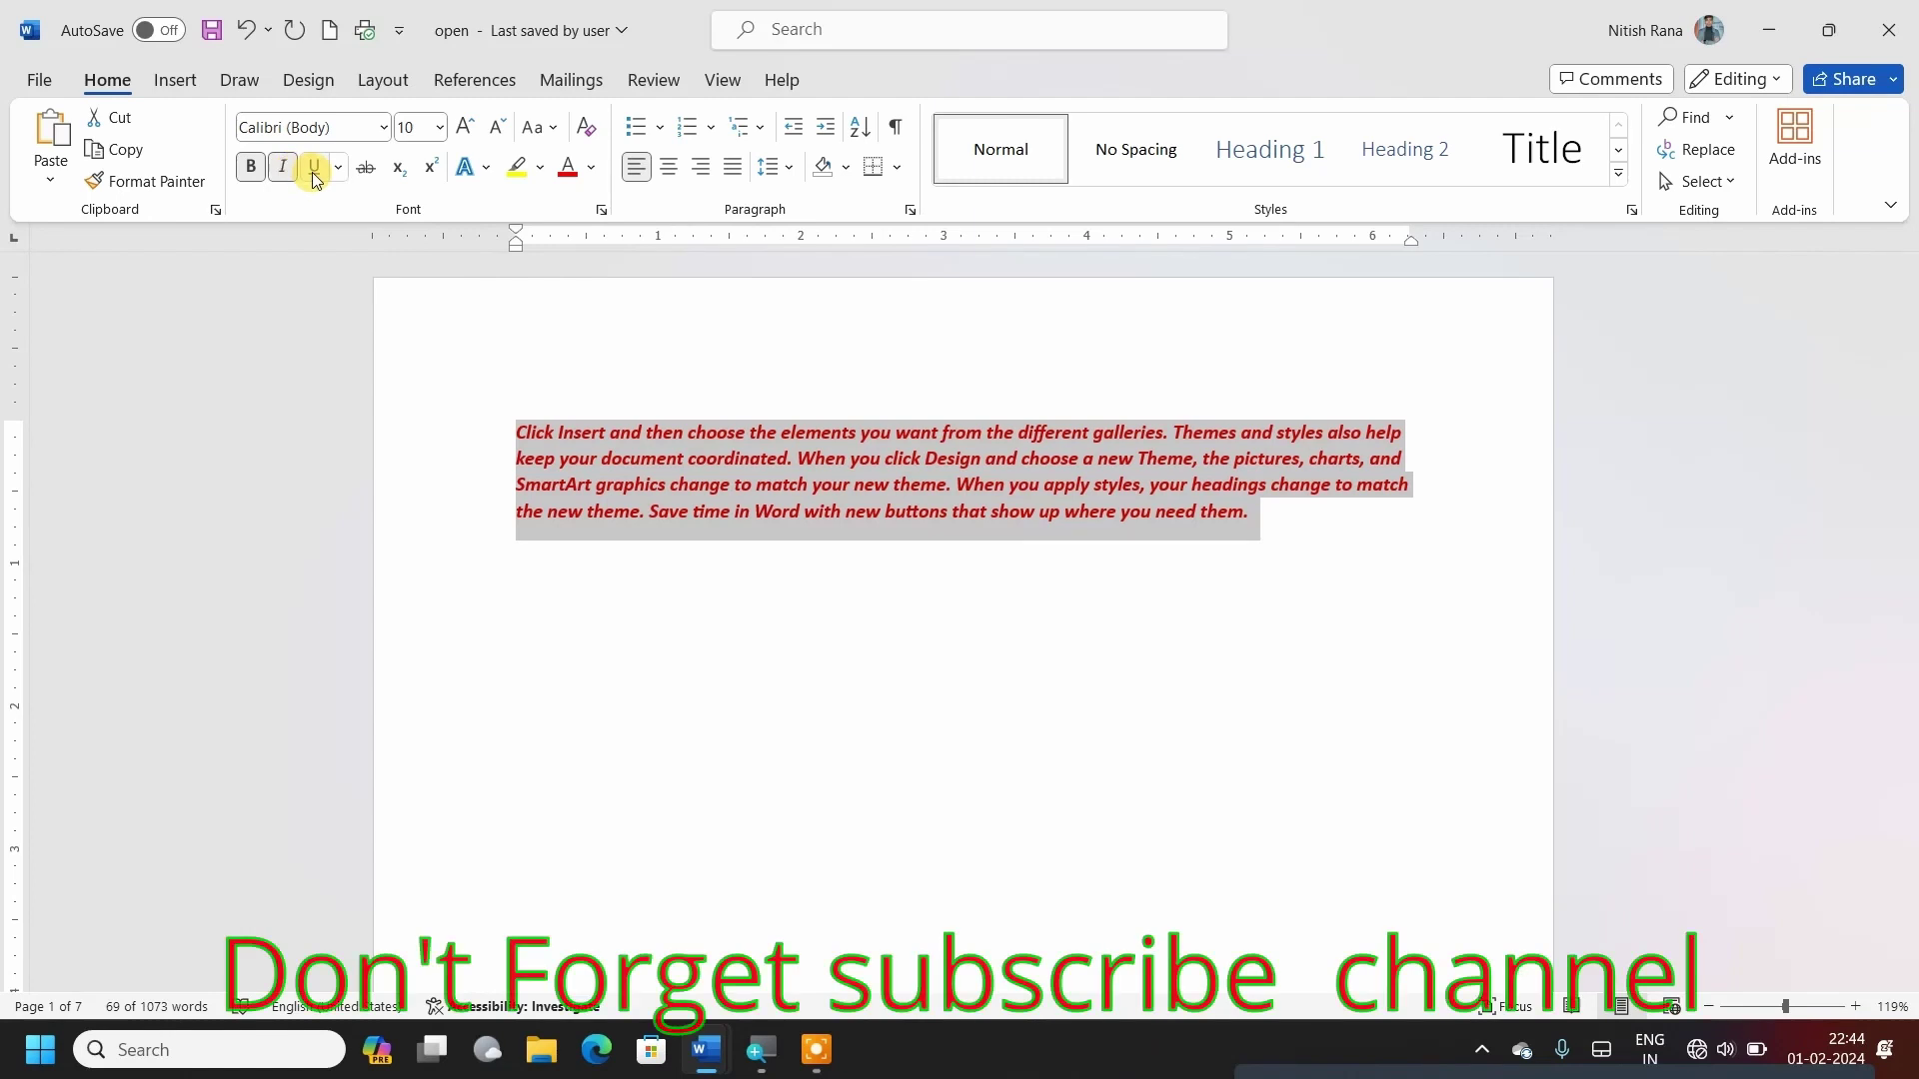
pyautogui.click(313, 170)
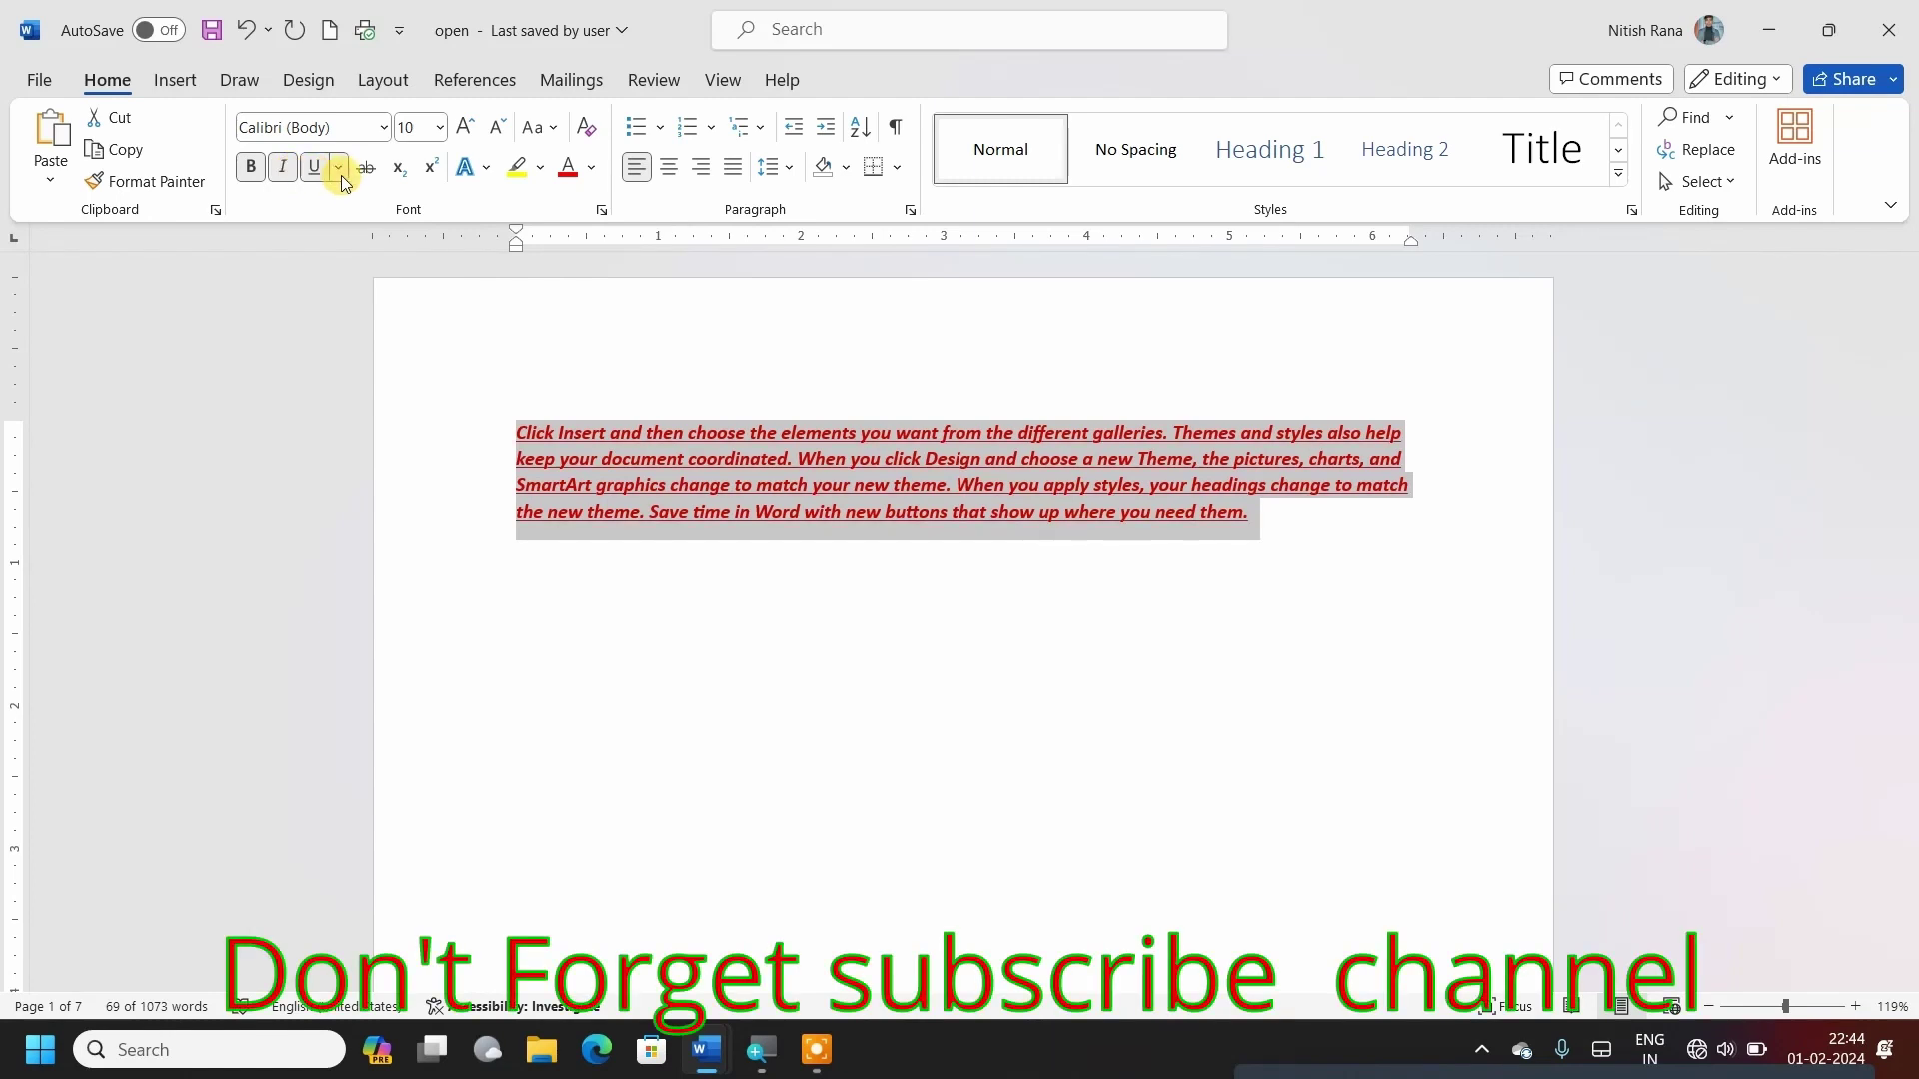
pyautogui.click(339, 168)
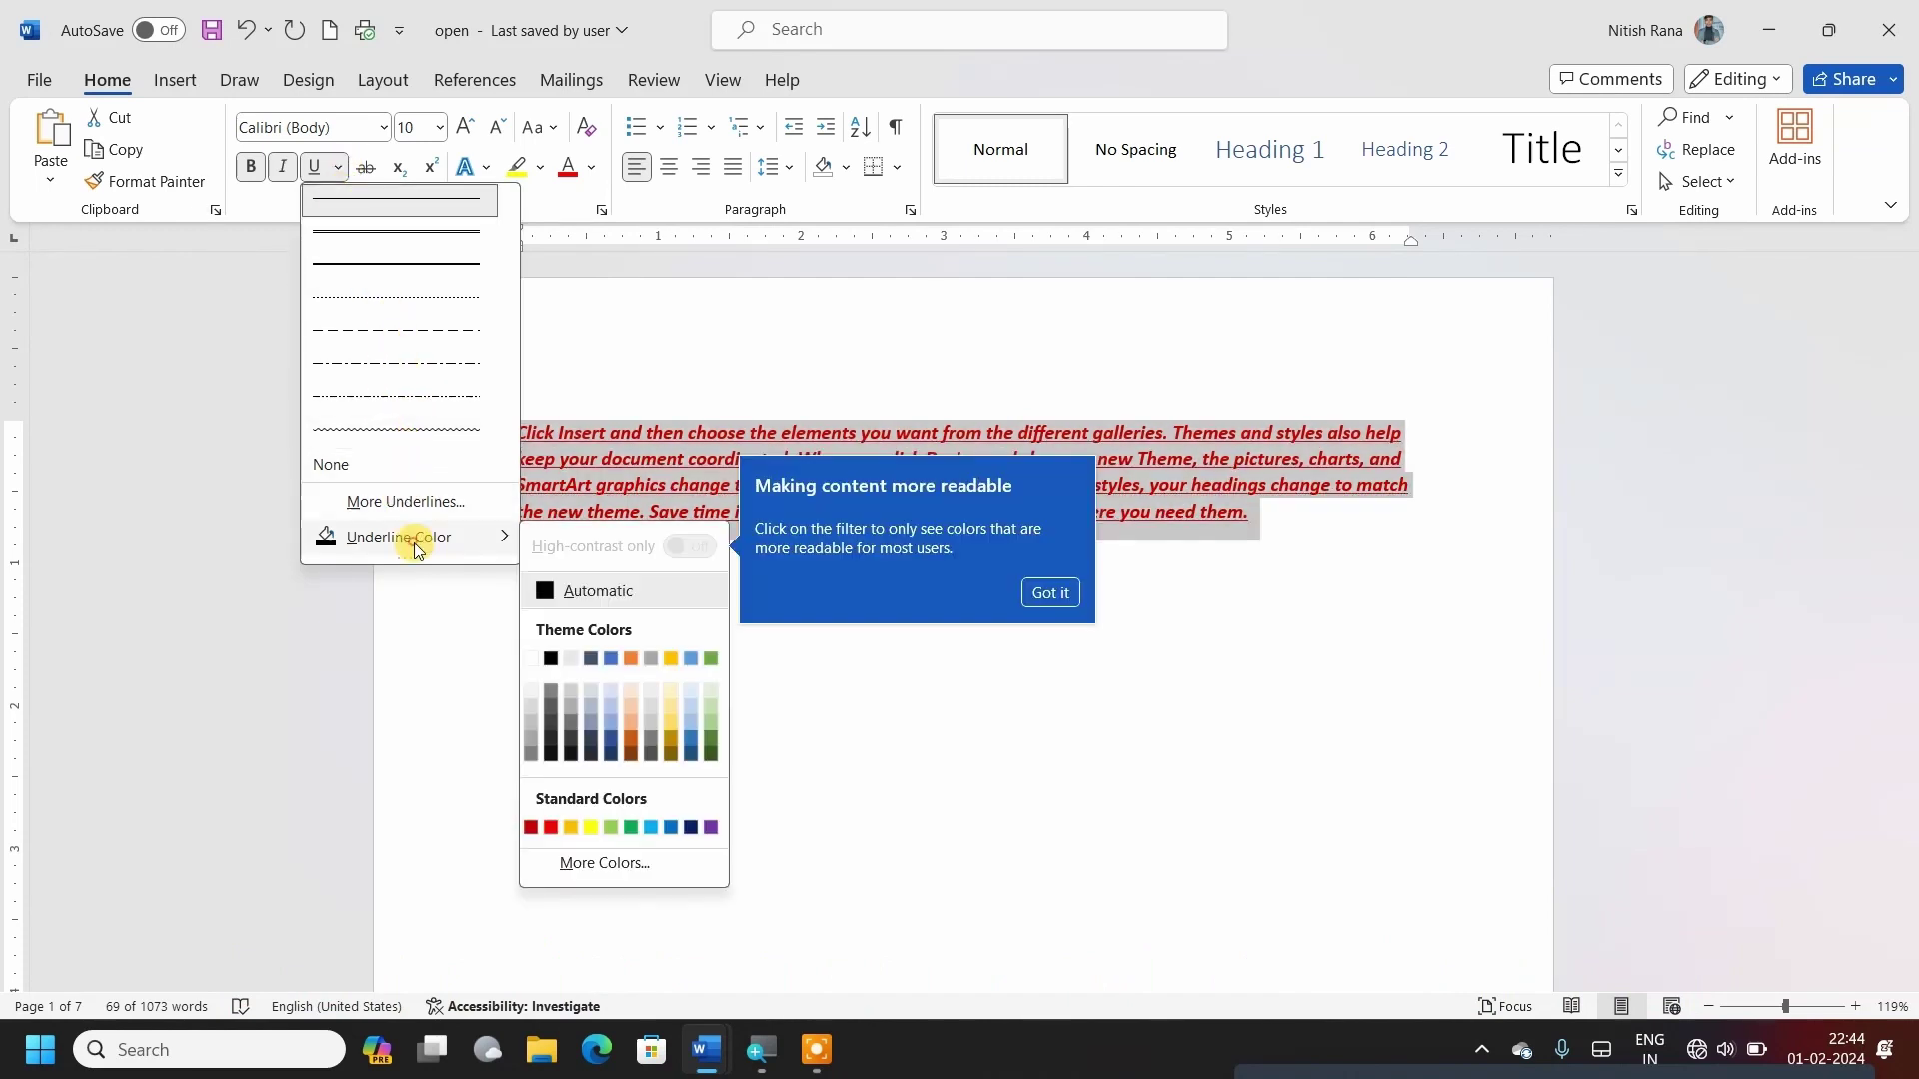
pyautogui.moveTo(398, 536)
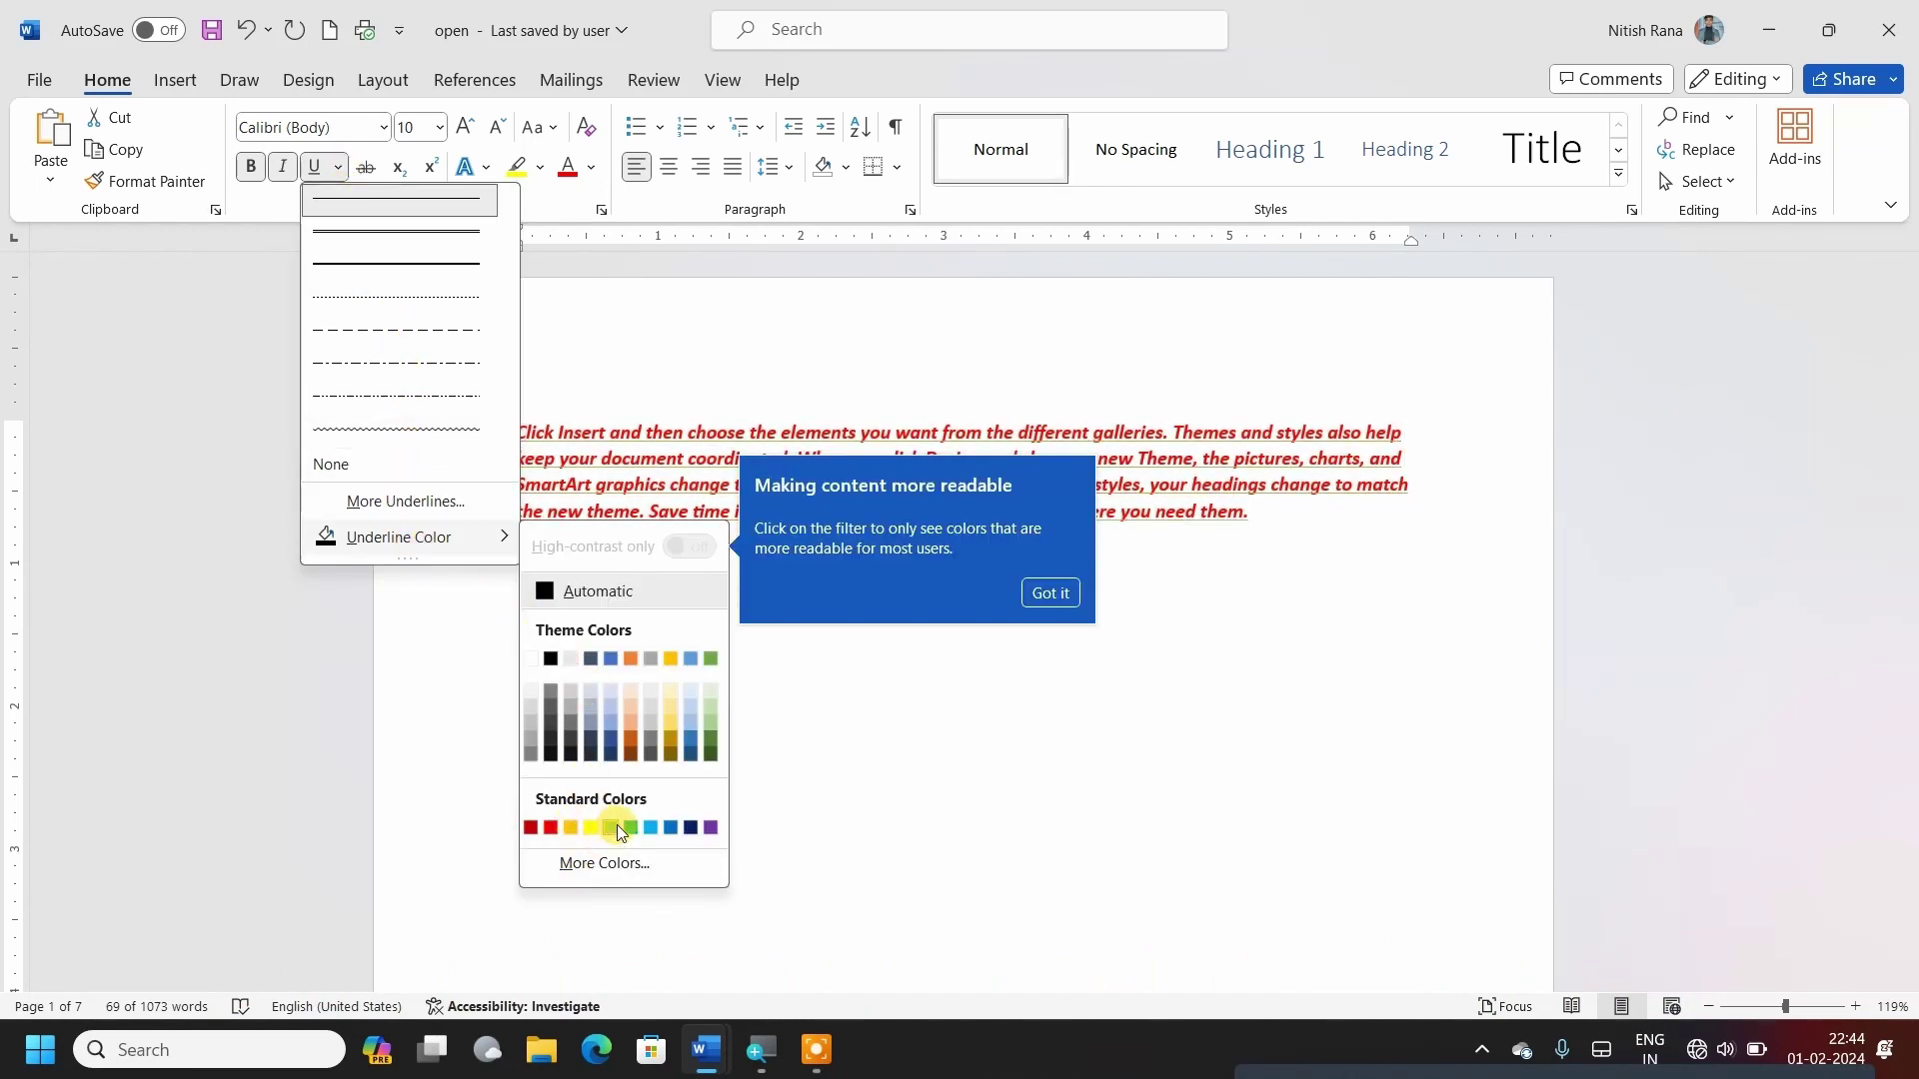
pyautogui.click(631, 828)
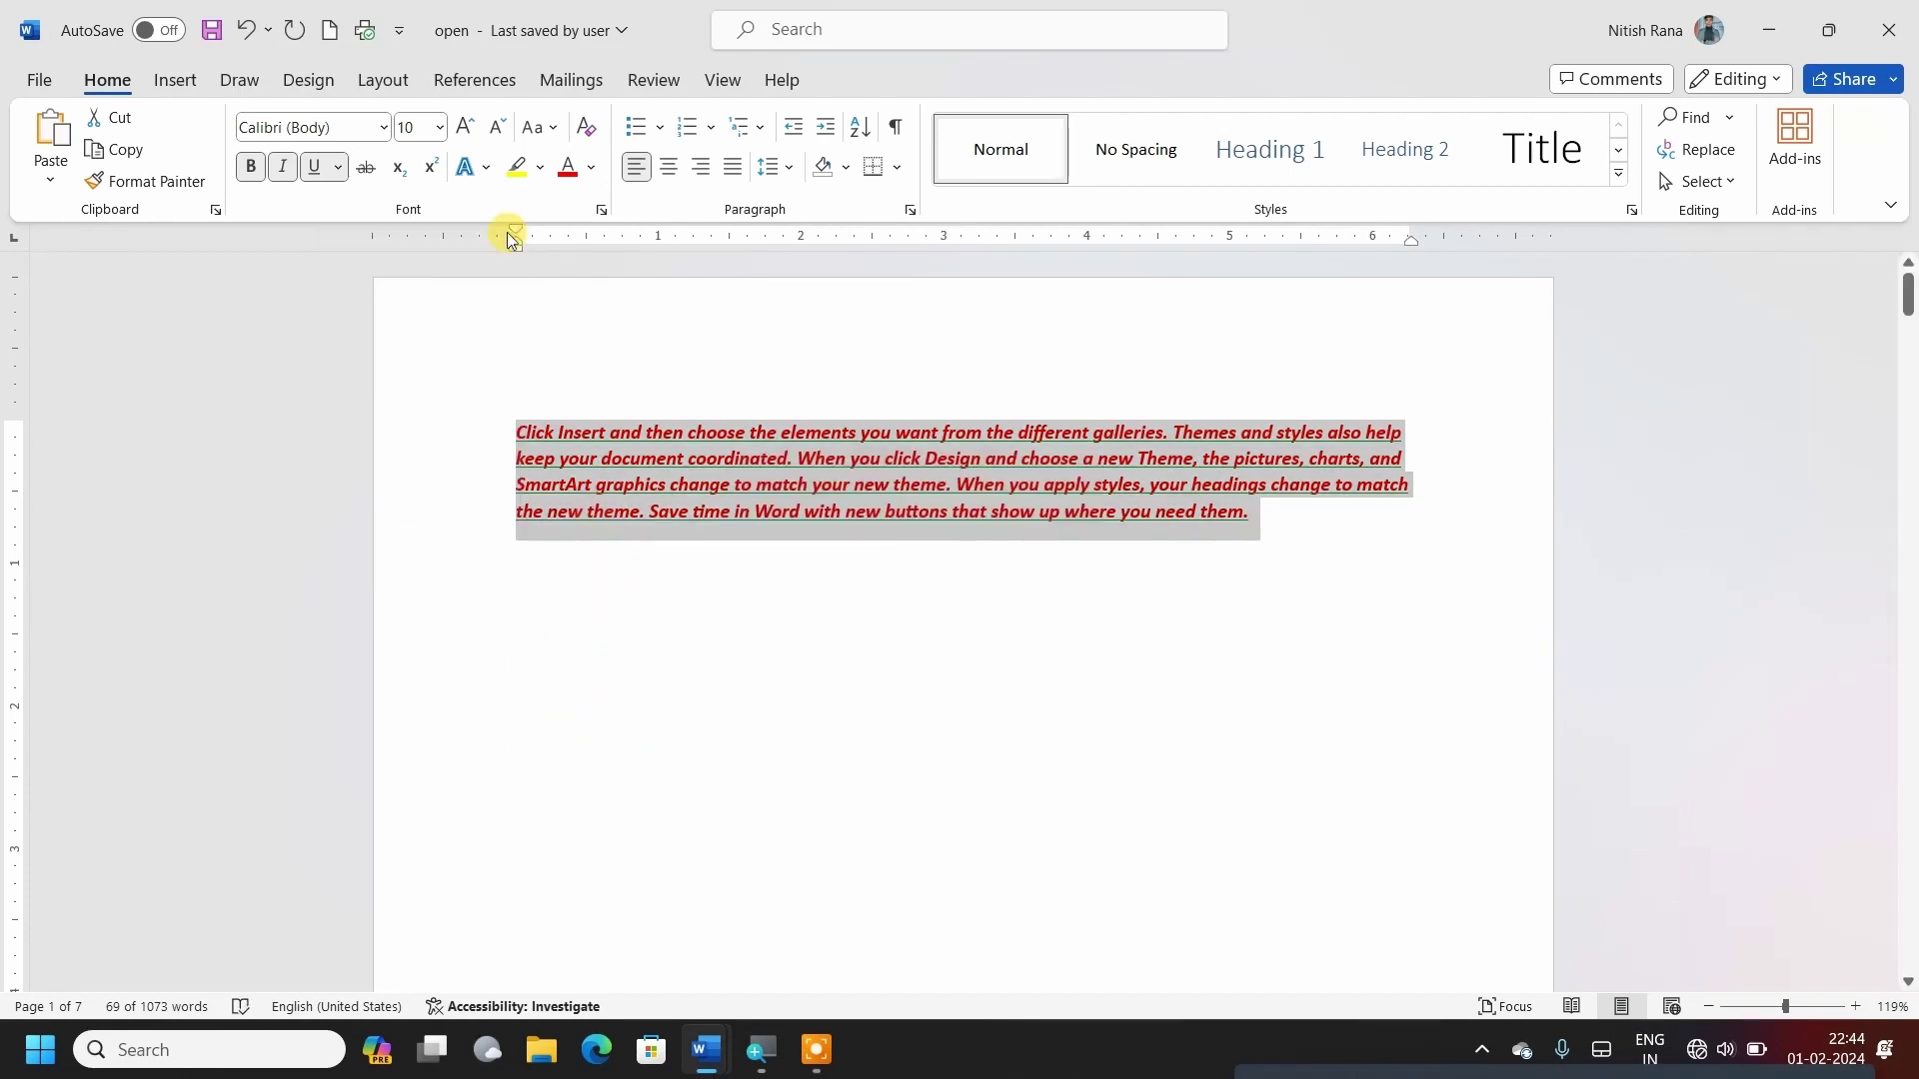
pyautogui.click(340, 168)
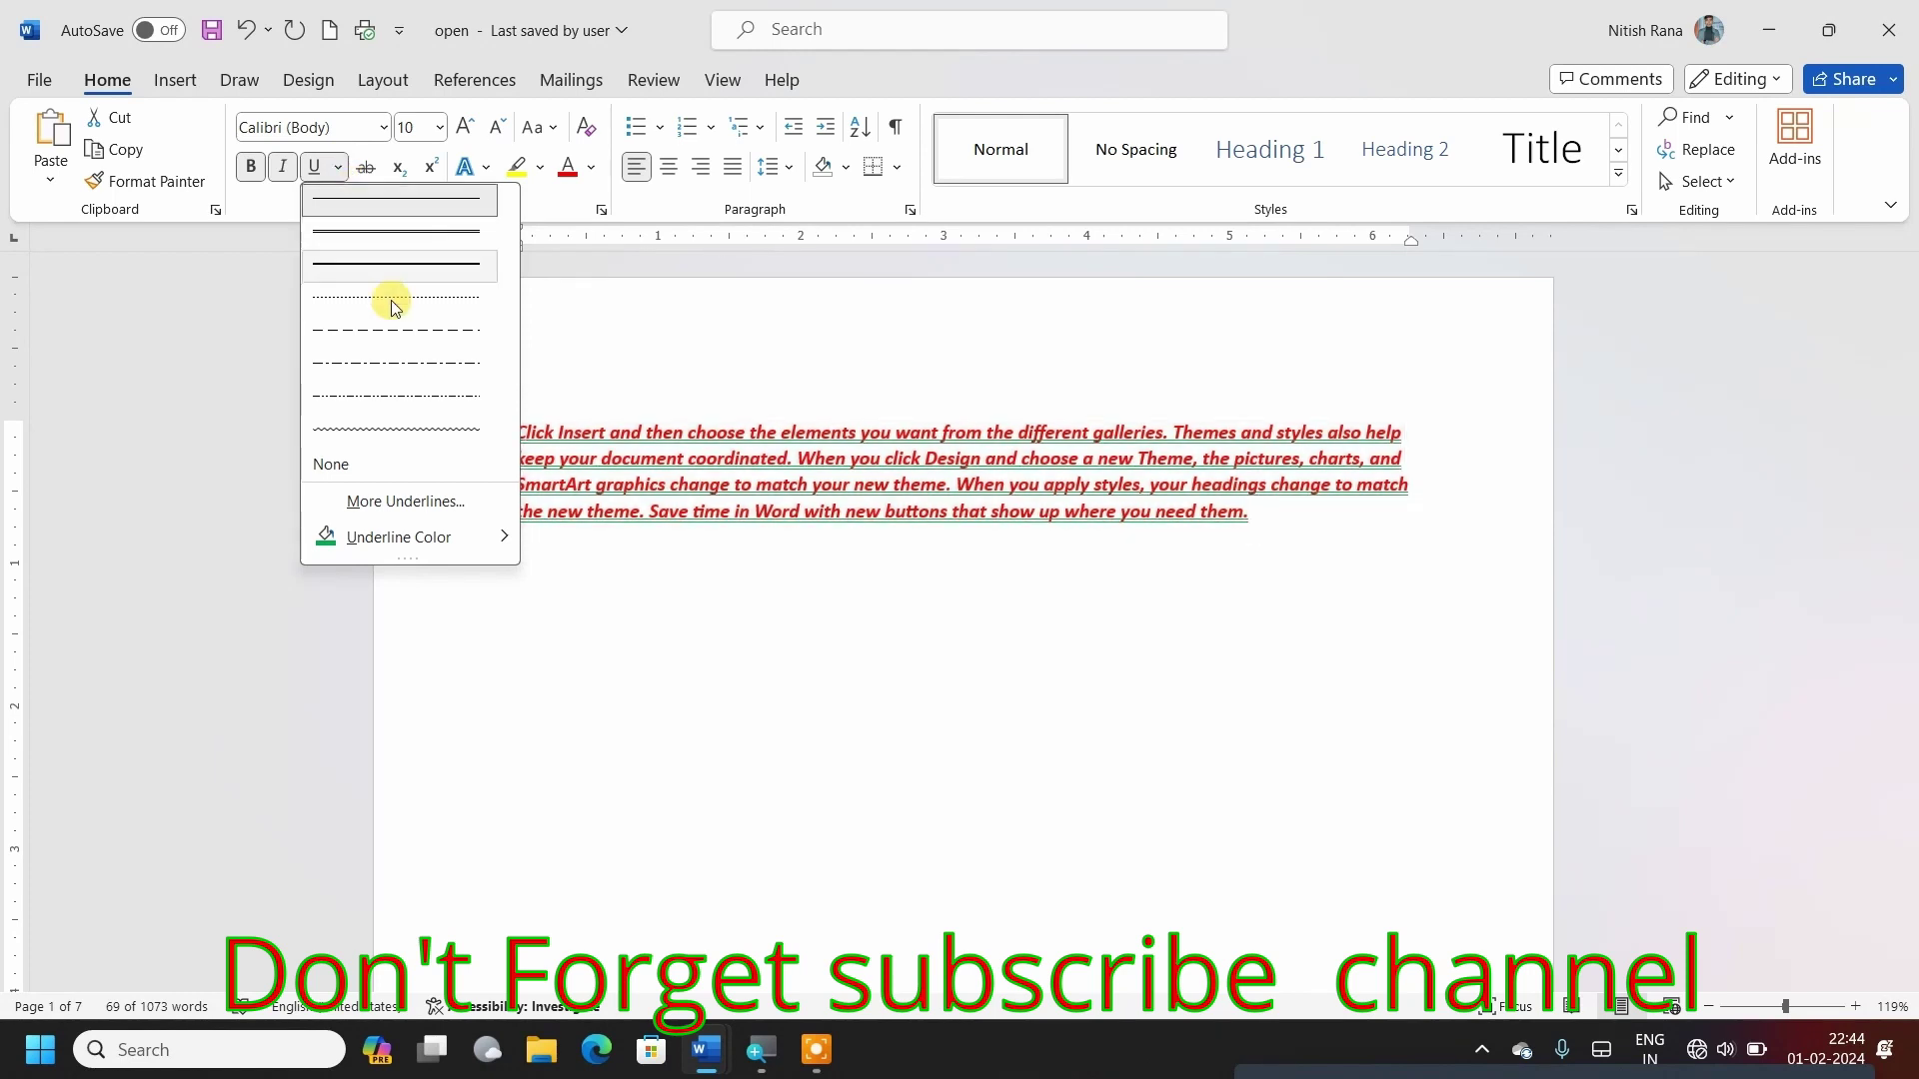
pyautogui.click(364, 430)
pyautogui.click(772, 542)
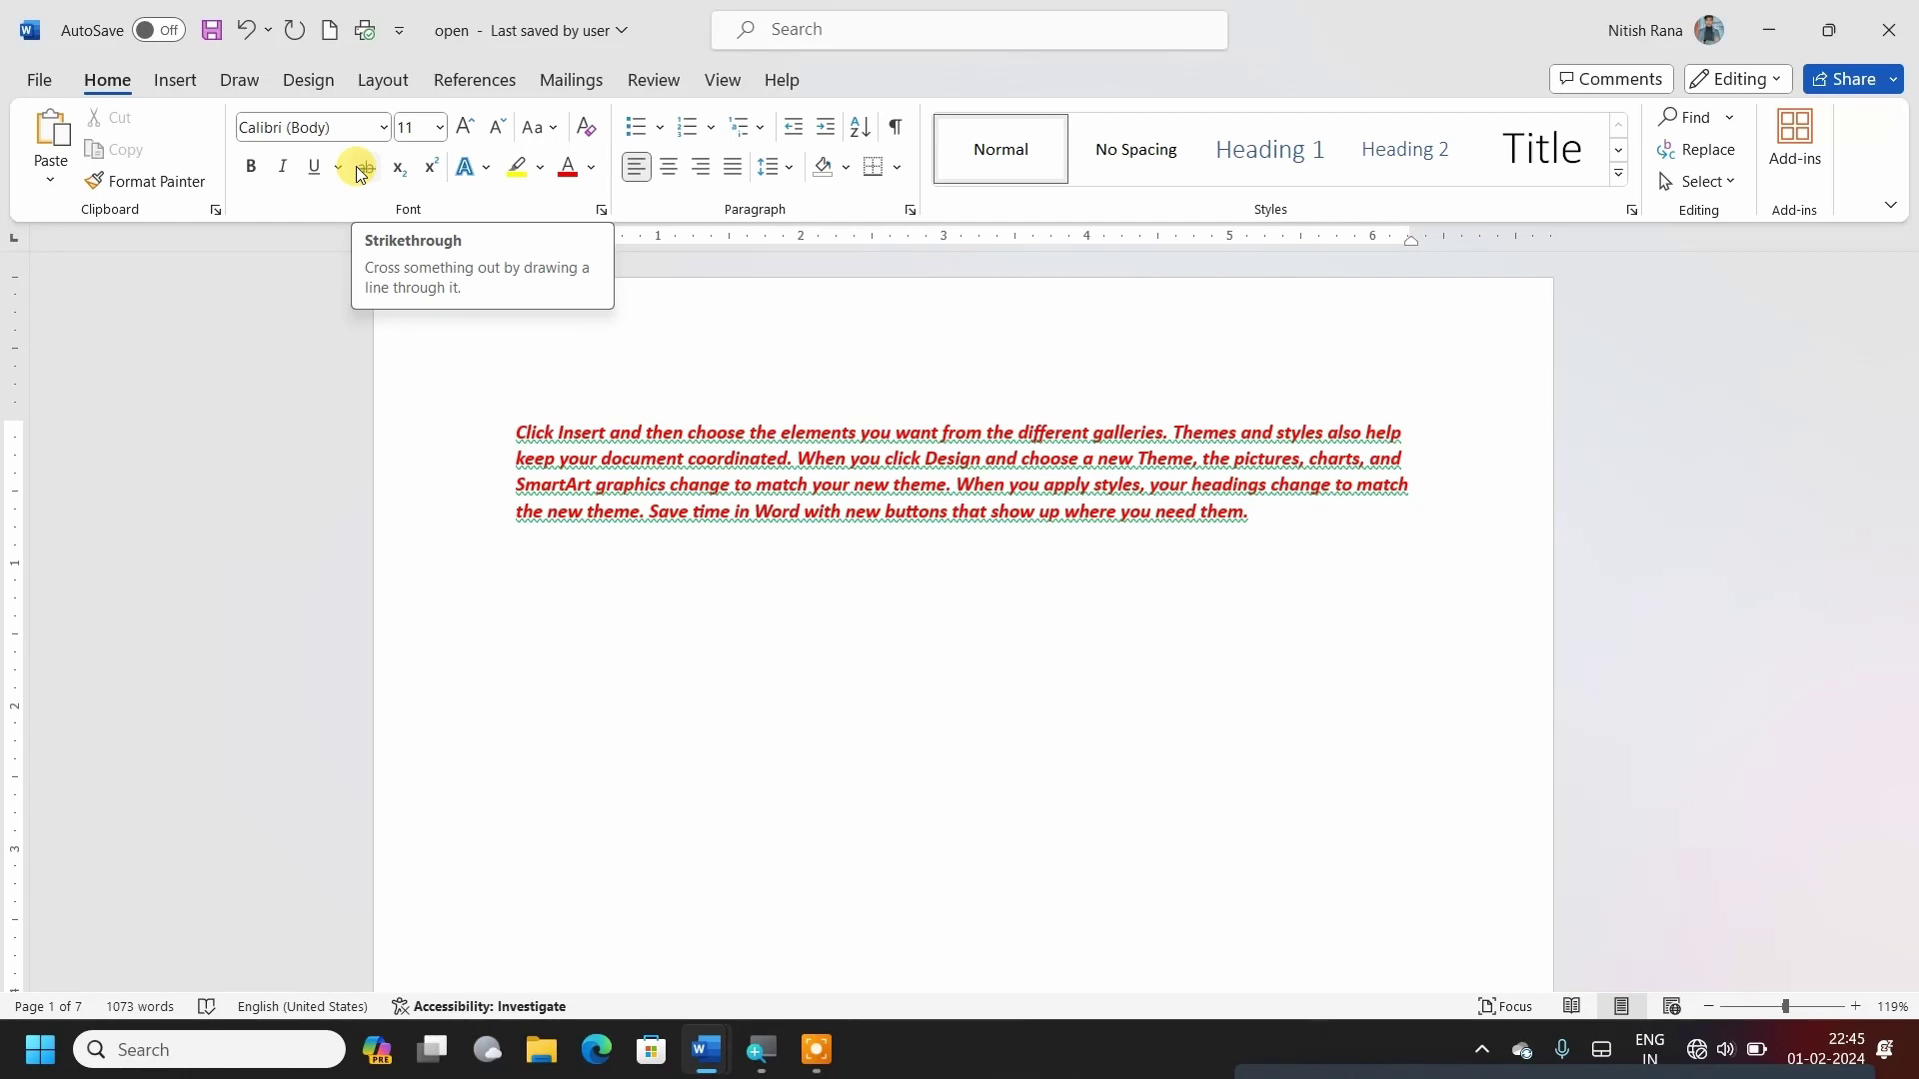
pyautogui.moveTo(1420, 486); pyautogui.dragTo(1191, 485)
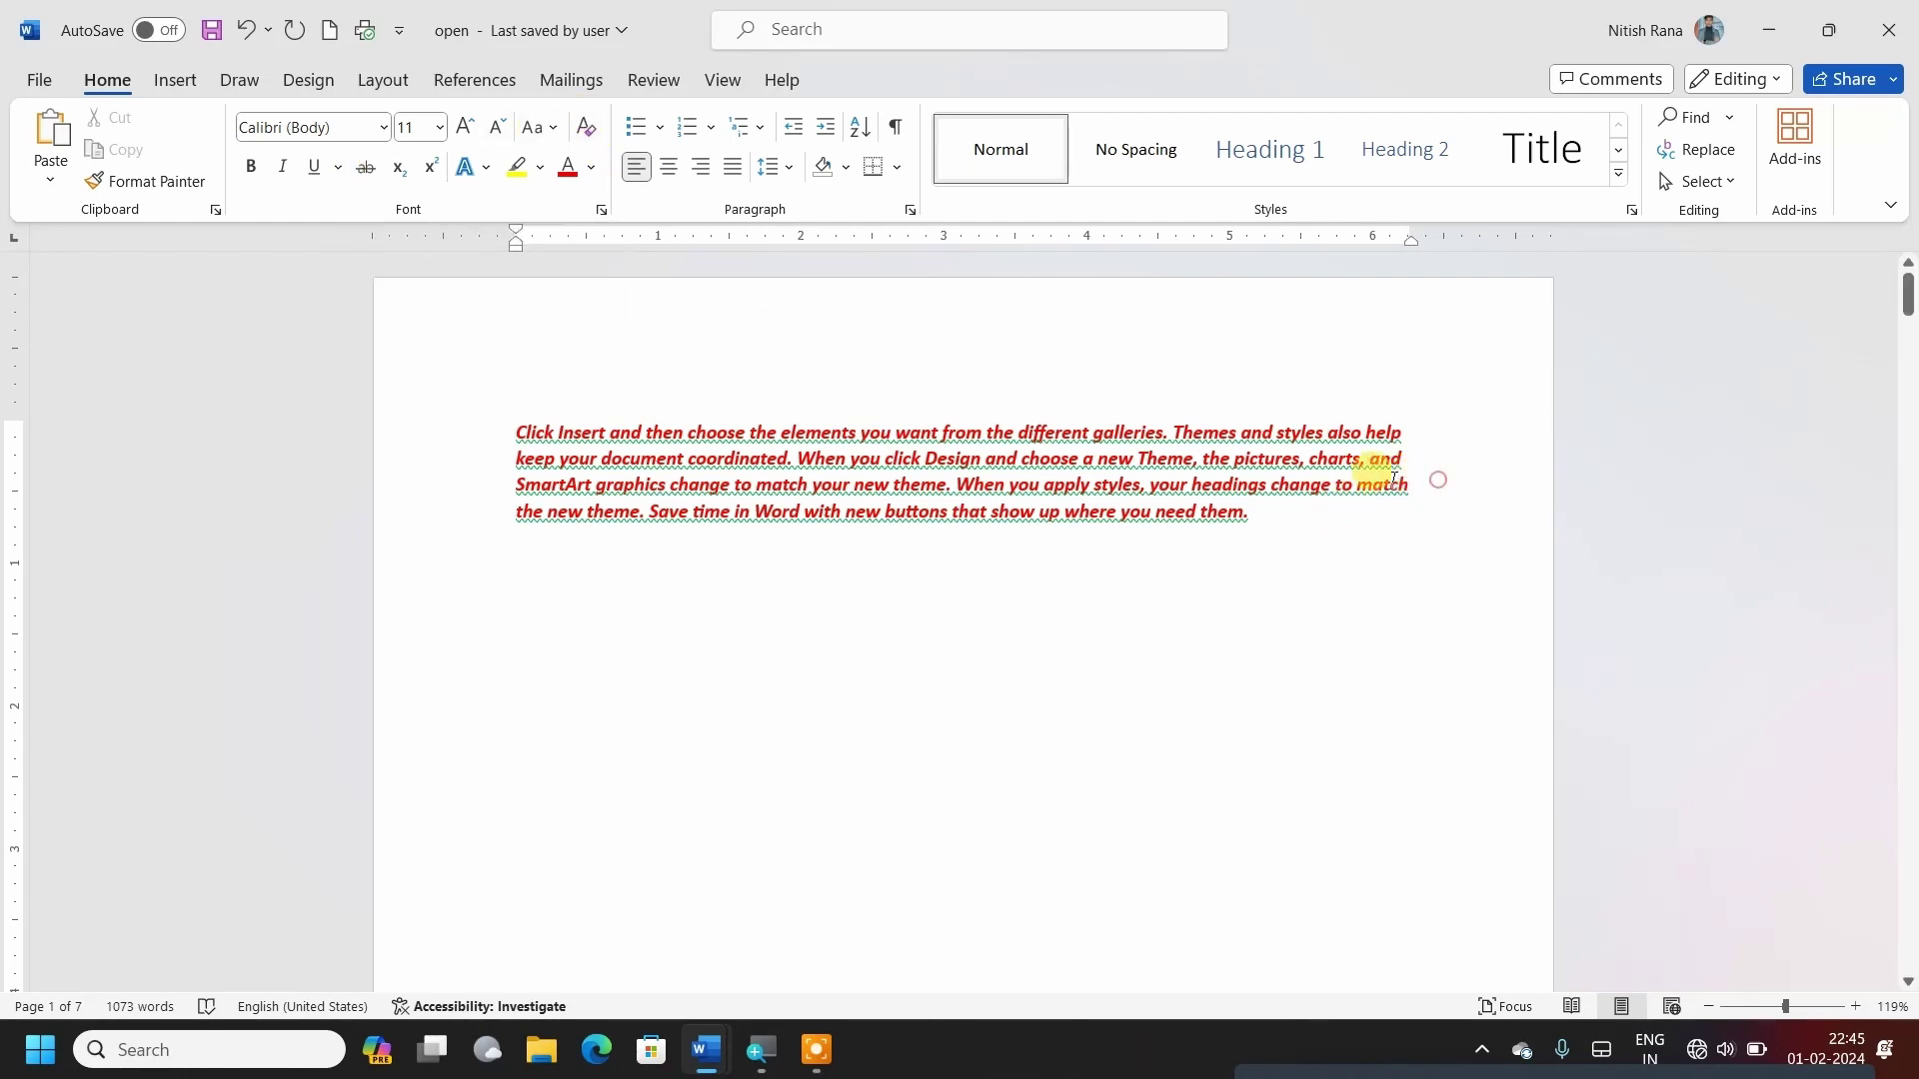
pyautogui.click(1156, 634)
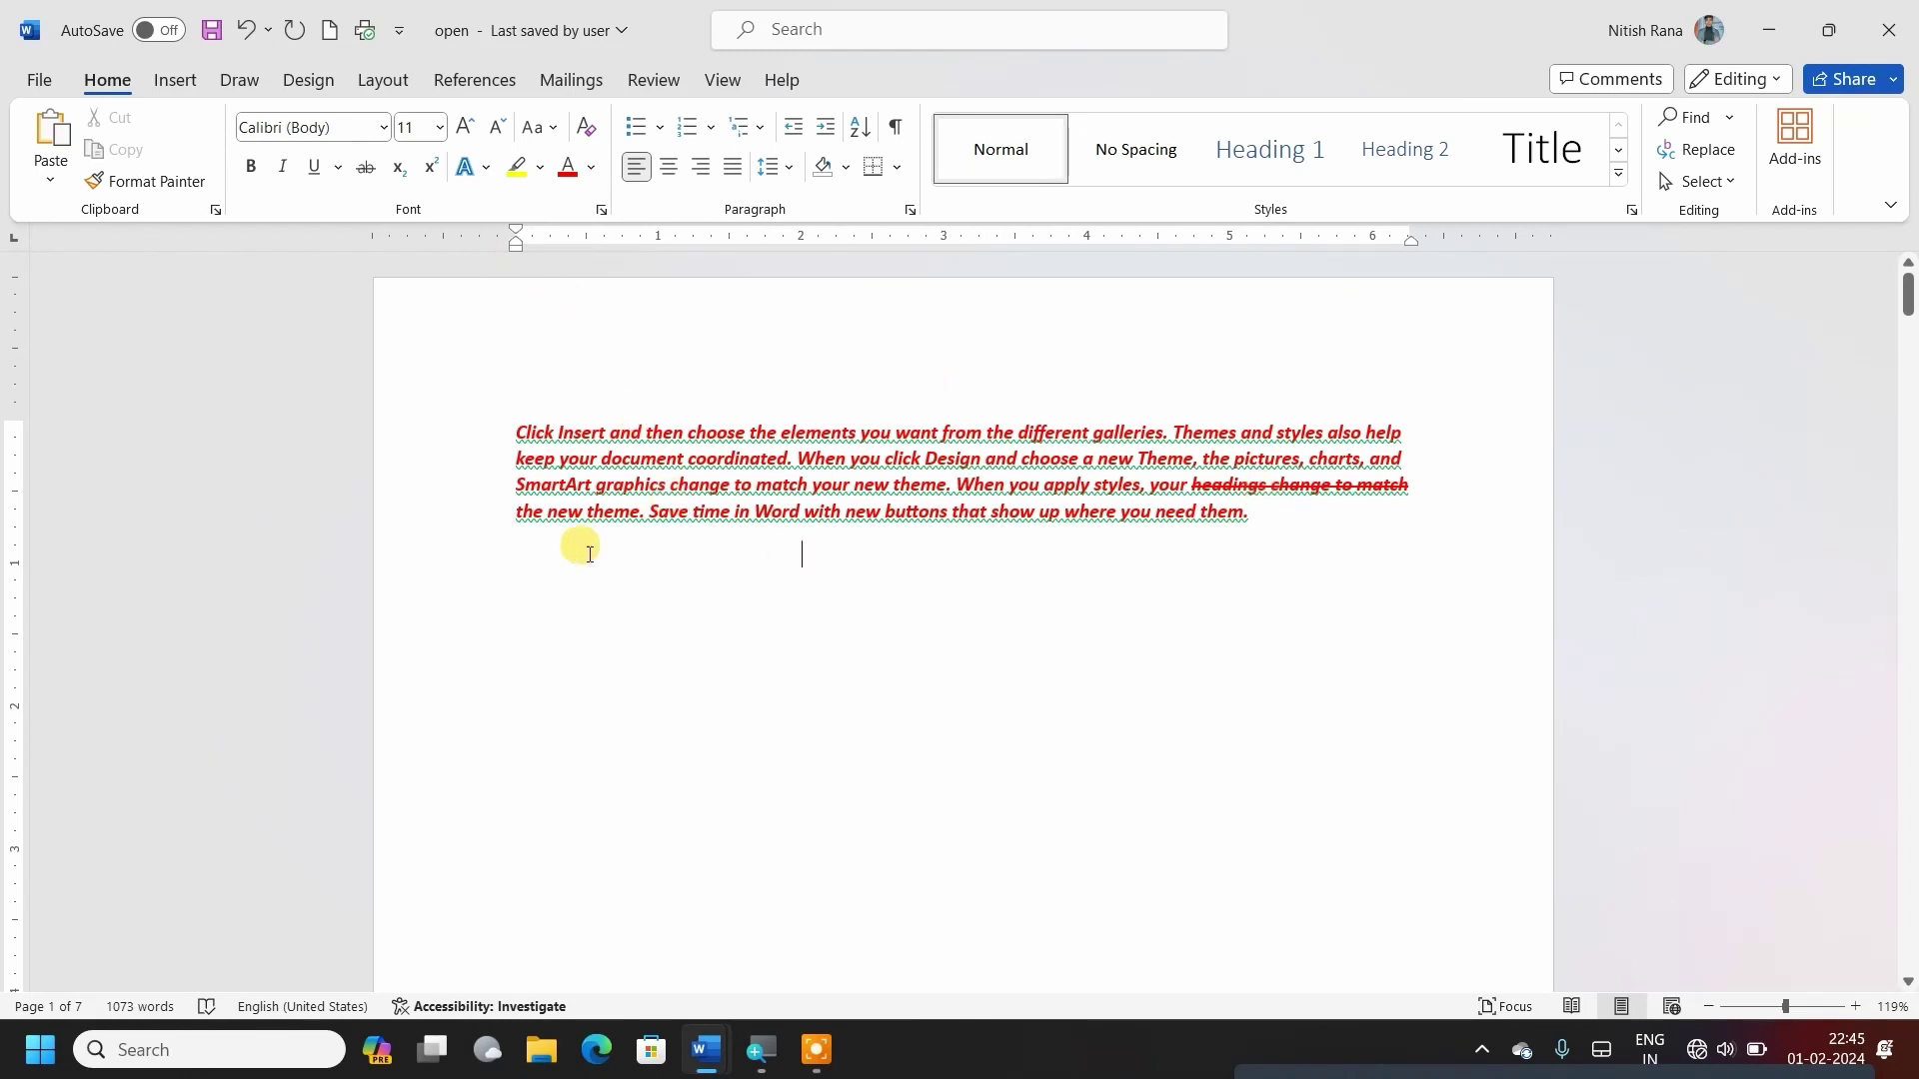
# Use Format Painter to copy the red paragraph's look onto page-2 text 'Video provides' through 'search online'.
pyautogui.scroll(-3, 774, 517)
pyautogui.scroll(3, 773, 518)
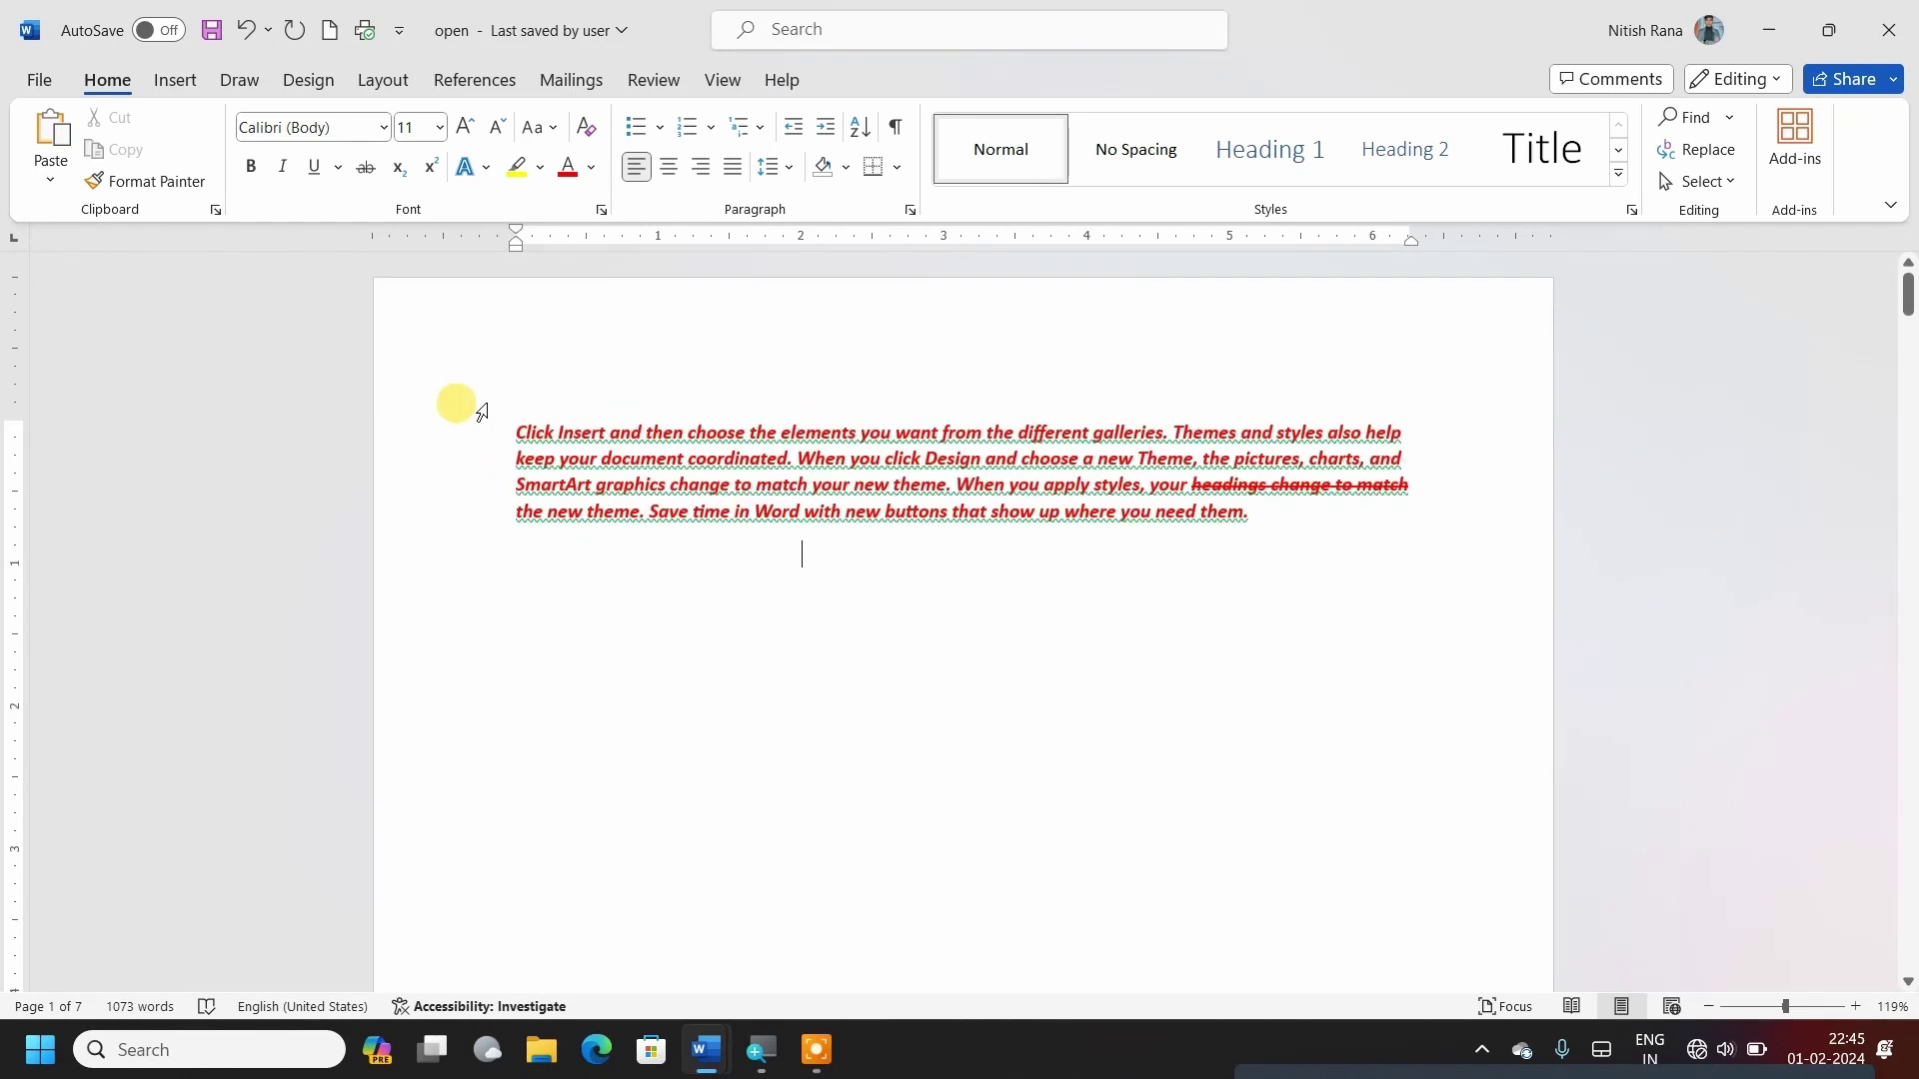
pyautogui.moveTo(513, 433); pyautogui.dragTo(1049, 570)
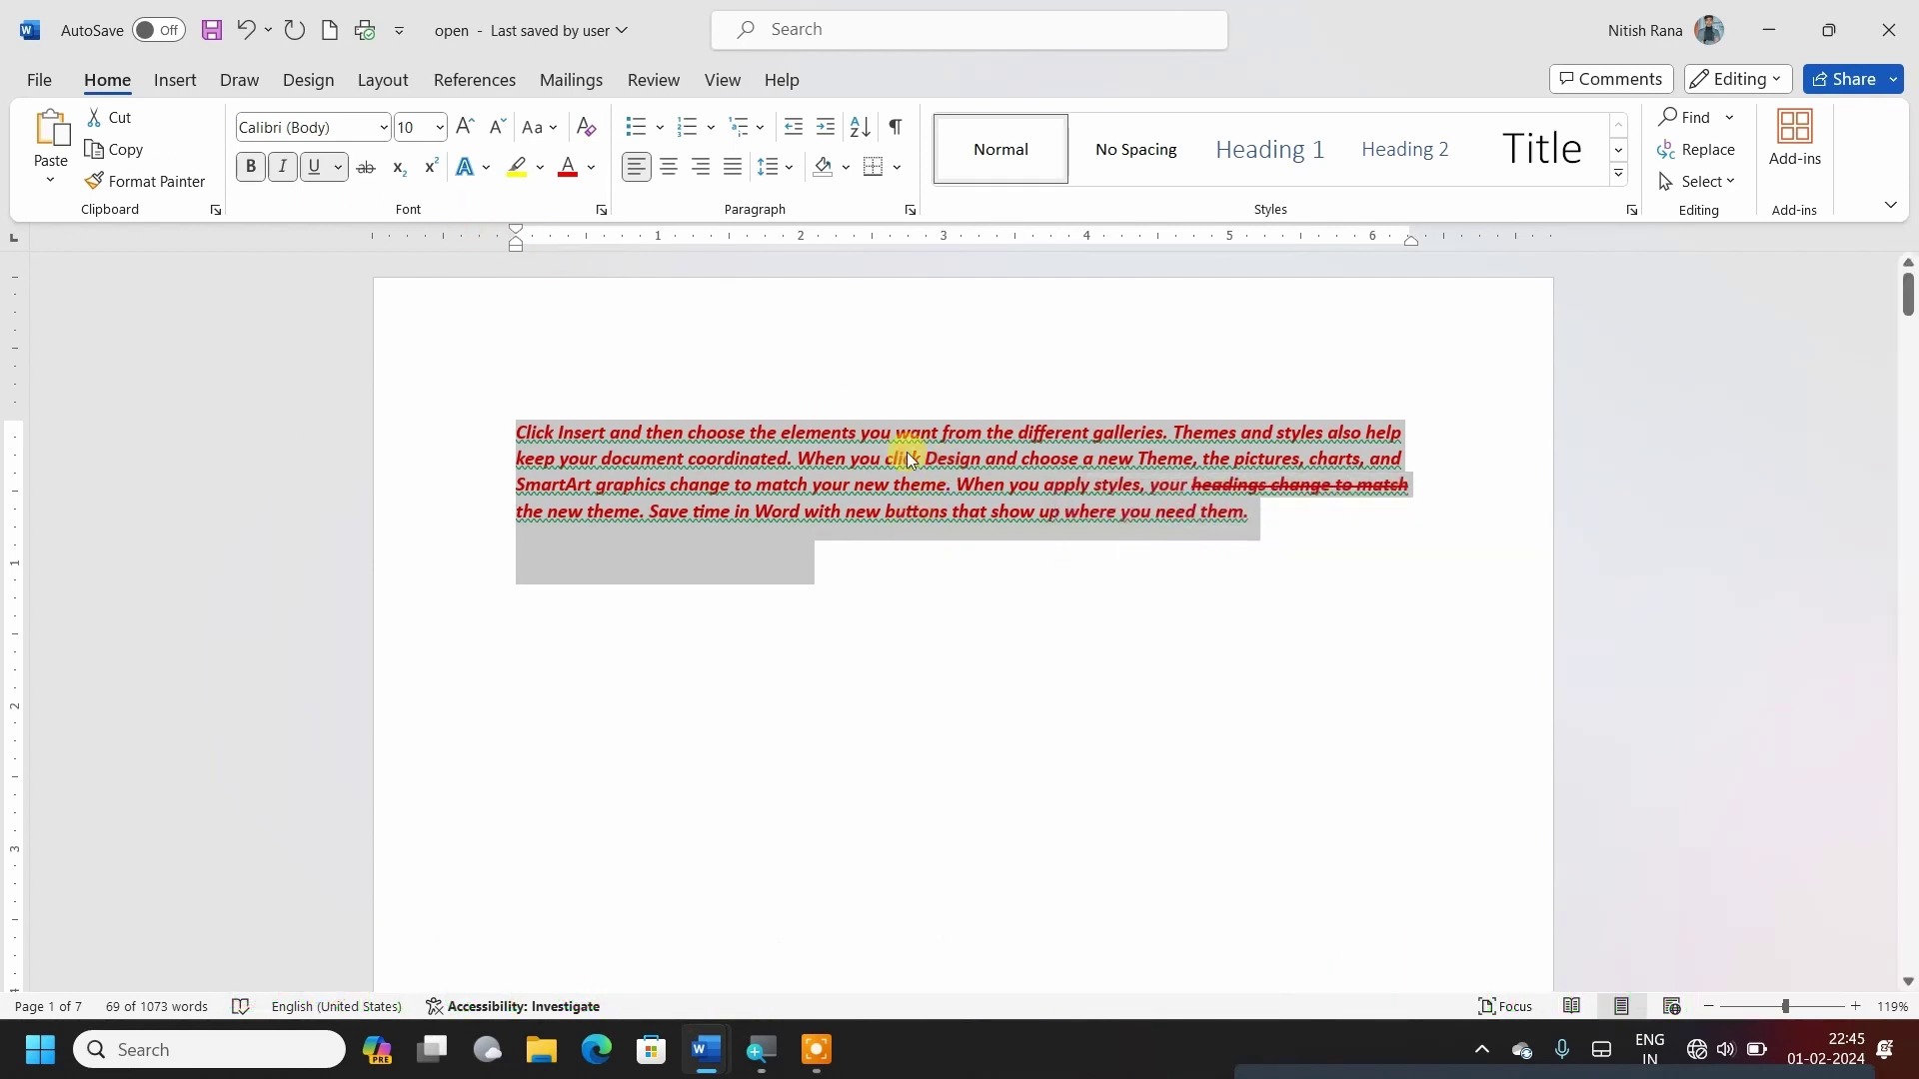
pyautogui.click(148, 186)
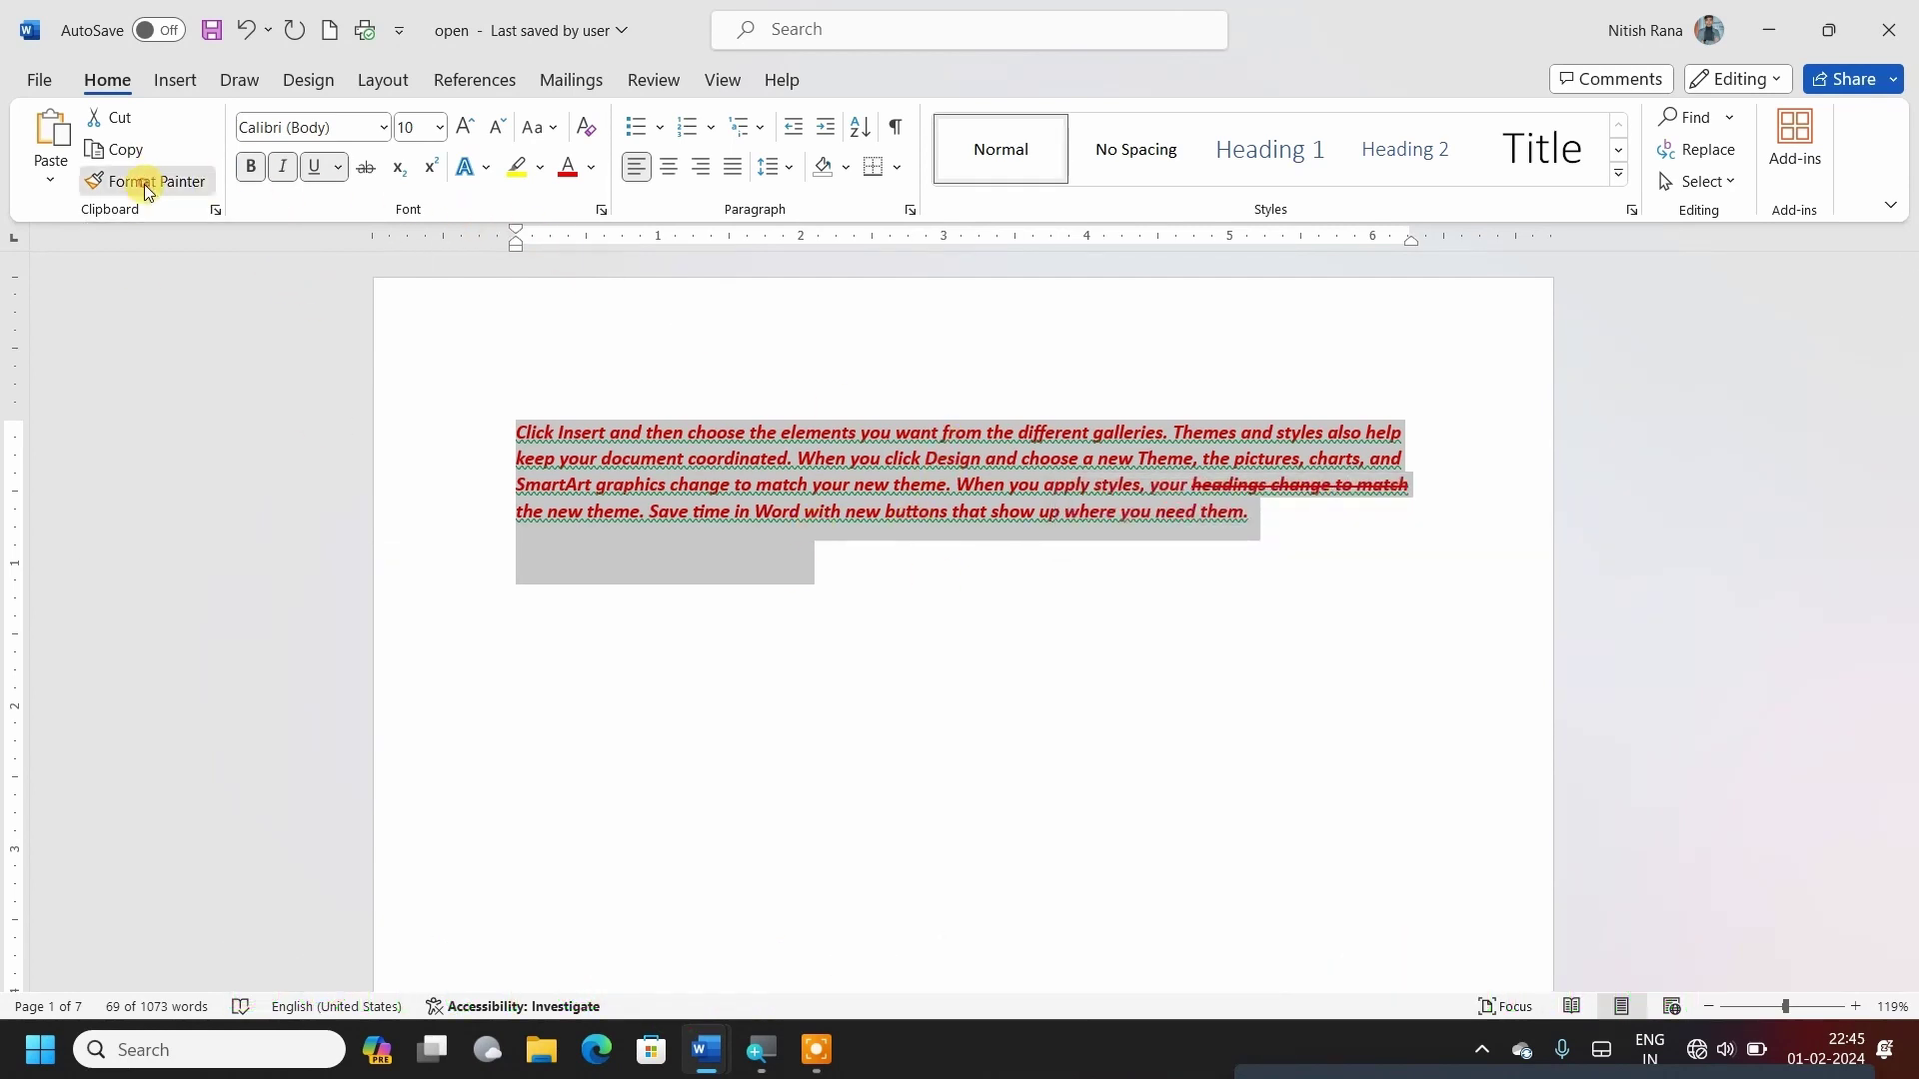
pyautogui.scroll(-3, 580, 689)
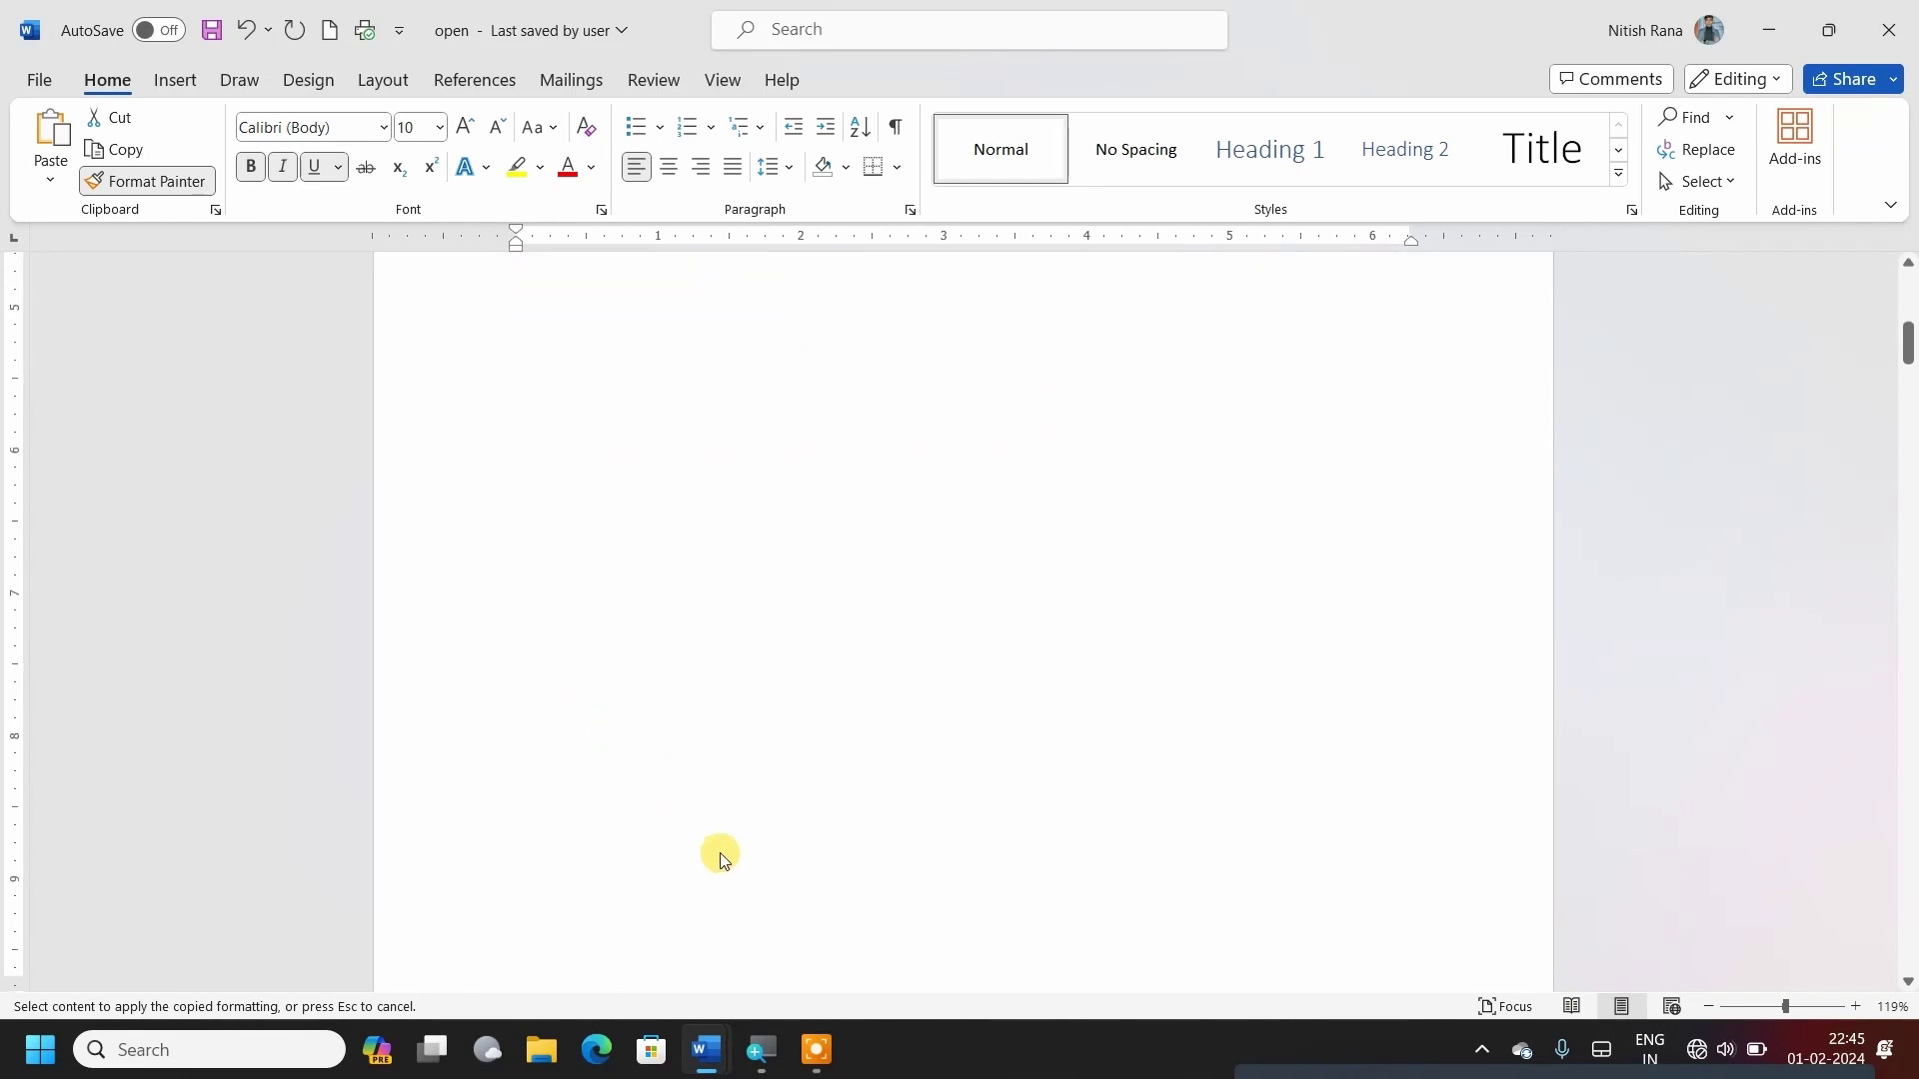
pyautogui.scroll(-5, 720, 857)
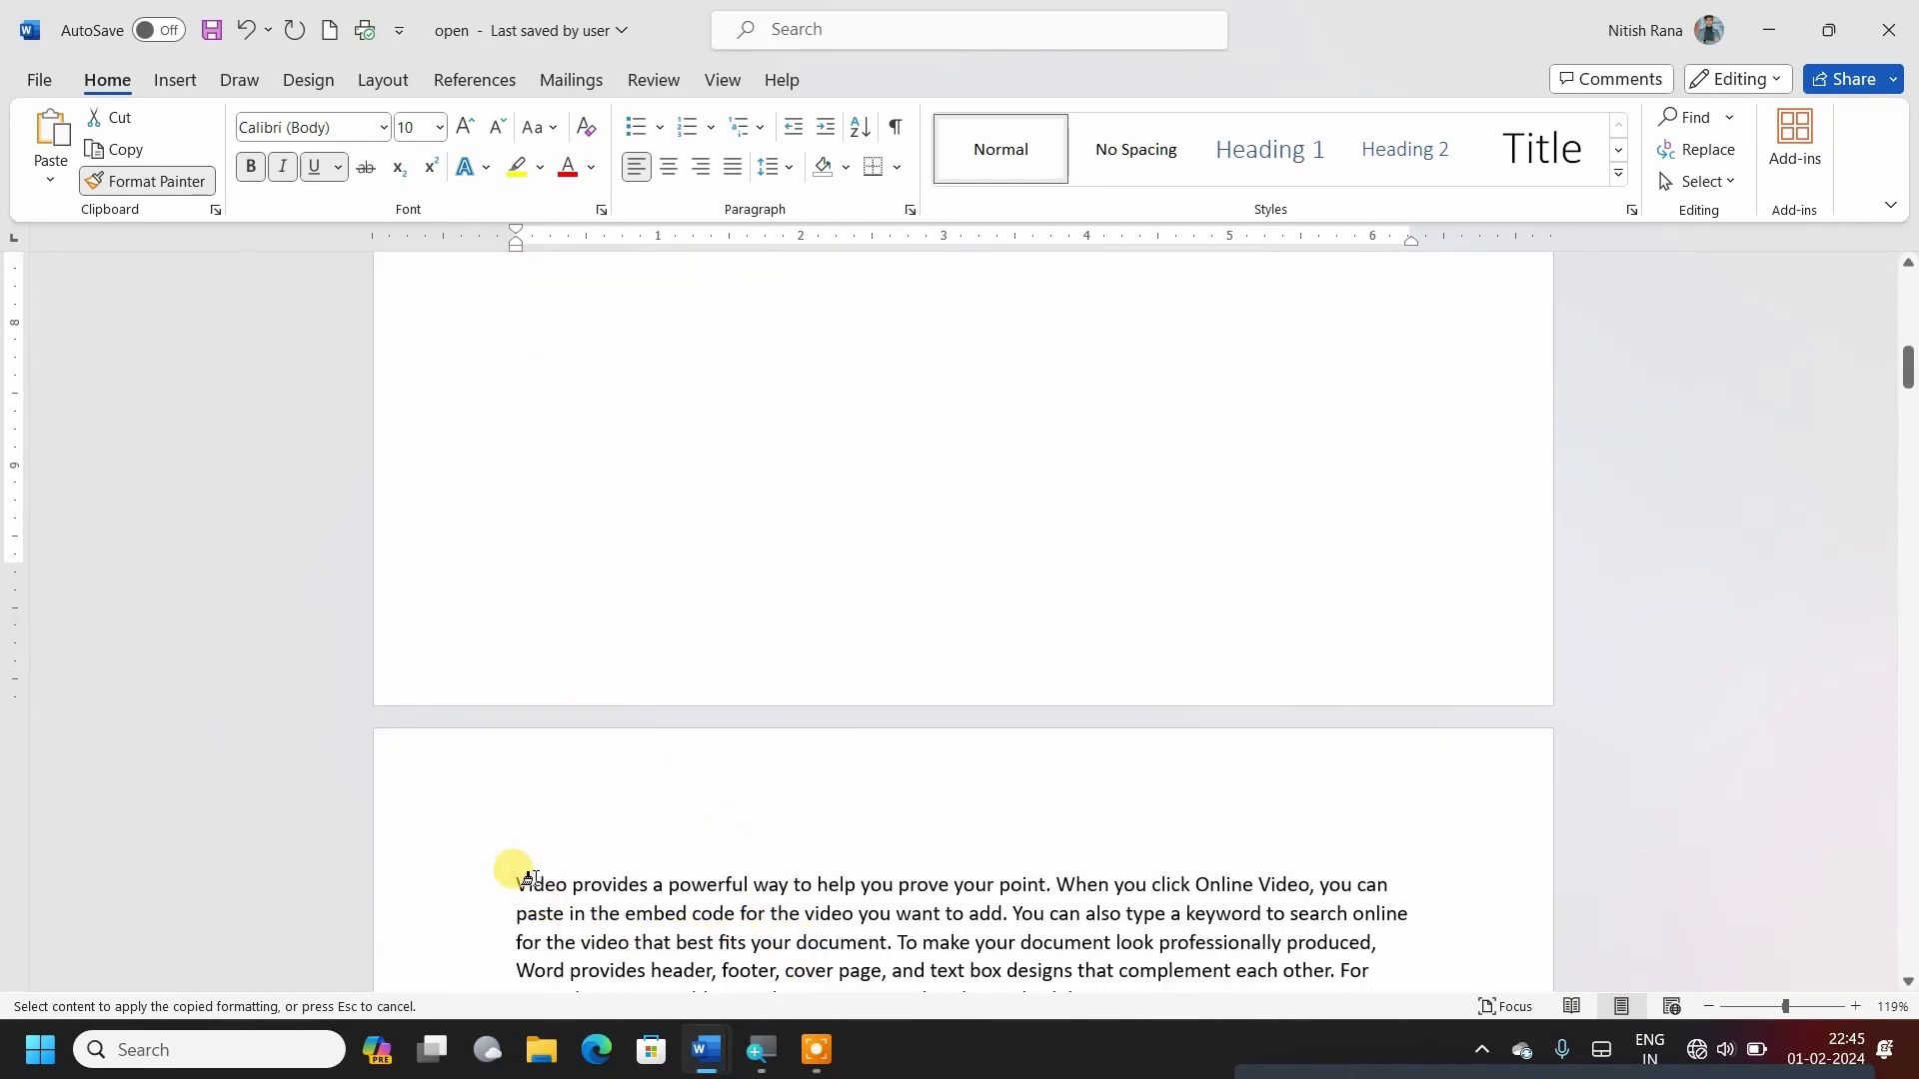
pyautogui.moveTo(525, 880); pyautogui.dragTo(1399, 920)
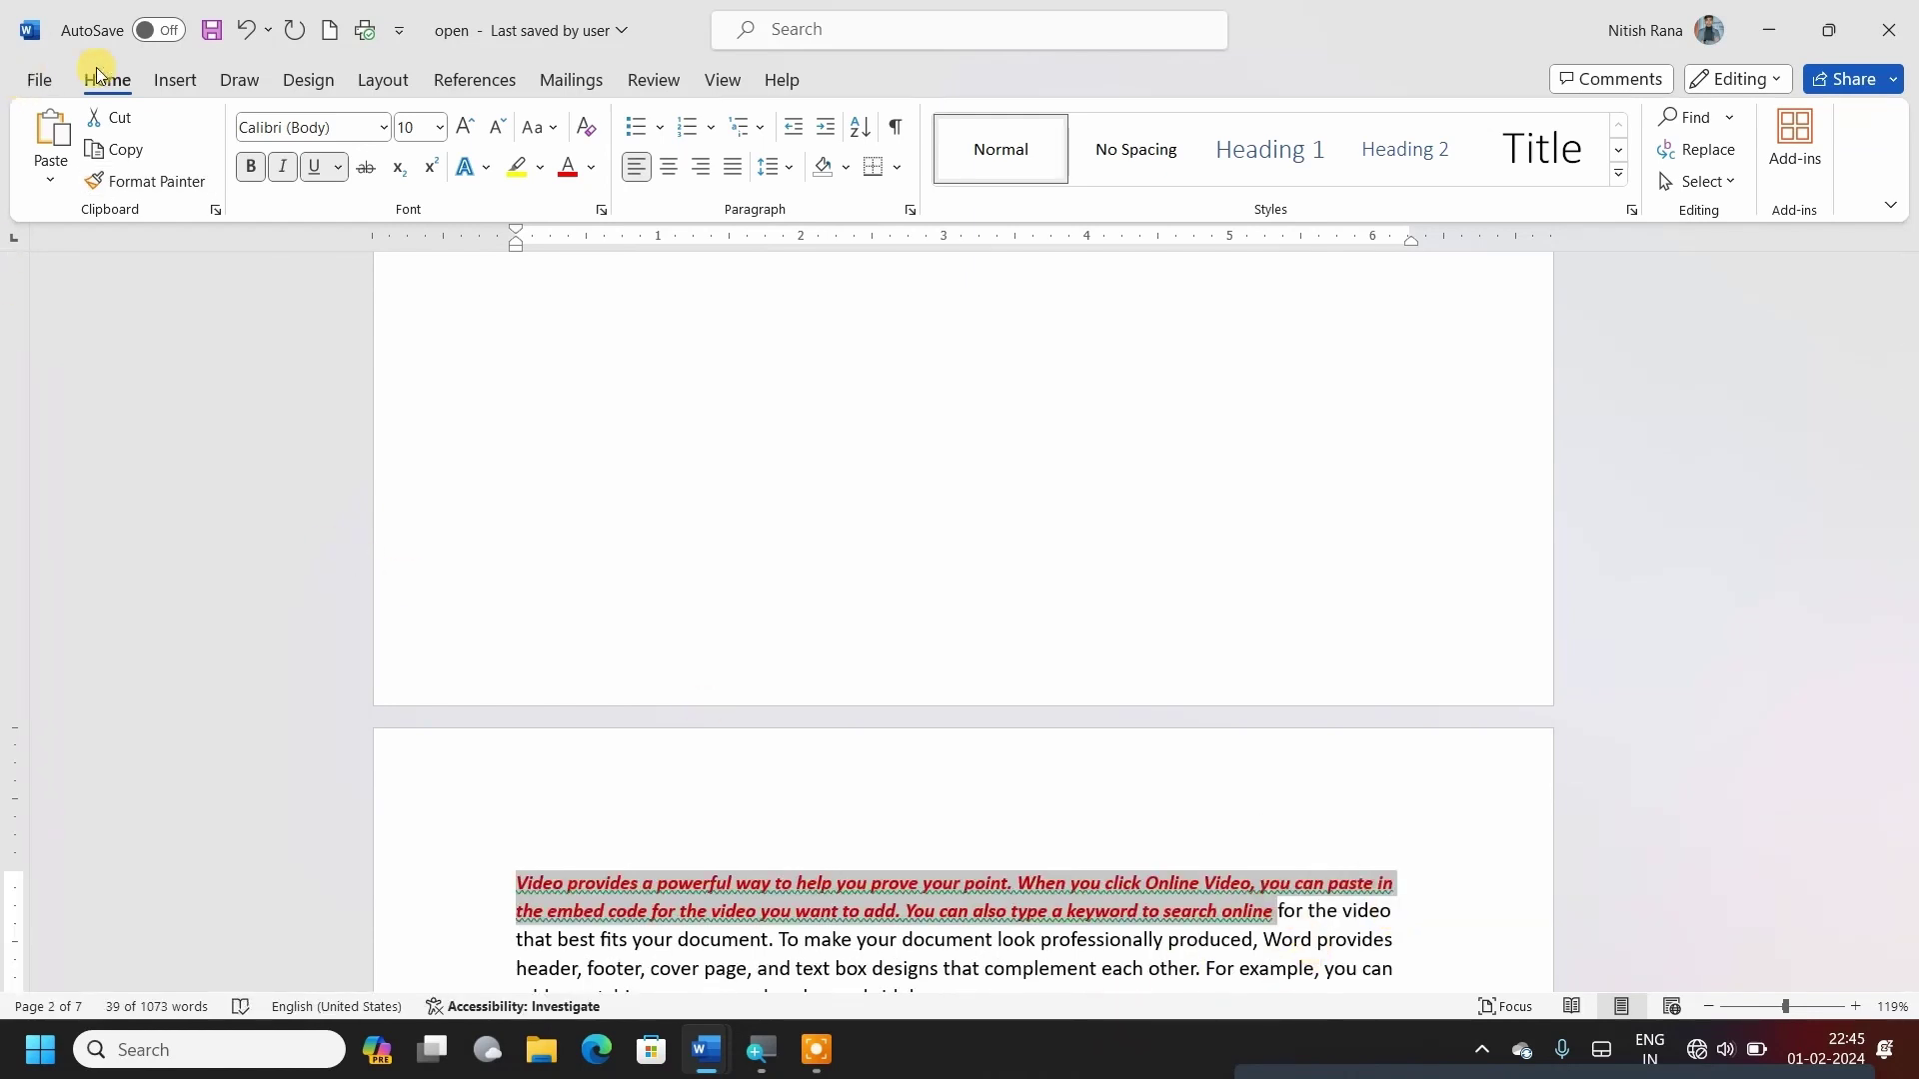
pyautogui.click(150, 181)
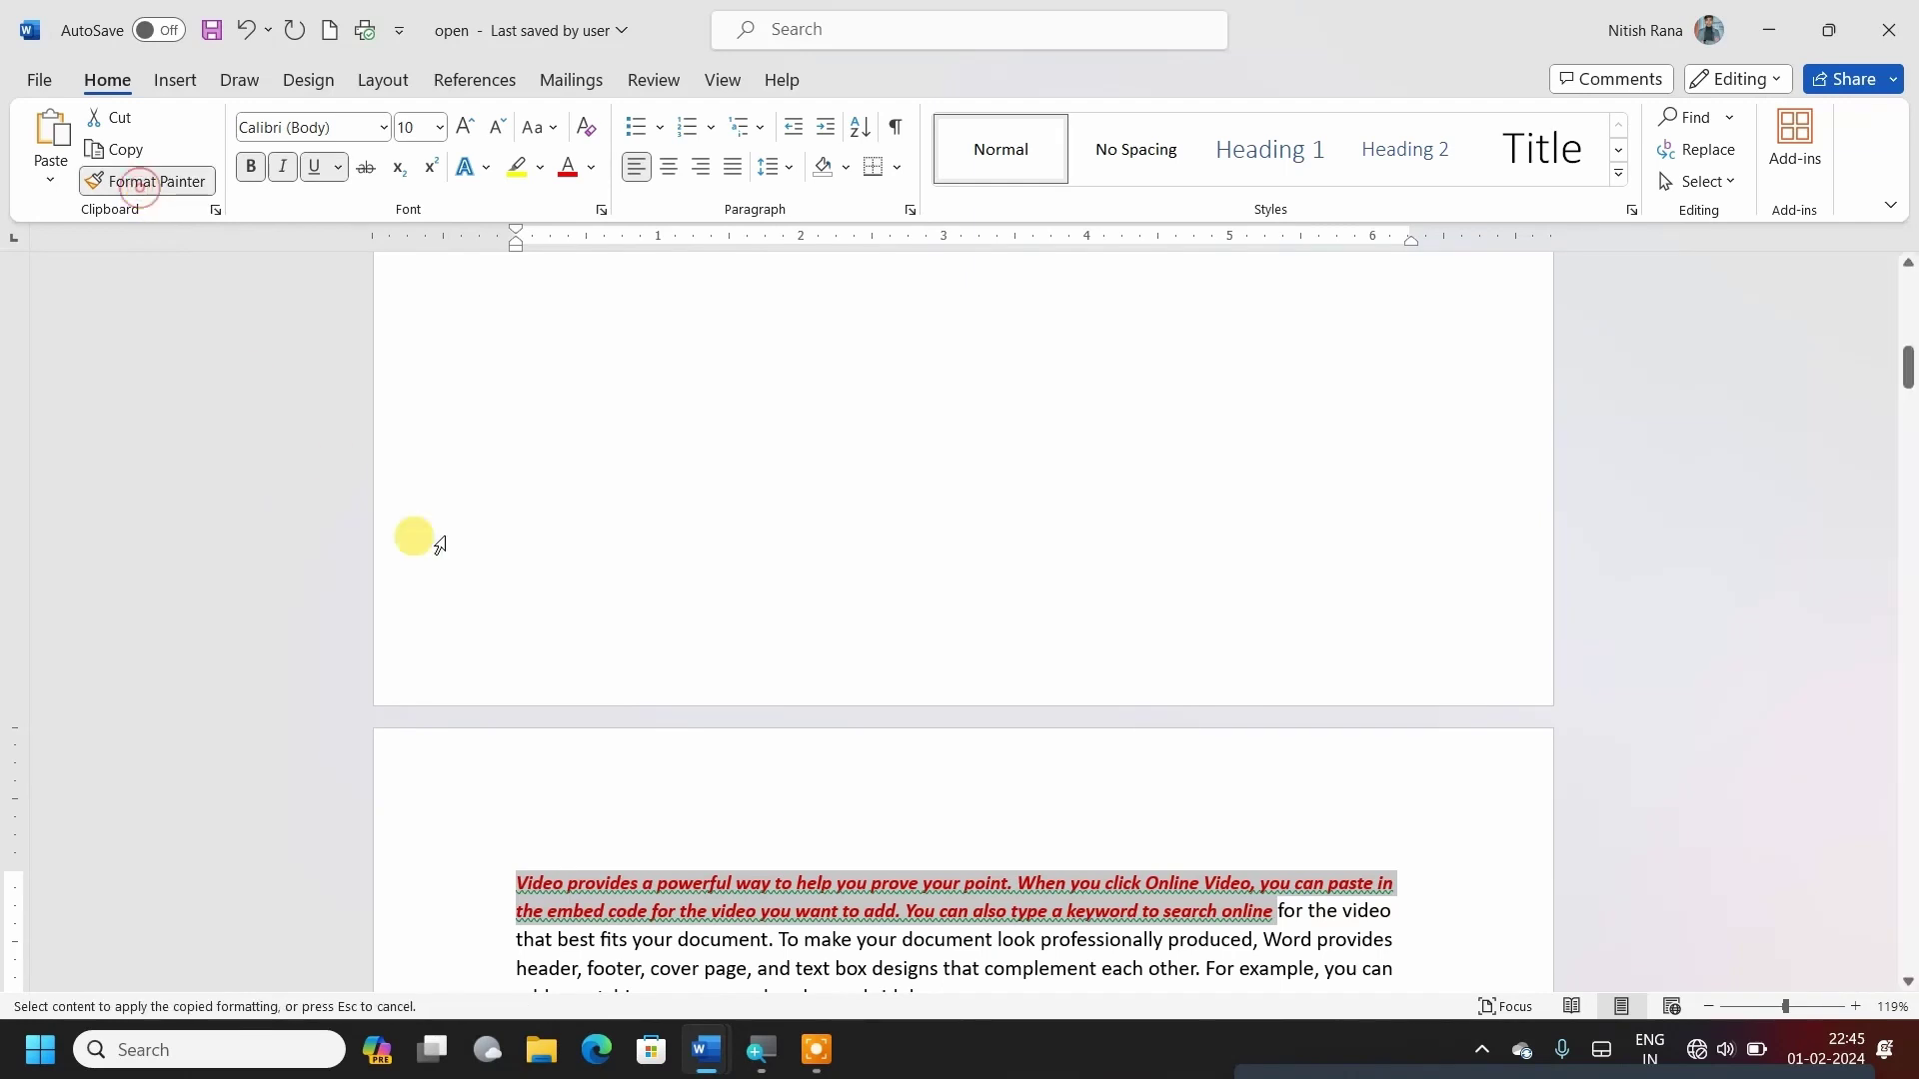
pyautogui.scroll(-5, 440, 544)
pyautogui.moveTo(516, 603); pyautogui.dragTo(1379, 664)
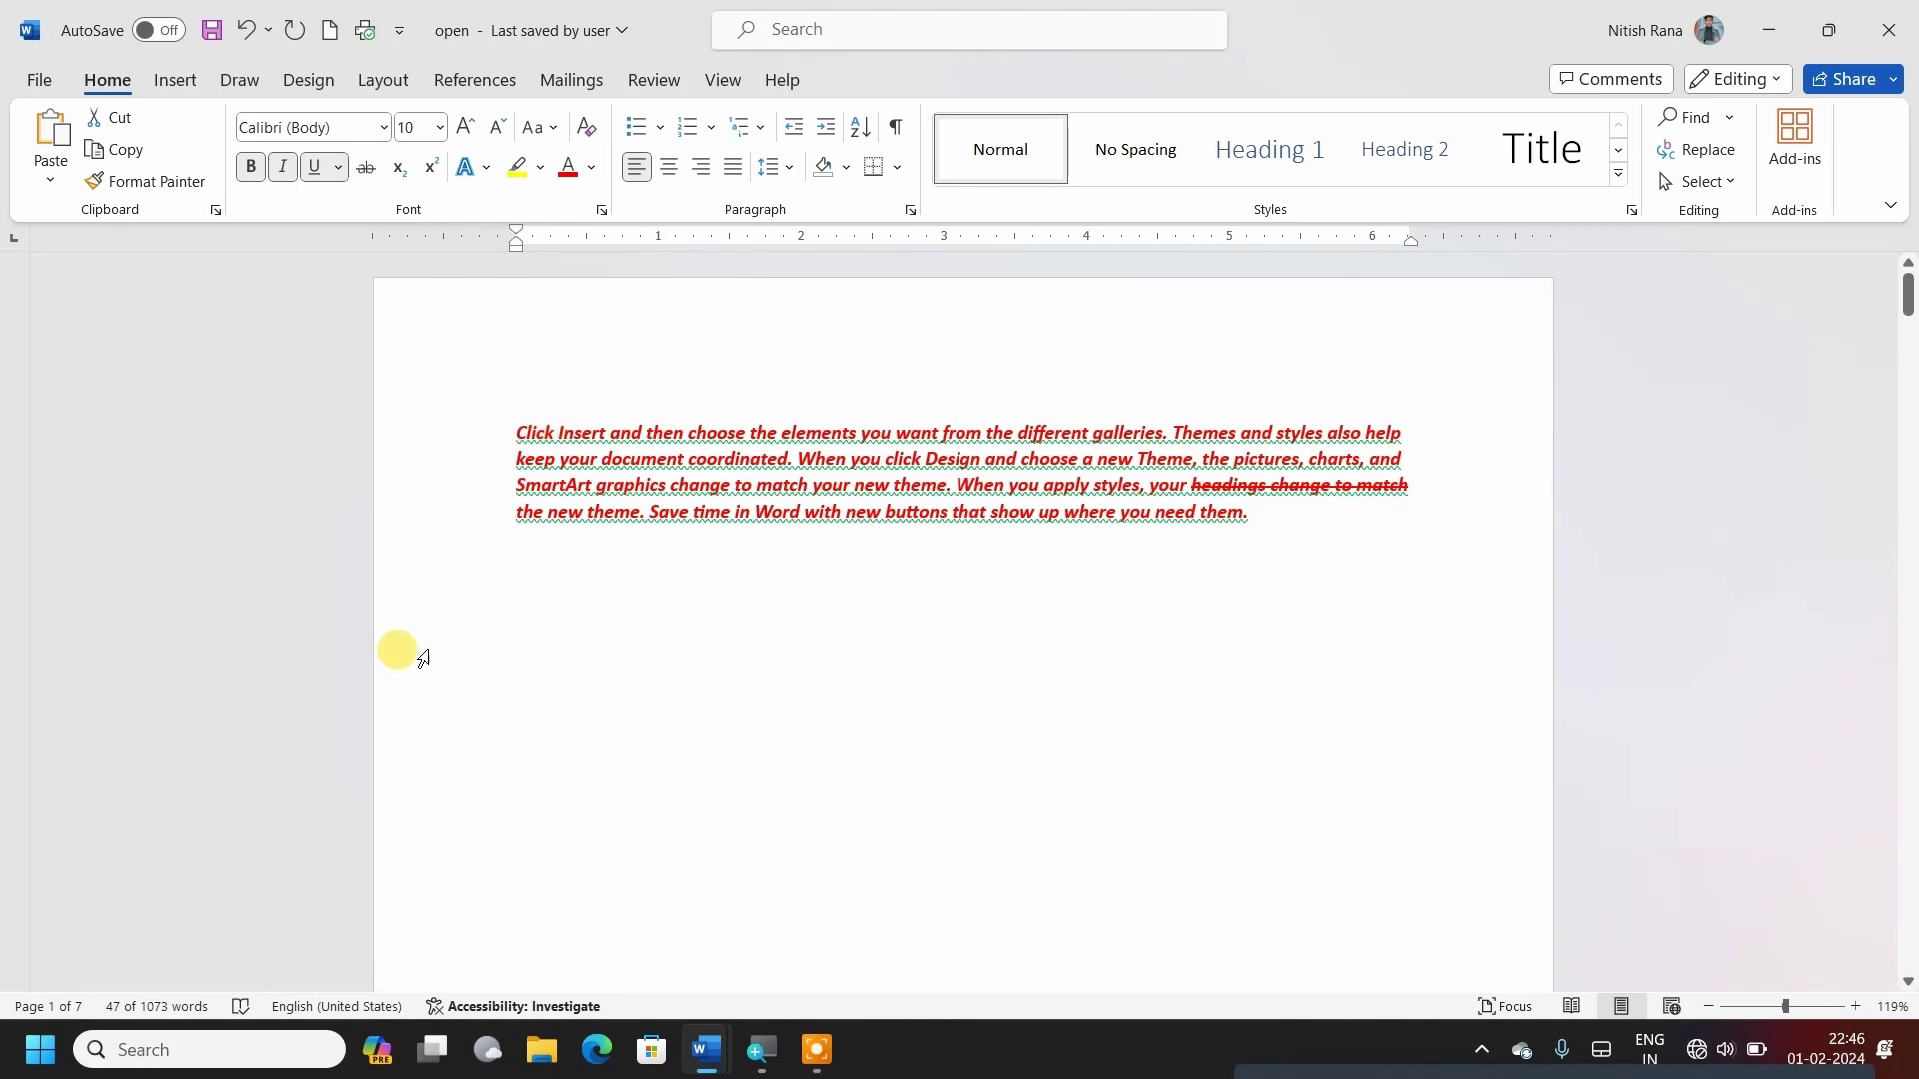
pyautogui.click(684, 432)
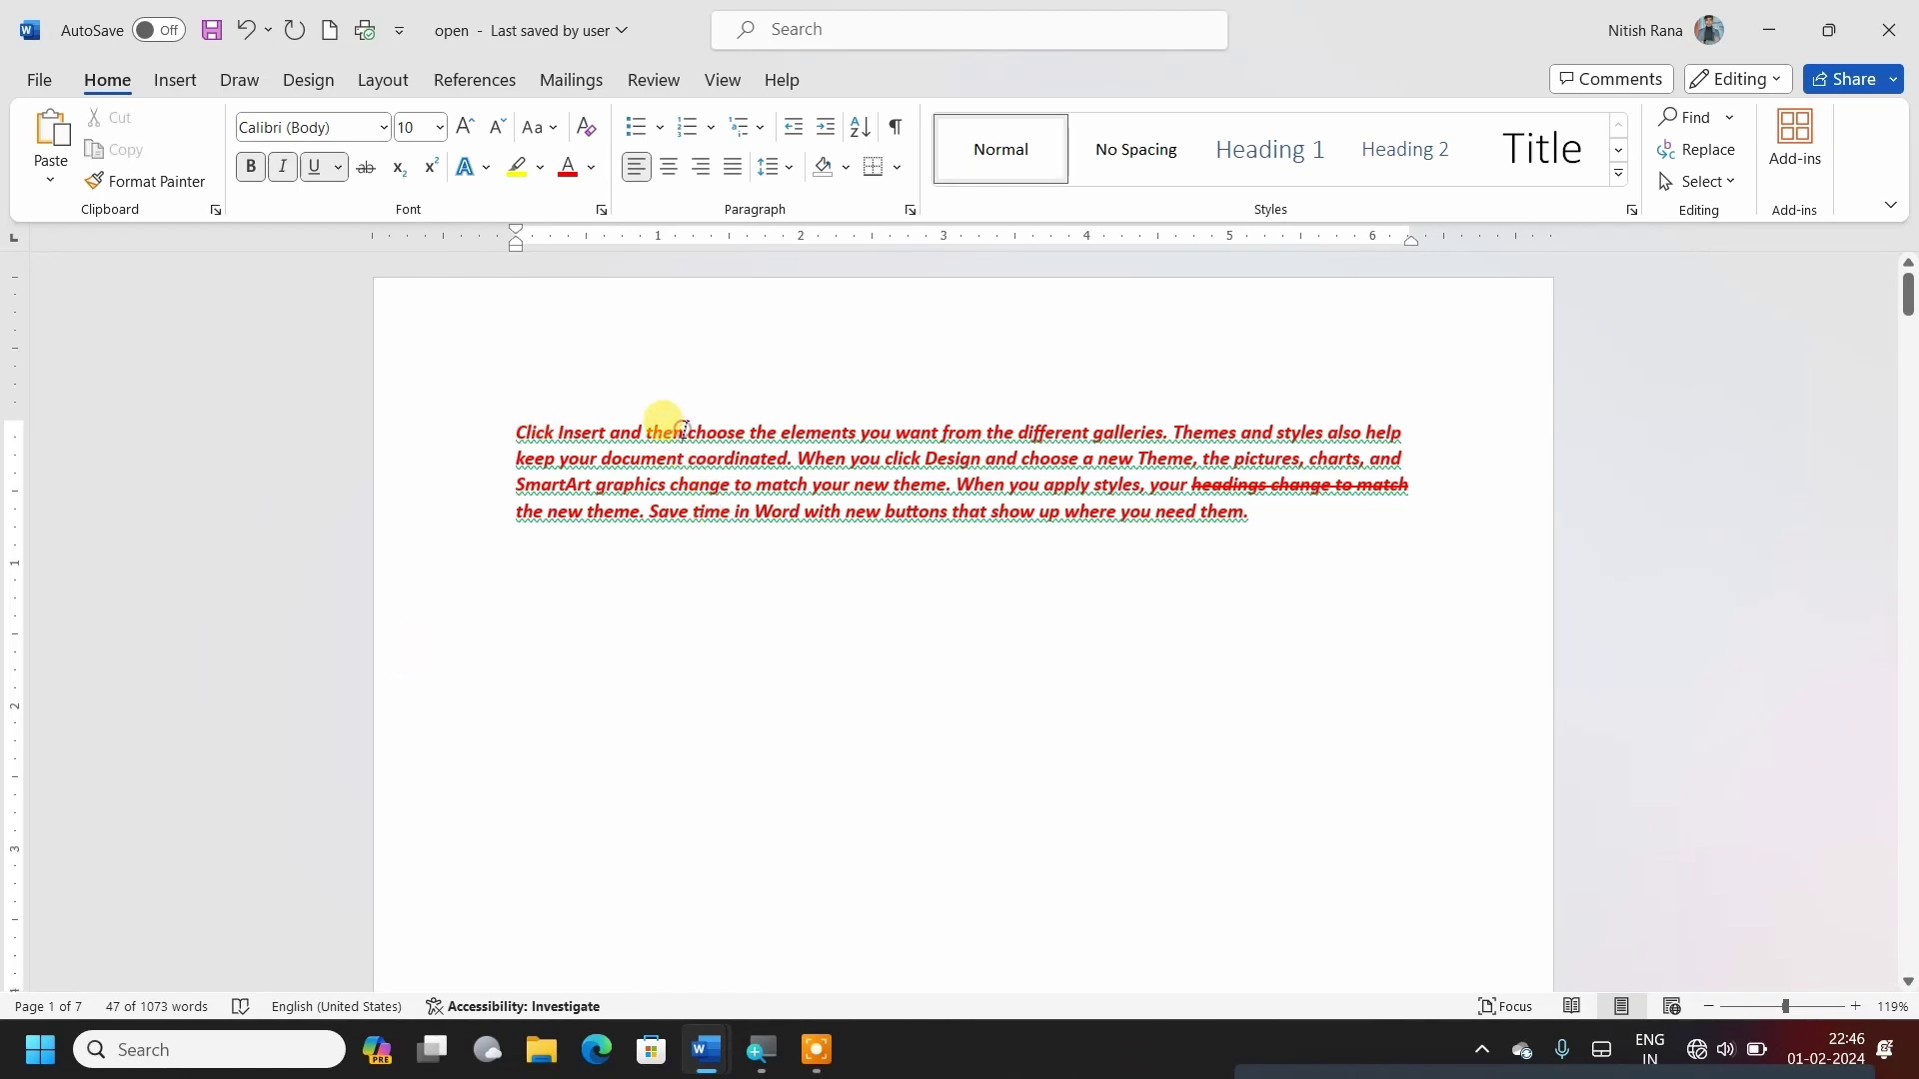
pyautogui.tripleClick(684, 434)
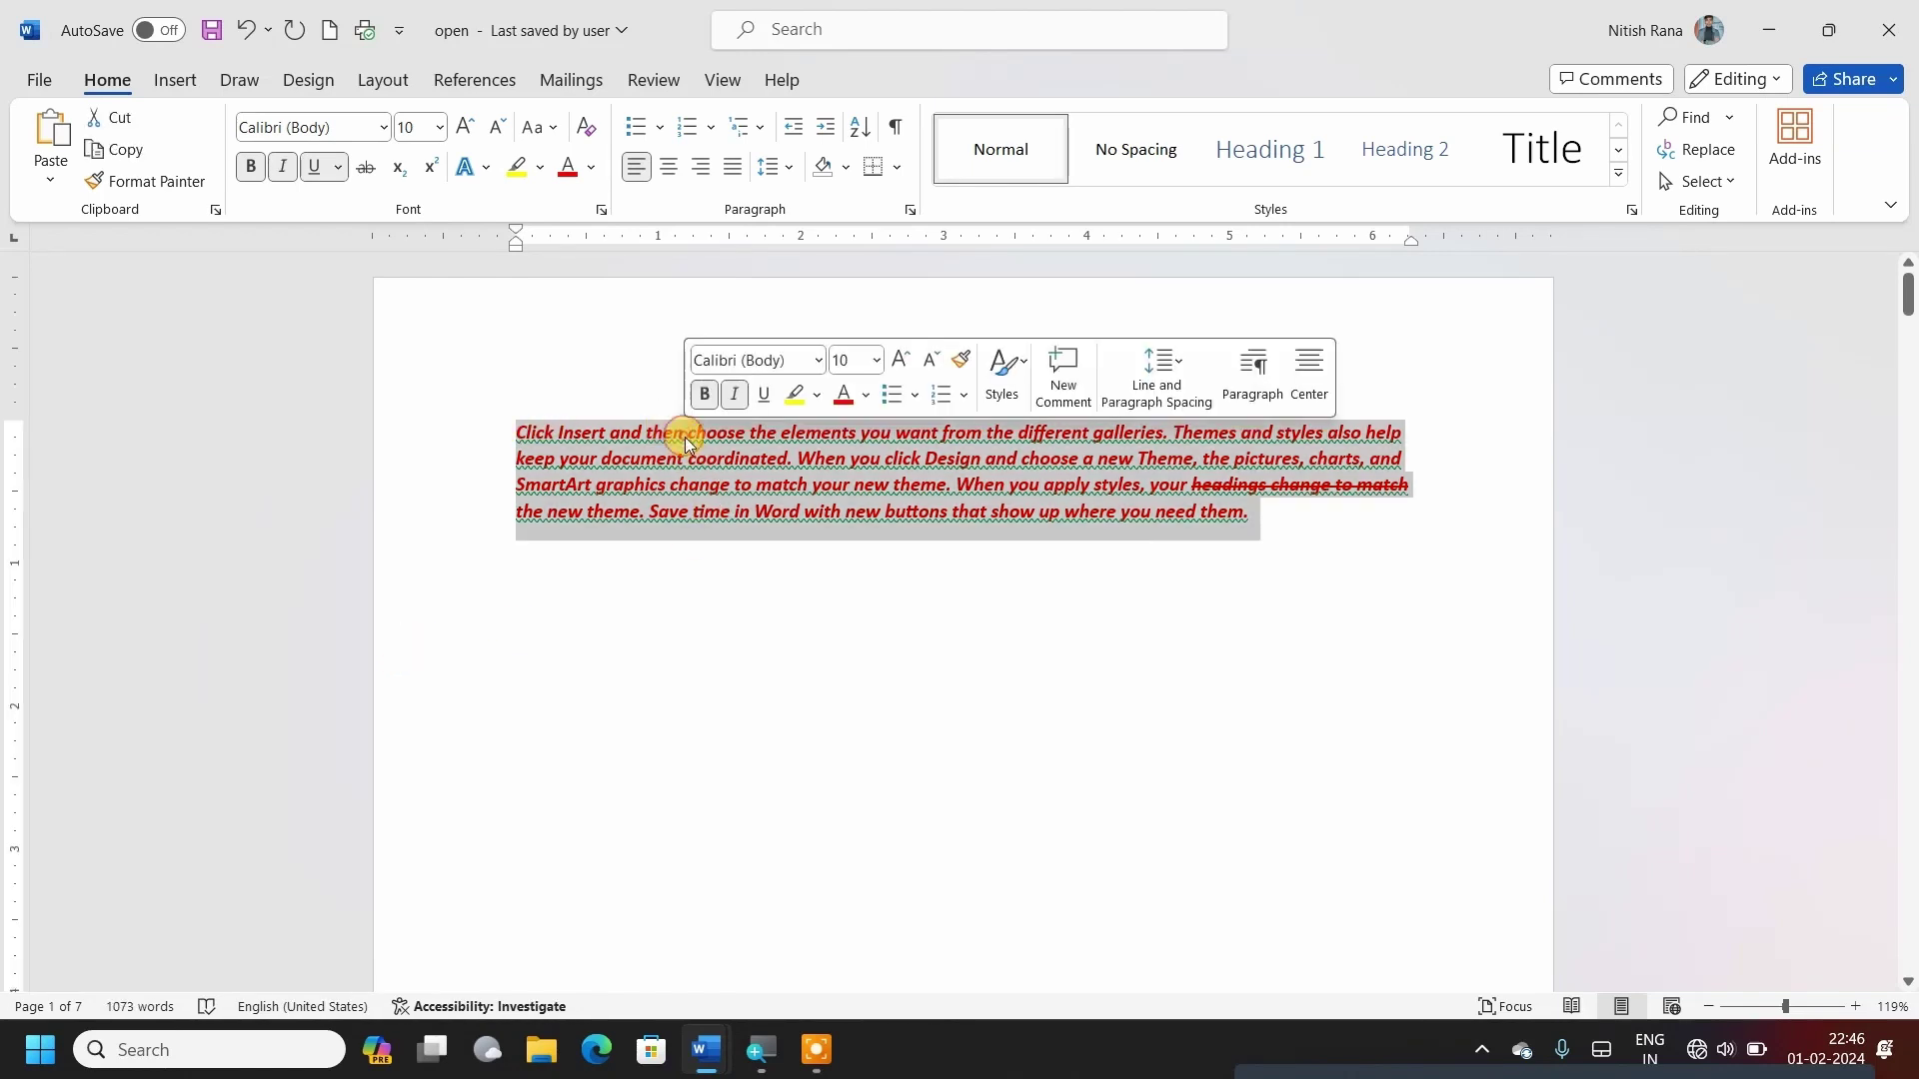
pyautogui.click(684, 433)
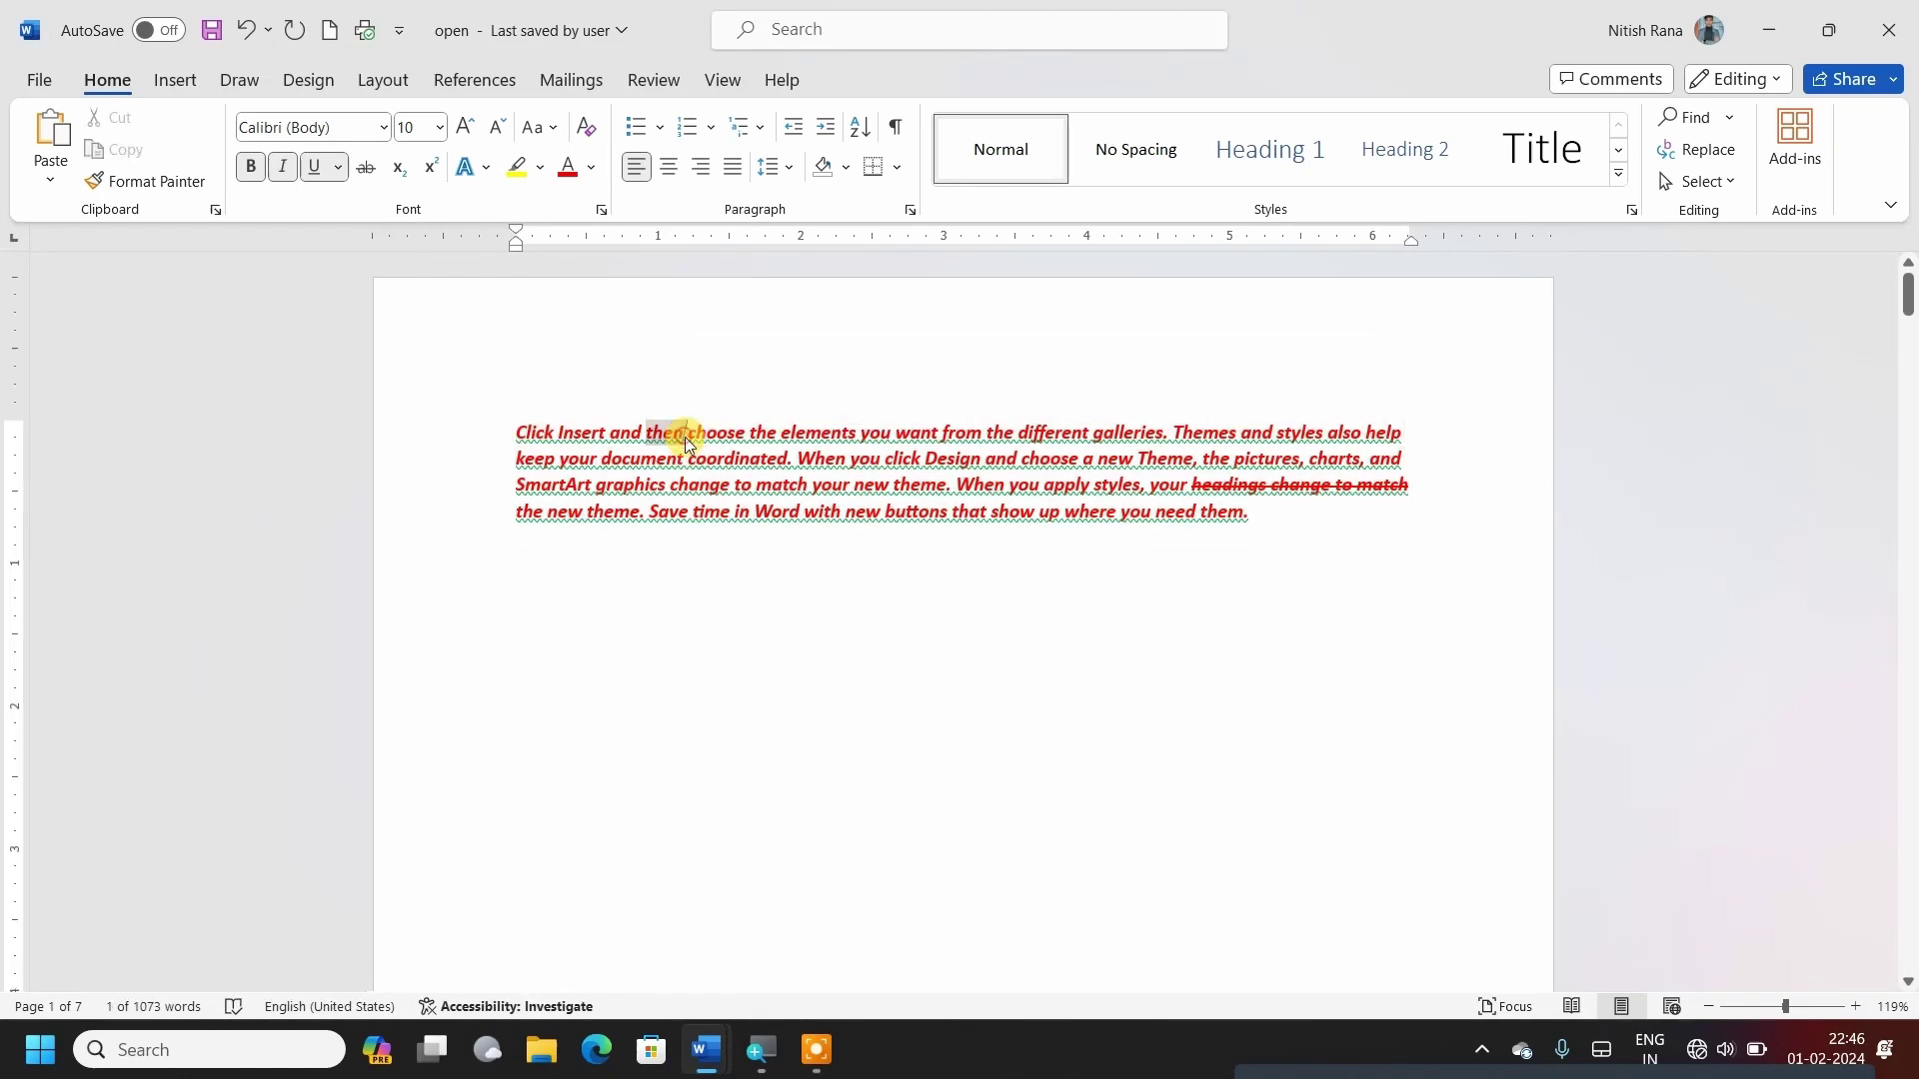
pyautogui.tripleClick(796, 442)
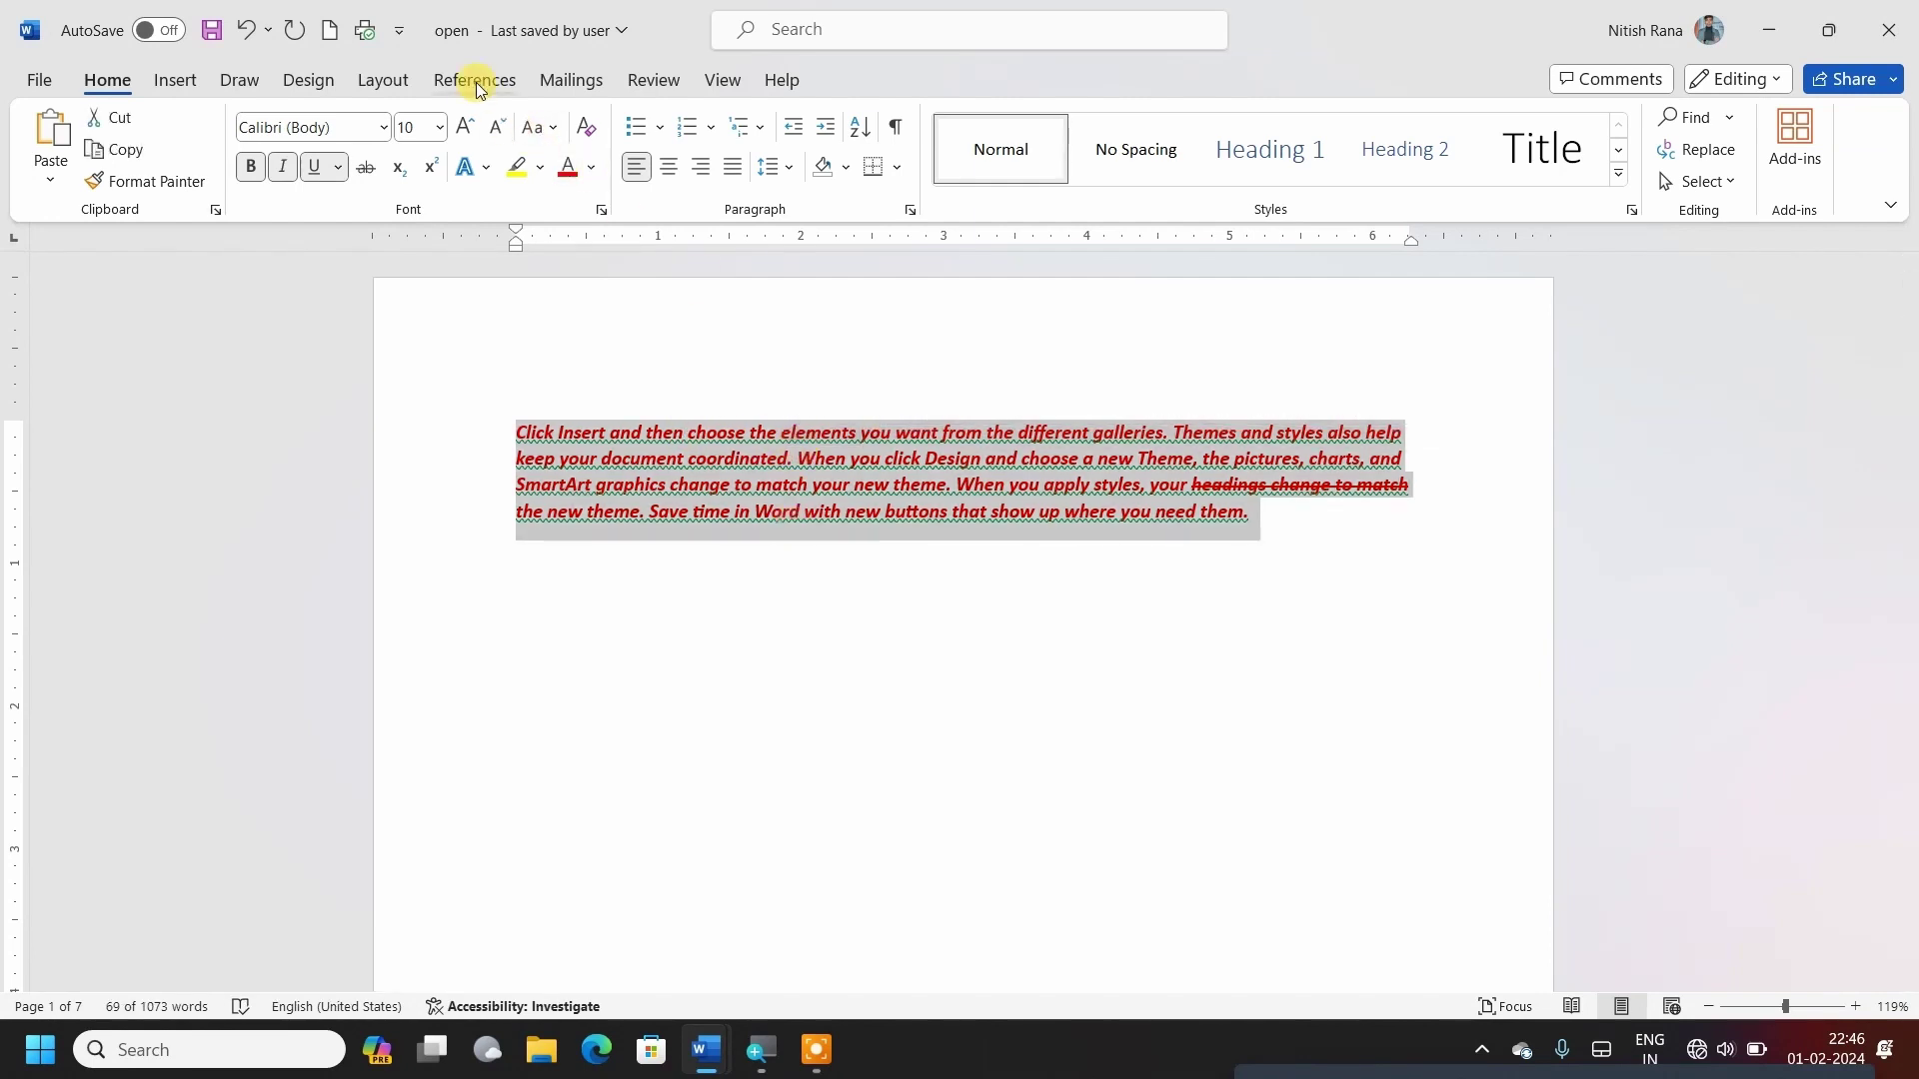
pyautogui.click(464, 126)
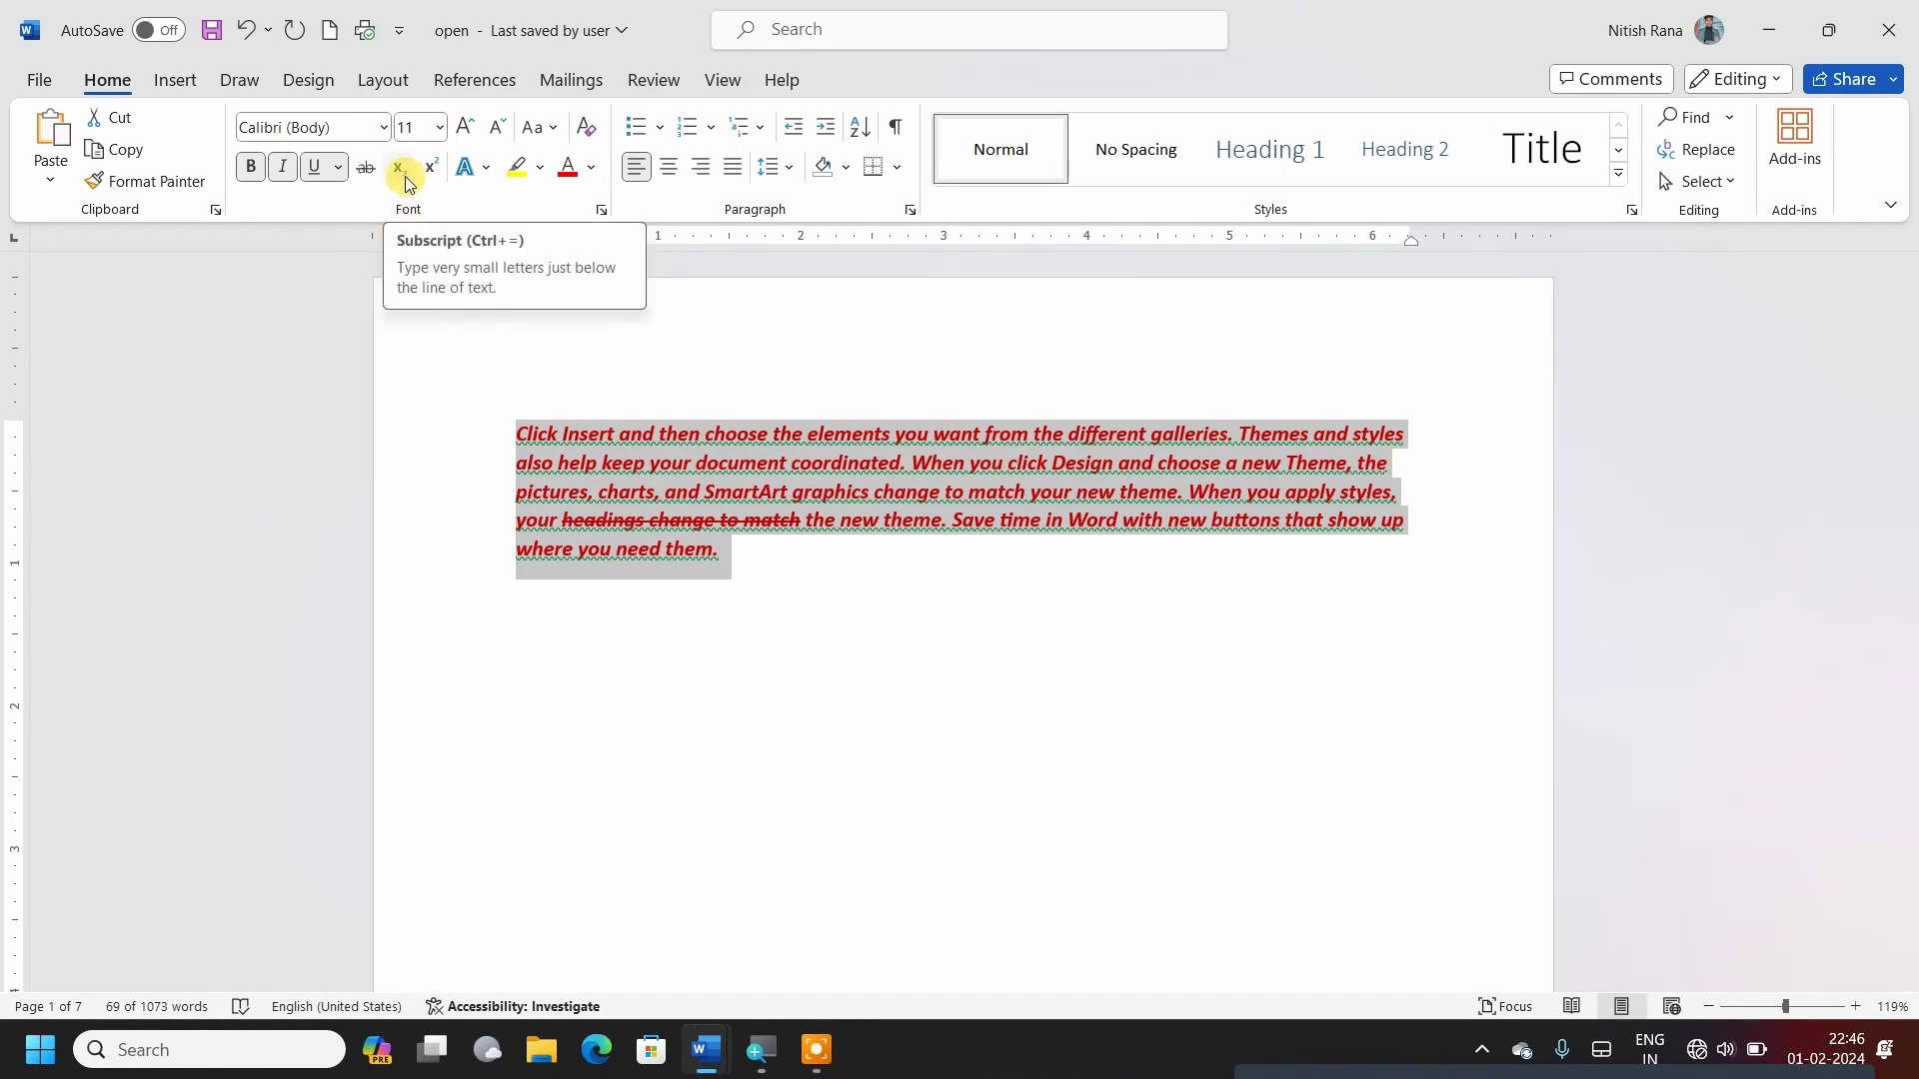
pyautogui.click(553, 129)
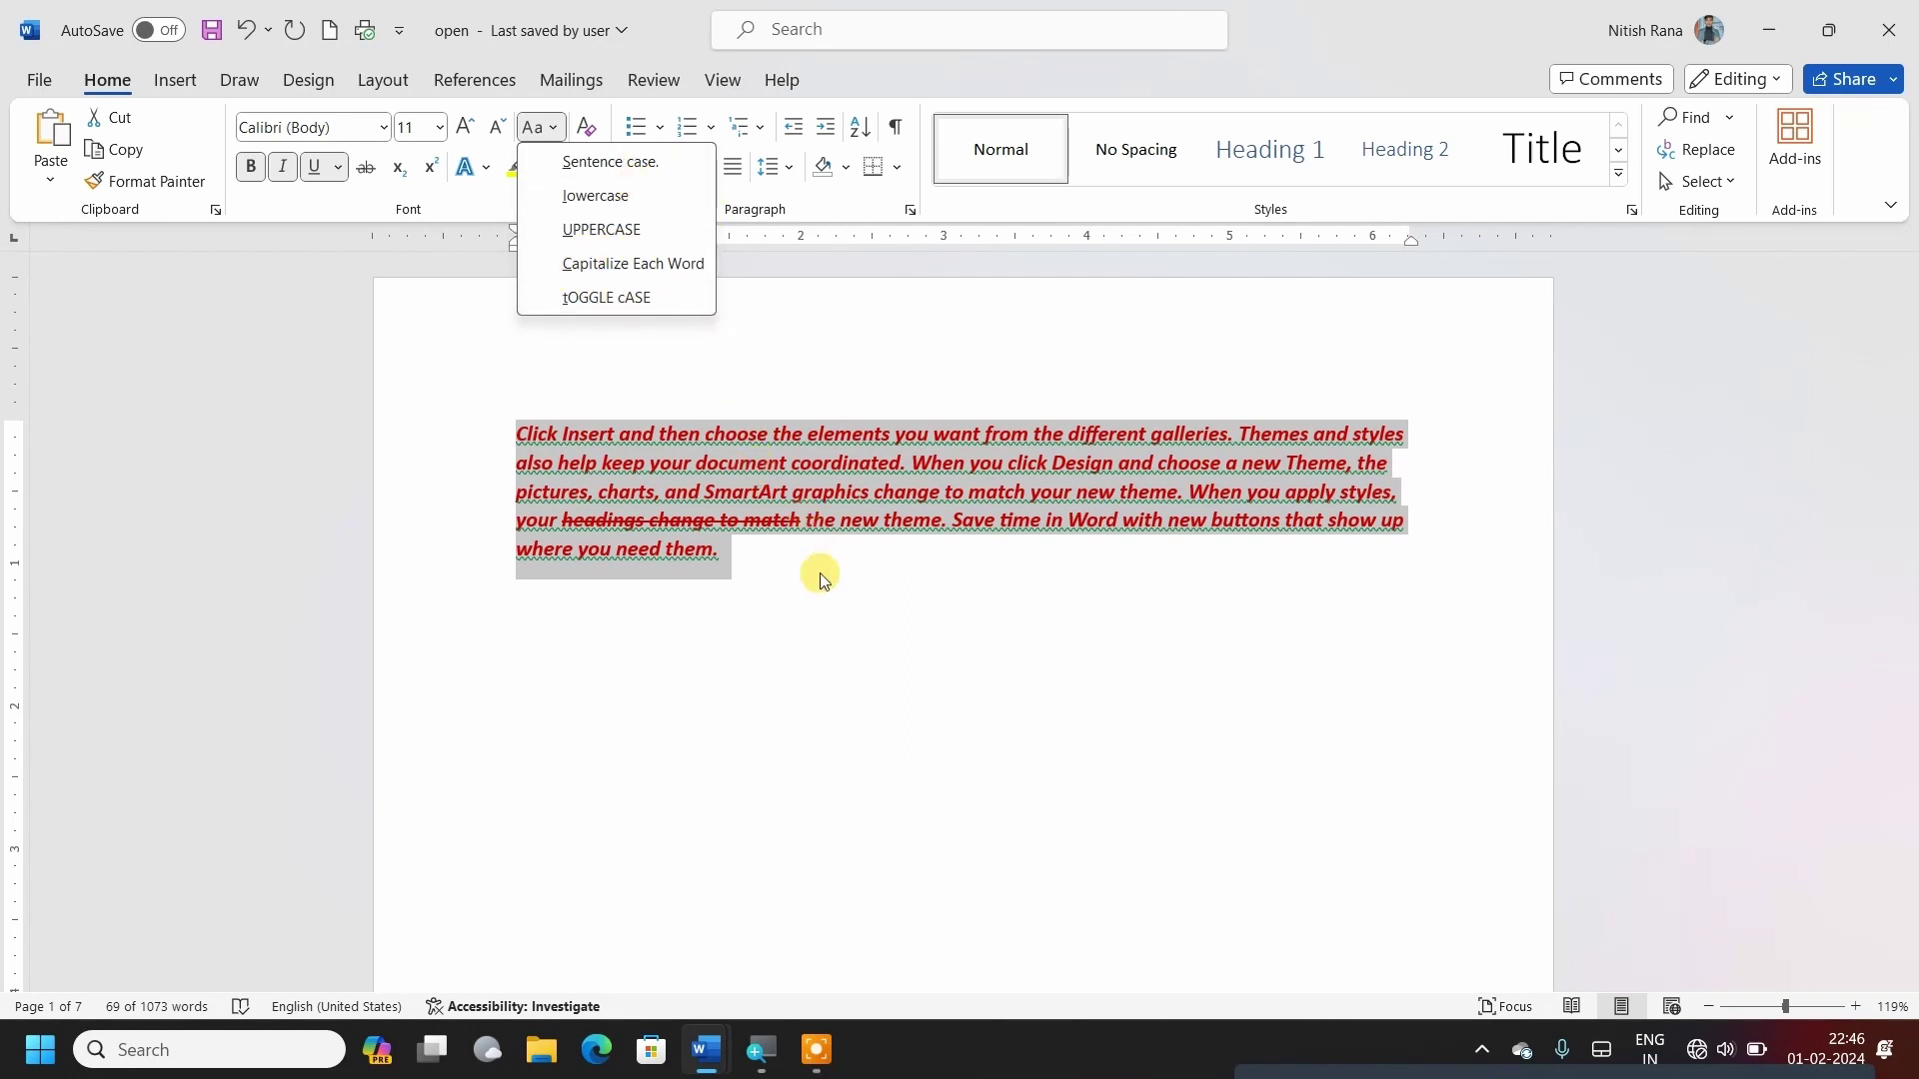
pyautogui.click(810, 598)
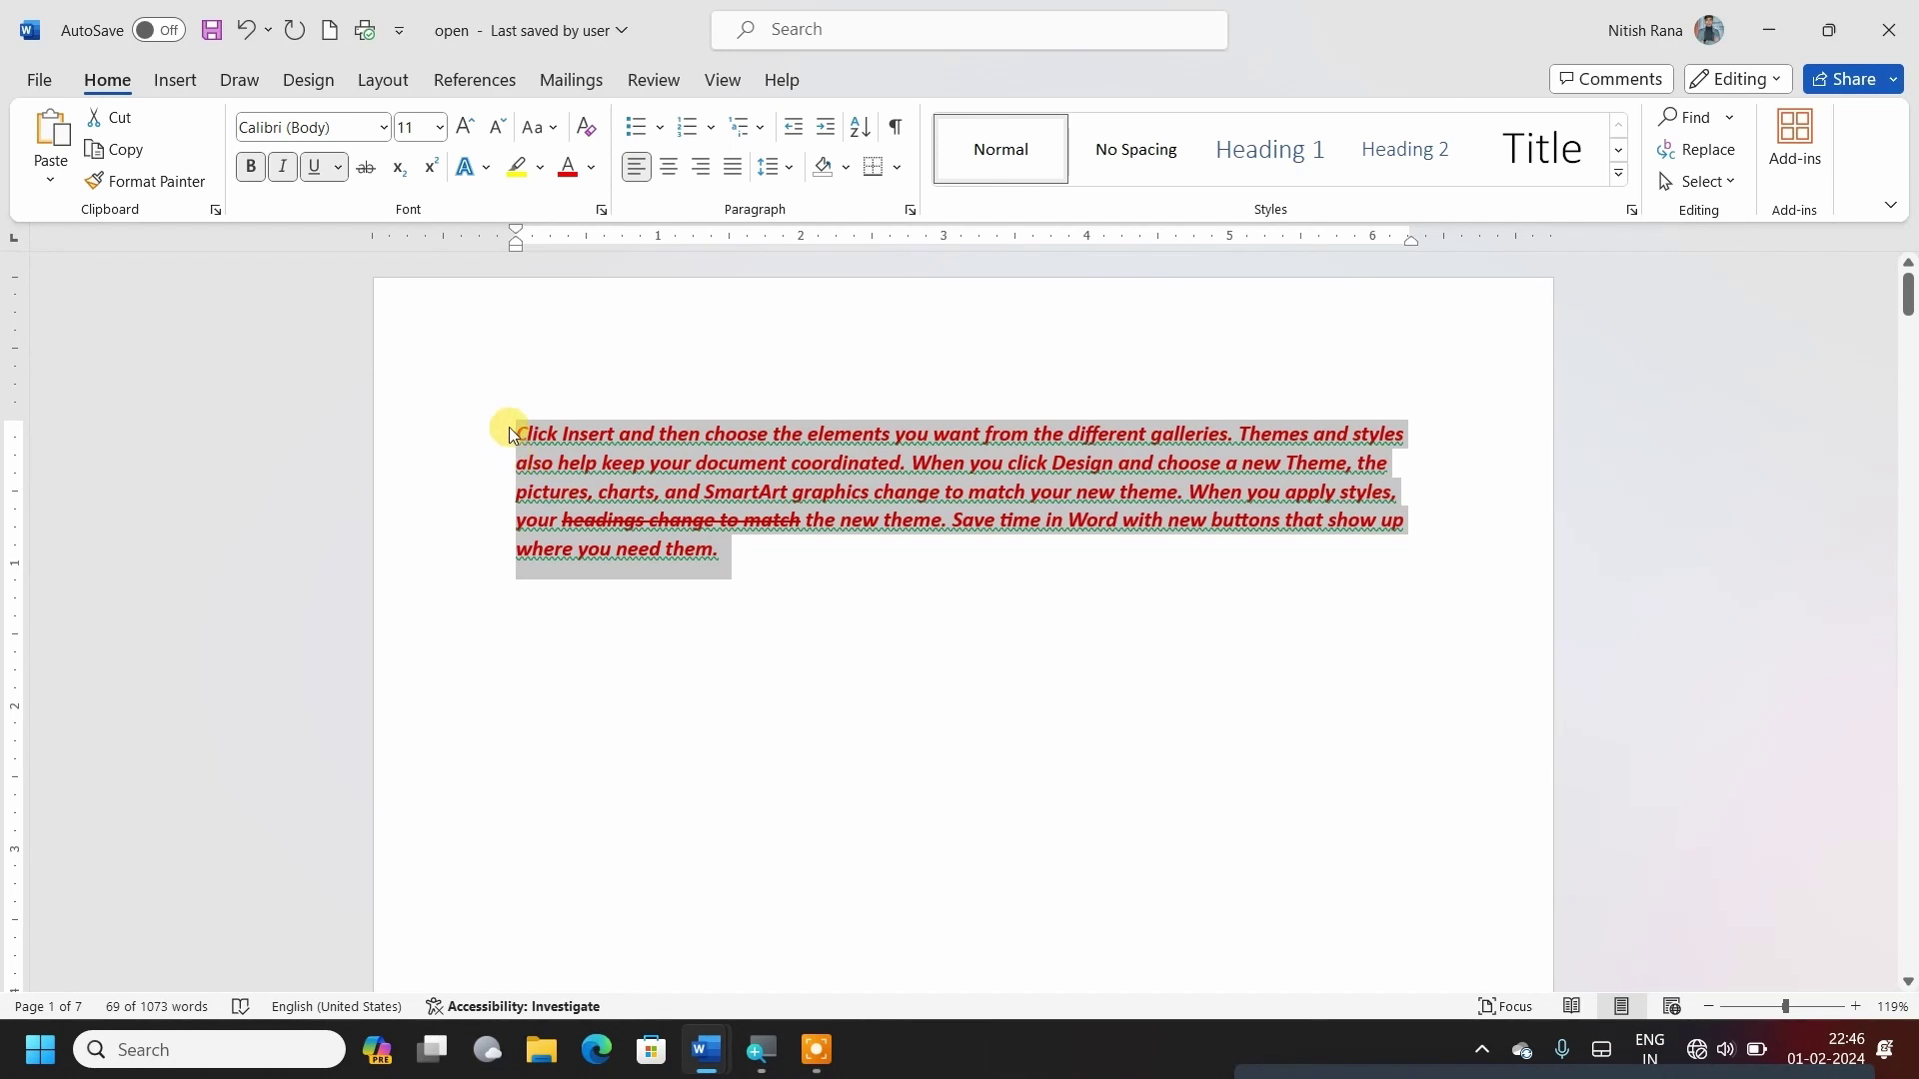
pyautogui.moveTo(508, 429); pyautogui.dragTo(750, 590)
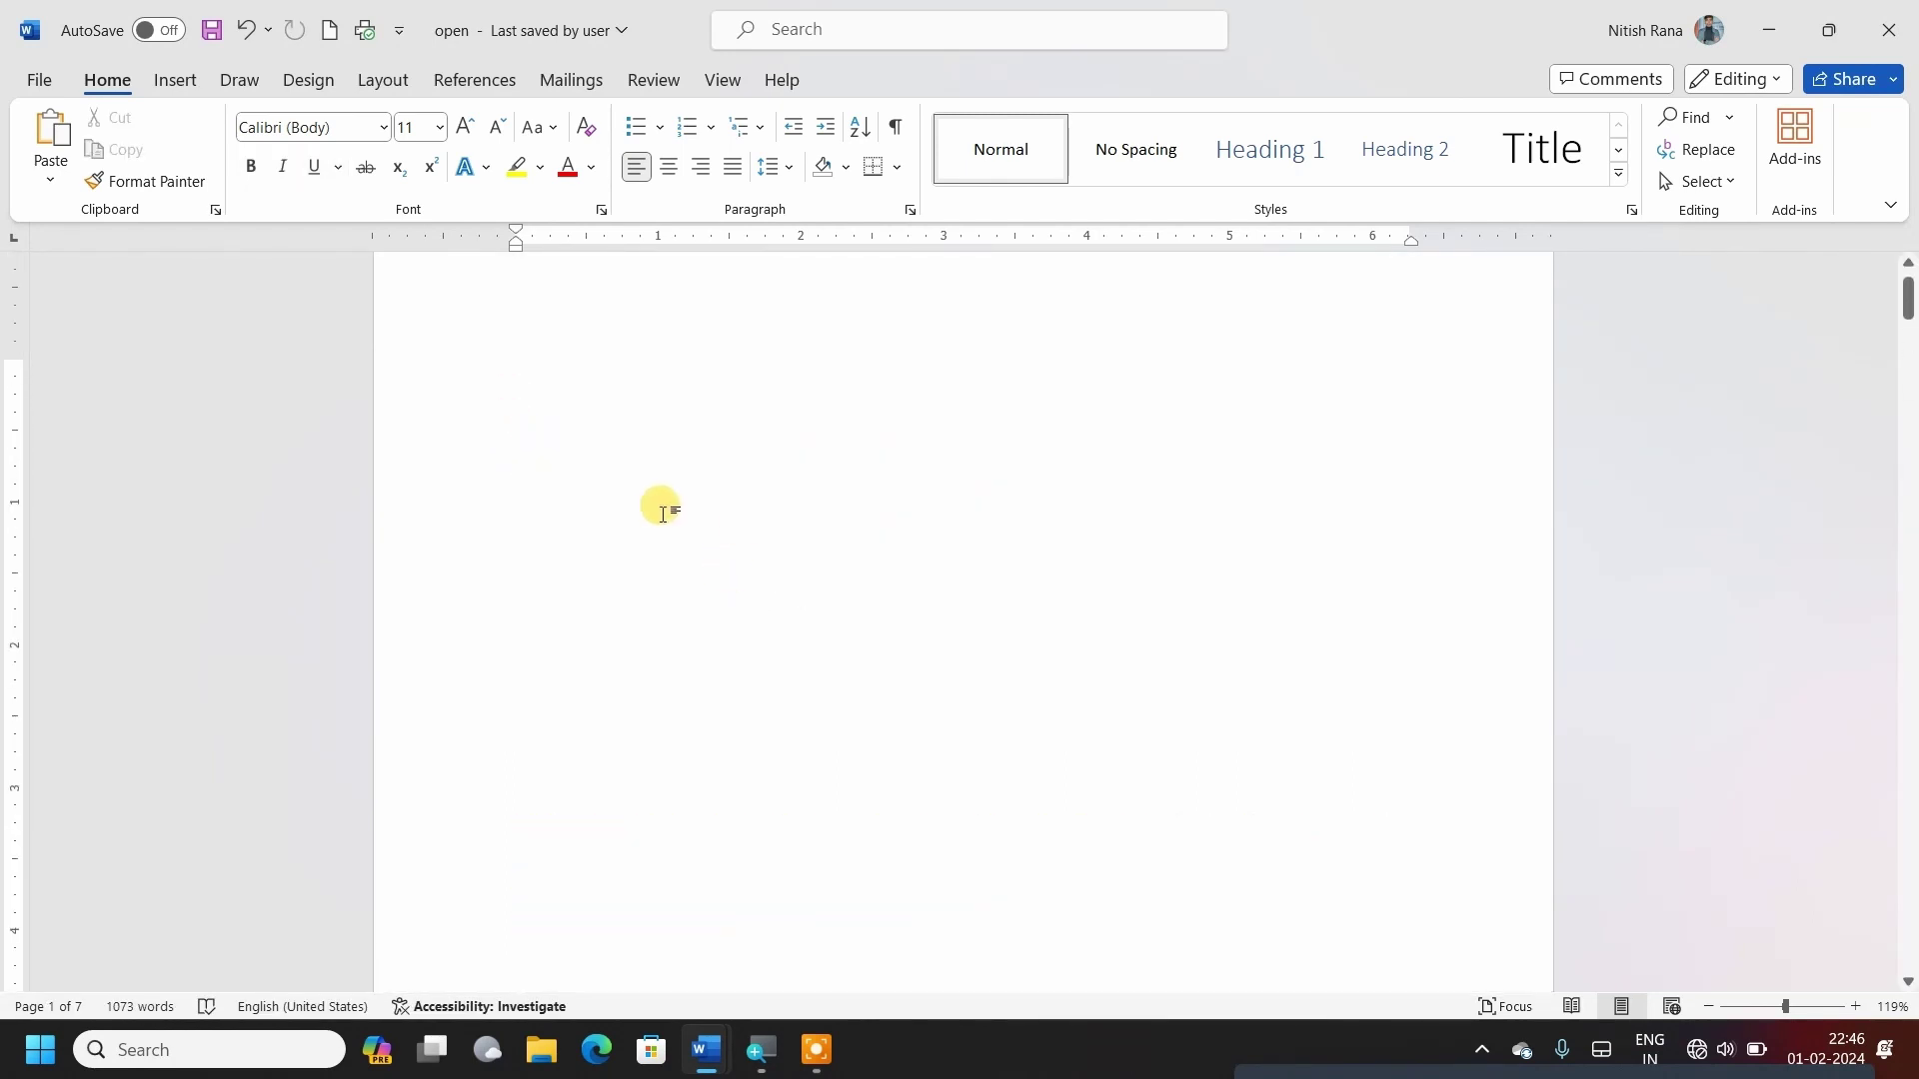
pyautogui.hotkey('ctrl', 'z')
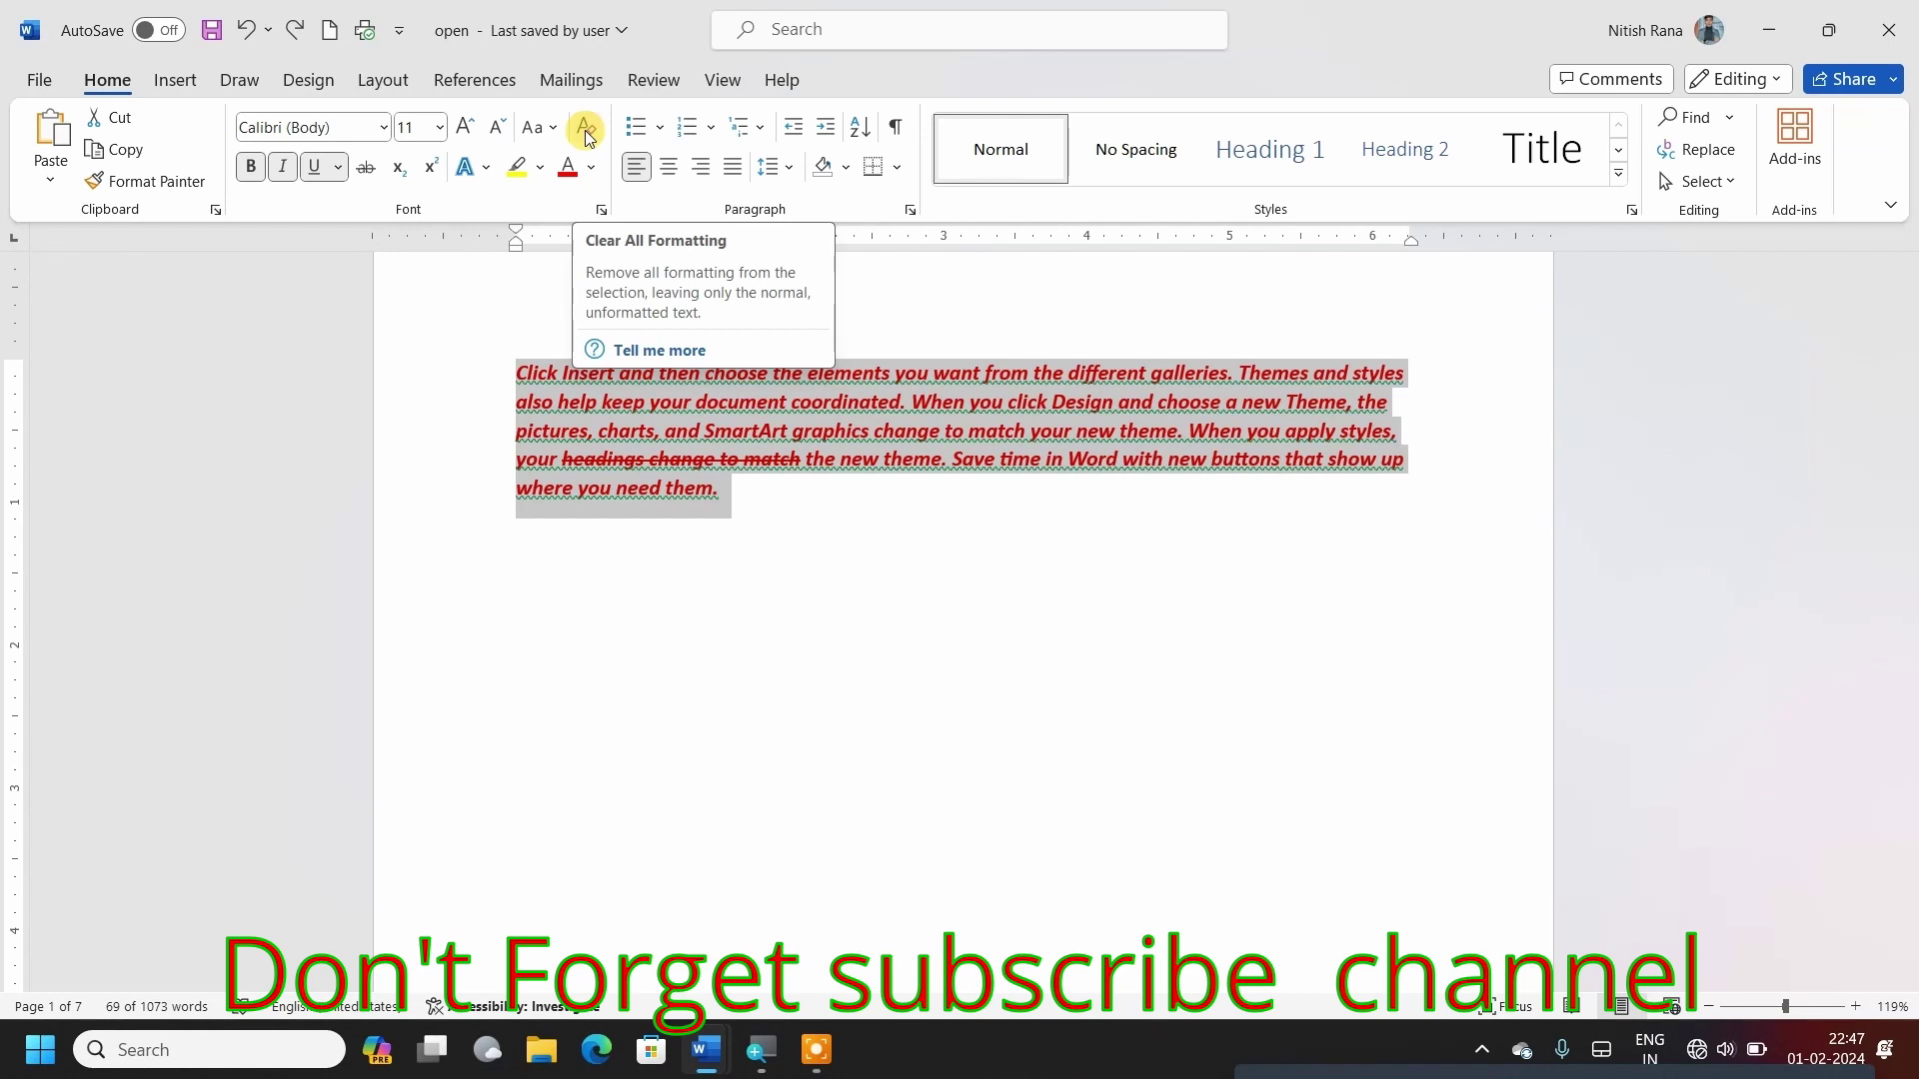
# Clear all formatting from the 'Click Insert' paragraph, leaving plain black 11 pt Calibri, and reselect it.
pyautogui.click(585, 130)
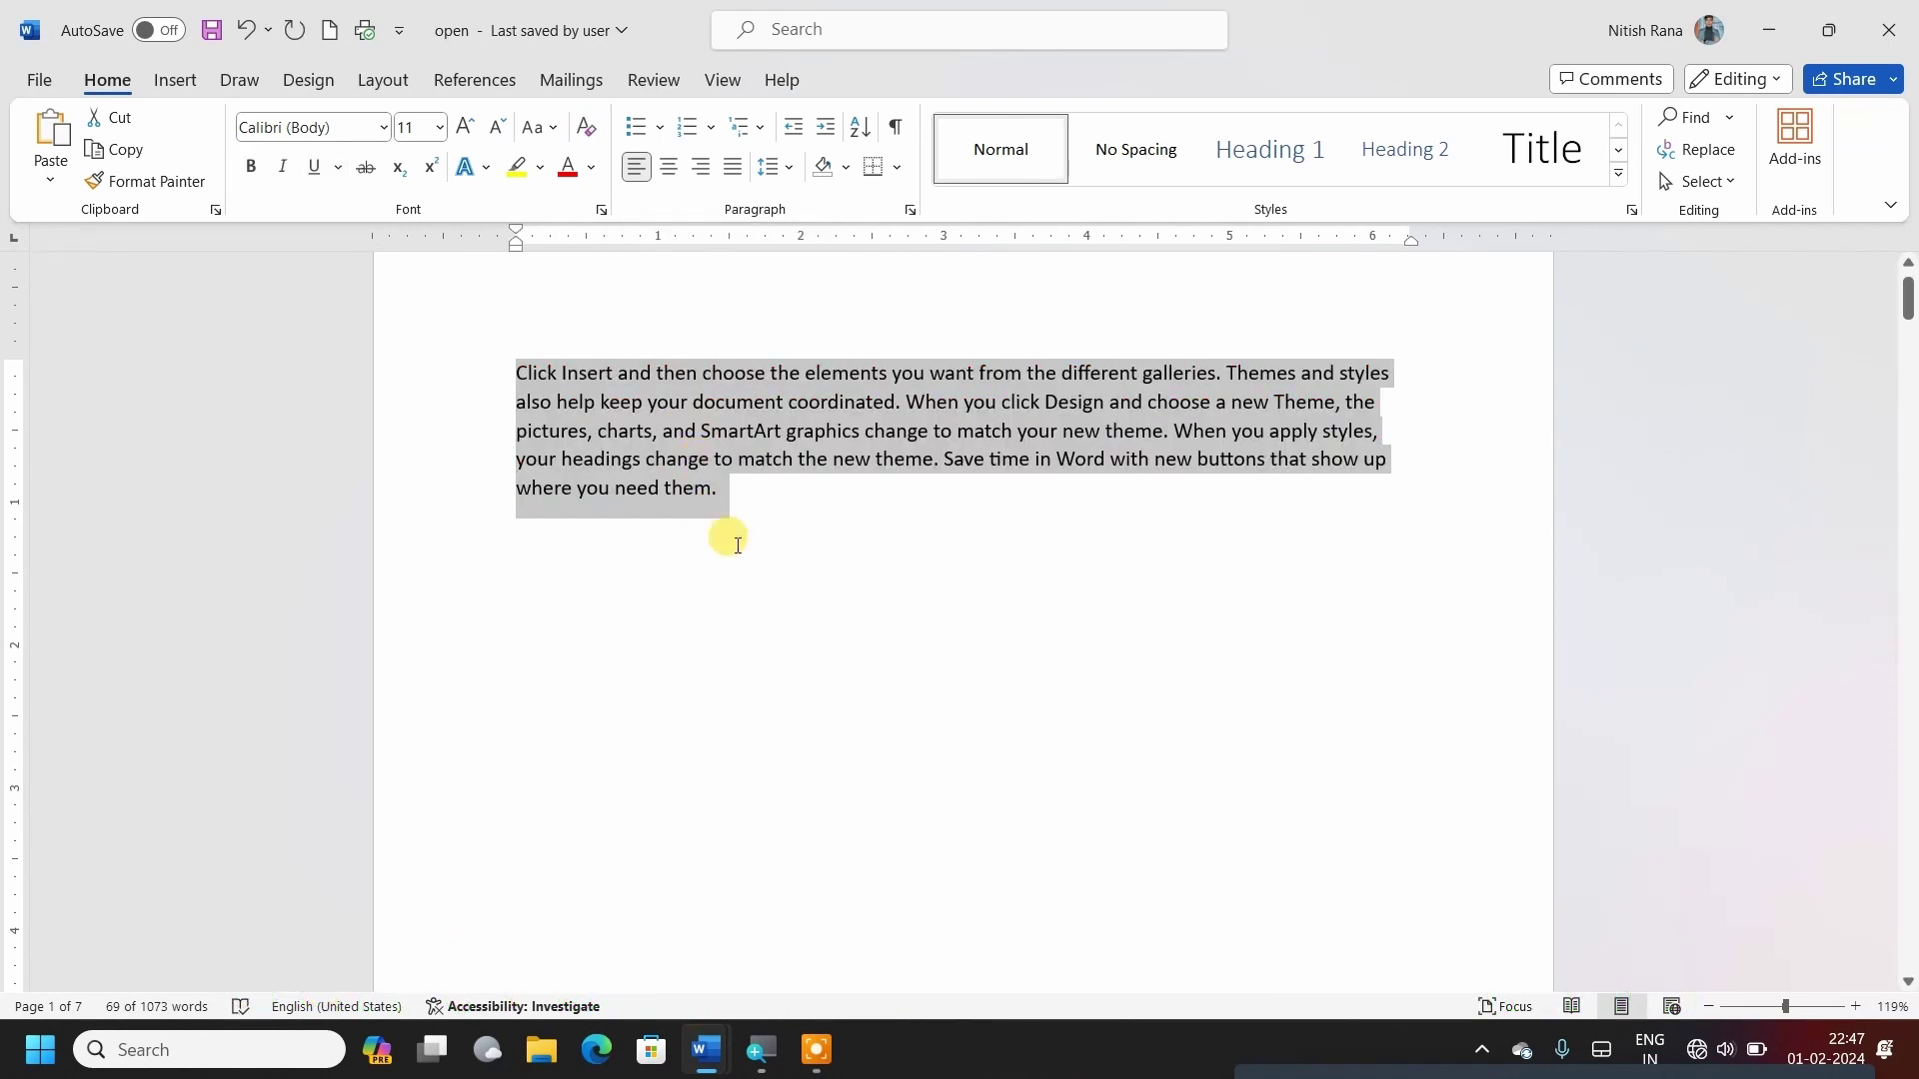
pyautogui.click(769, 543)
pyautogui.moveTo(892, 528); pyautogui.dragTo(989, 590)
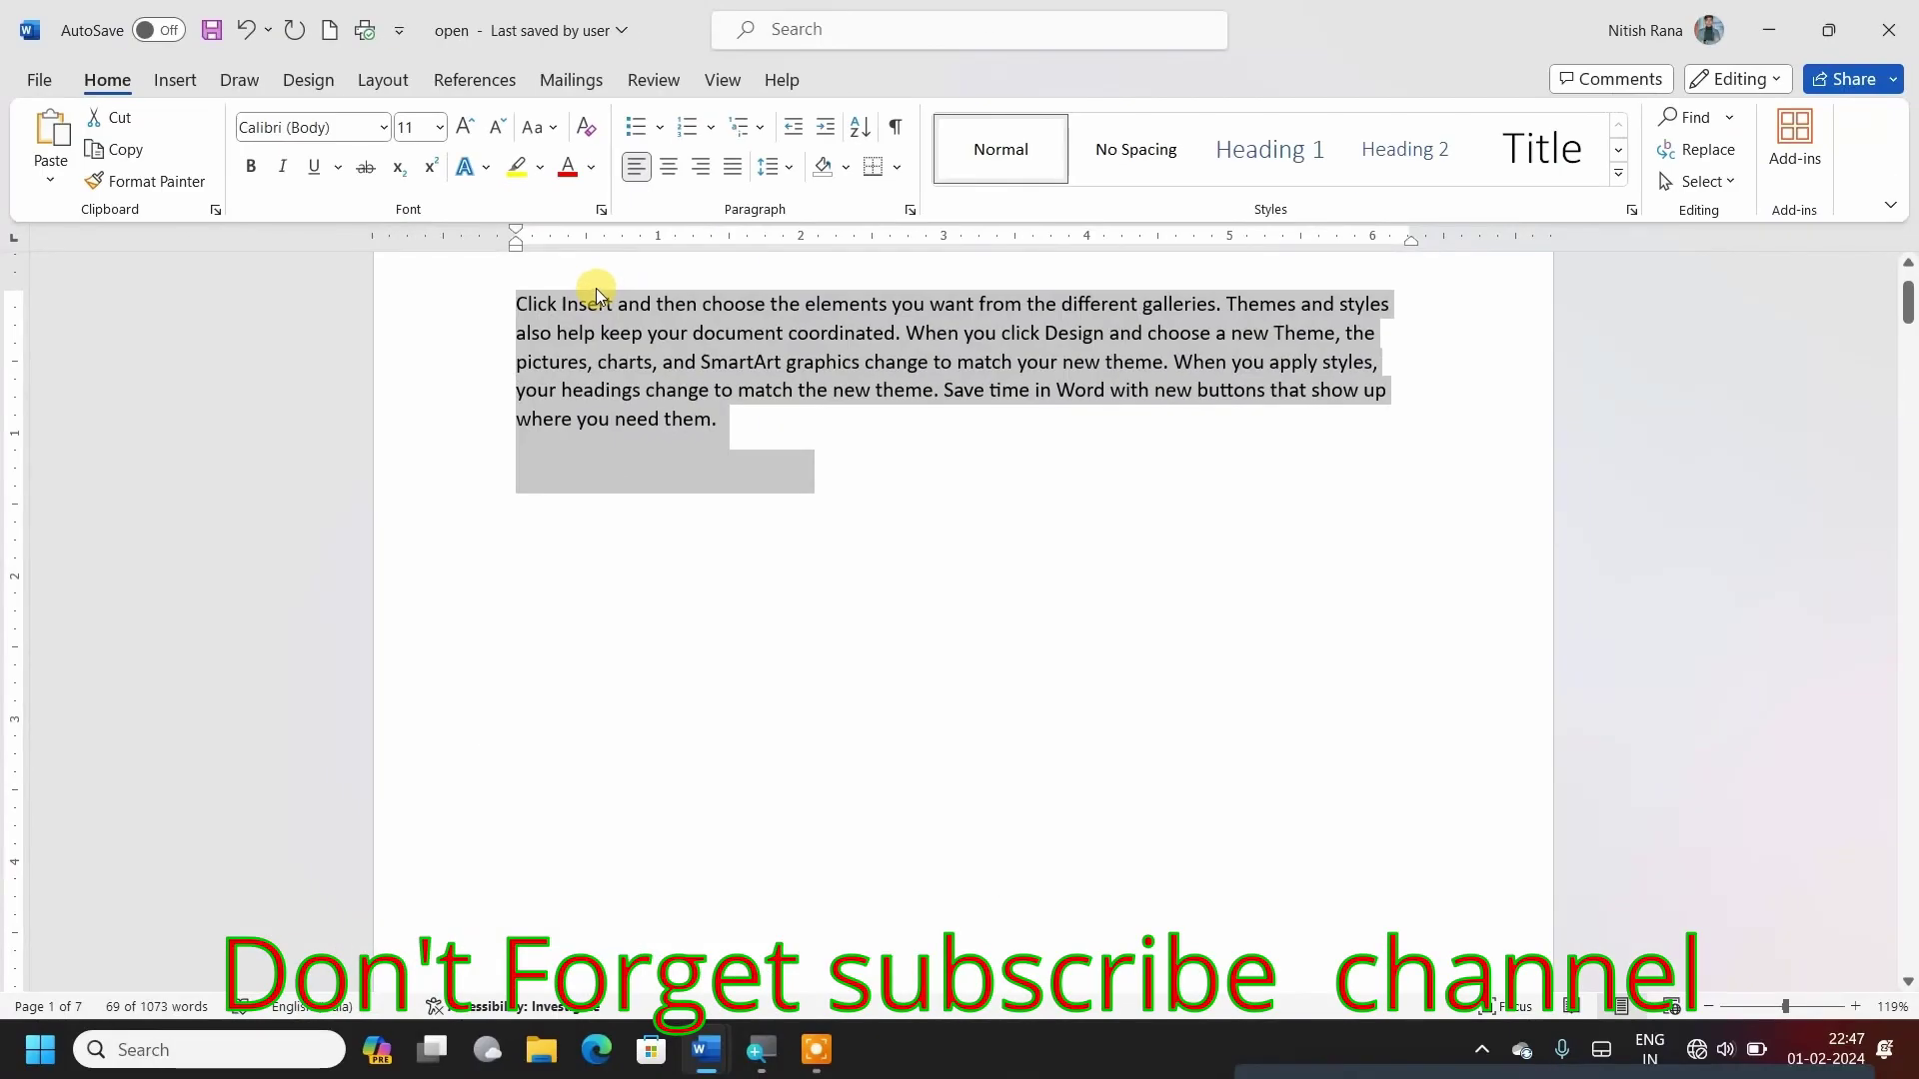
pyautogui.scroll(8, 1050, 697)
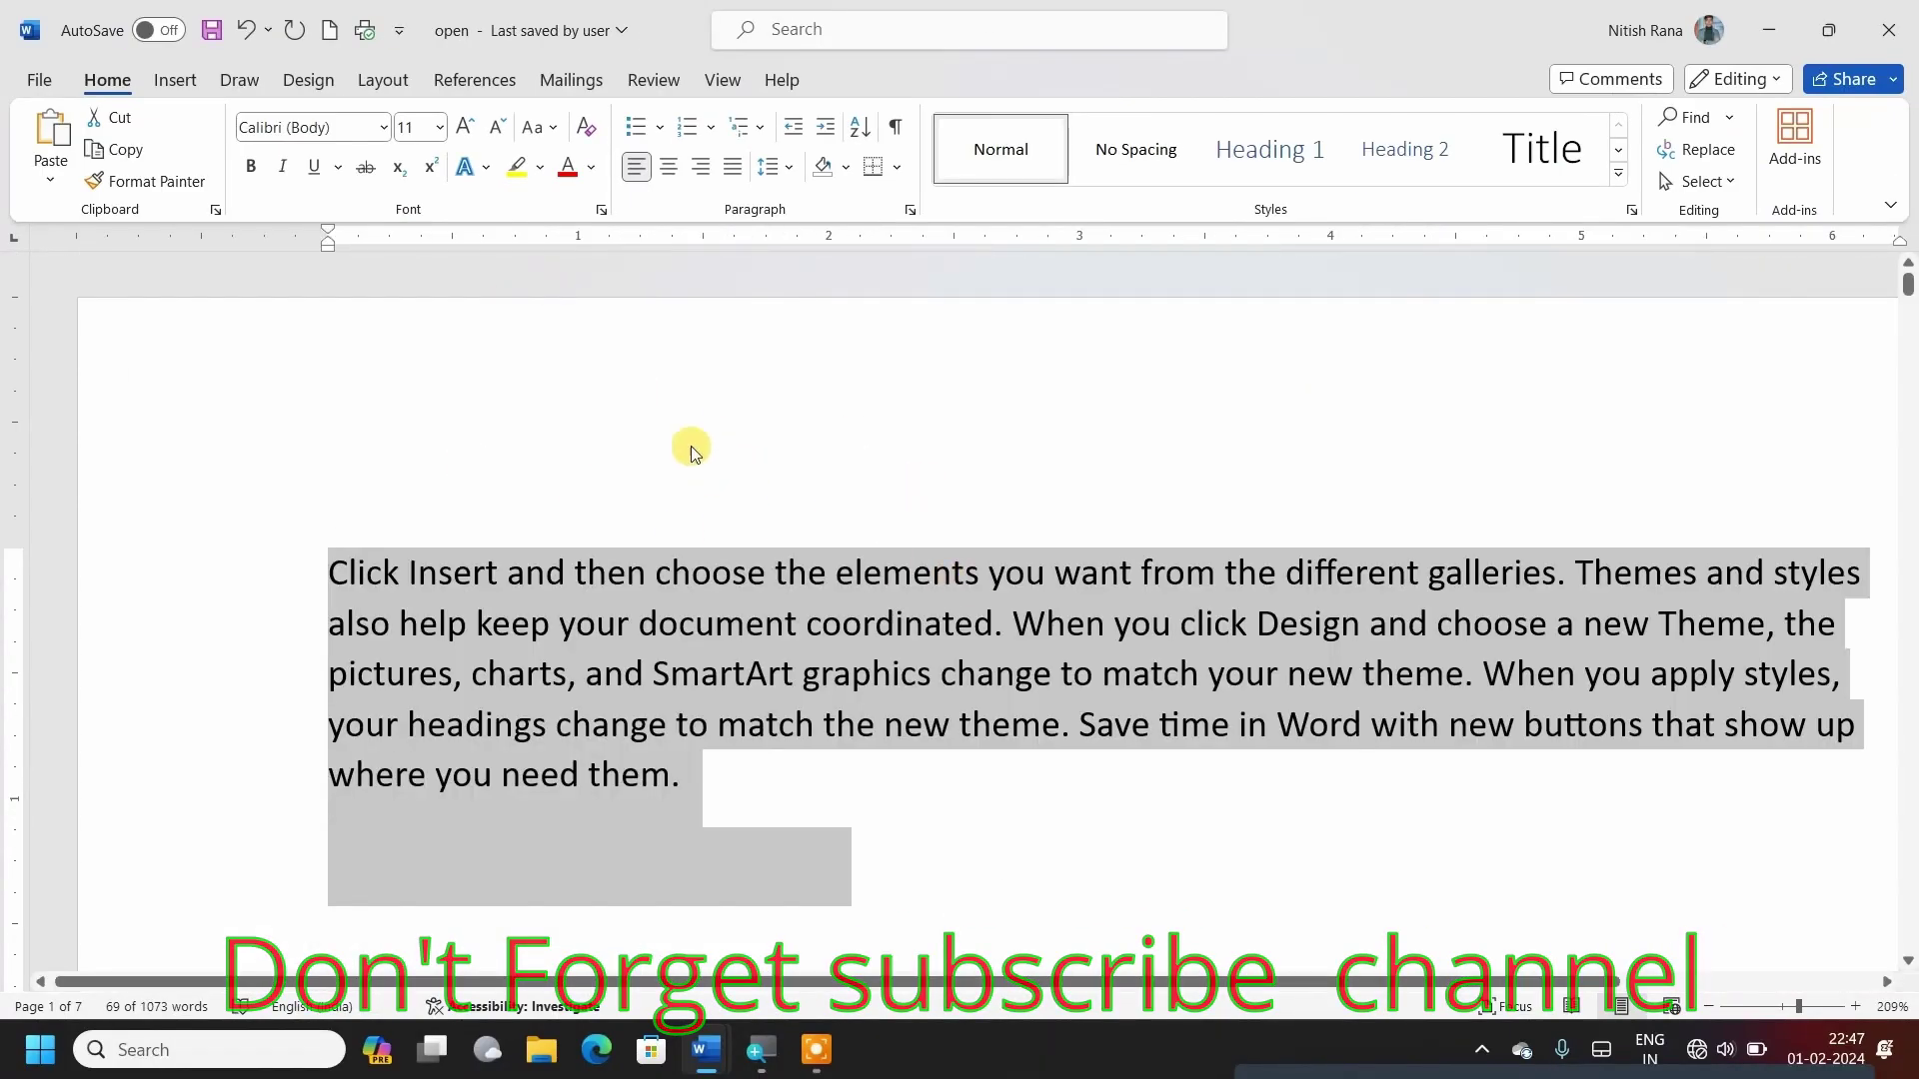
# Apply lowercase, UPPERCASE, Capitalize Each Word and tOGGLE cASE to the paragraph, finishing in Sentence case.
pyautogui.click(541, 128)
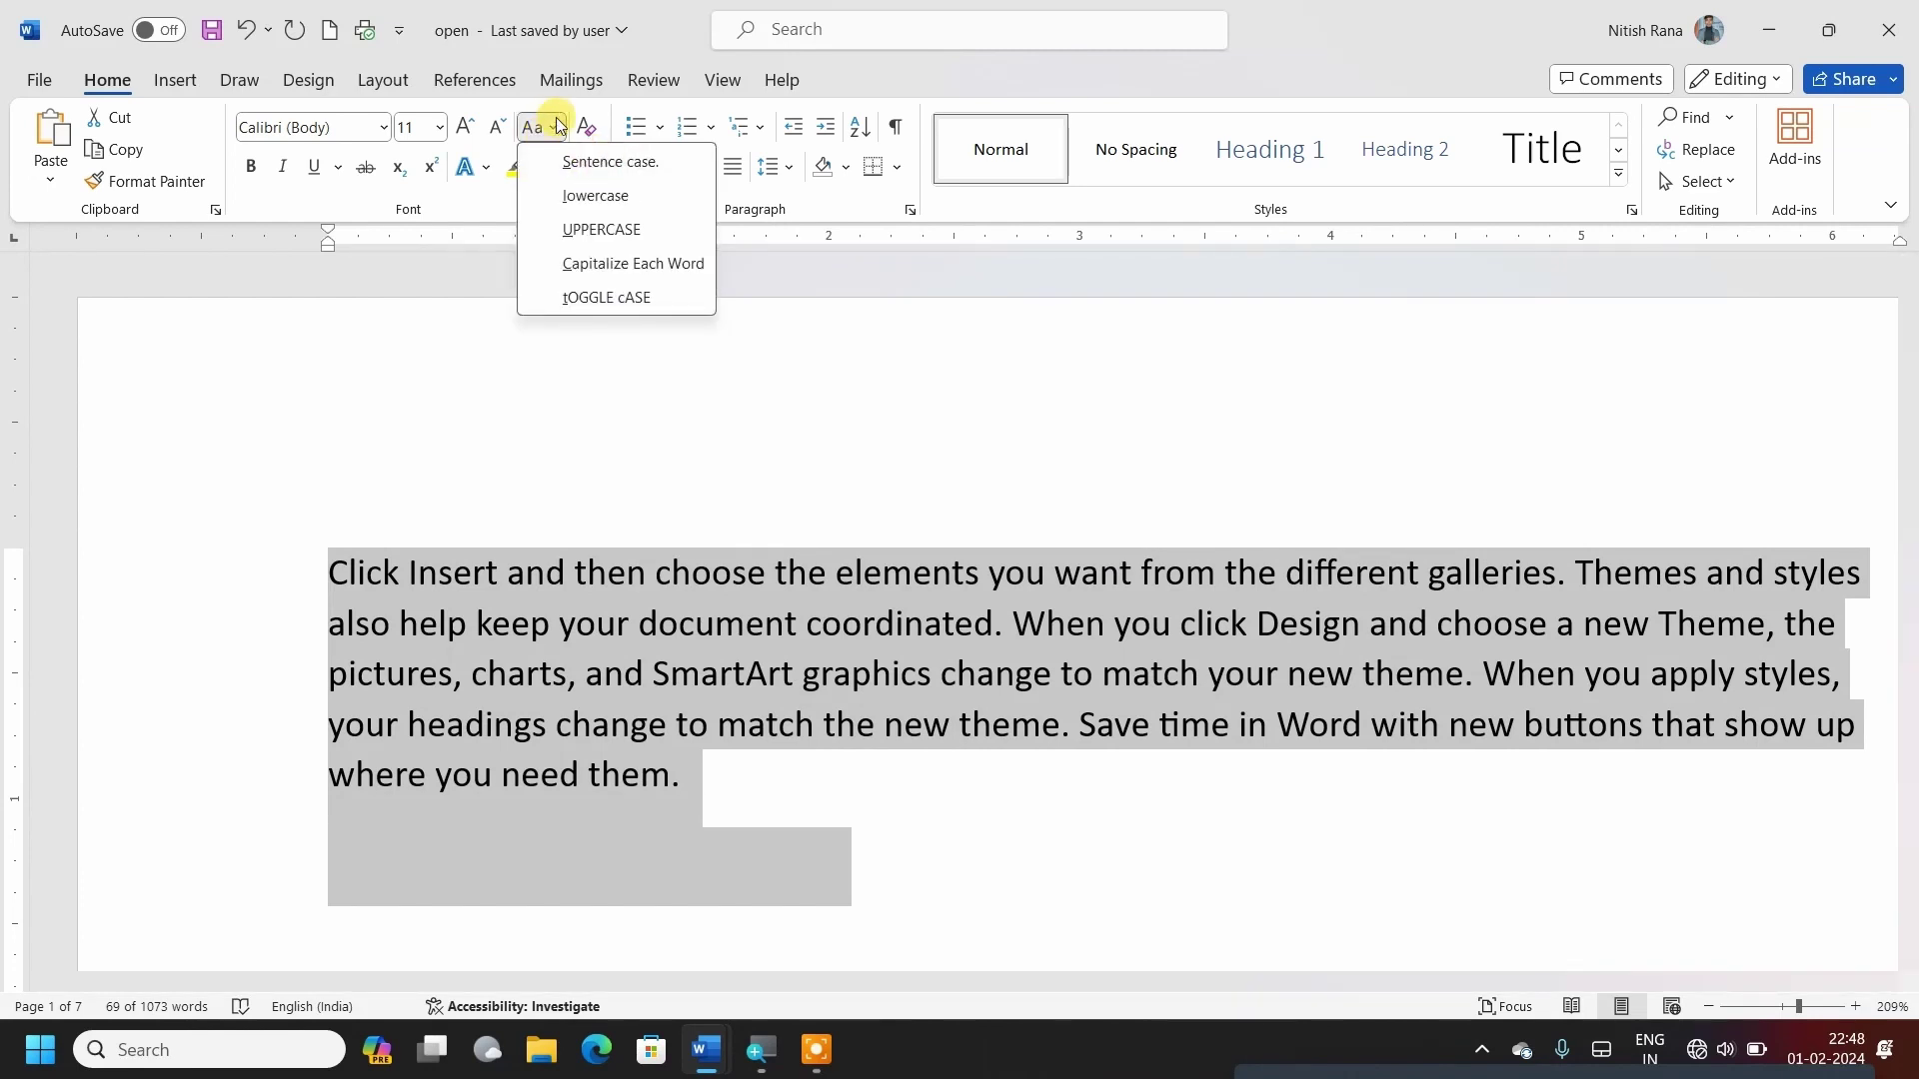
pyautogui.click(599, 196)
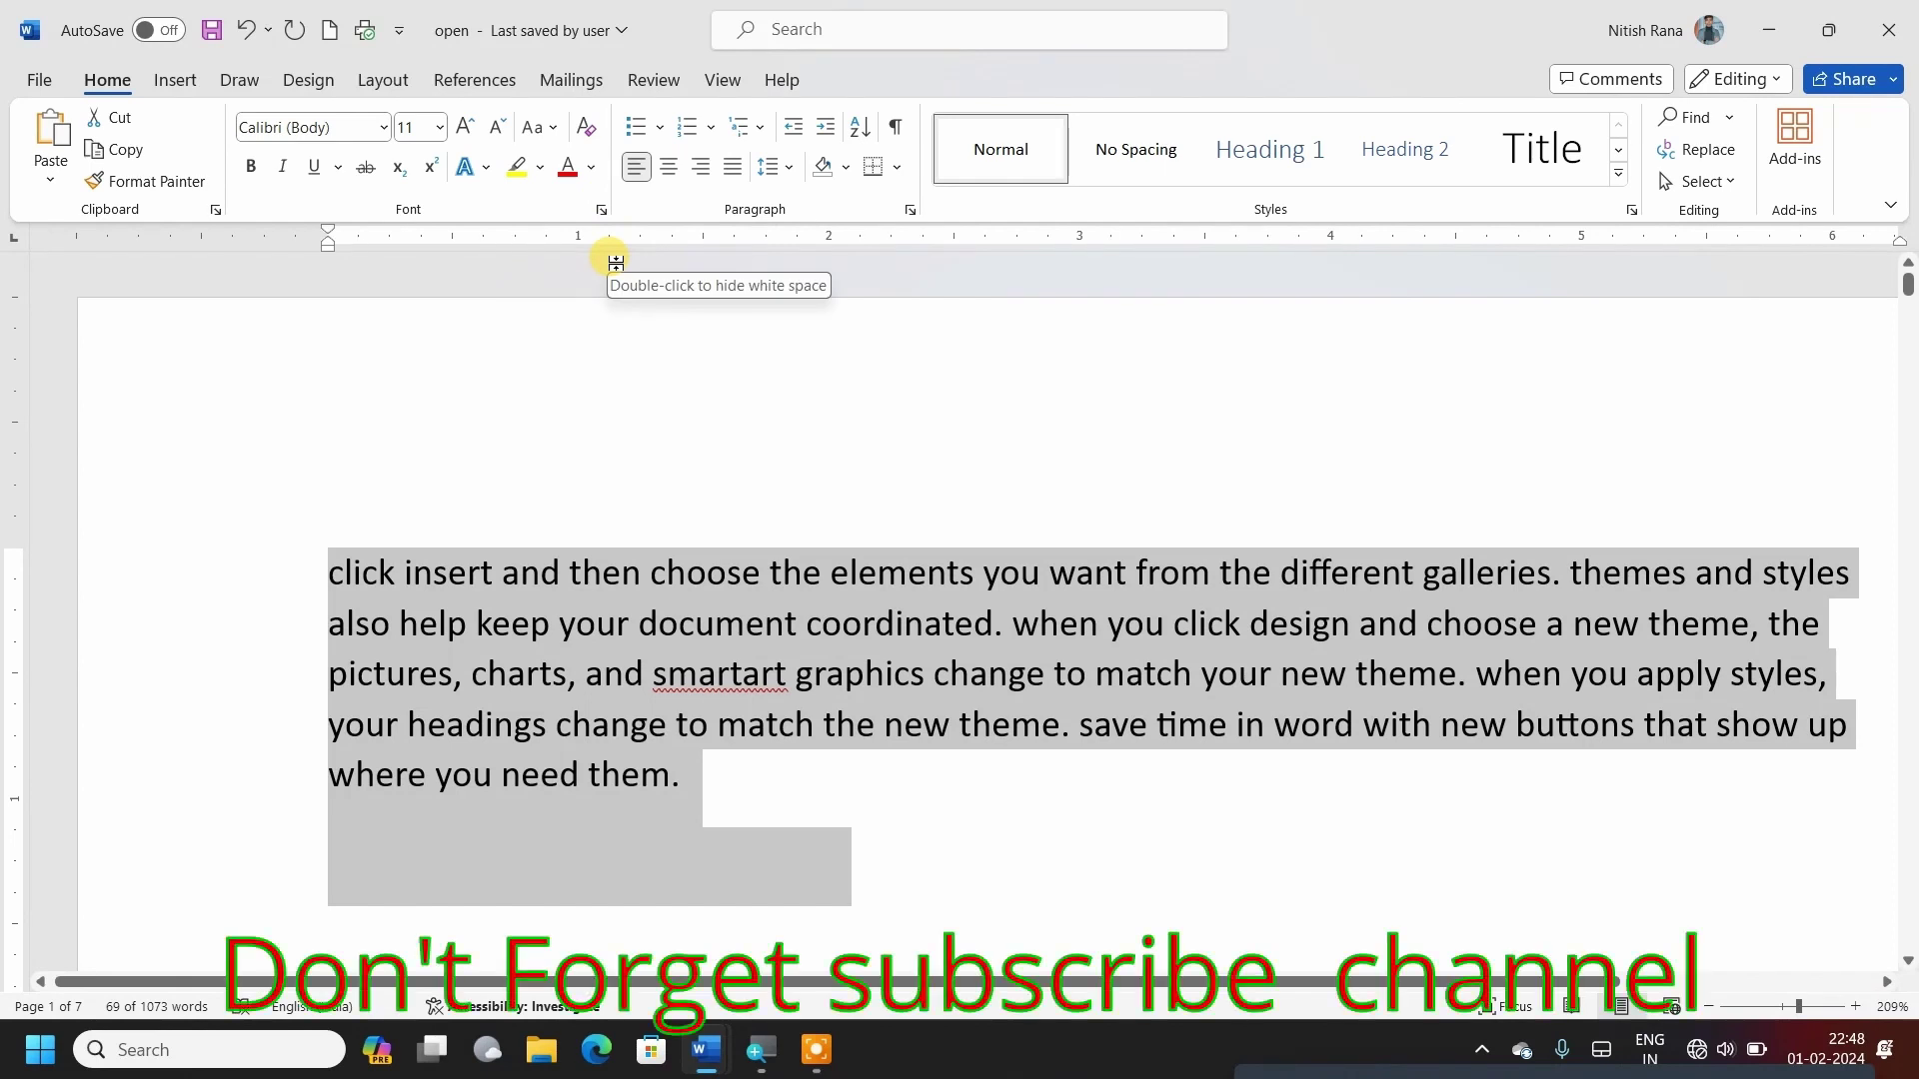
pyautogui.click(553, 127)
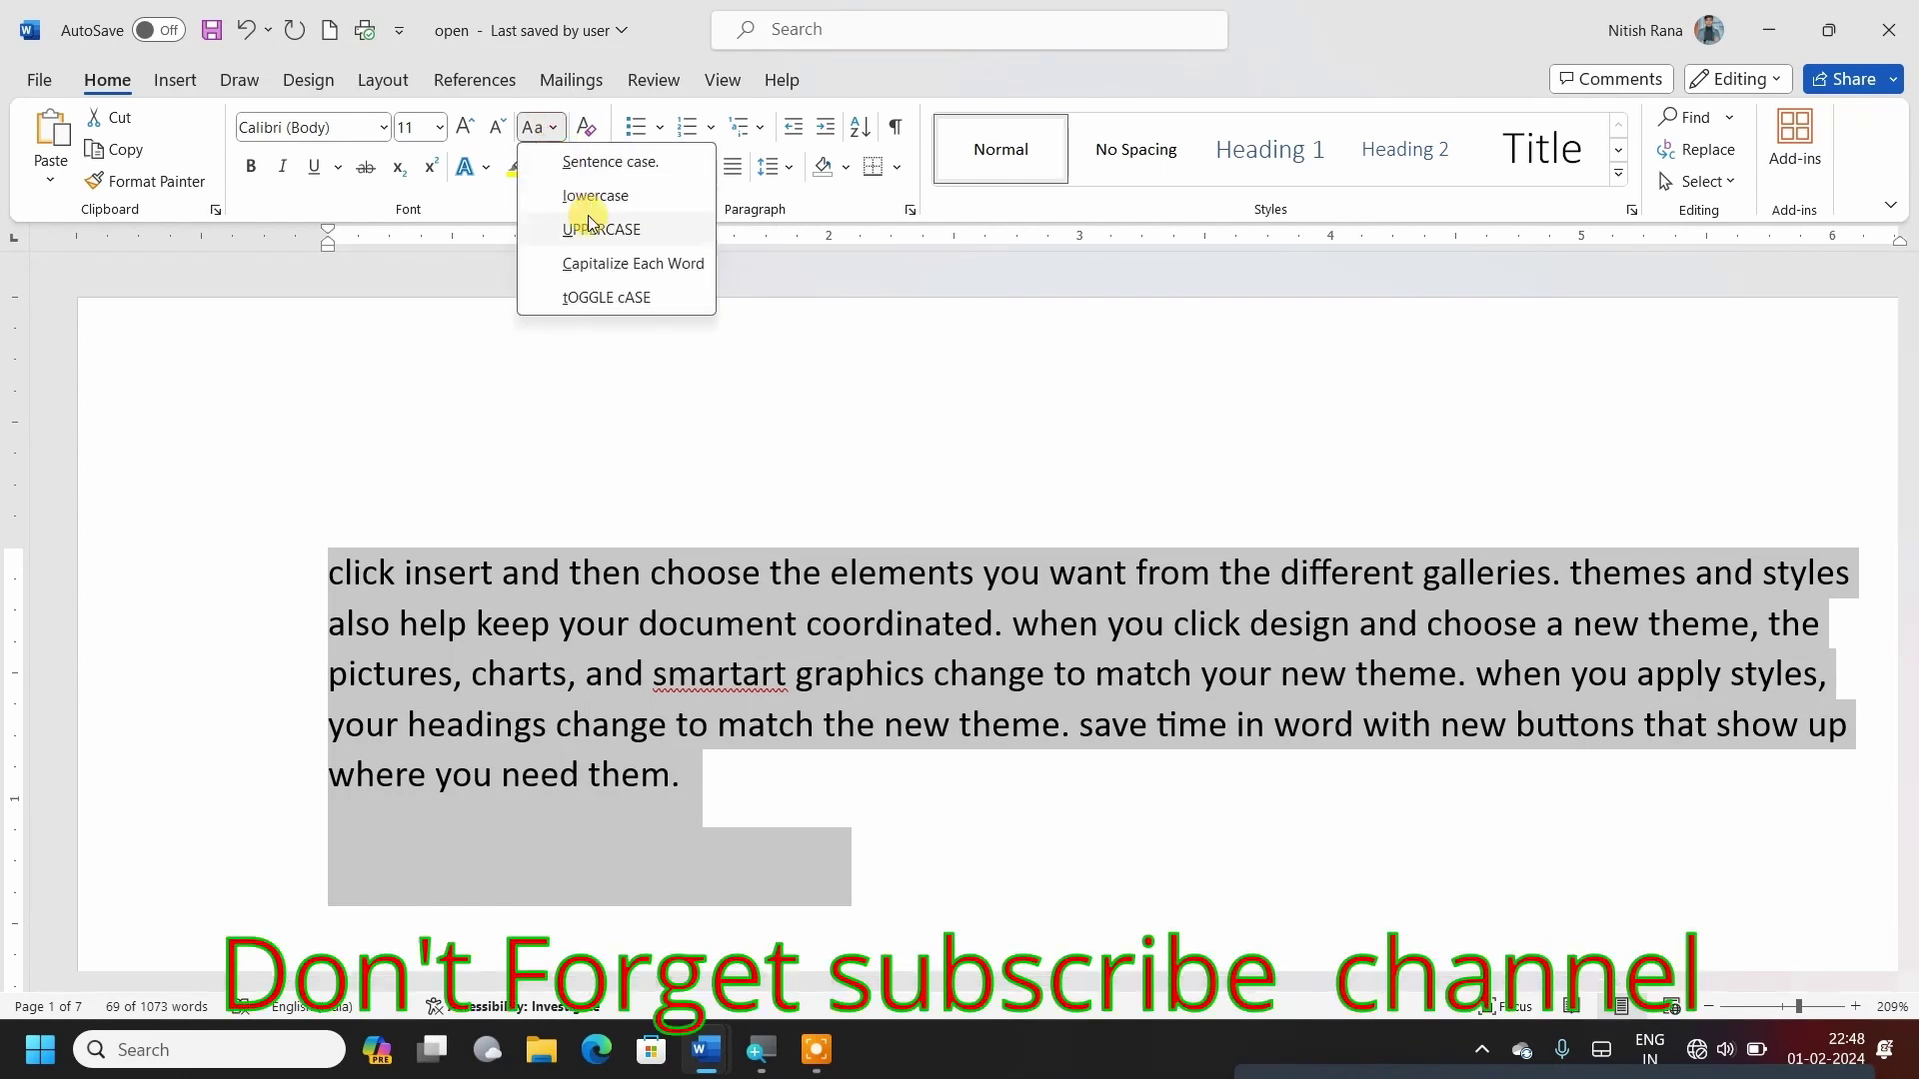
pyautogui.click(603, 232)
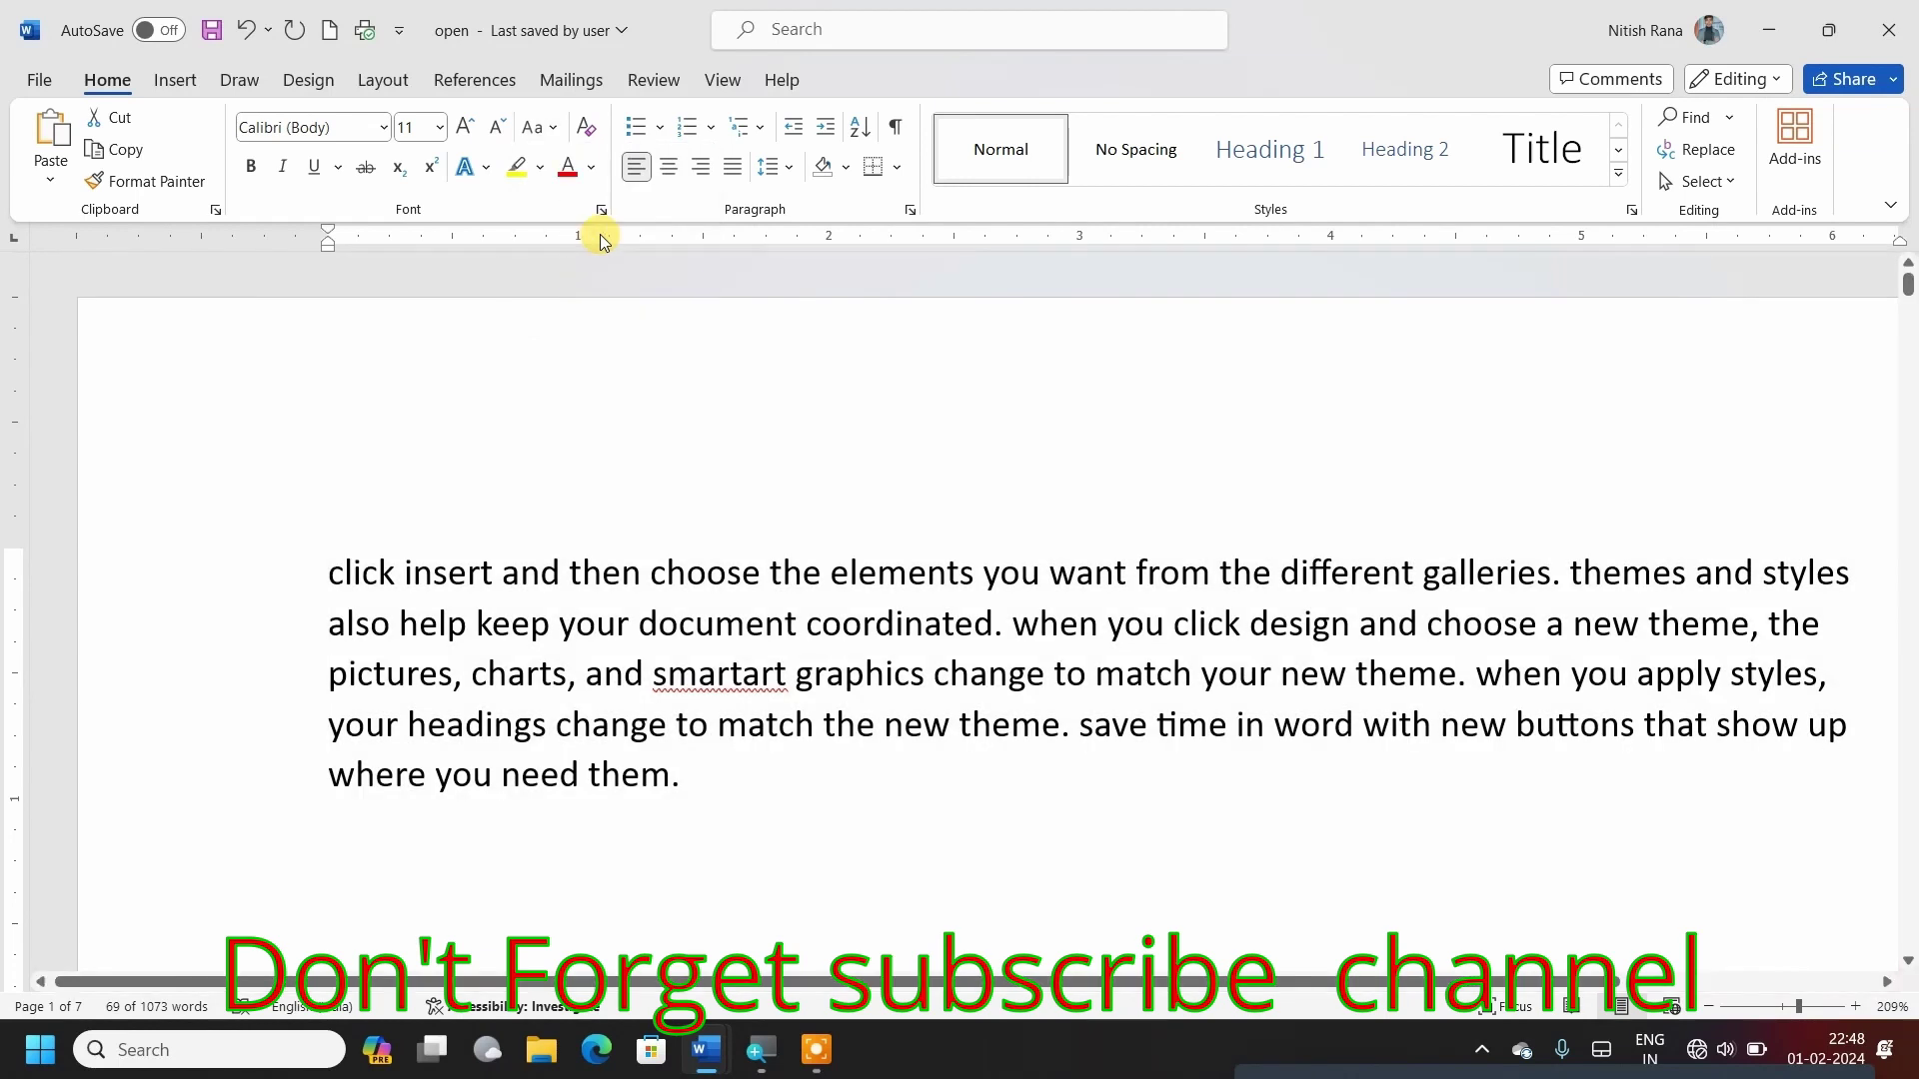
pyautogui.click(540, 127)
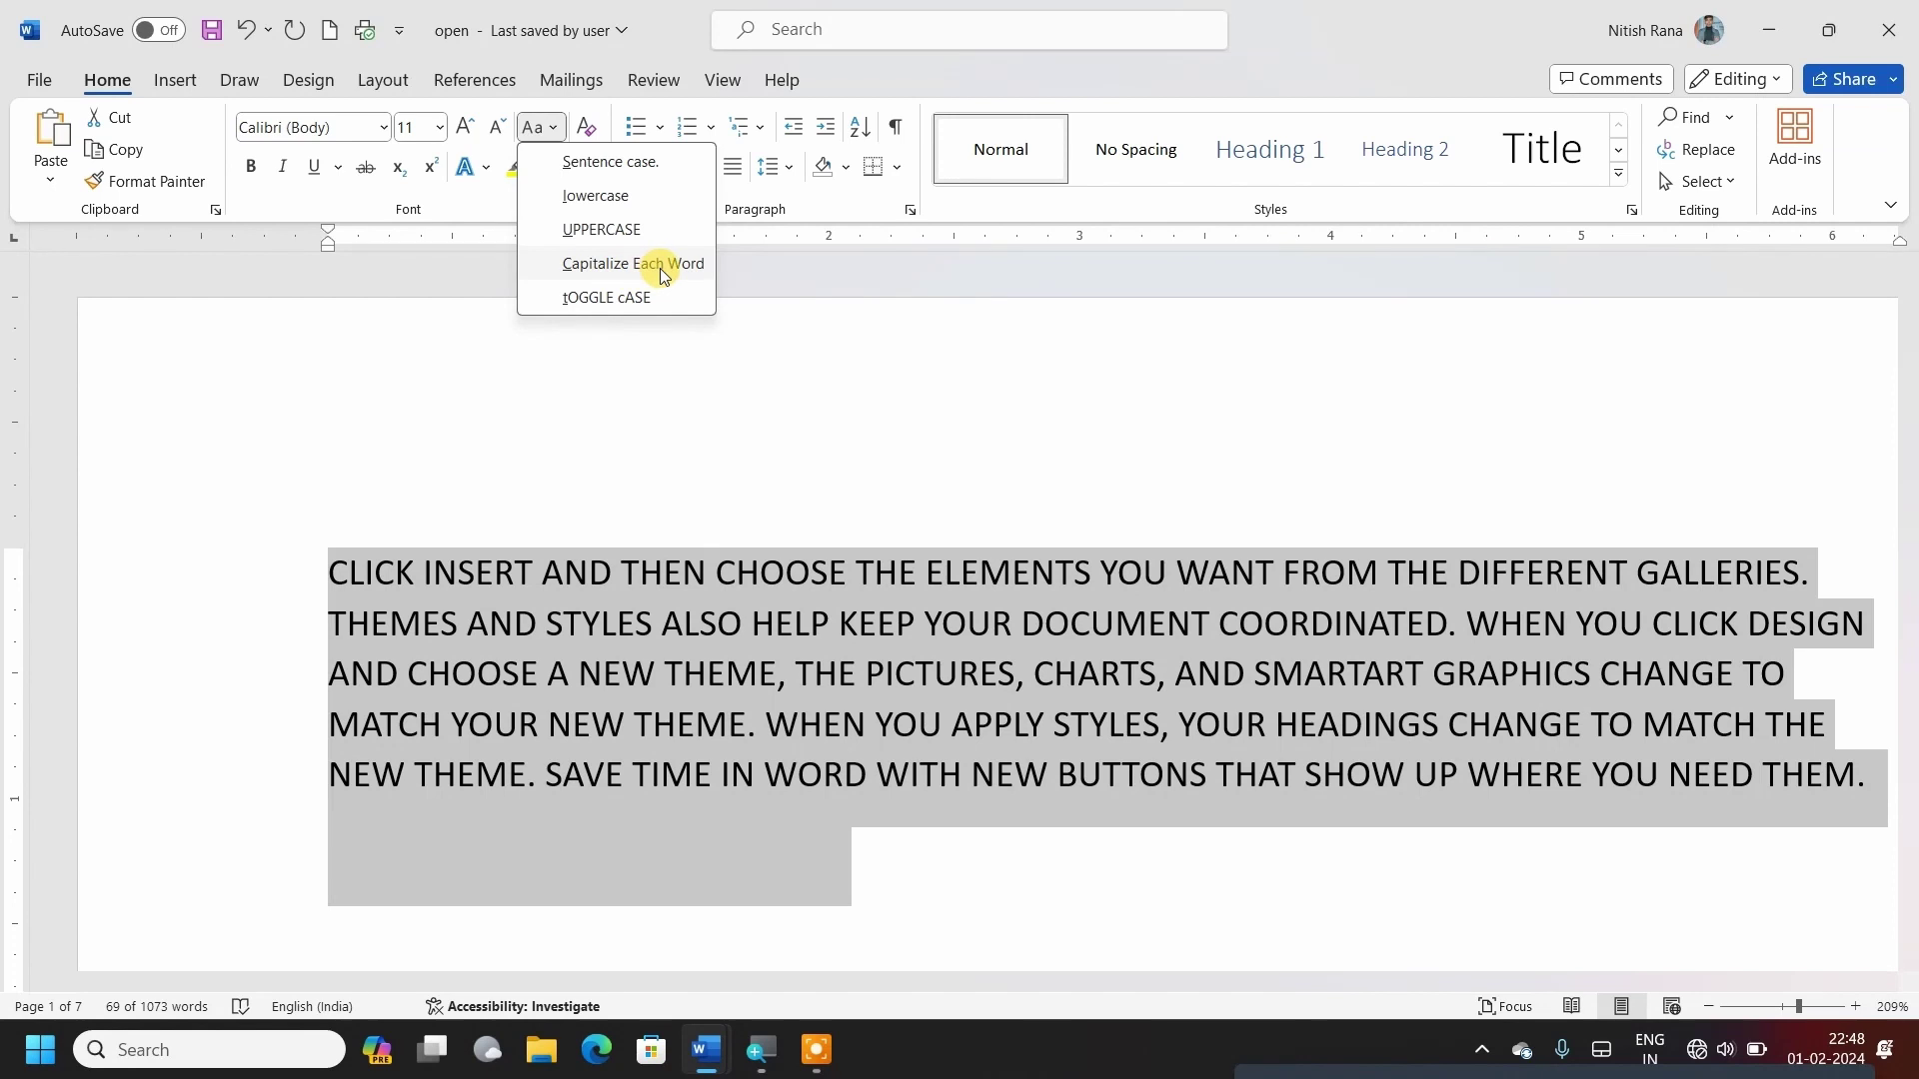
pyautogui.click(660, 265)
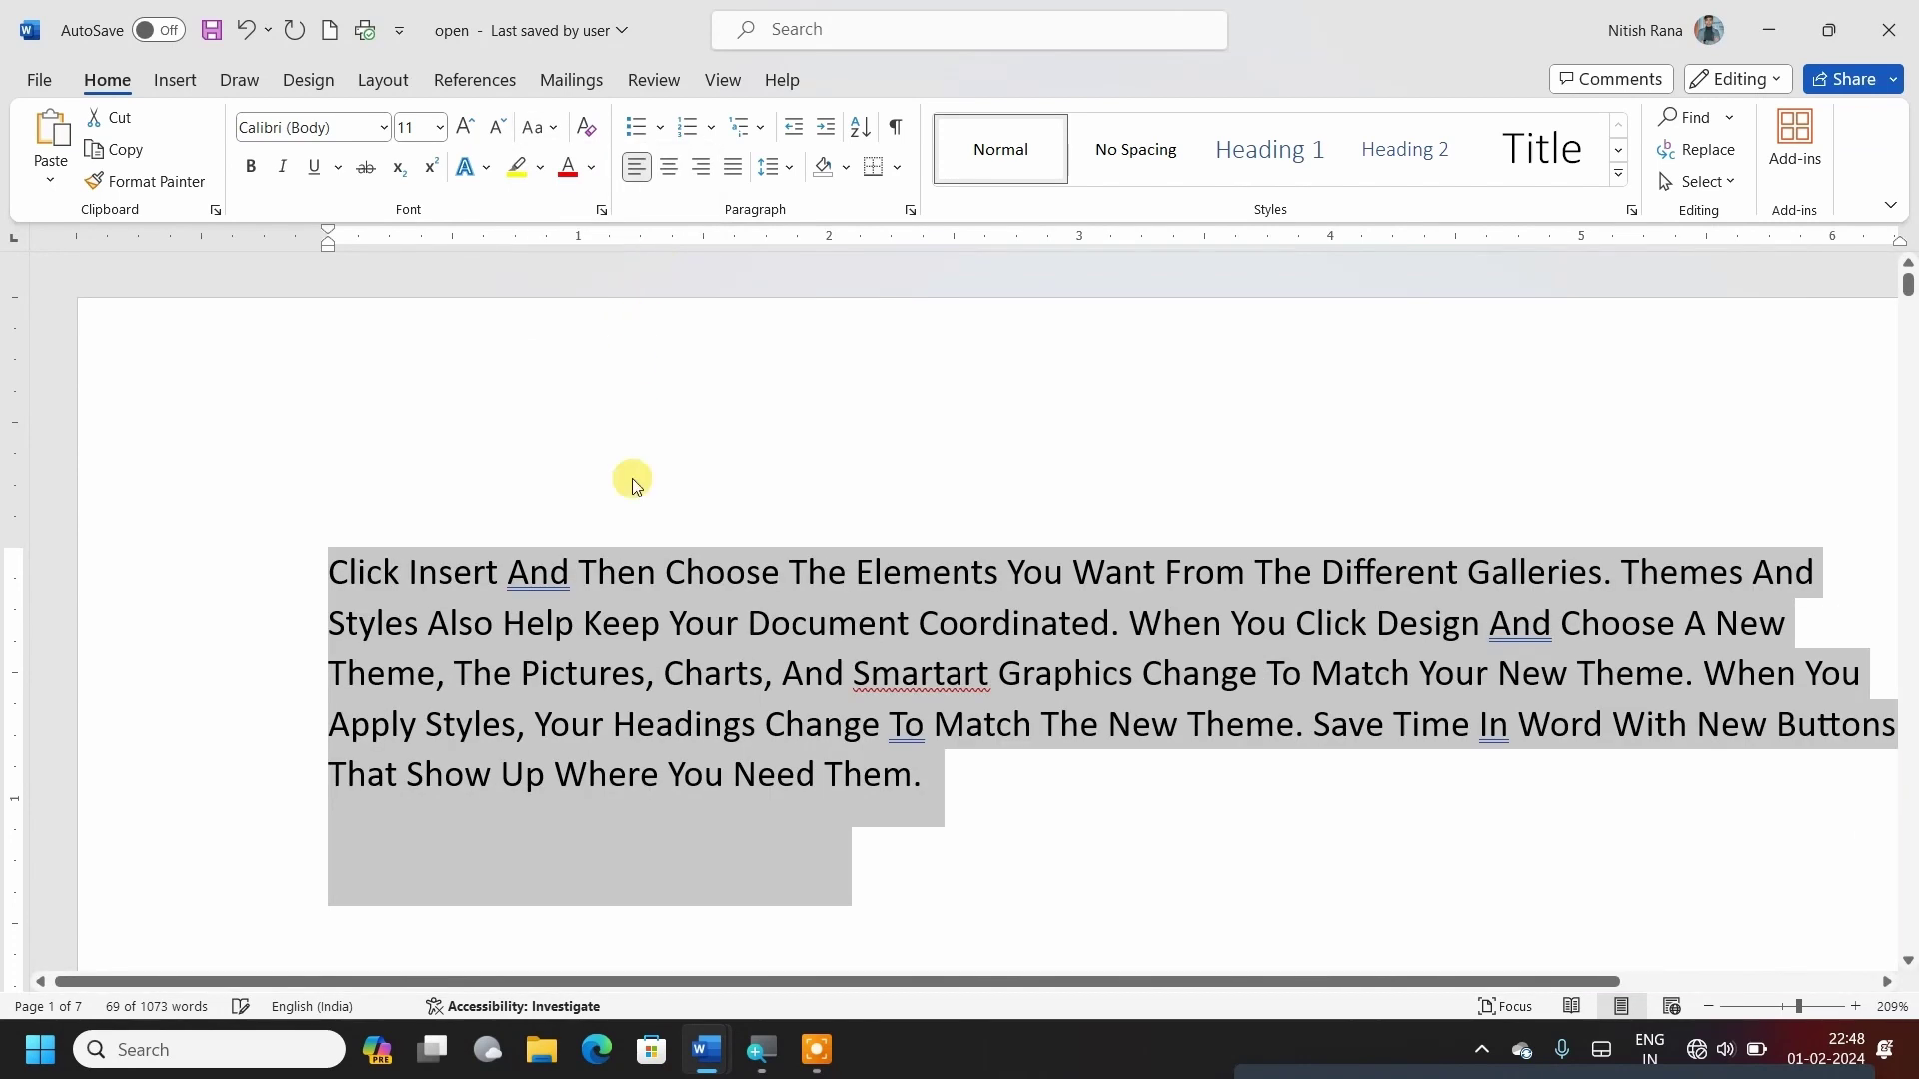
pyautogui.click(540, 127)
pyautogui.click(596, 296)
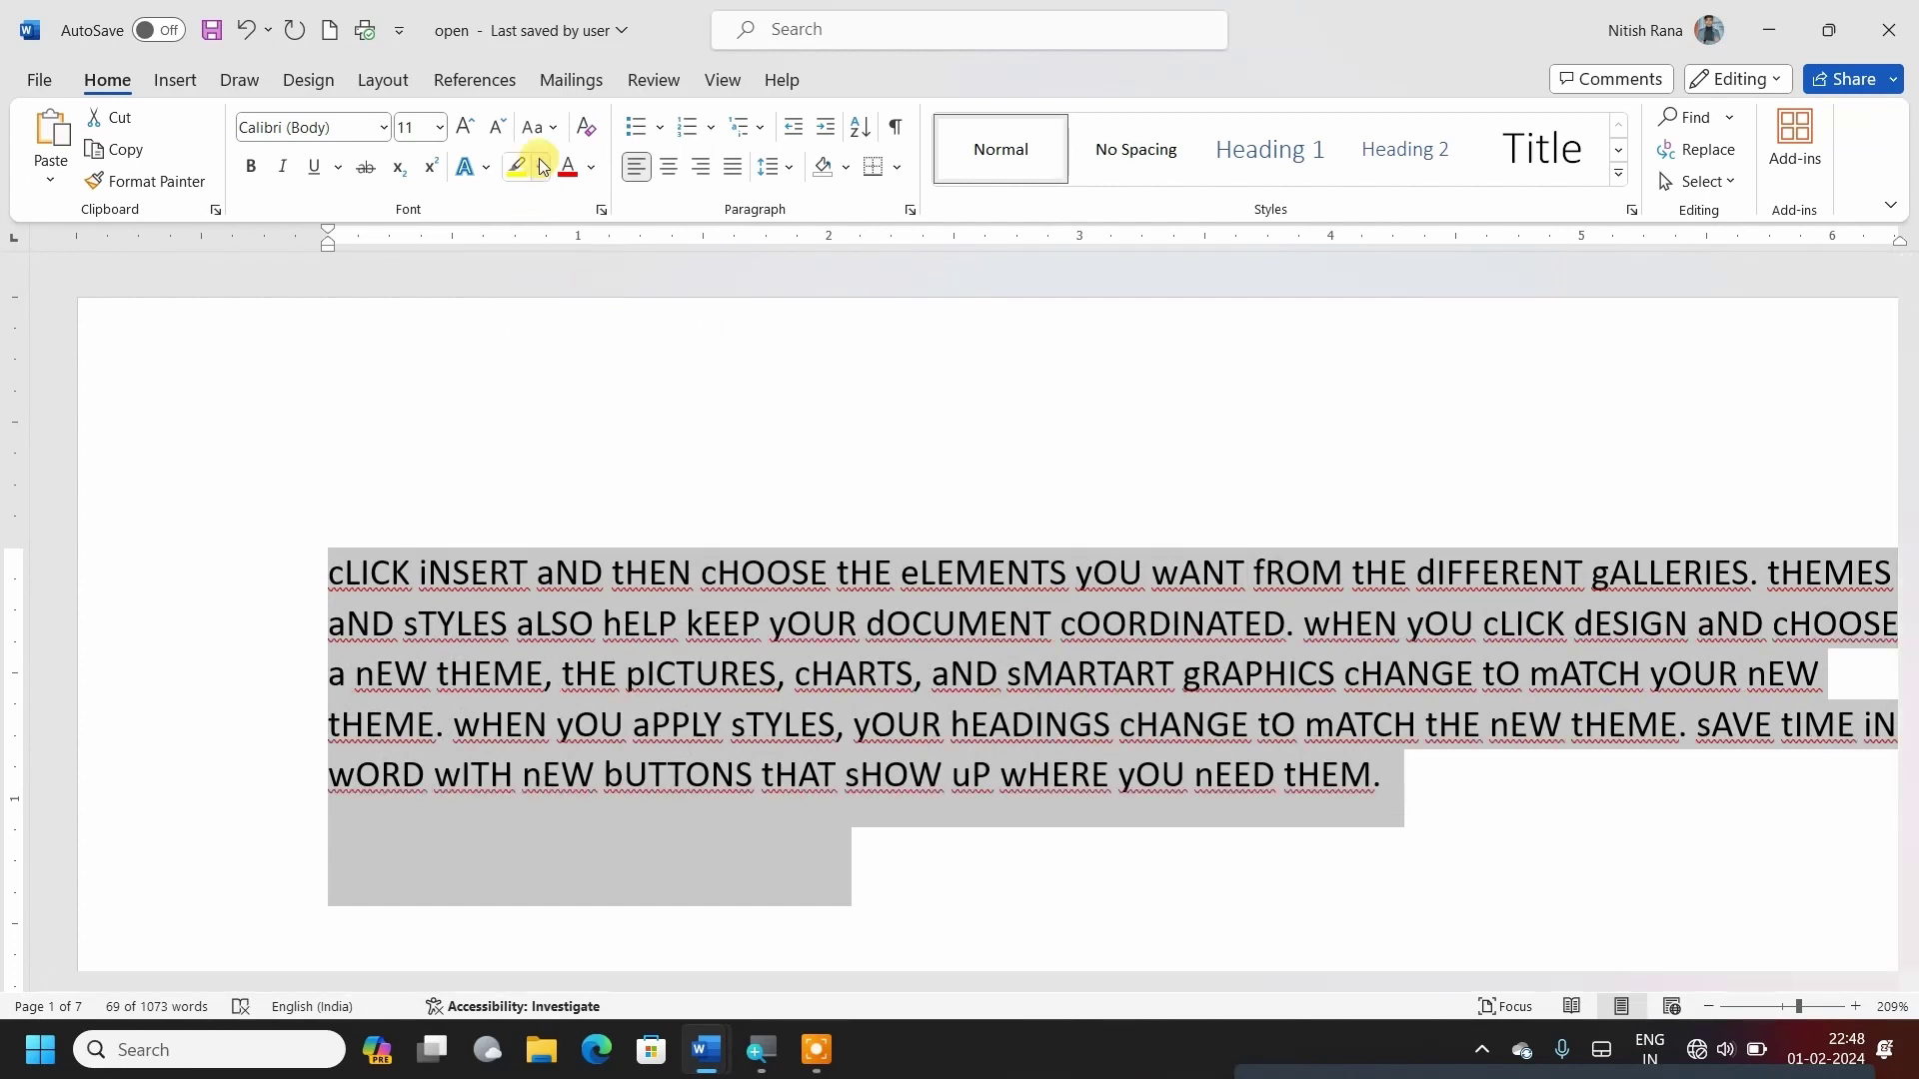
pyautogui.click(553, 128)
pyautogui.click(580, 158)
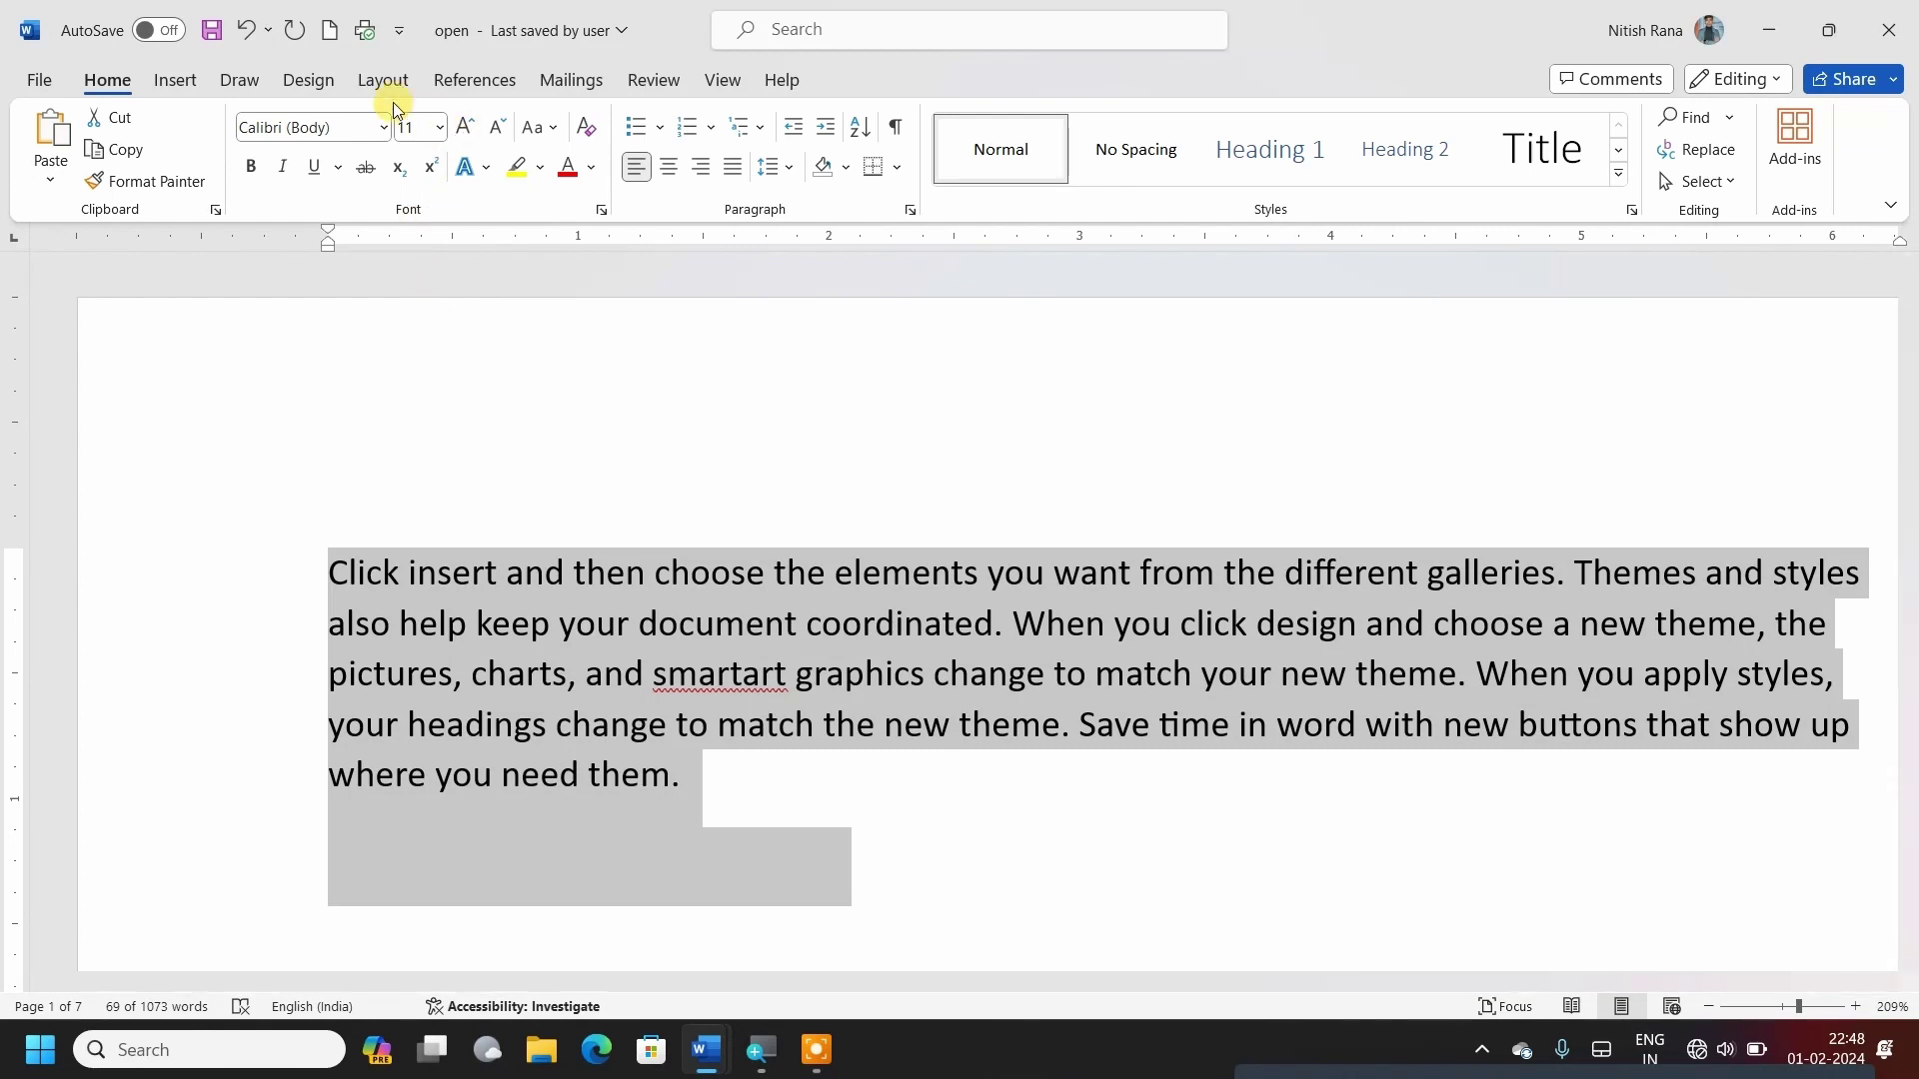
# Start a new page below the paragraph and type co2.
pyautogui.scroll(-4, 559, 600)
pyautogui.click(556, 587)
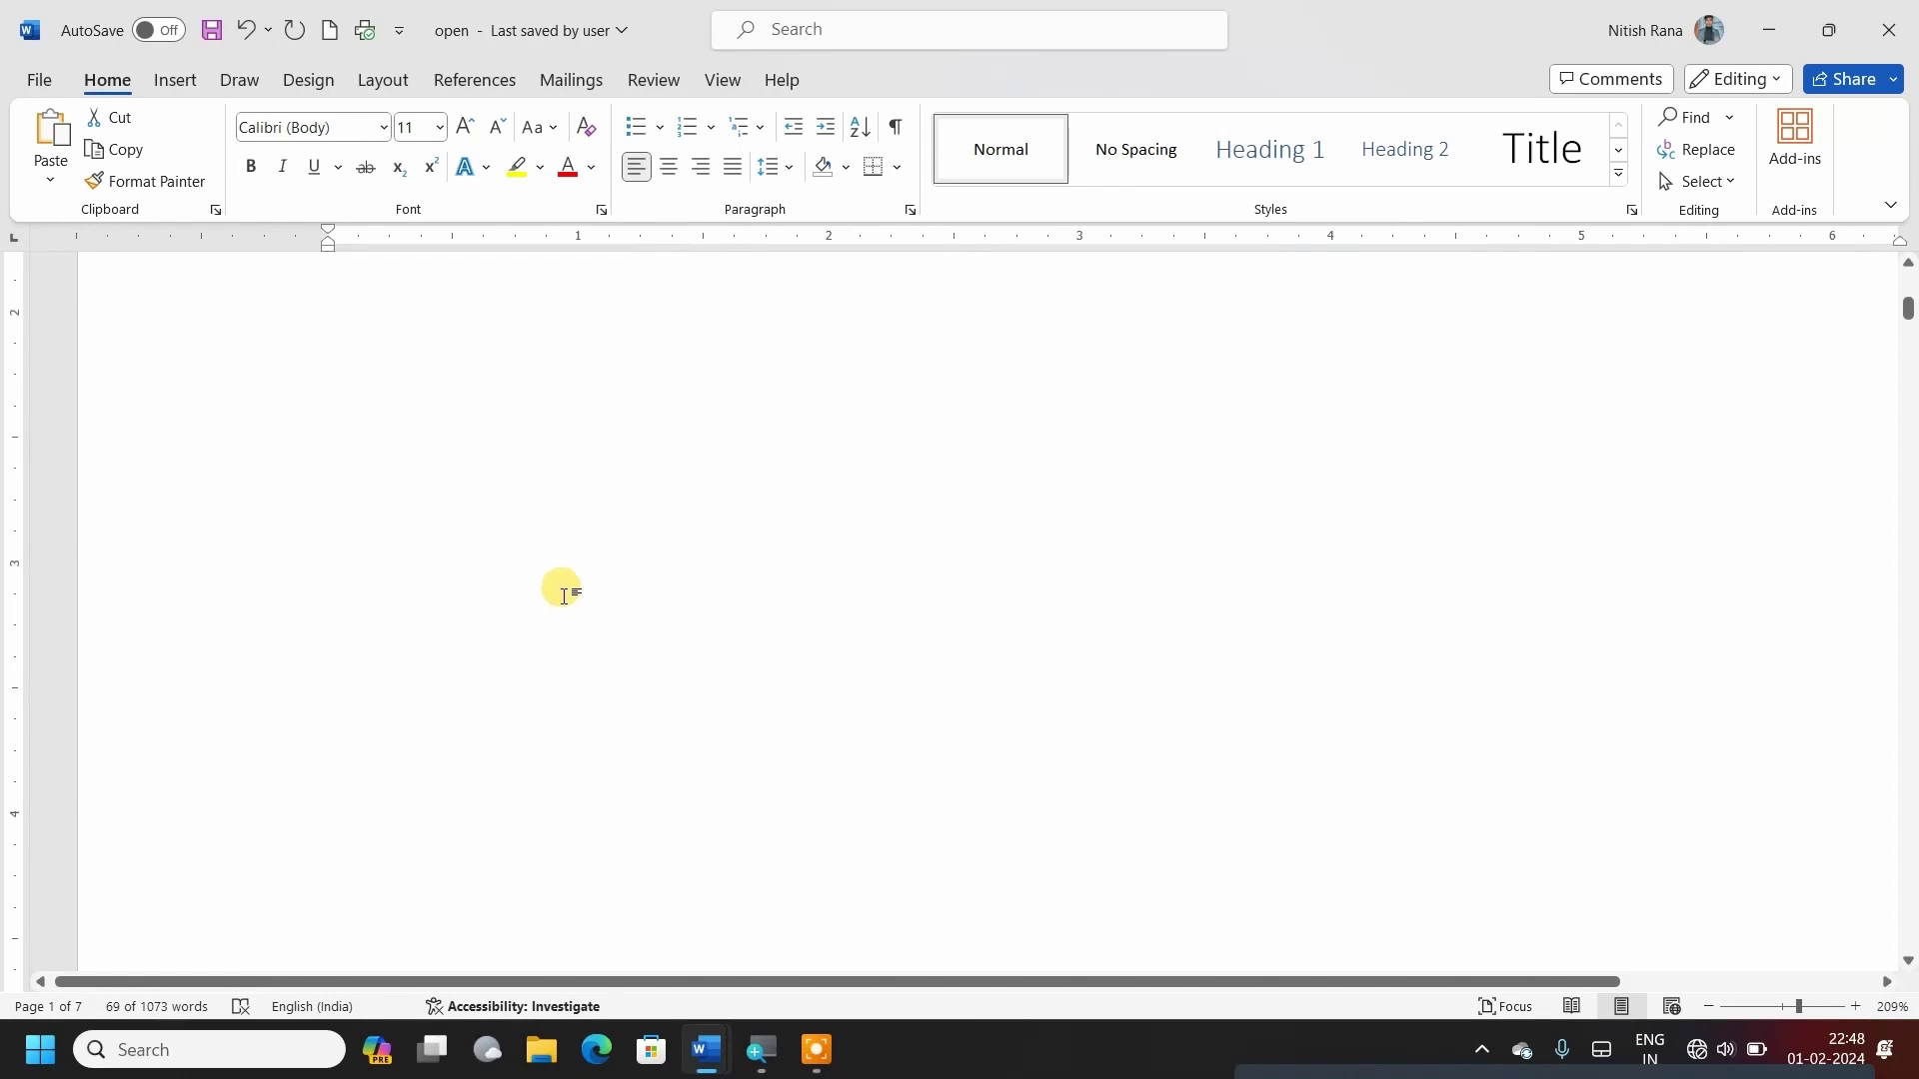
pyautogui.scroll(1, 621, 423)
pyautogui.scroll(1, 621, 422)
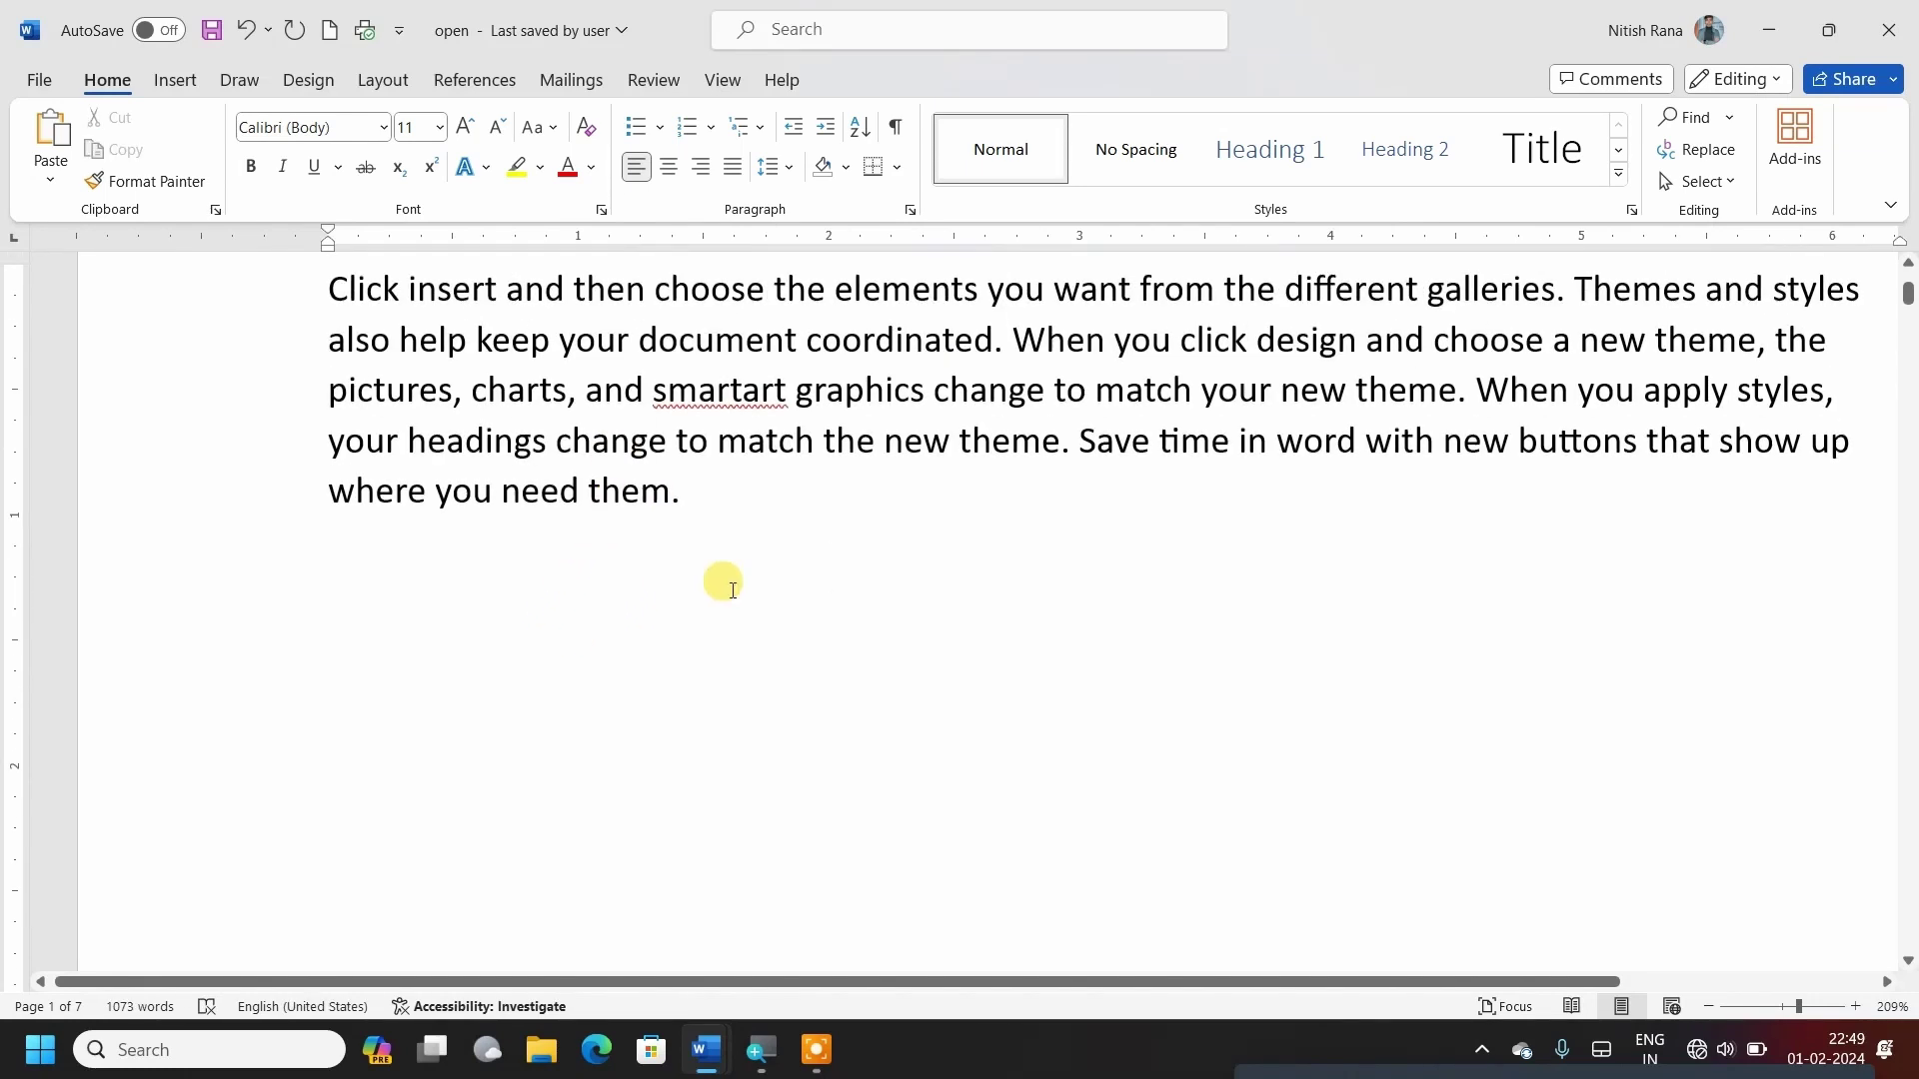
pyautogui.hotkey('ctrl', 'Return')
pyautogui.write('co')
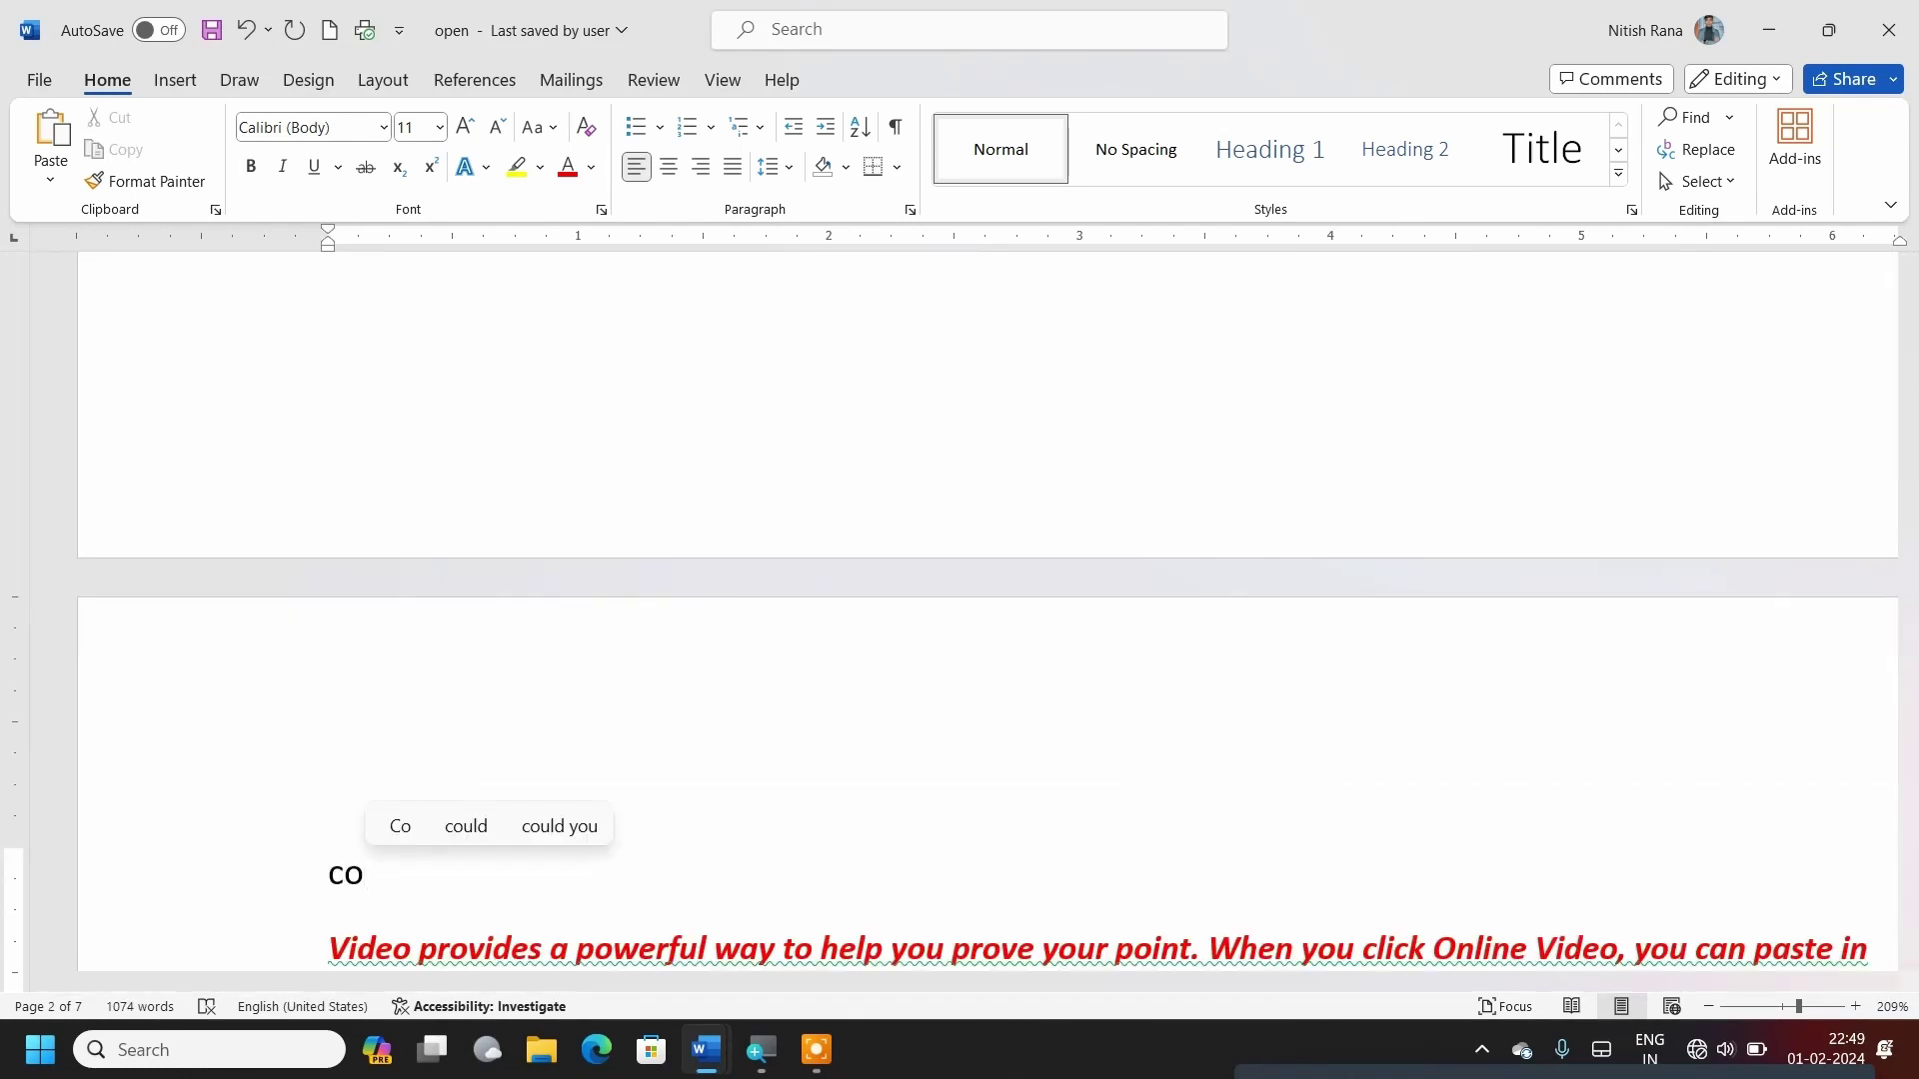
pyautogui.write('2')
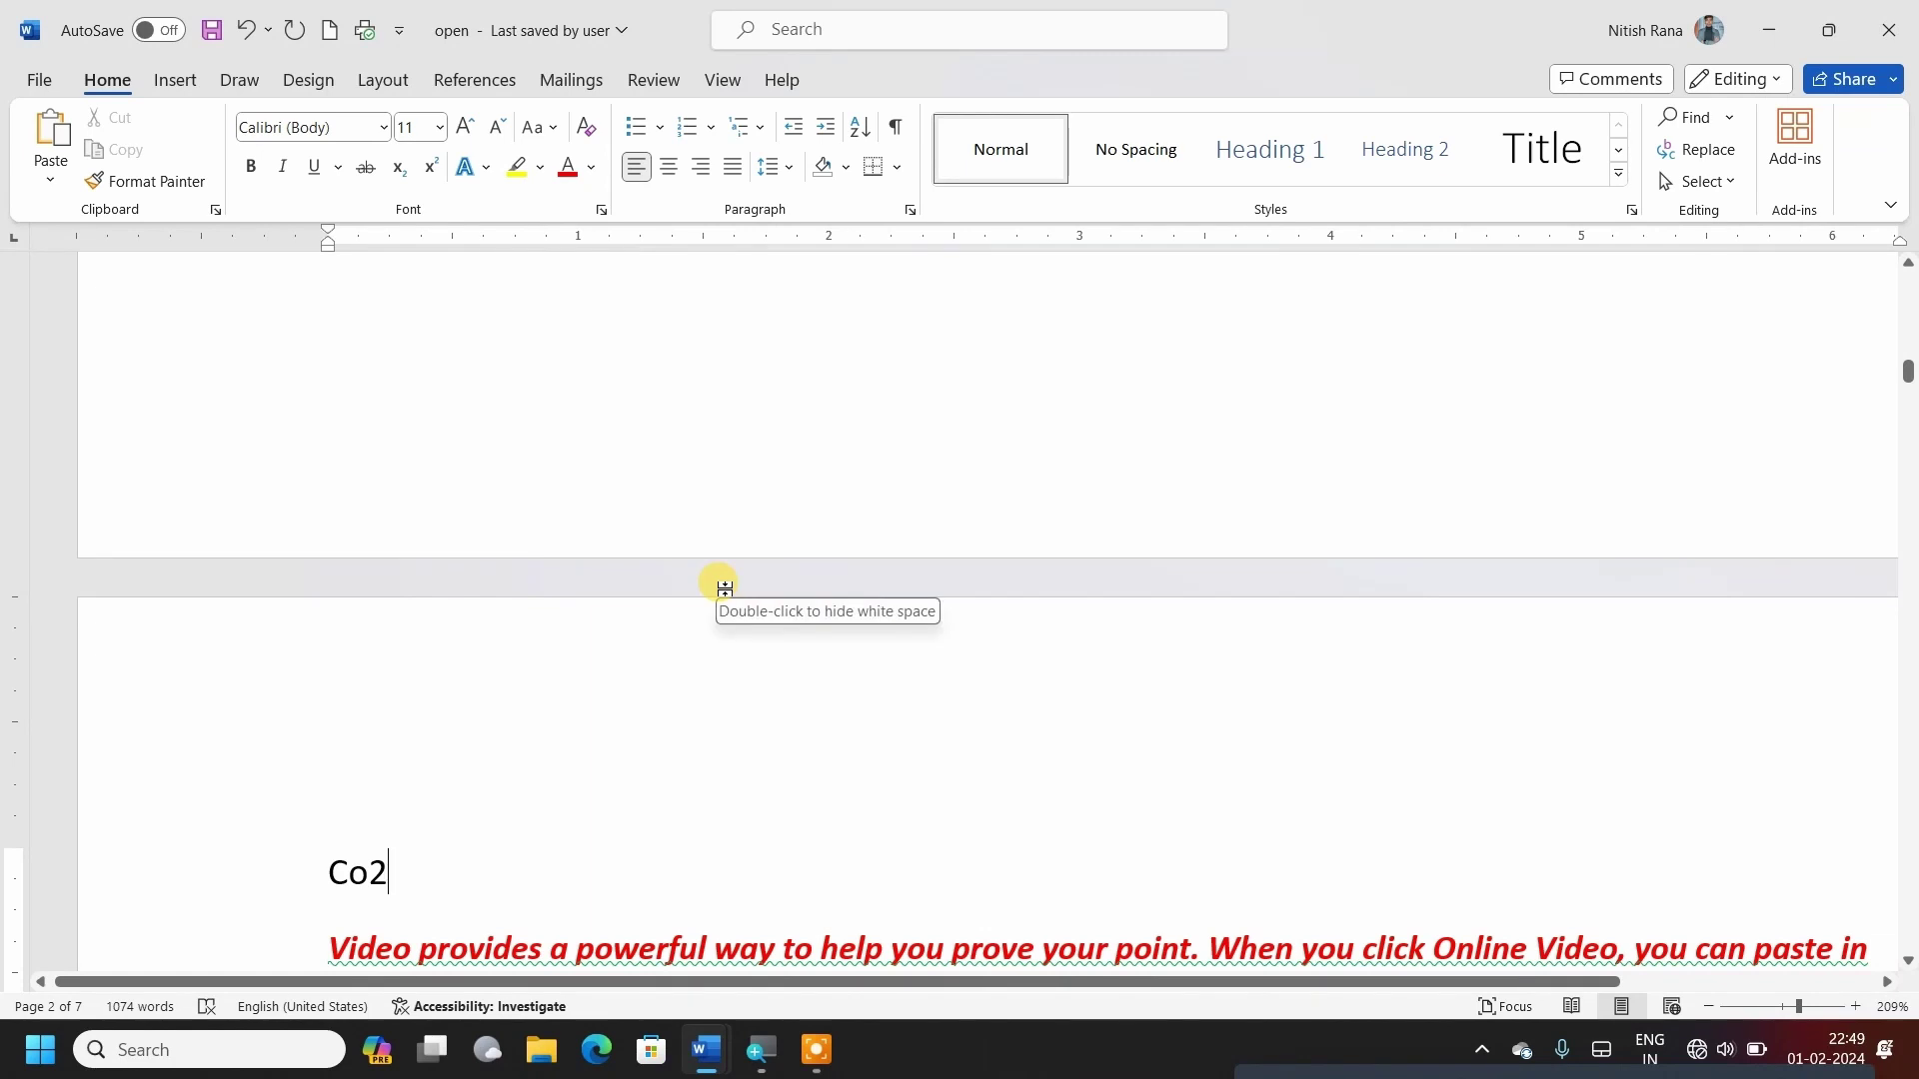
pyautogui.doubleClick(724, 588)
pyautogui.write('co')
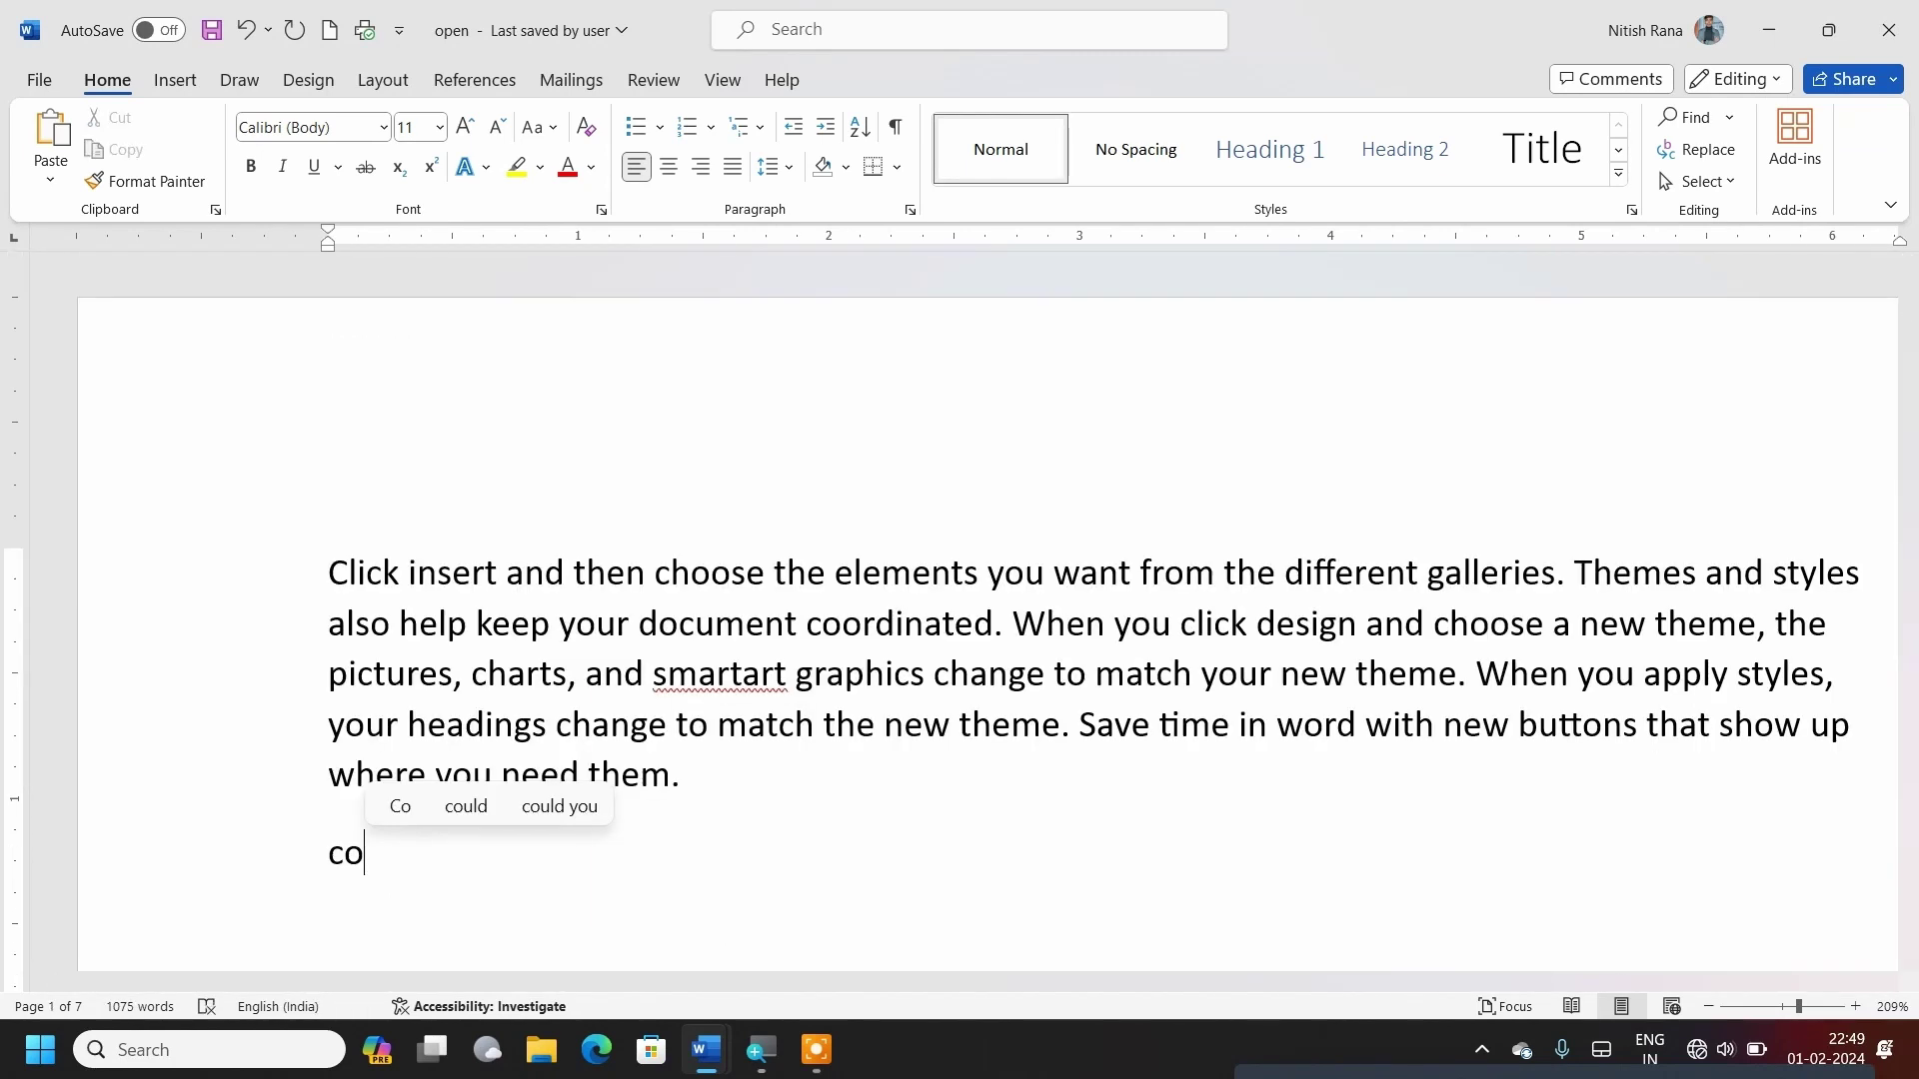
pyautogui.write('2')
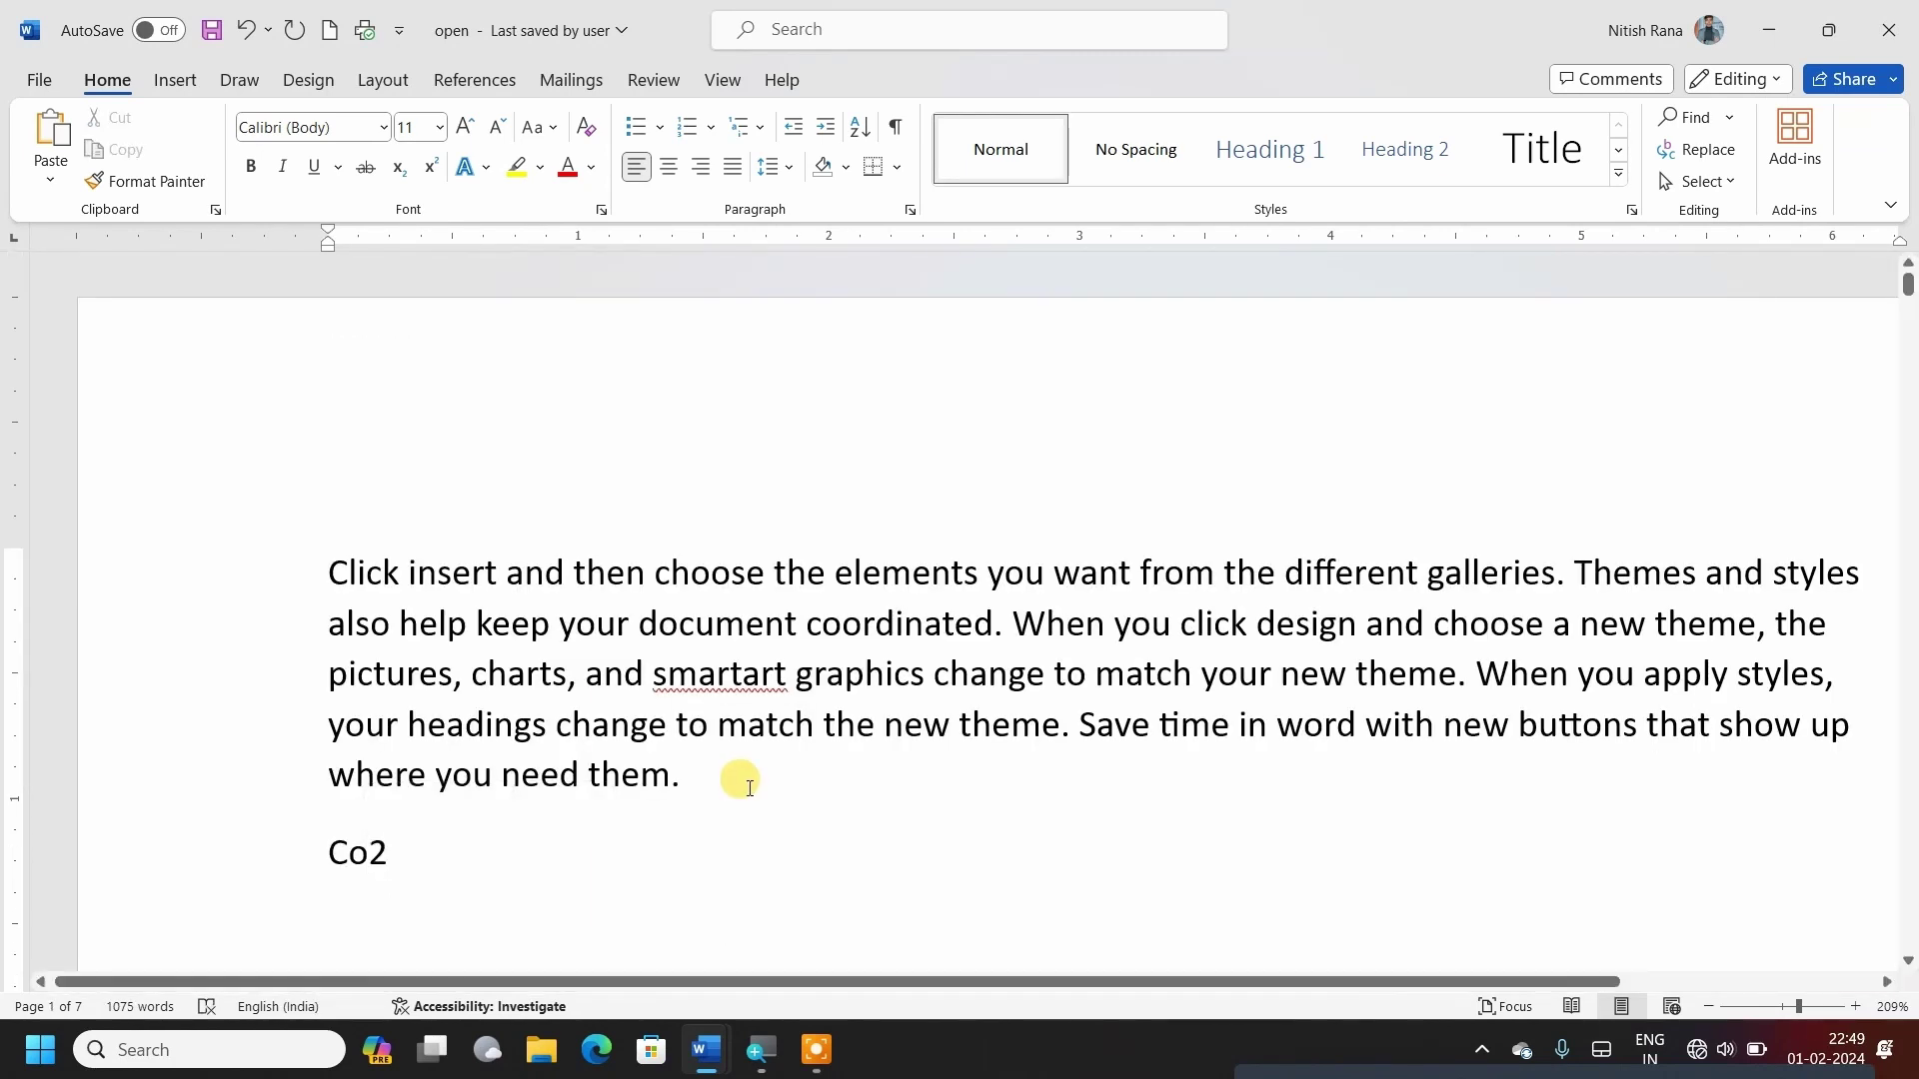
# Set Co2 to 20 pt and make its 2 a subscript.
pyautogui.moveTo(420, 852); pyautogui.dragTo(287, 867)
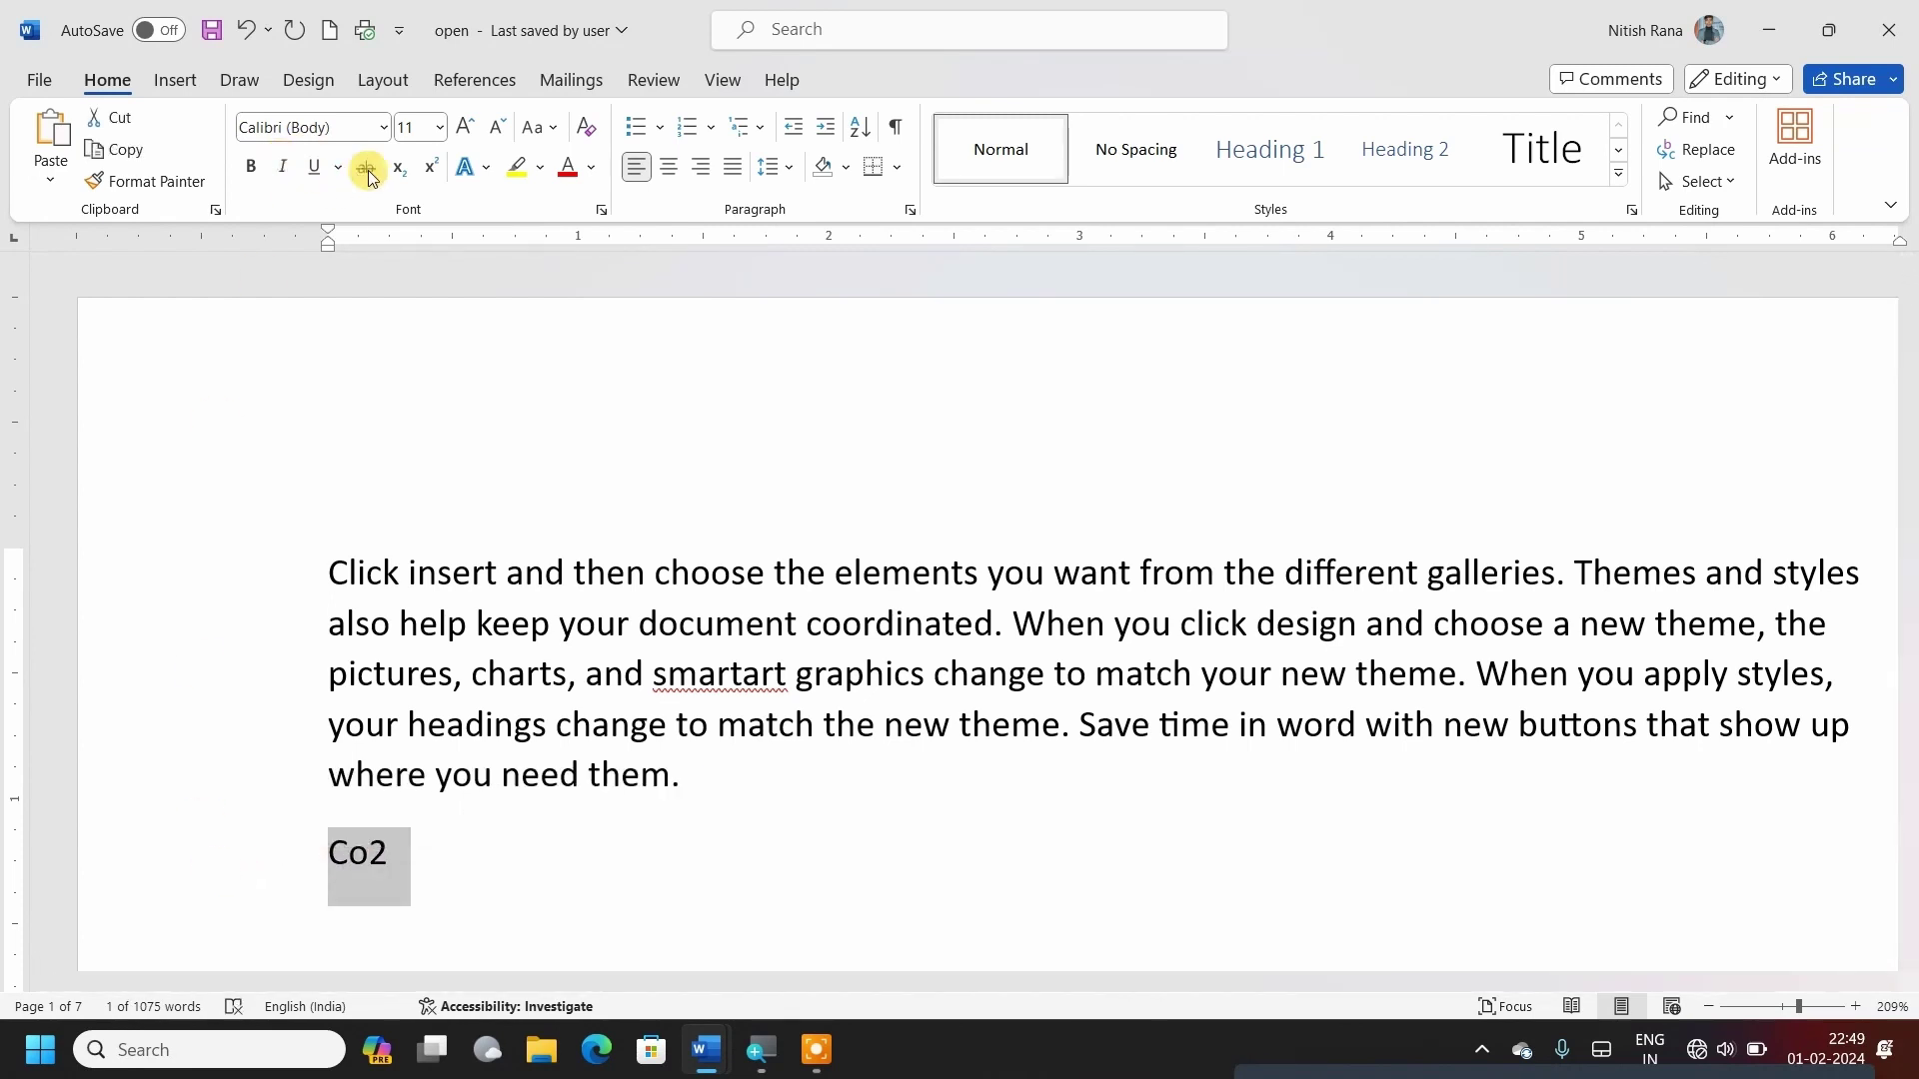
pyautogui.click(467, 127)
pyautogui.click(467, 127)
pyautogui.click(466, 127)
pyautogui.click(467, 127)
pyautogui.click(467, 127)
pyautogui.moveTo(404, 865); pyautogui.dragTo(456, 862)
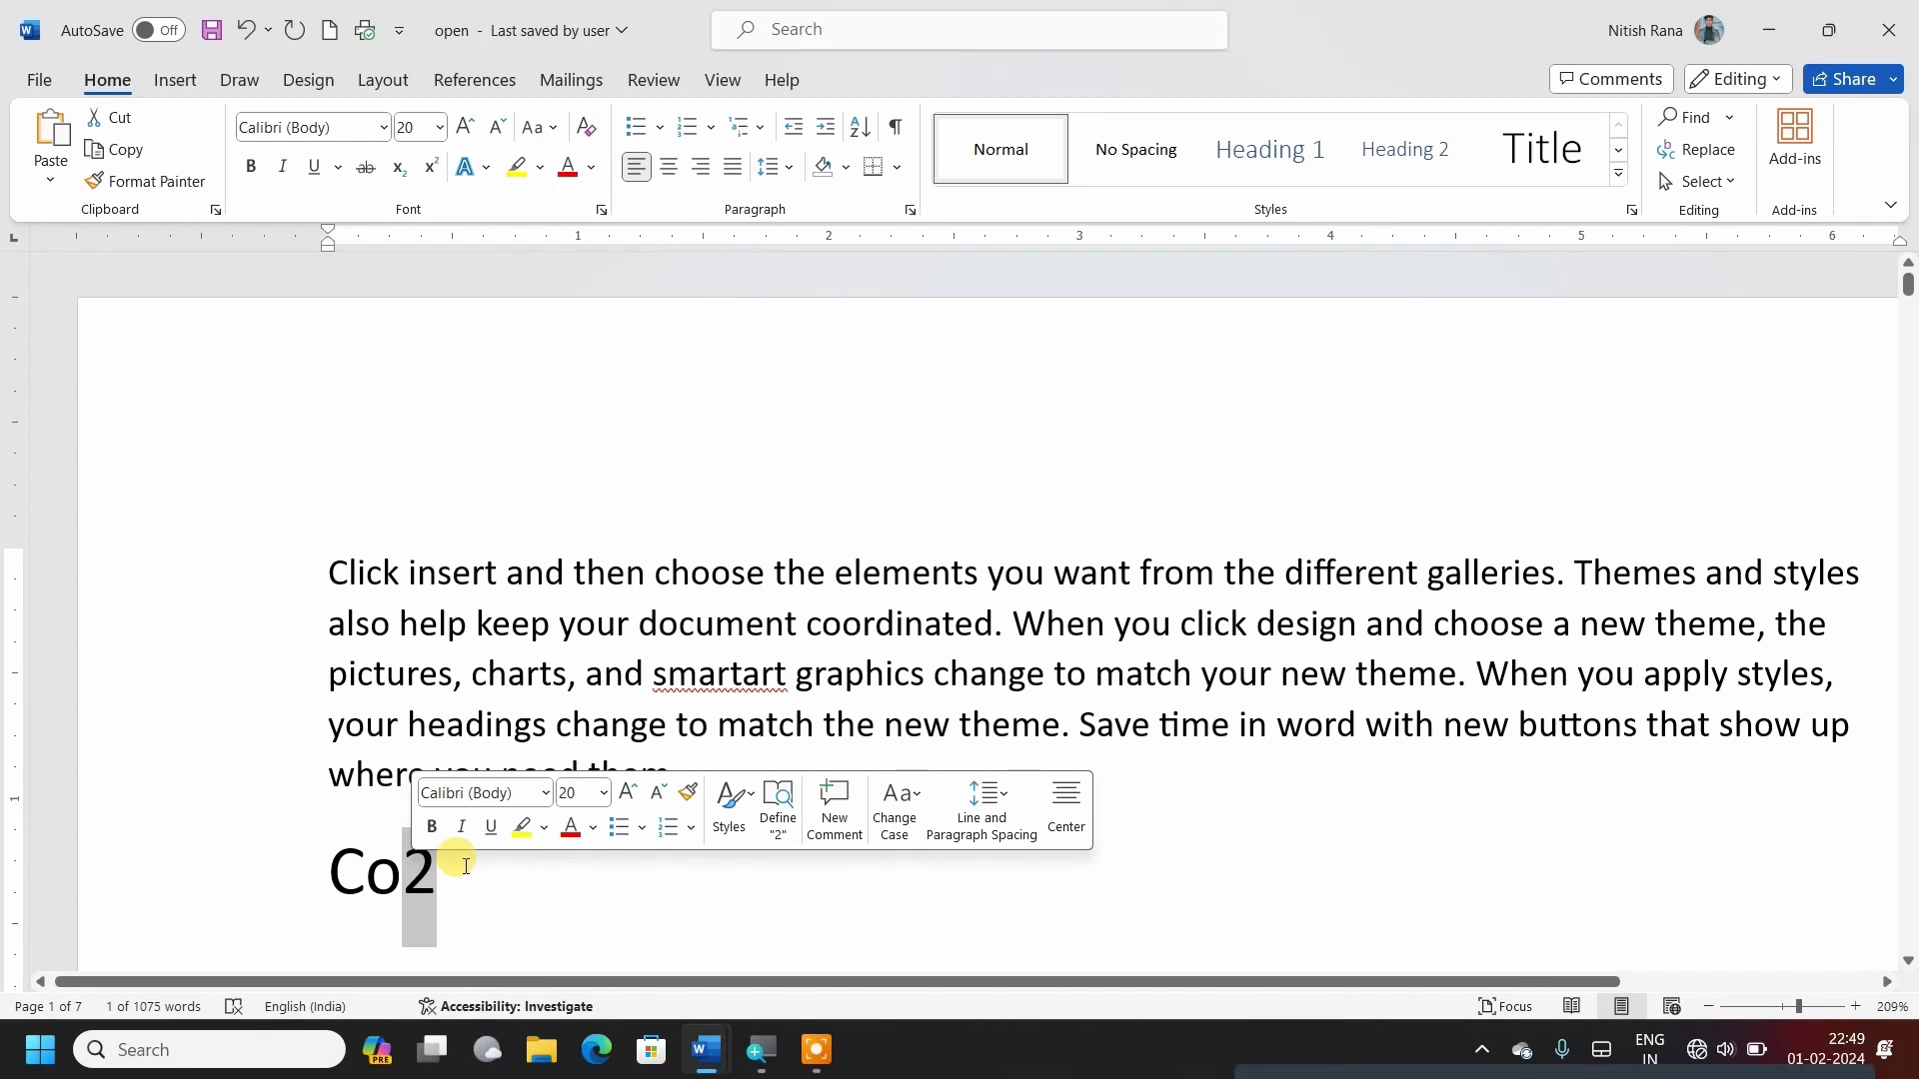
pyautogui.click(399, 166)
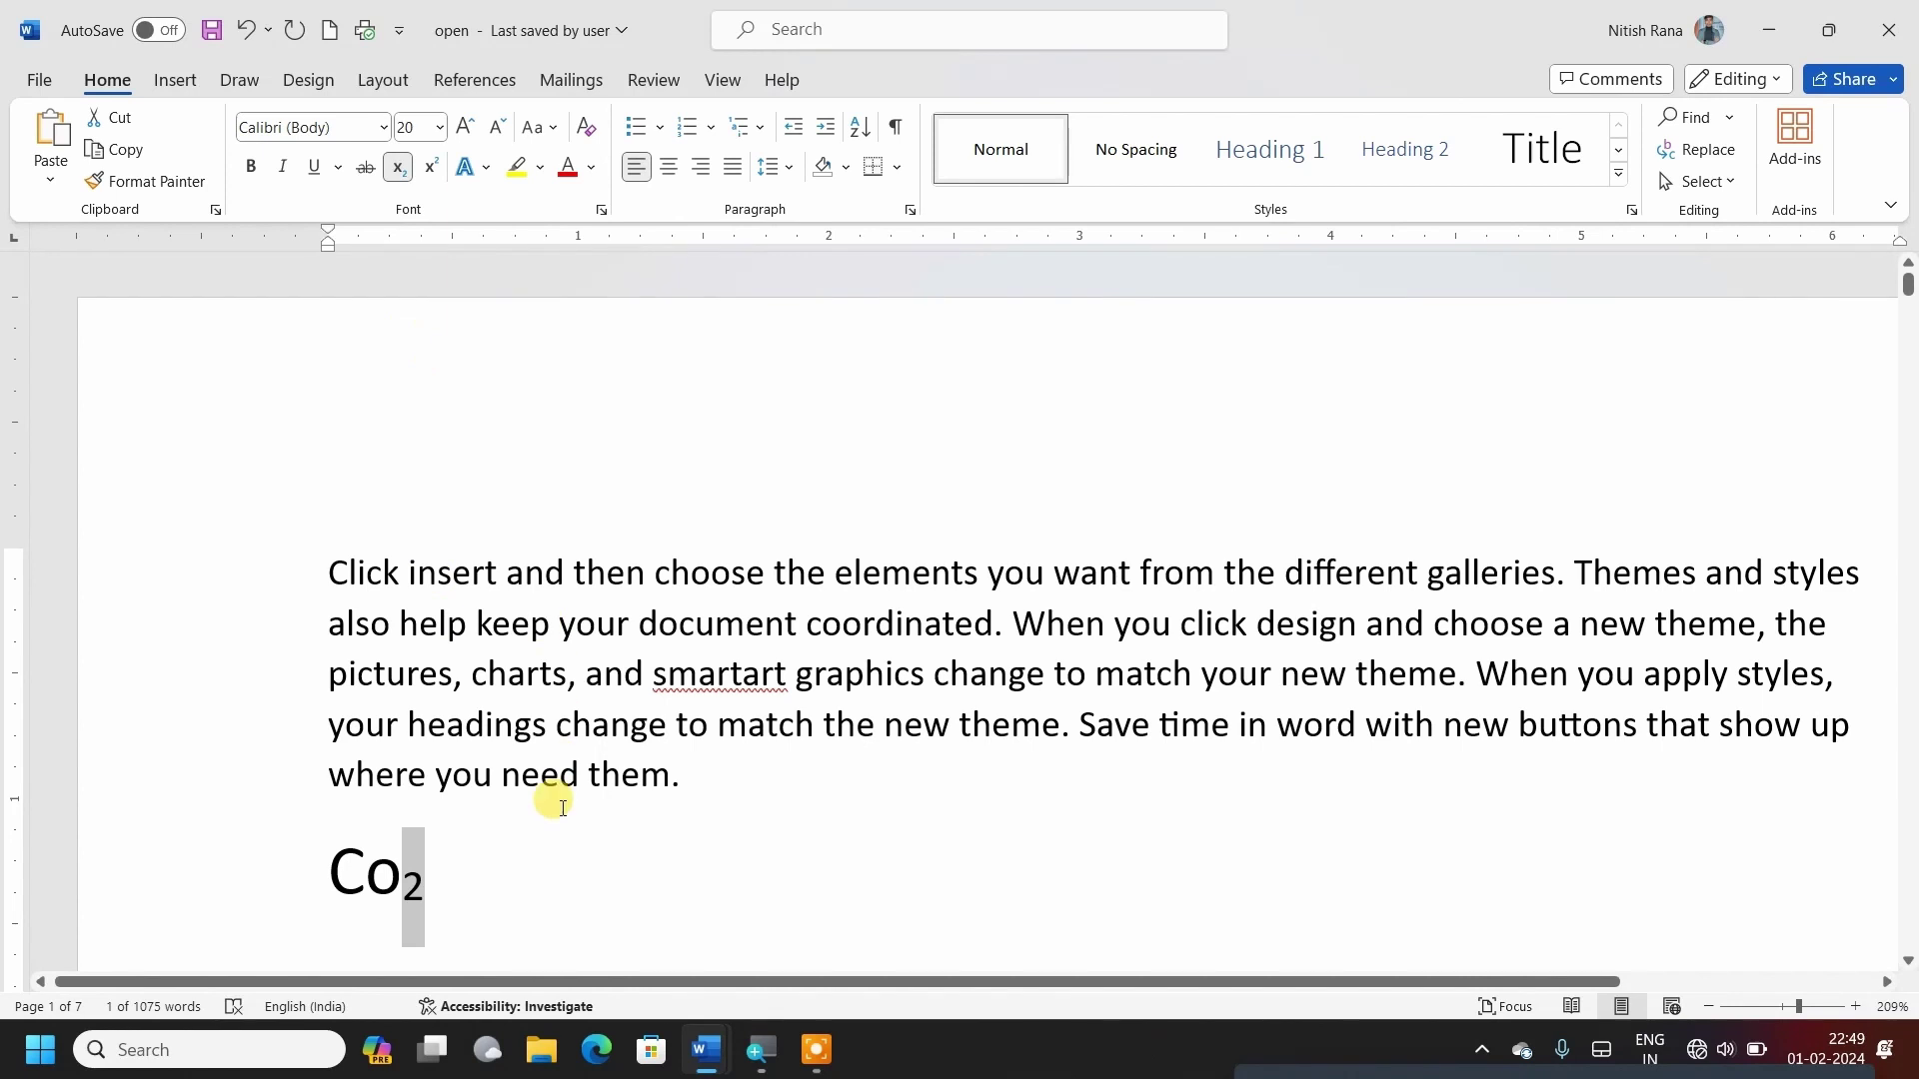
pyautogui.hotkey('ctrl', 'z')
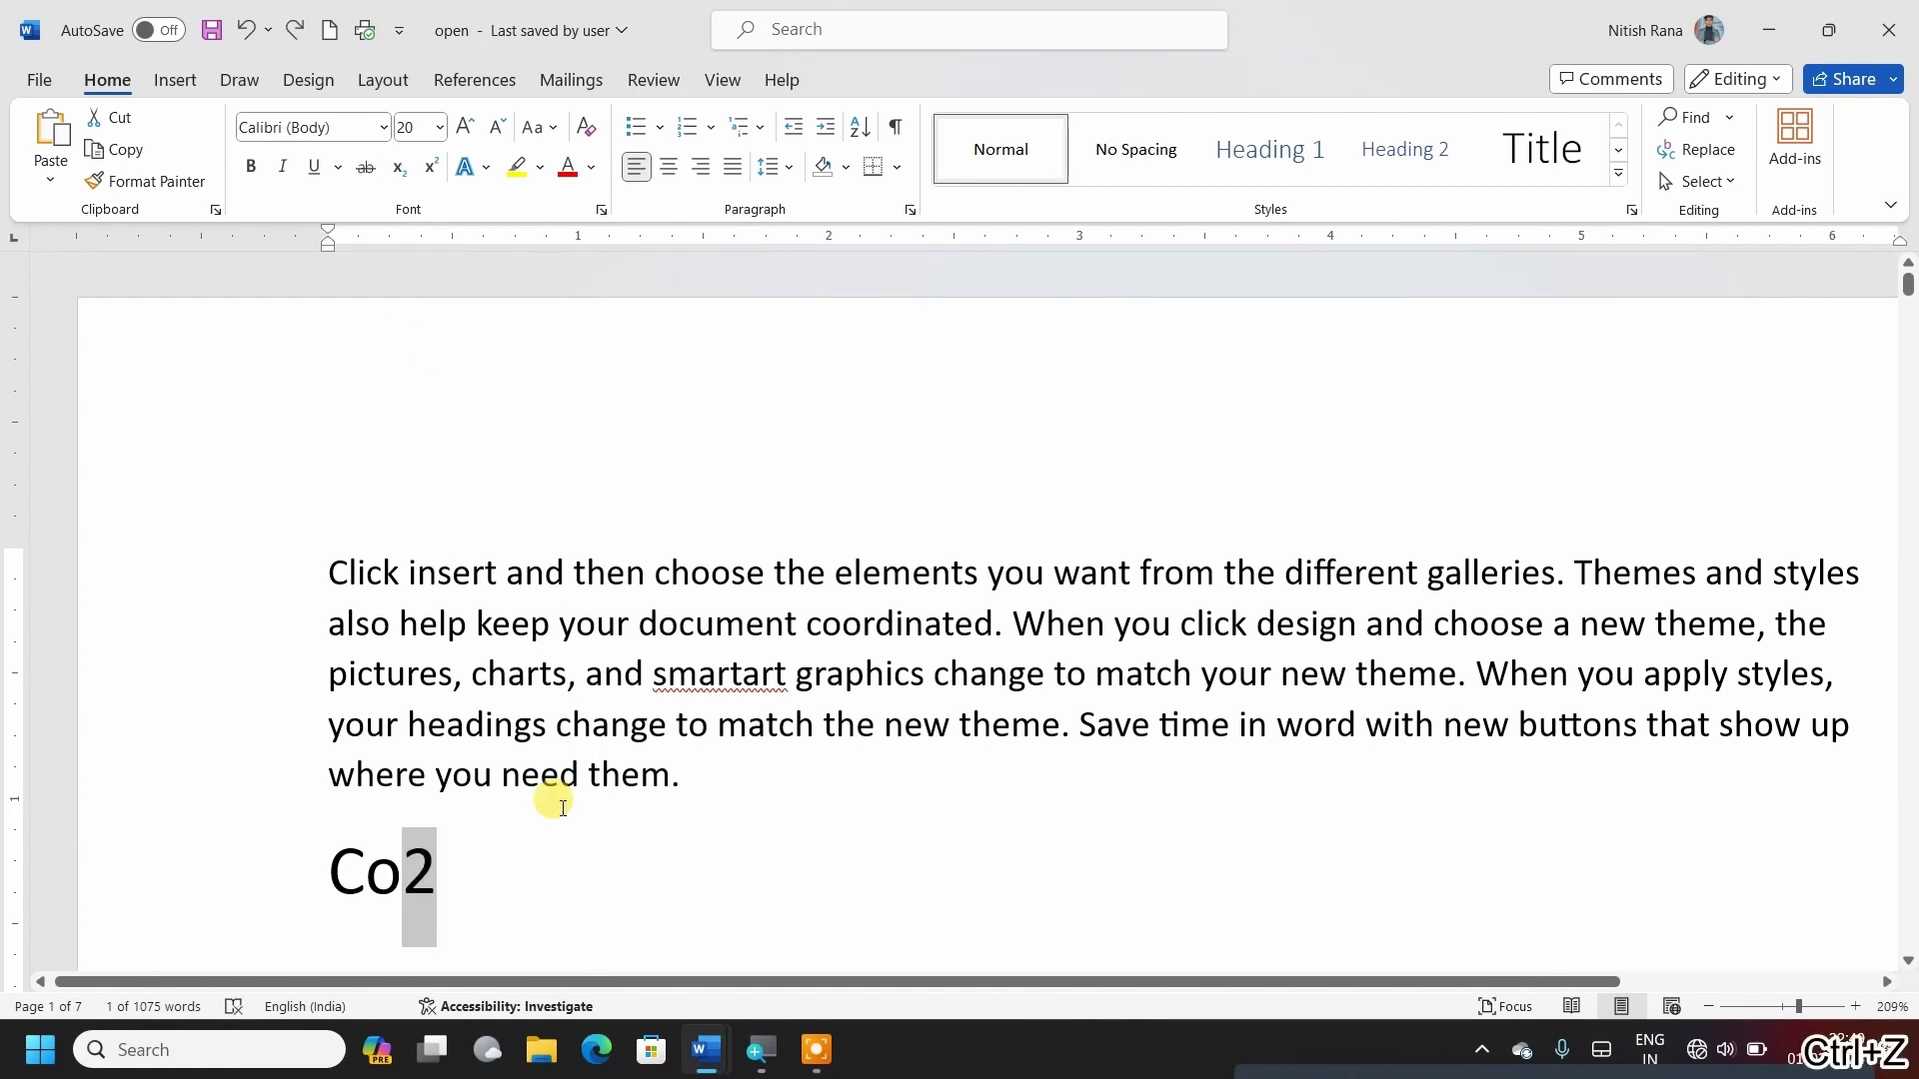
pyautogui.hotkey('ctrl', '=')
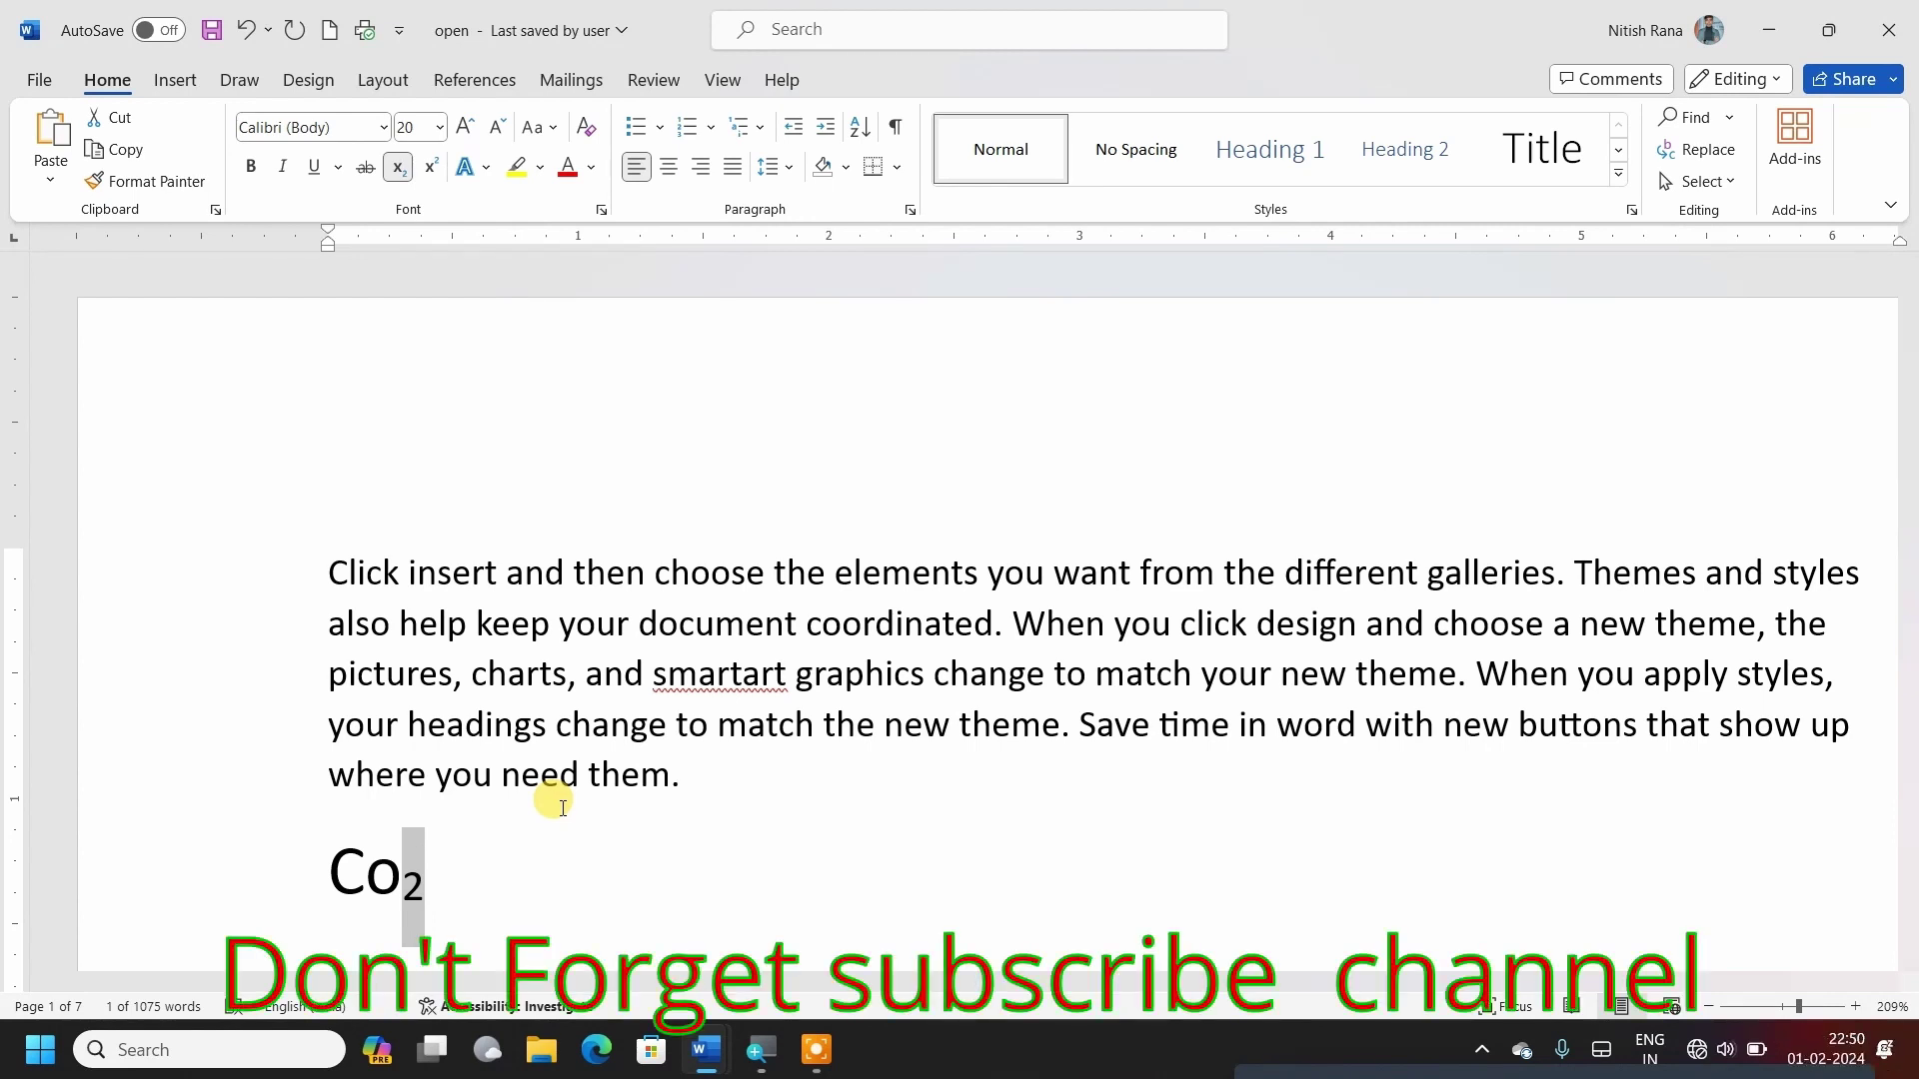
pyautogui.hotkey('ctrl', '=')
pyautogui.hotkey('ctrl', '=')
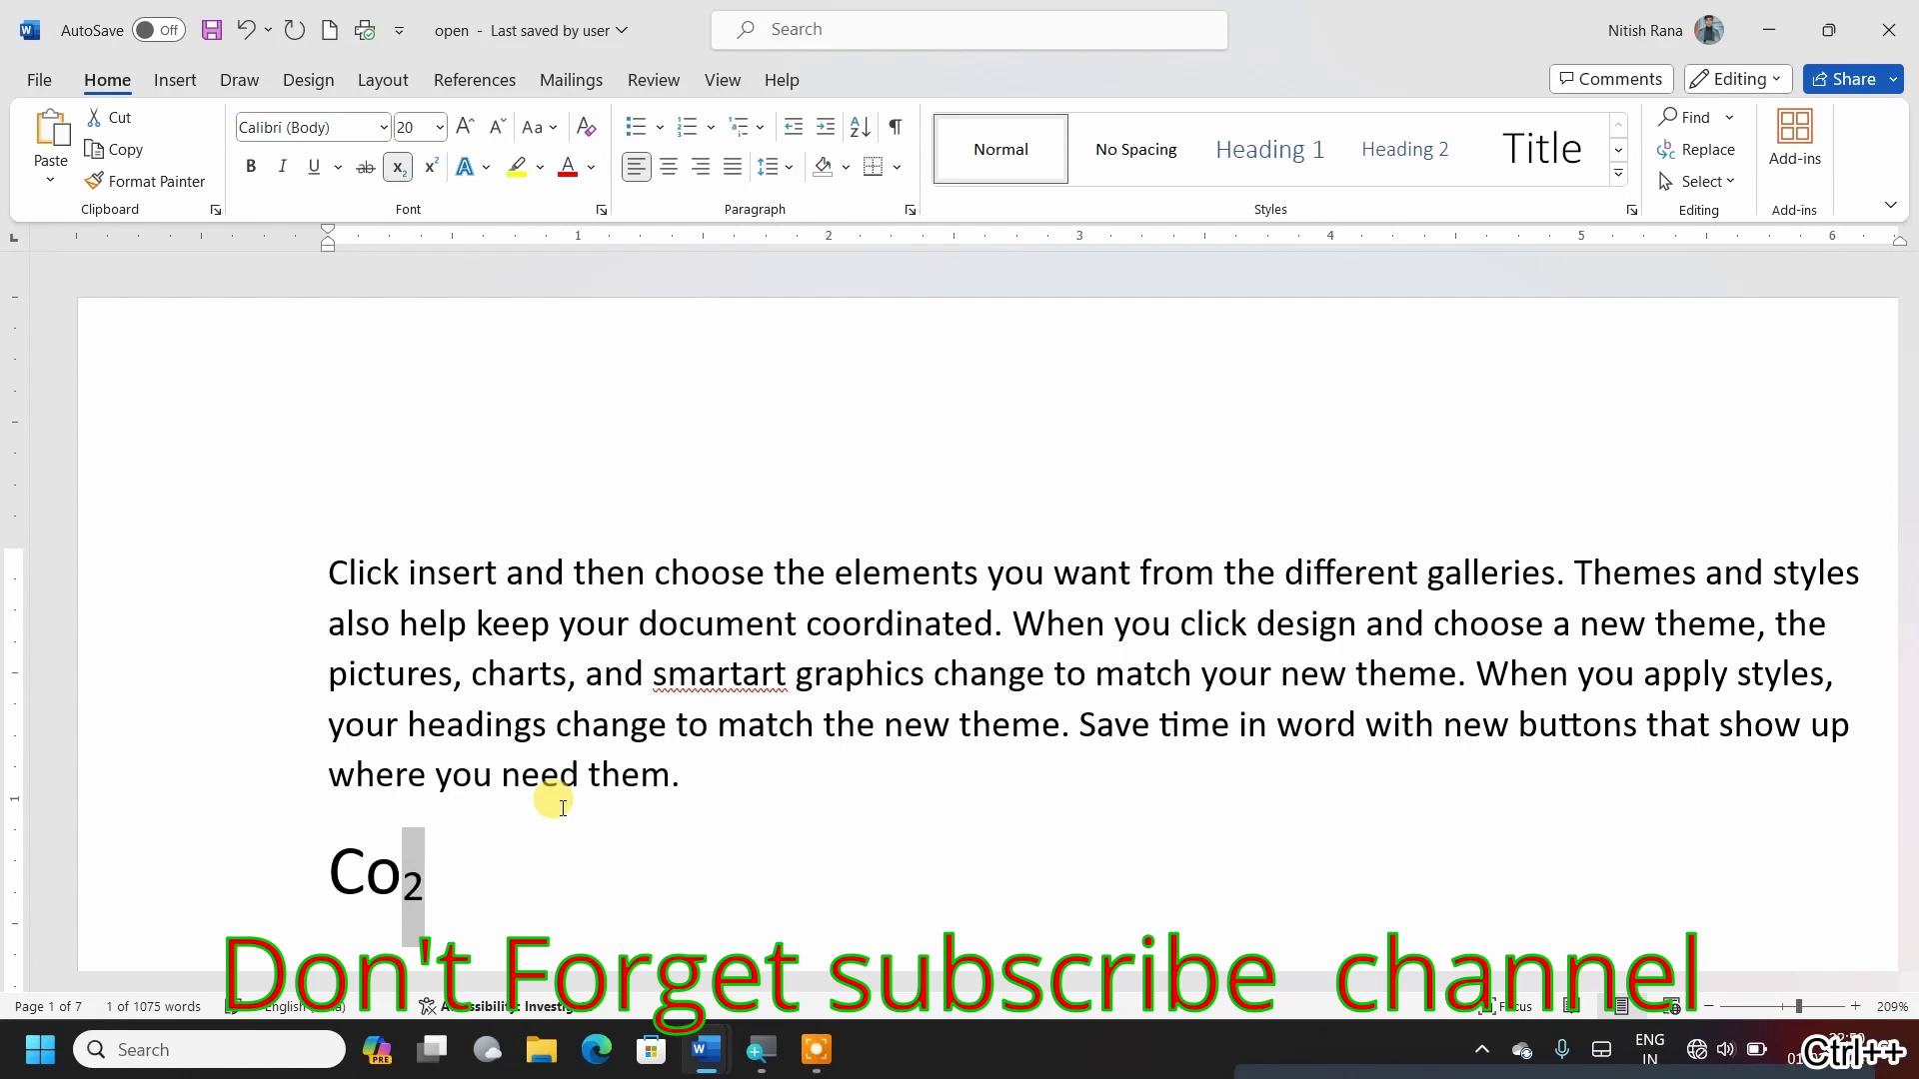
pyautogui.click(447, 867)
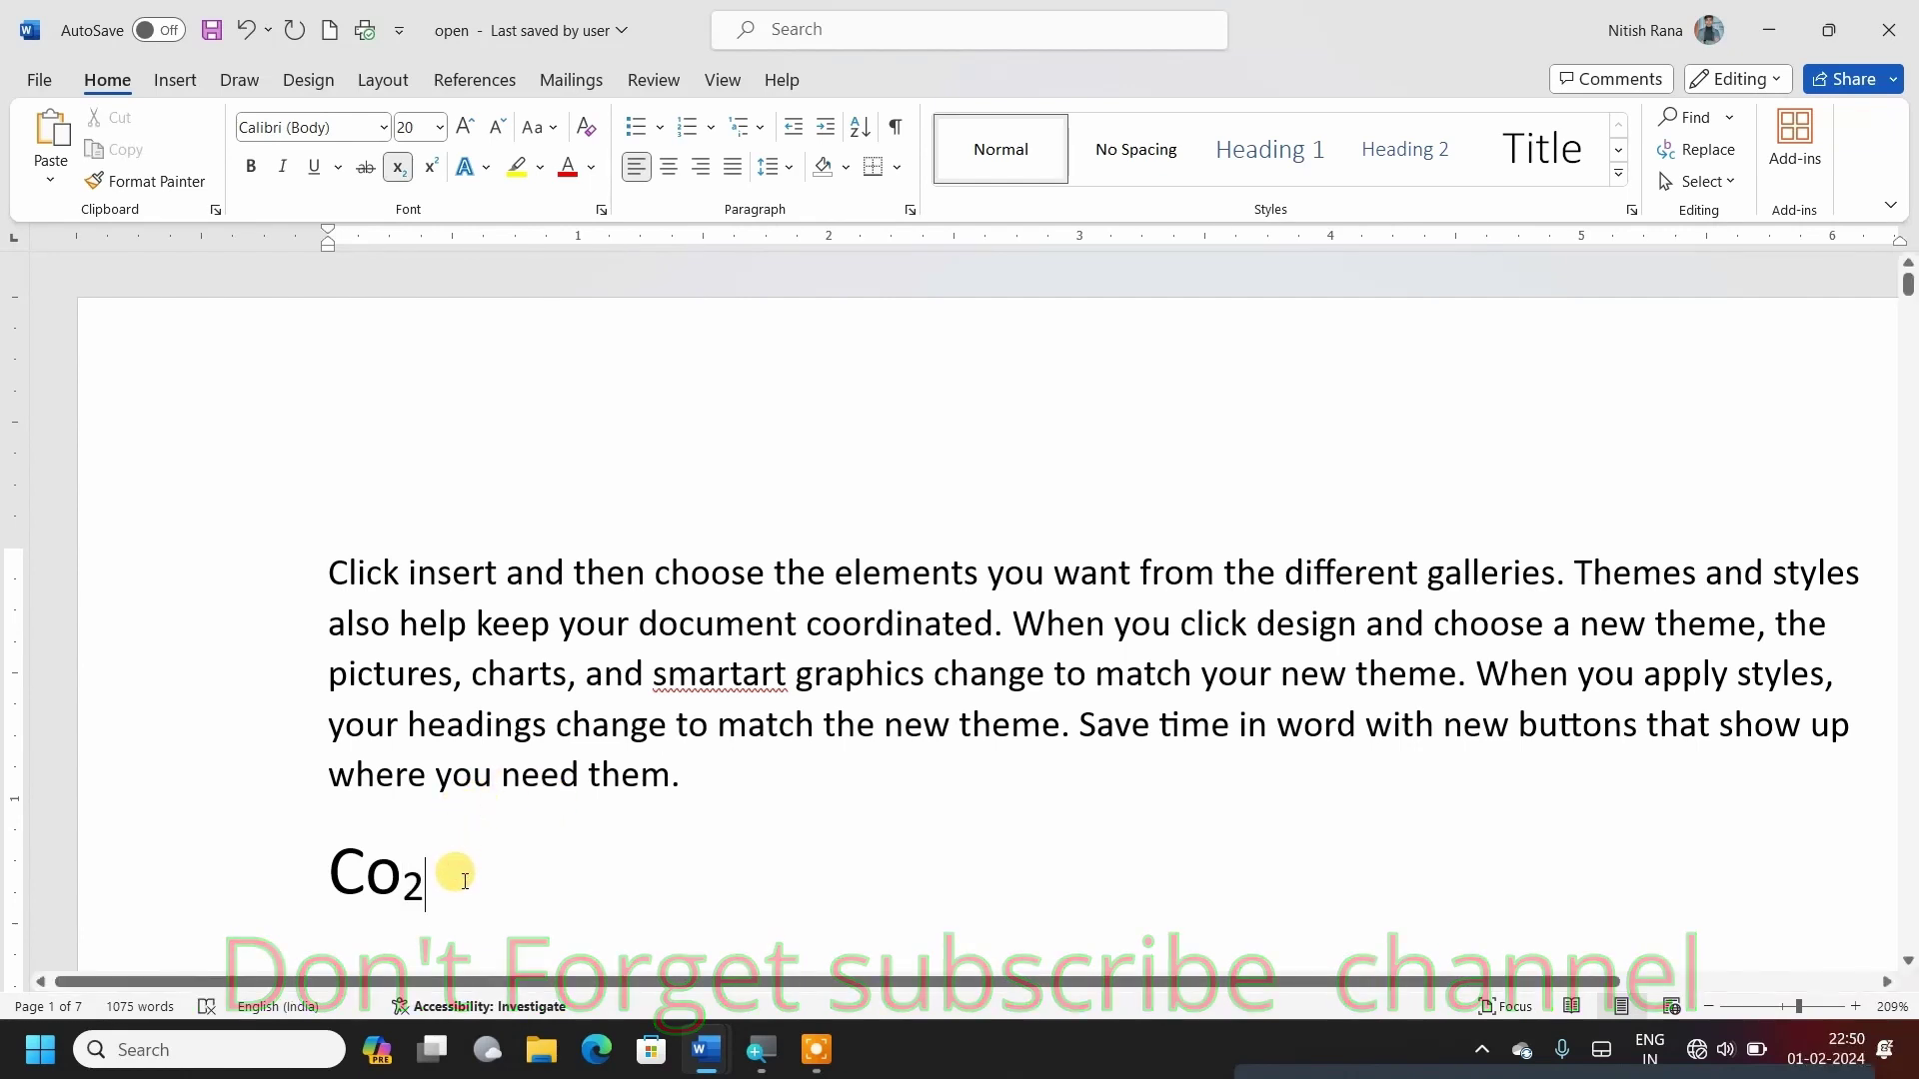
# Type ch4 after Co₂, then delete the mis-formatted ch4 text.
pyautogui.write(' ch4')
pyautogui.tripleClick(445, 886)
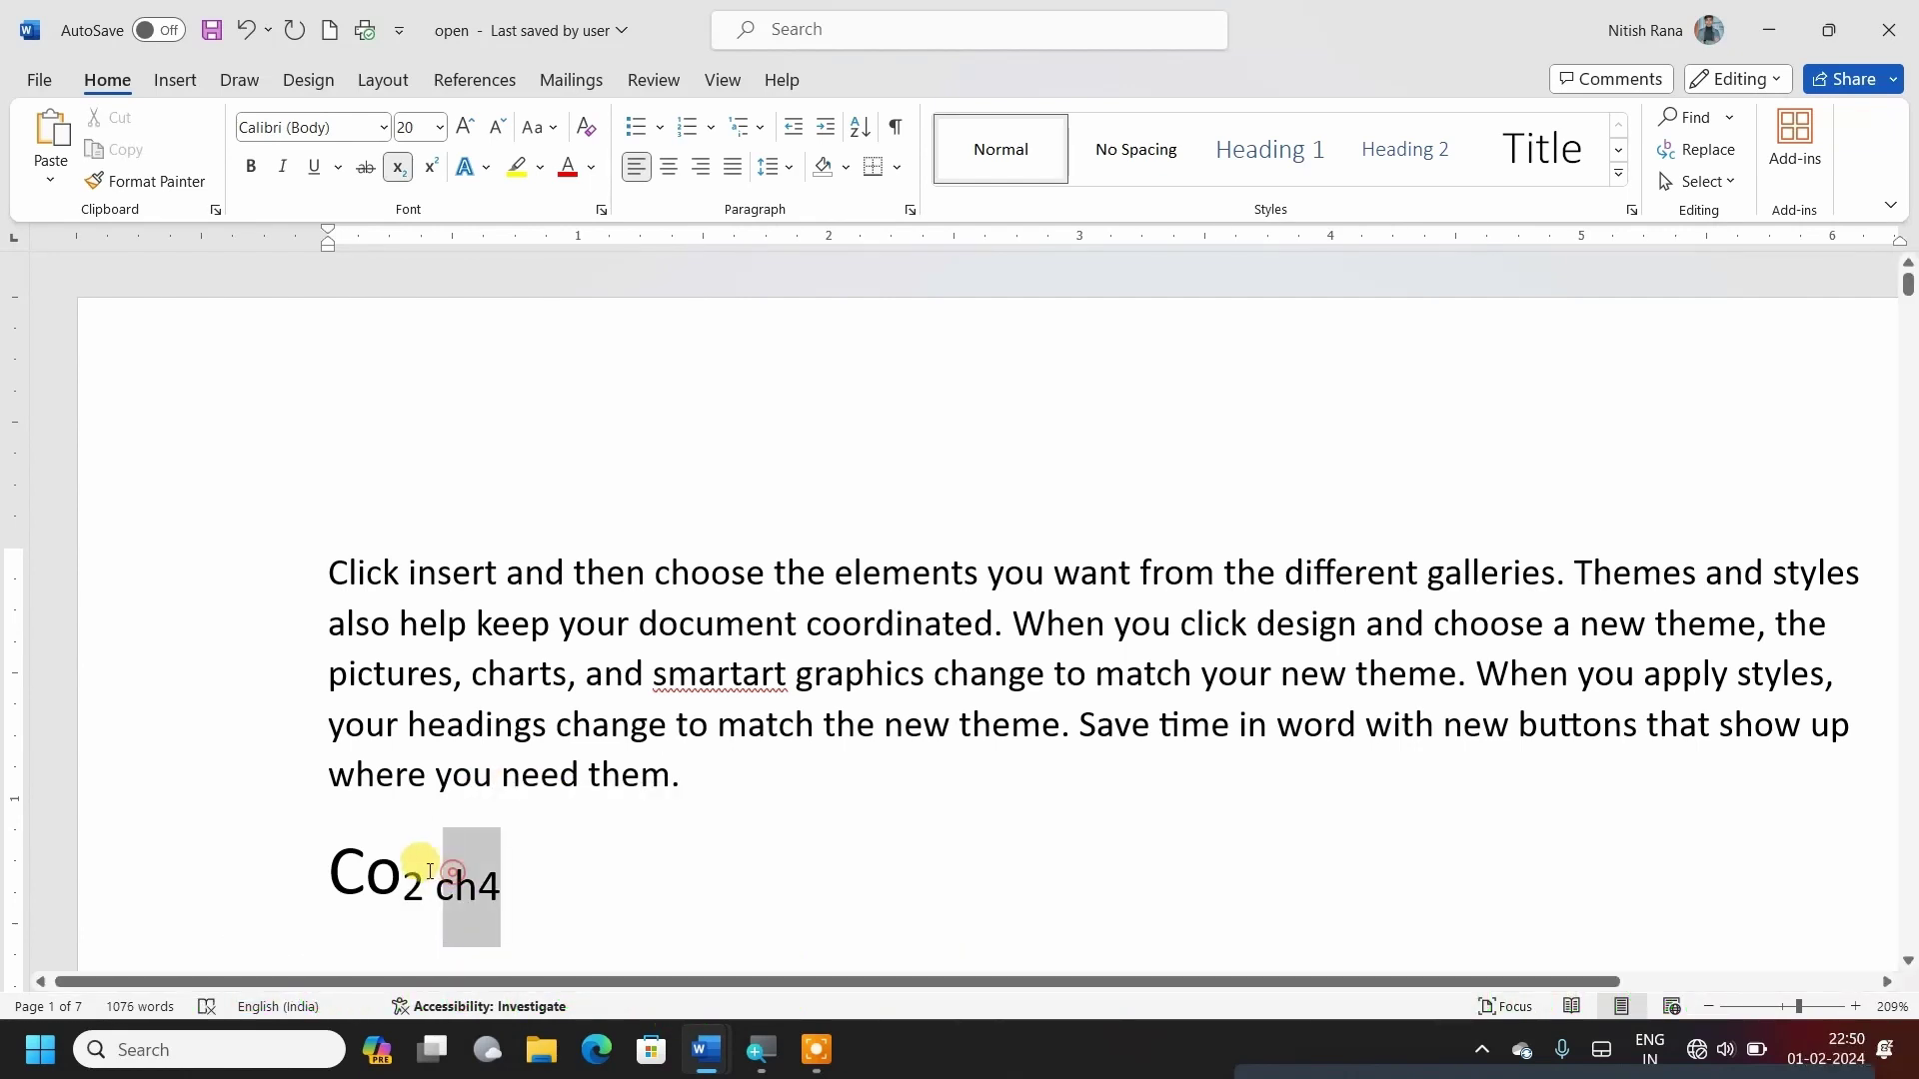
pyautogui.moveTo(477, 895); pyautogui.dragTo(500, 887)
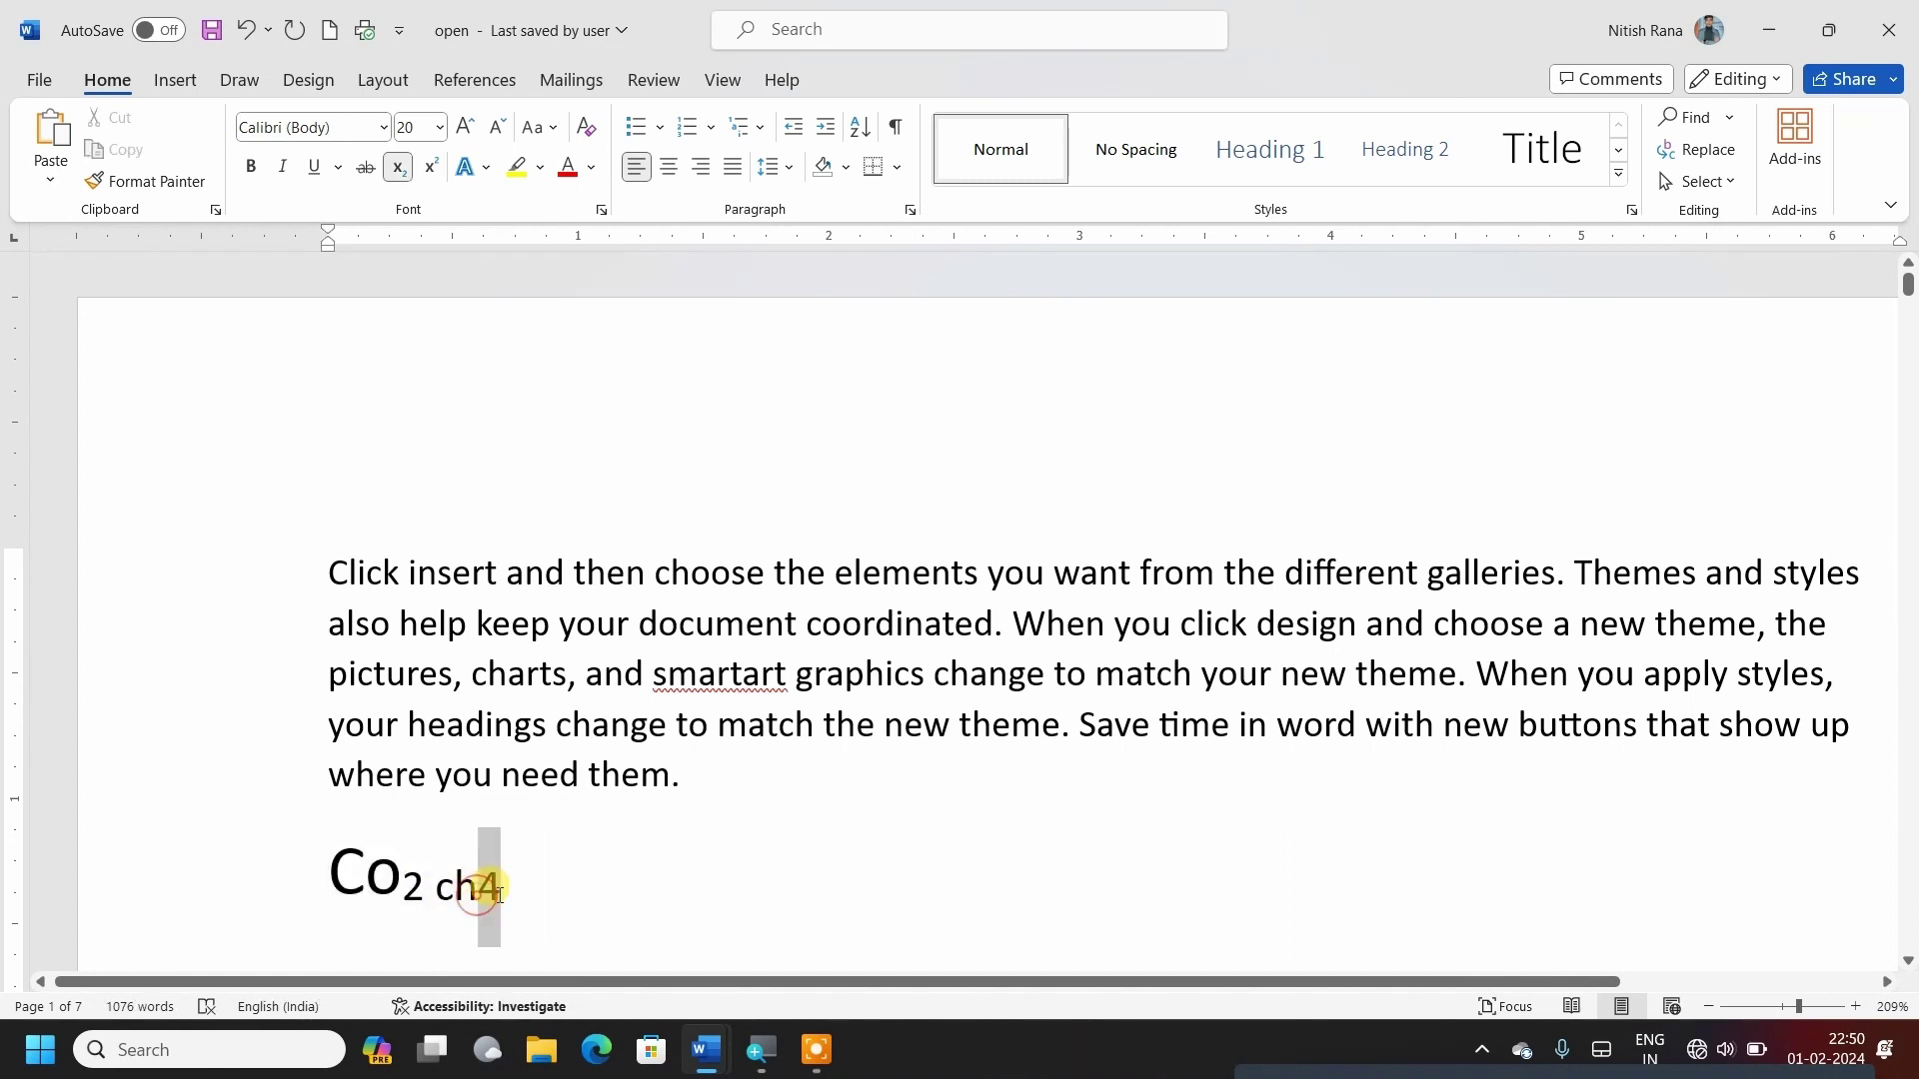
pyautogui.press('BackSpace')
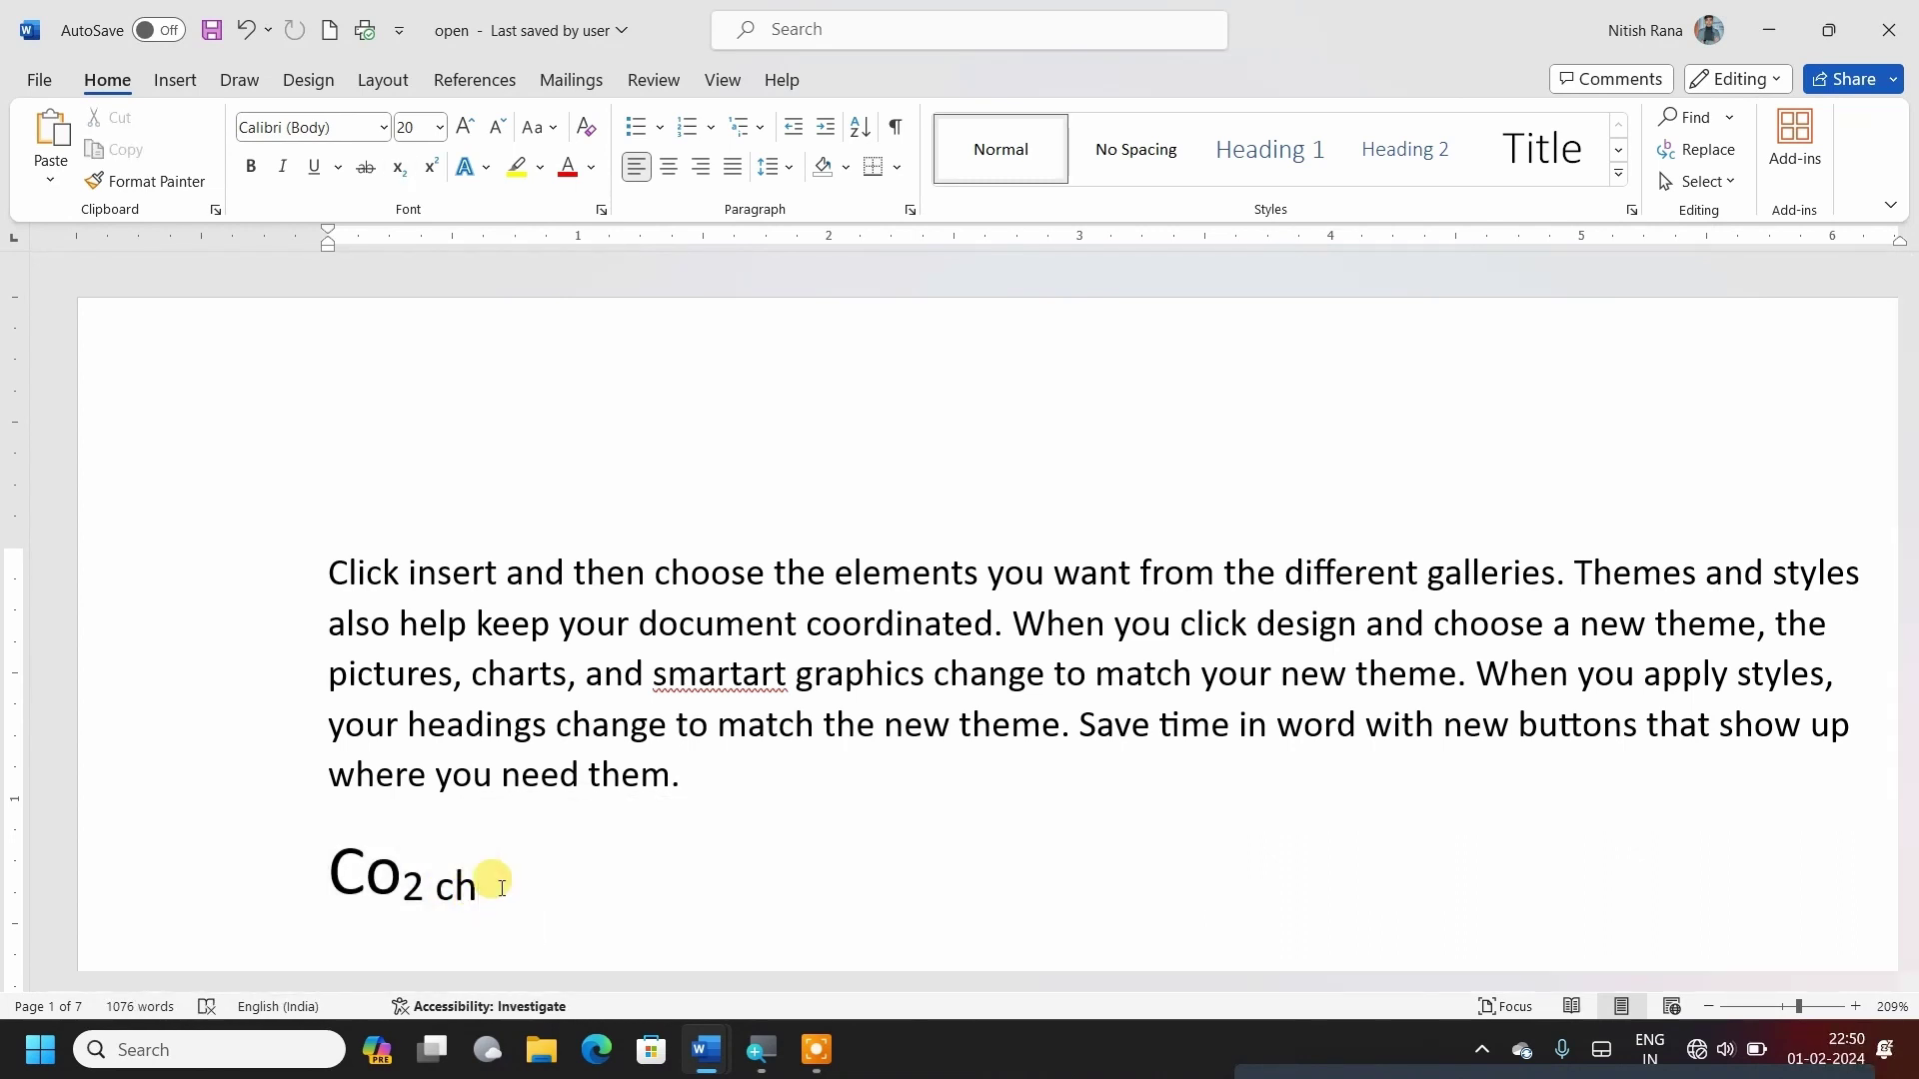
pyautogui.write('4')
pyautogui.scroll(-5, 502, 888)
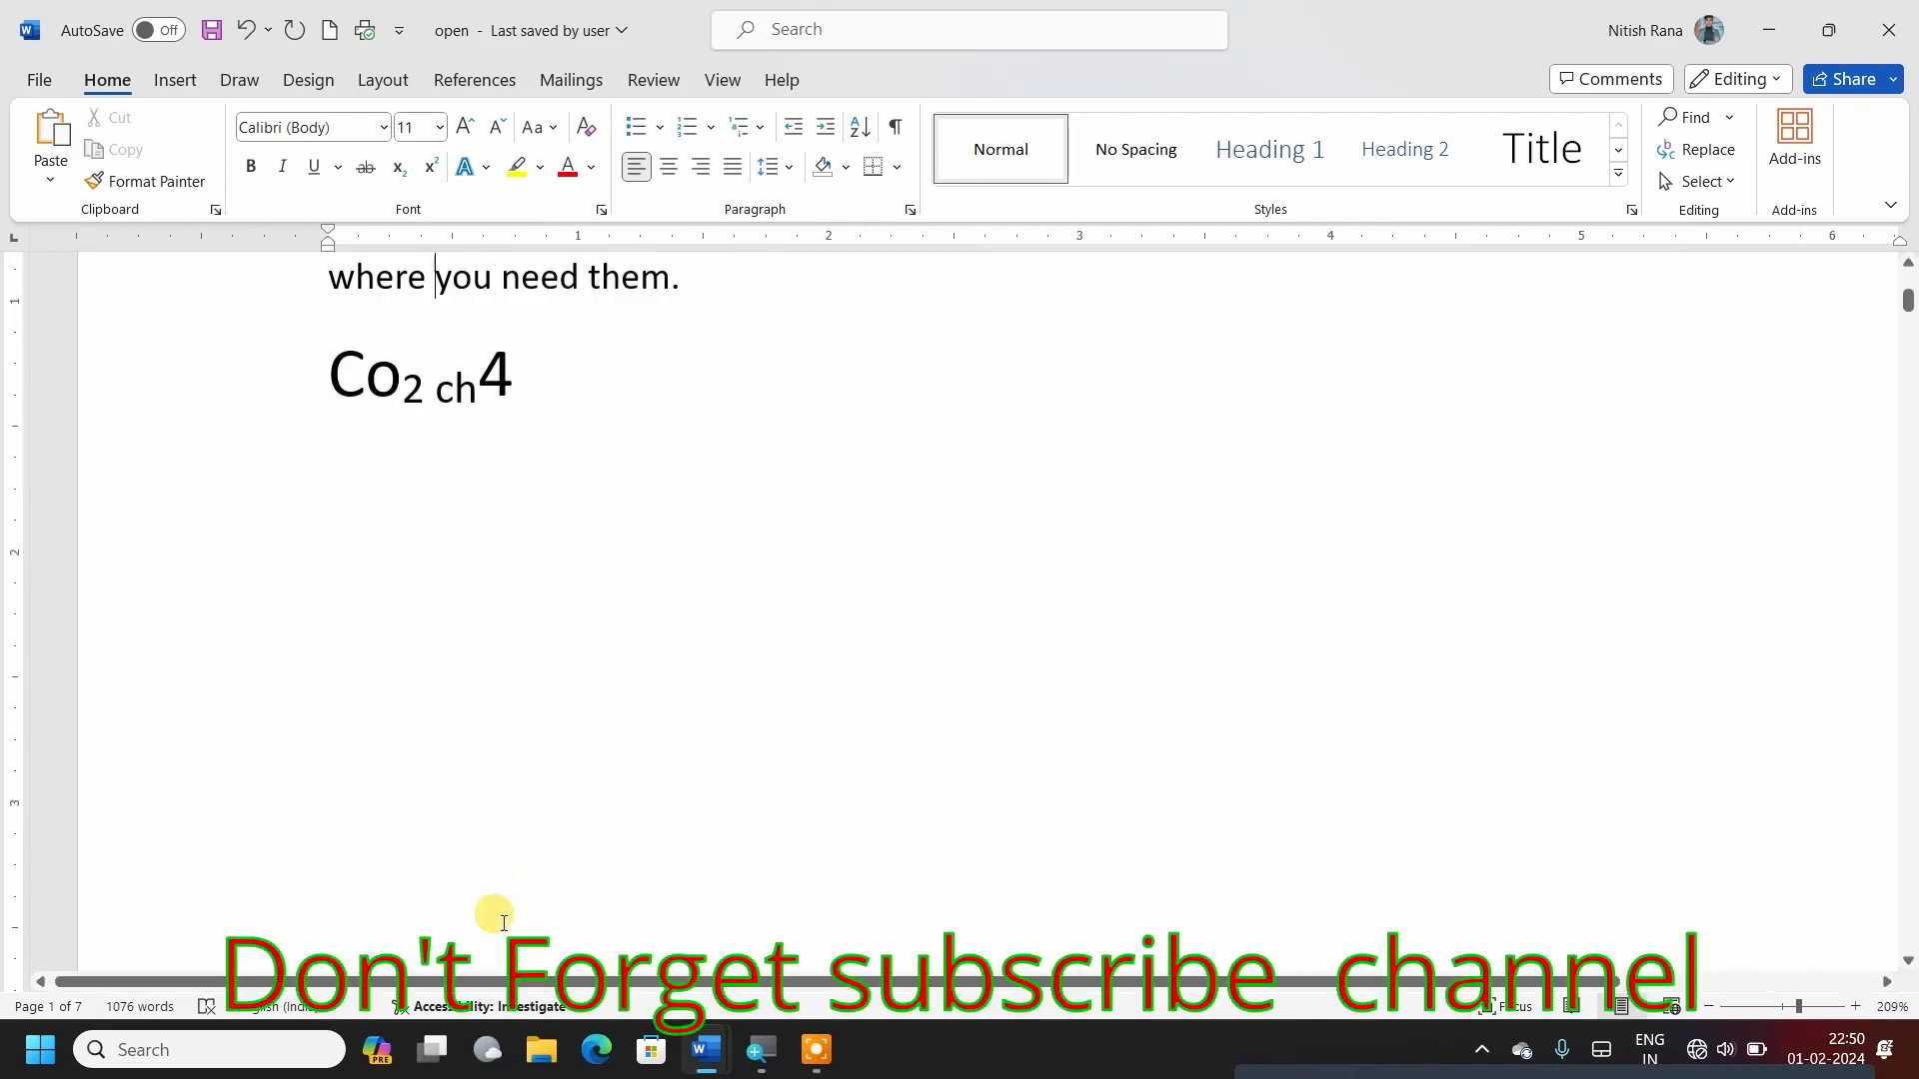
pyautogui.moveTo(520, 372); pyautogui.dragTo(478, 372)
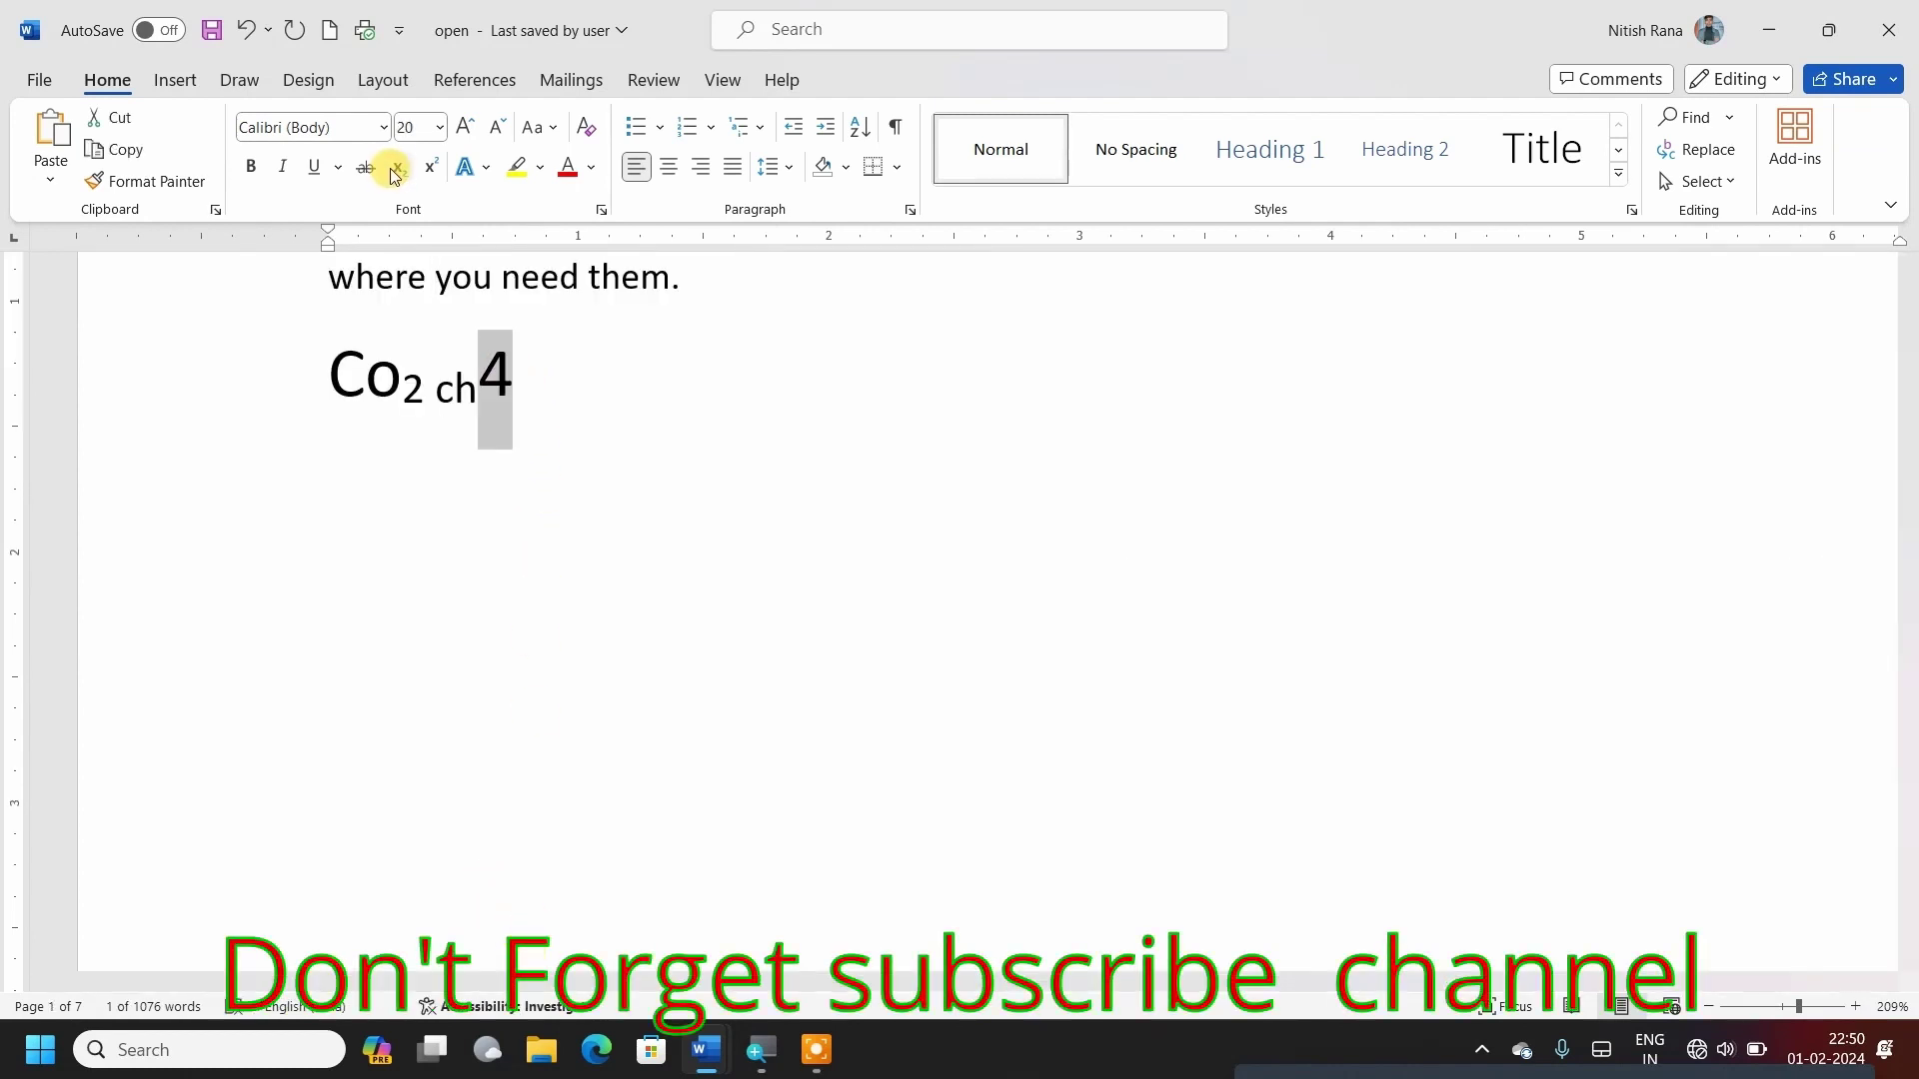
pyautogui.press('BackSpace')
pyautogui.press('BackSpace')
pyautogui.press('BackSpace')
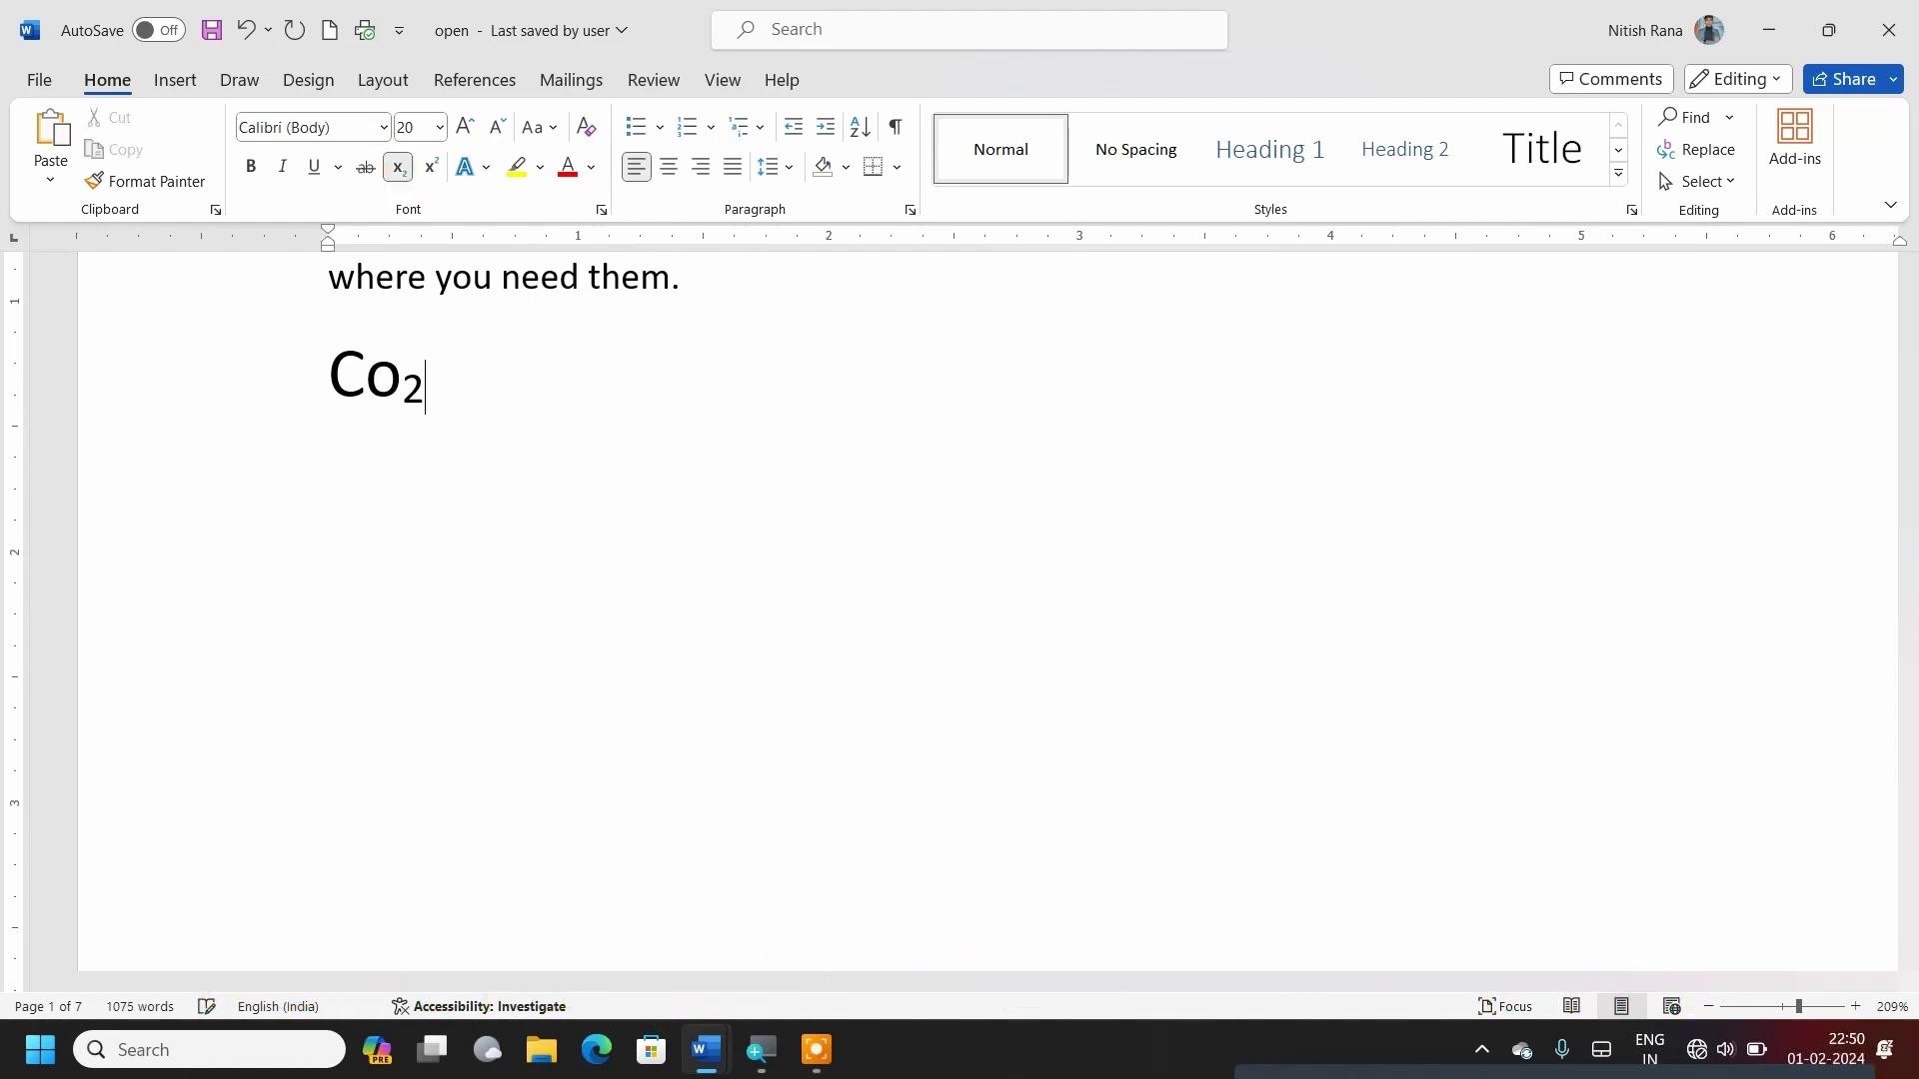
# Retype Ch4 at normal height with only the 4 subscripted, undoing stray edits.
pyautogui.hotkey('ctrl', '=')
pyautogui.write('Ch4')
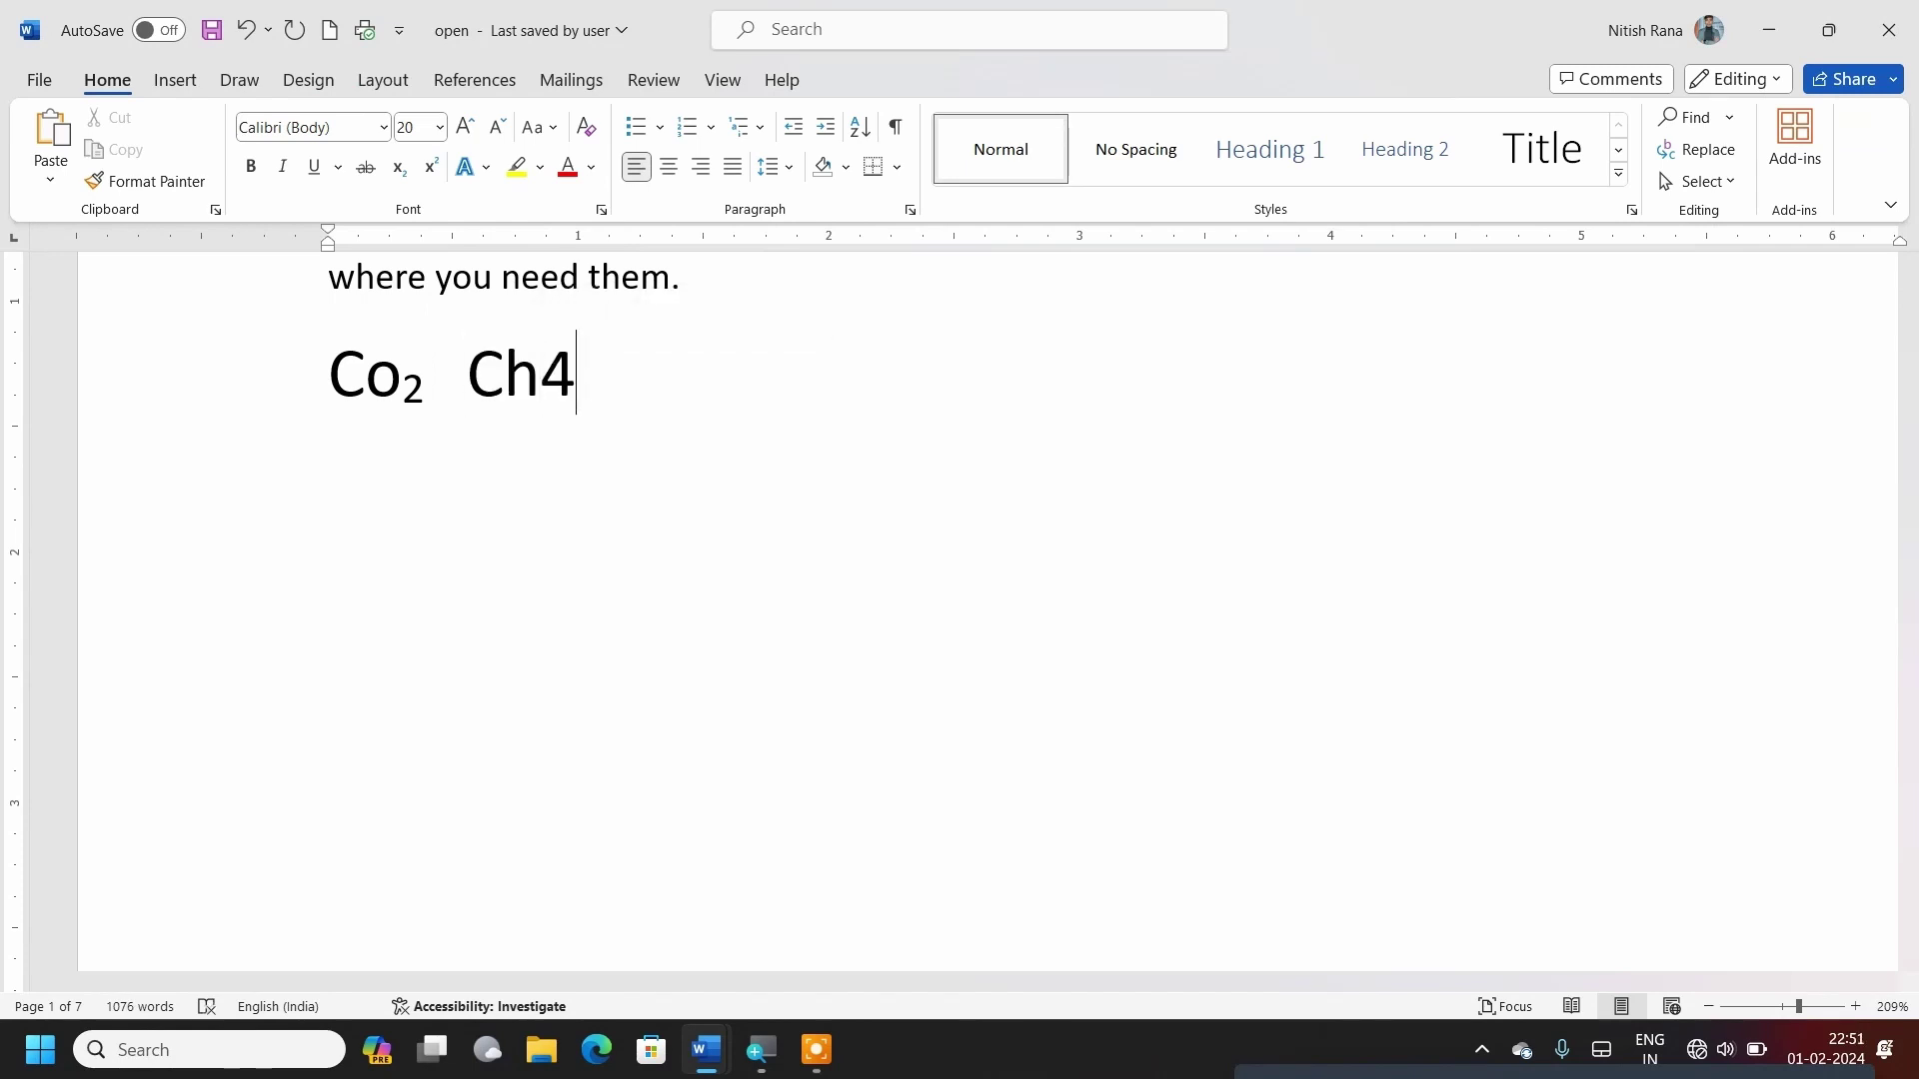
pyautogui.hotkey('shift', 'Left')
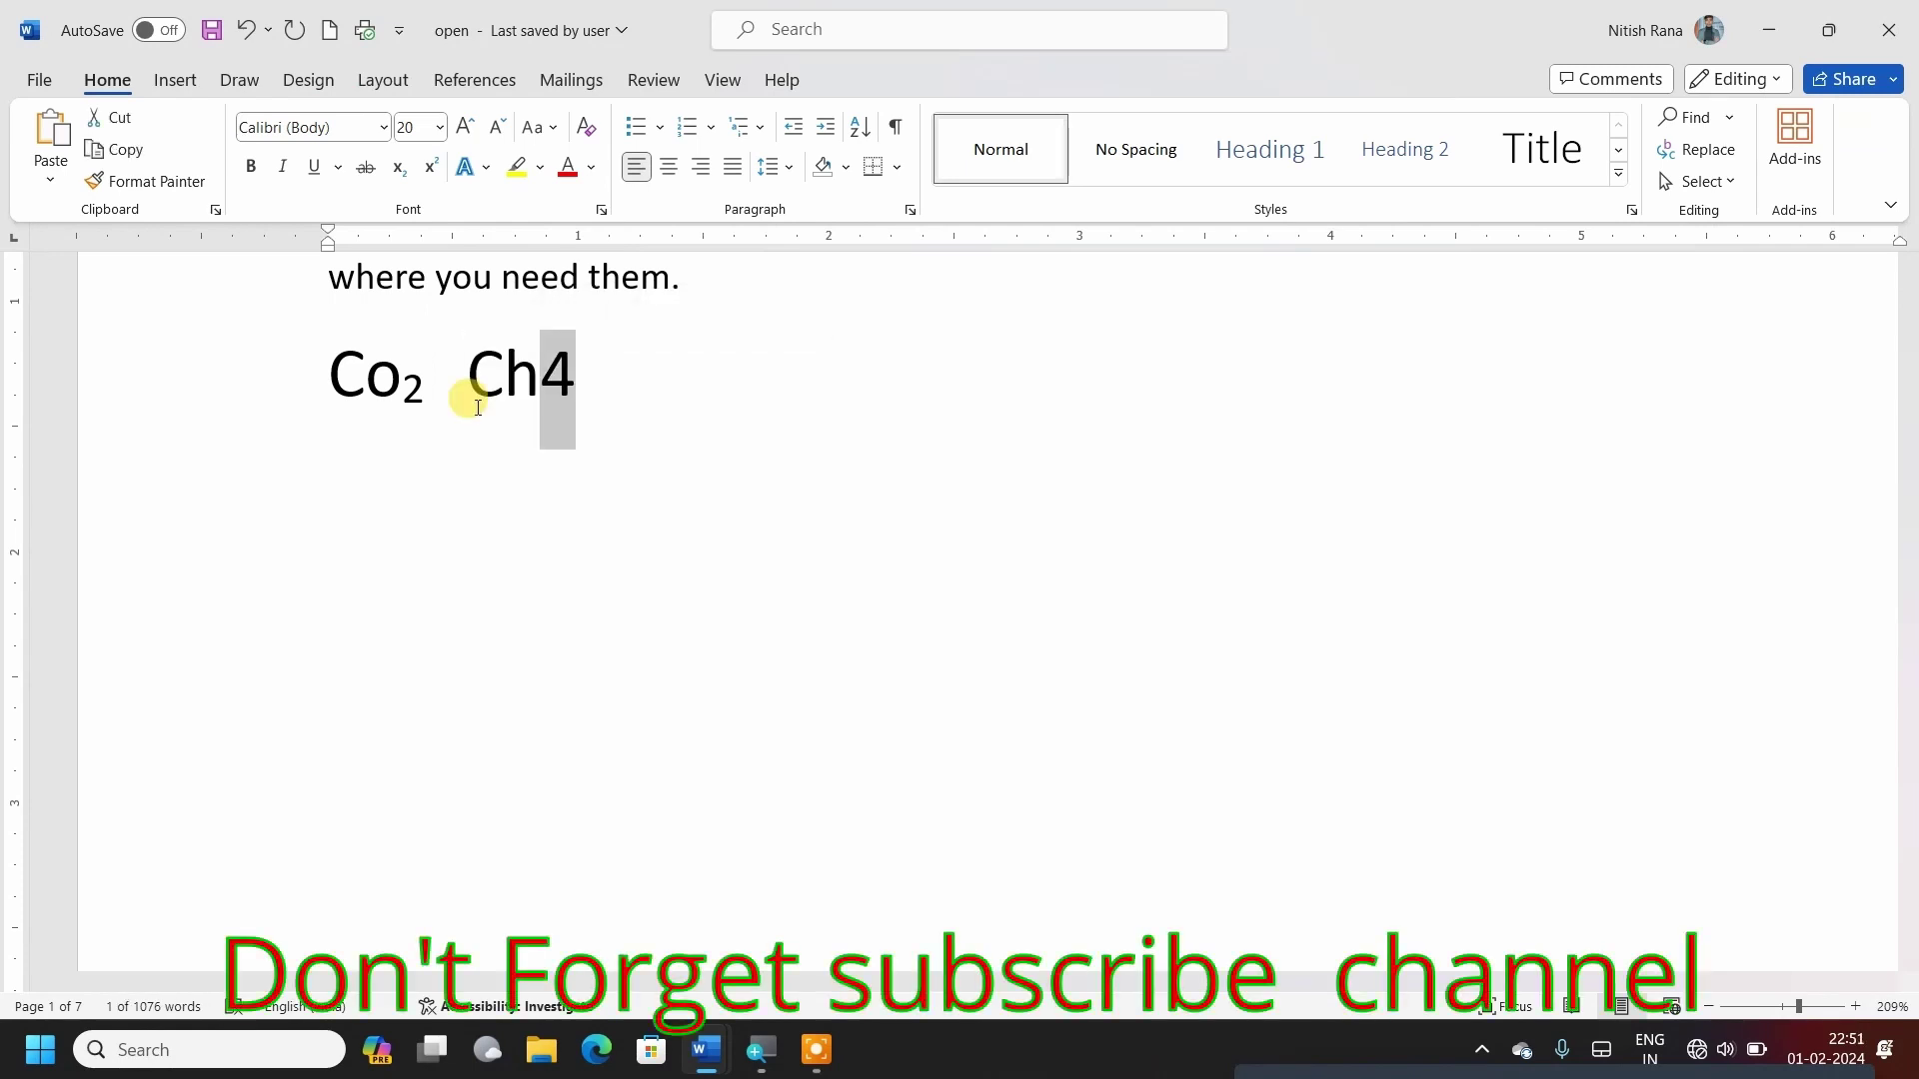
pyautogui.hotkey('ctrl', '=')
pyautogui.hotkey('ctrl', 'z')
pyautogui.hotkey('ctrl', 'z')
pyautogui.hotkey('ctrl', 'y')
pyautogui.hotkey('ctrl', 'y')
pyautogui.hotkey('ctrl', 'z')
pyautogui.hotkey('ctrl', 'z')
pyautogui.hotkey('ctrl', 'z')
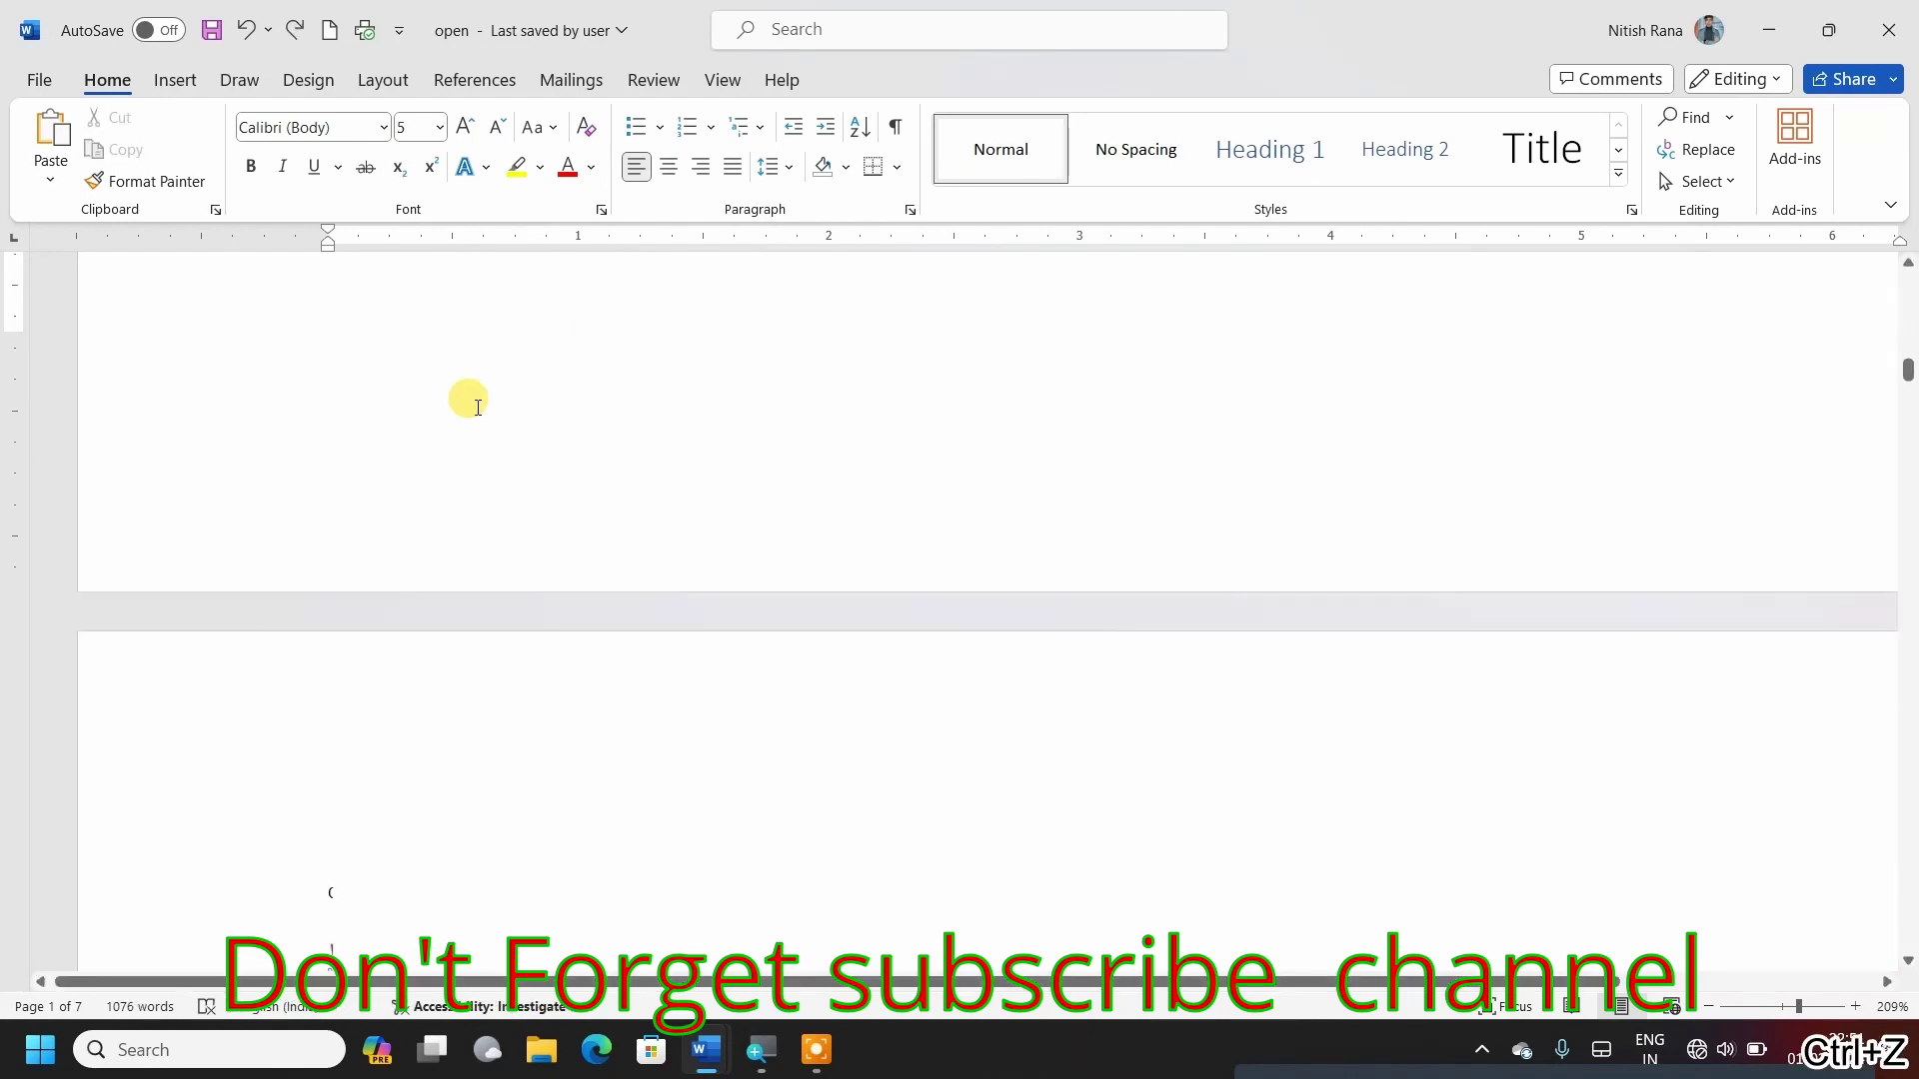
pyautogui.hotkey('ctrl', 'z')
pyautogui.hotkey('ctrl', 'z')
pyautogui.hotkey('ctrl', 'z')
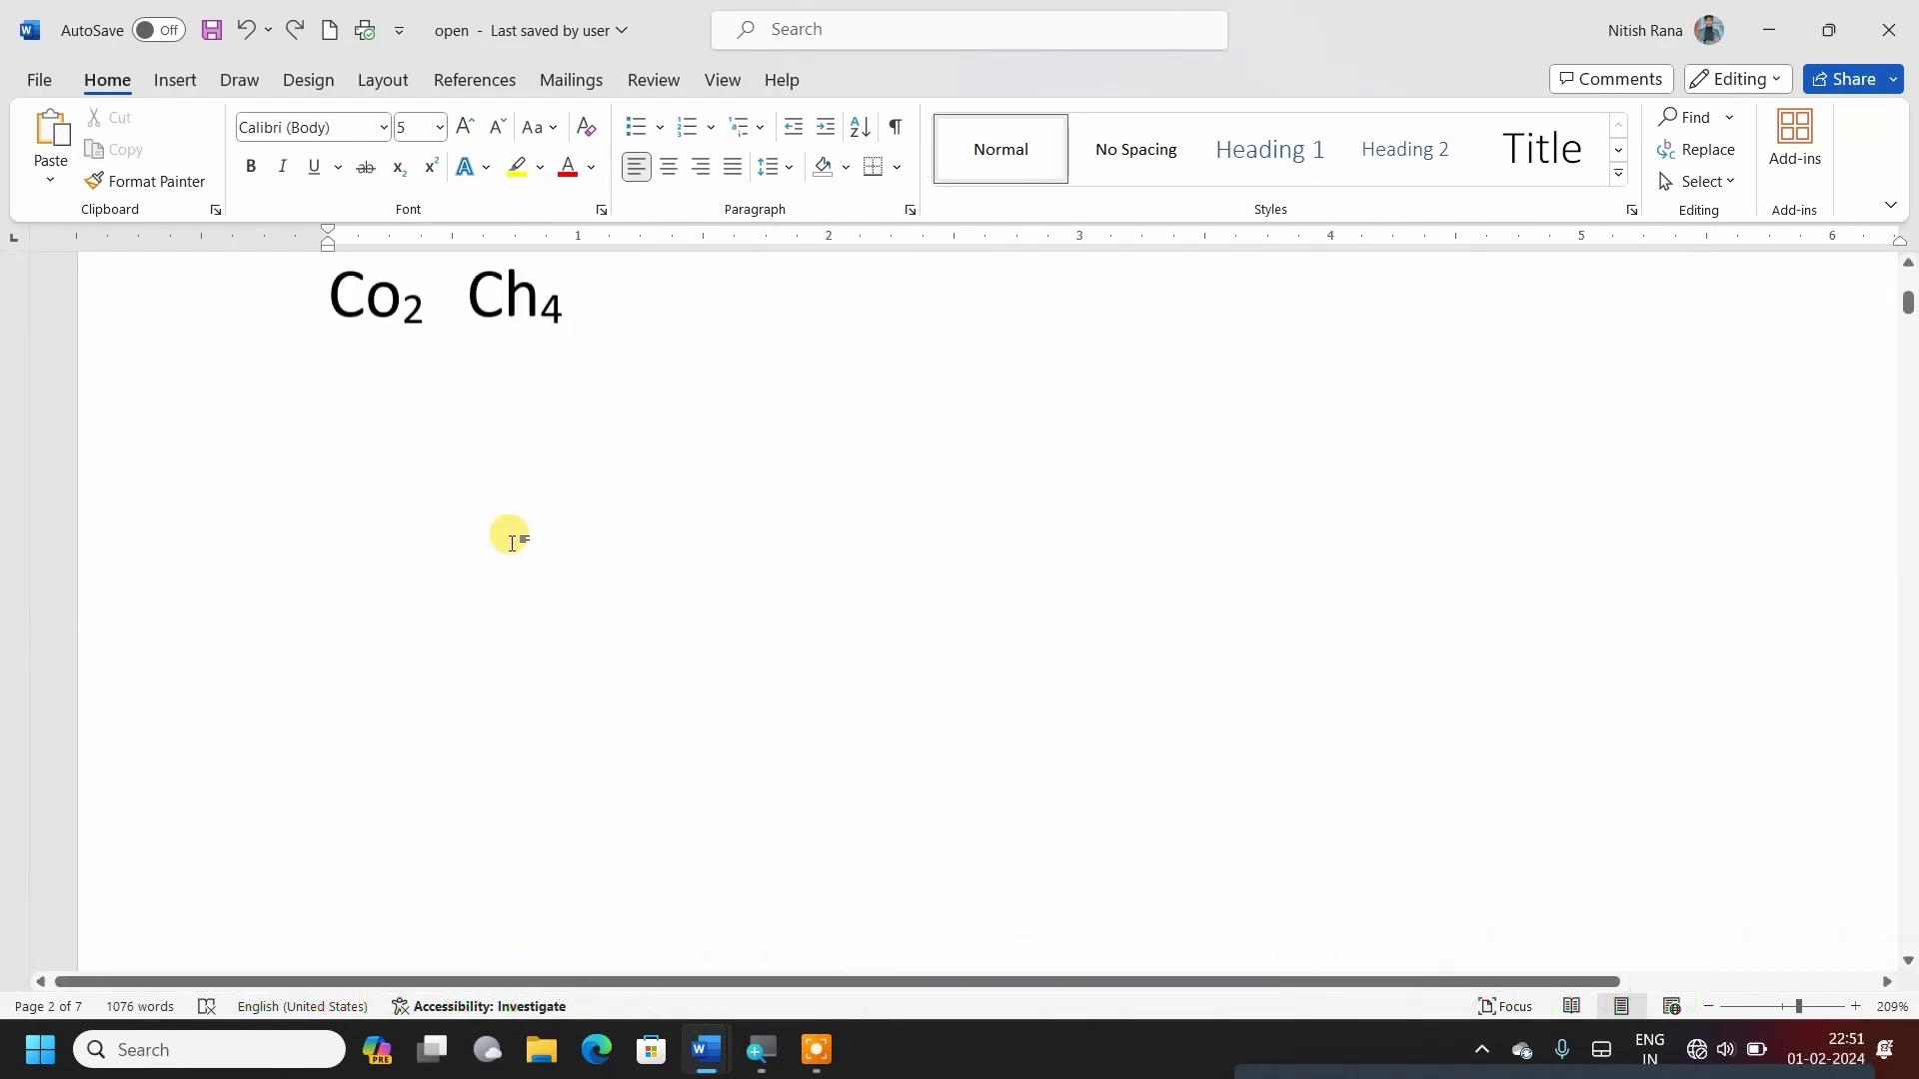
pyautogui.hotkey('ctrl', 'z')
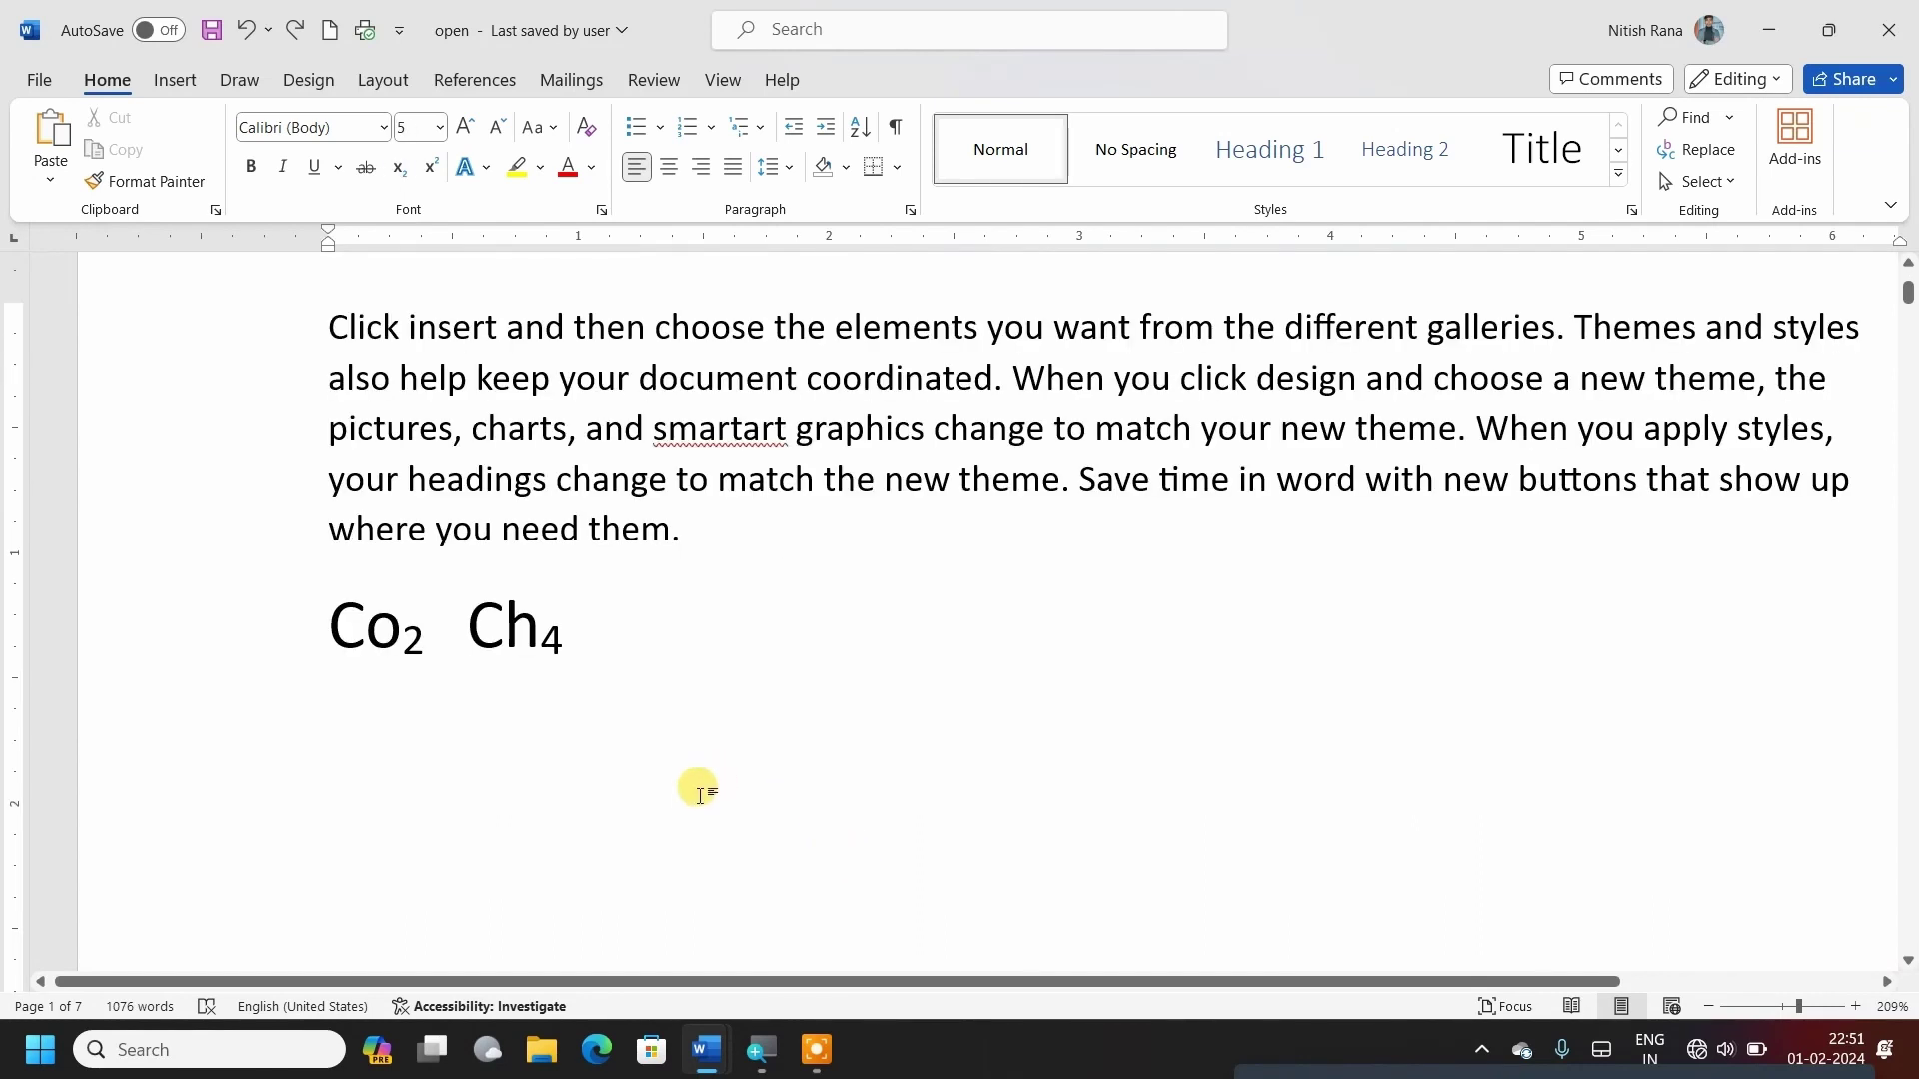
# Start a new line below Co₂ Ch₄ reading (a+b)2, with the 2 raised to superscript.
pyautogui.click(665, 800)
pyautogui.press('Return')
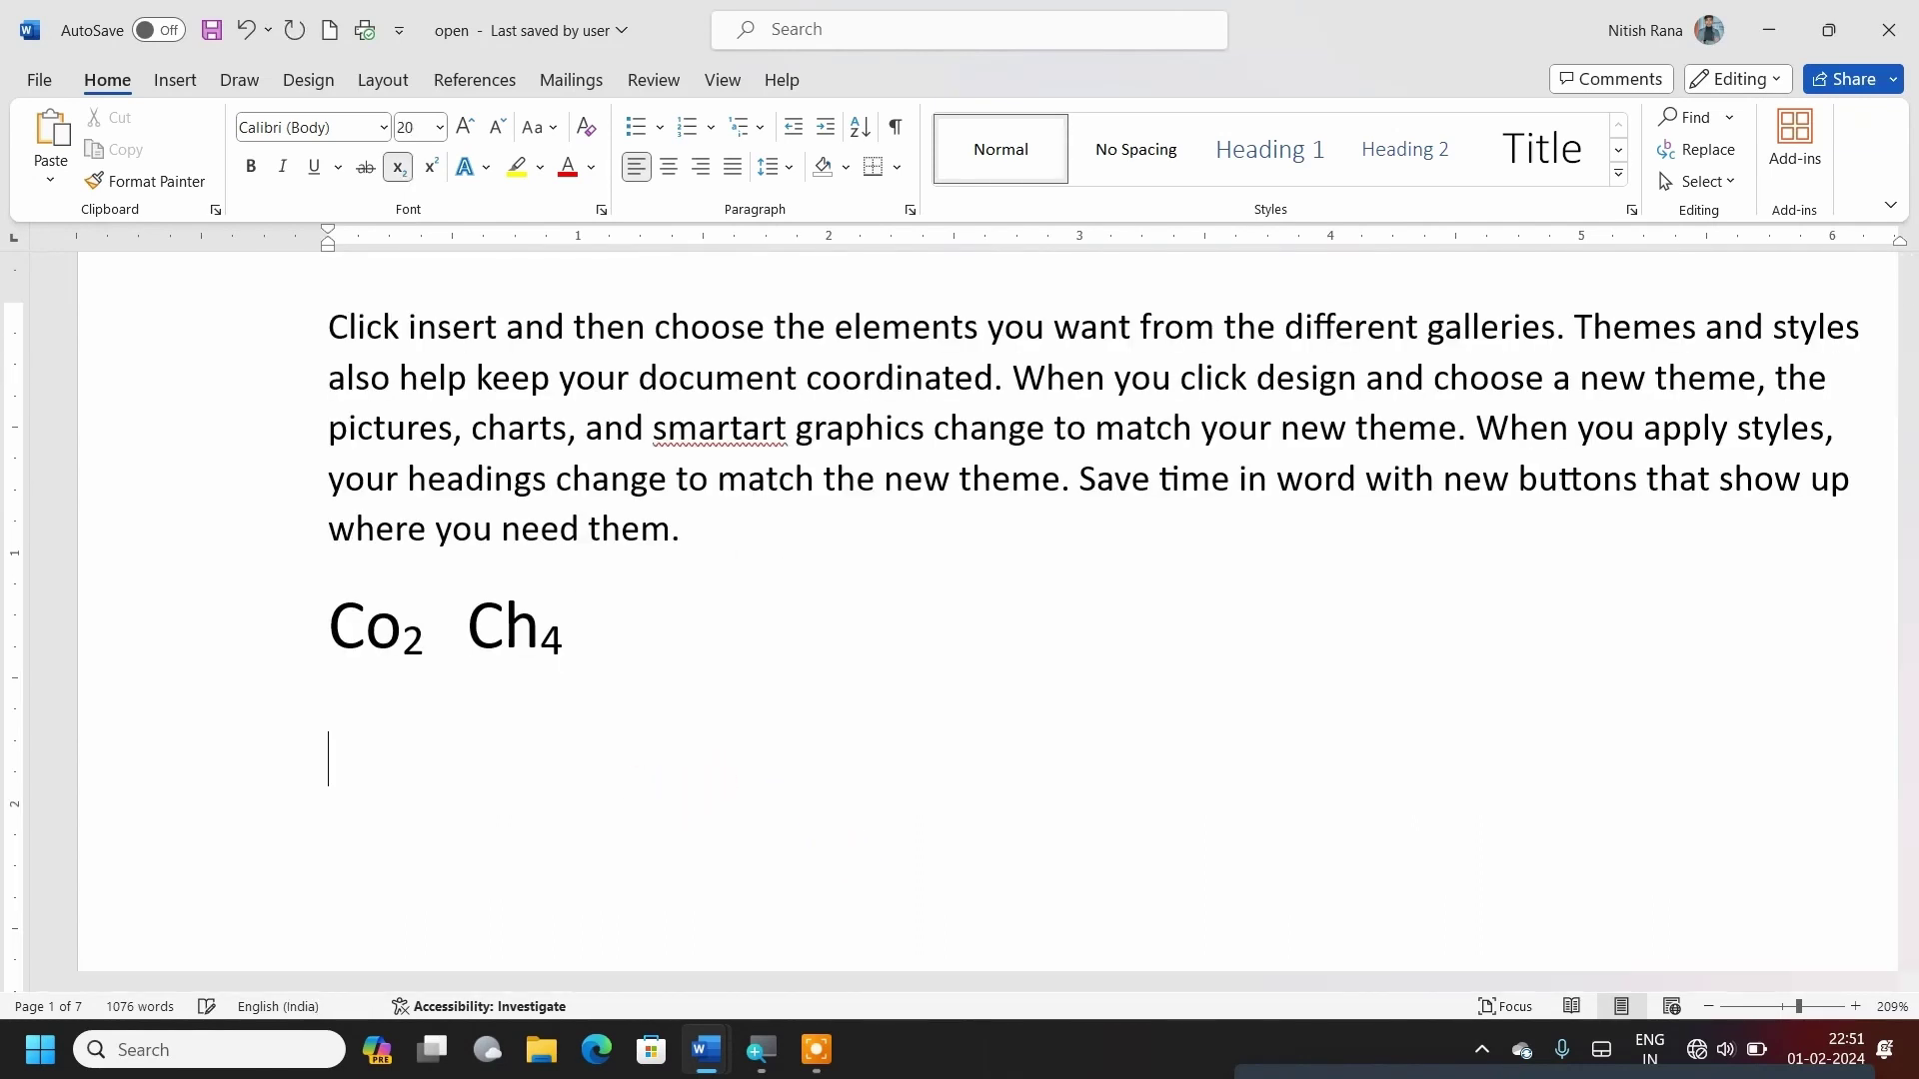
pyautogui.write('(a')
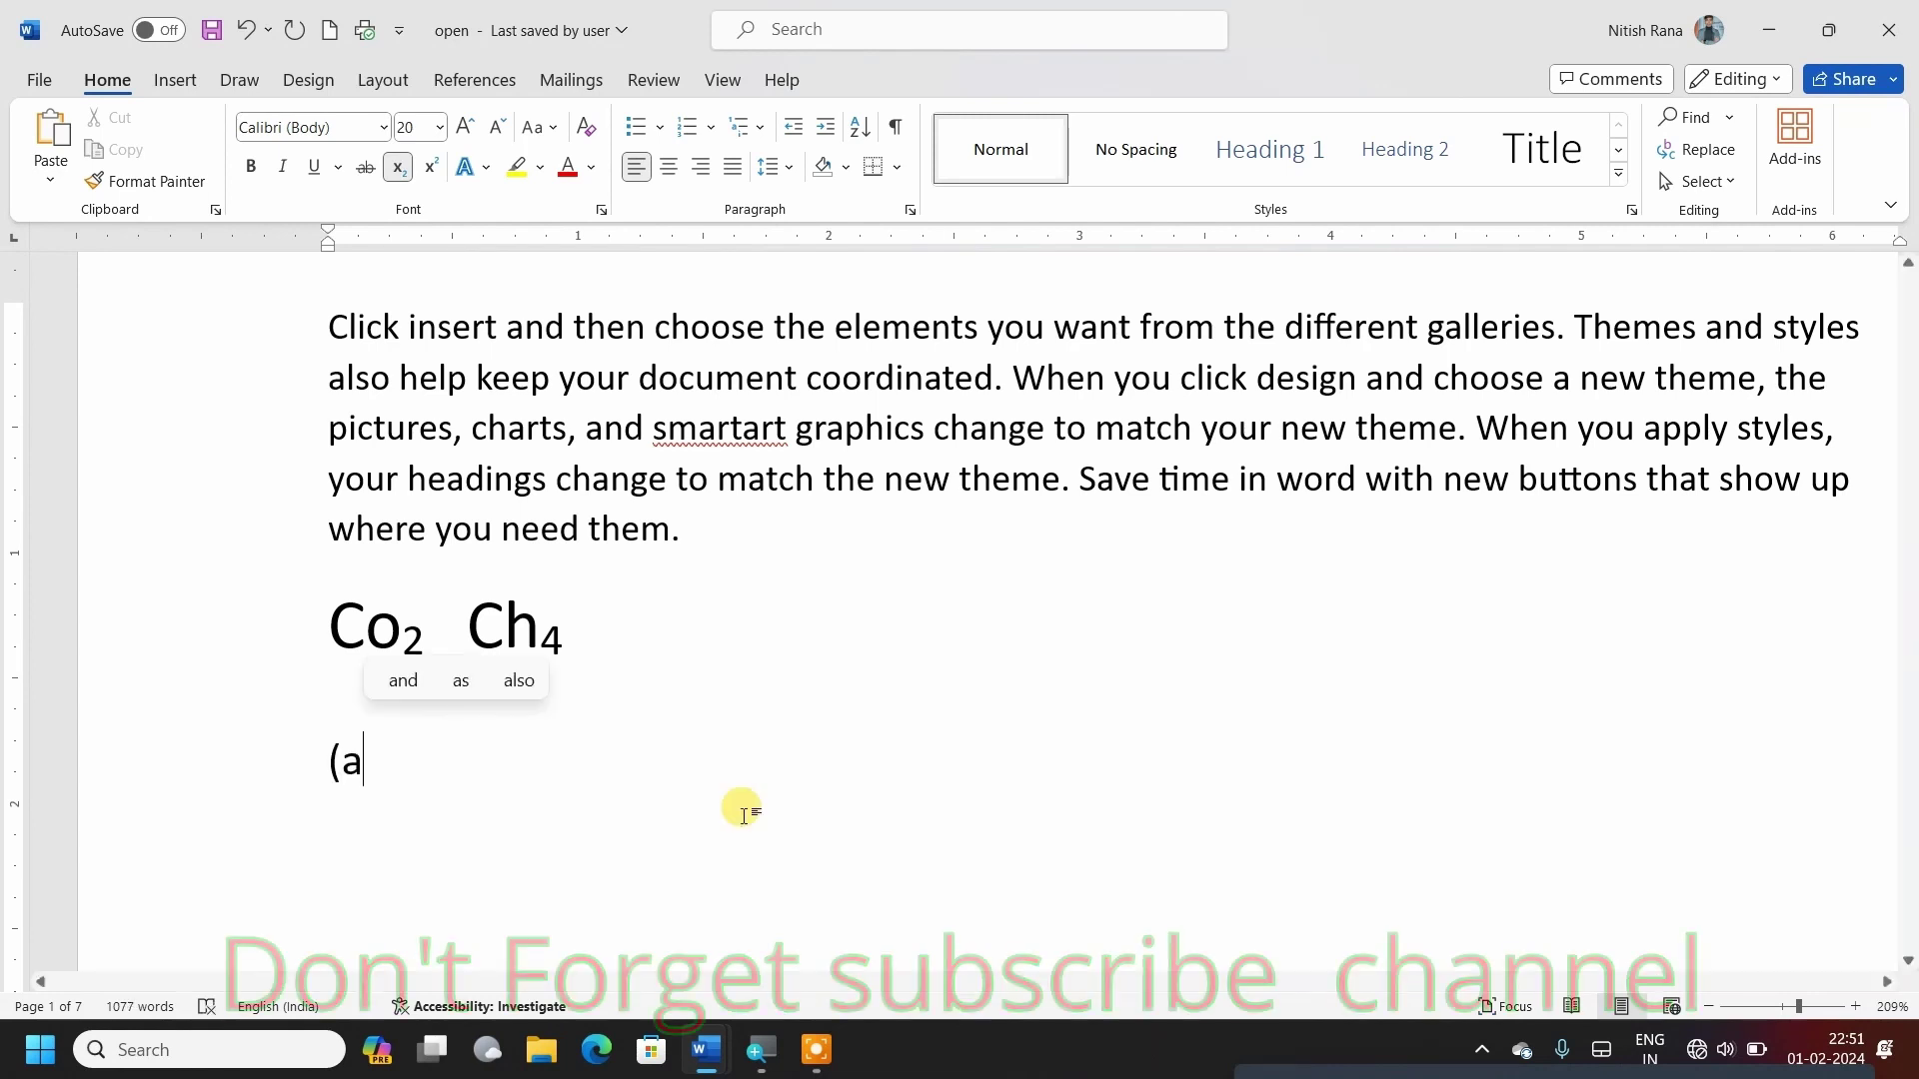
pyautogui.write('+b)')
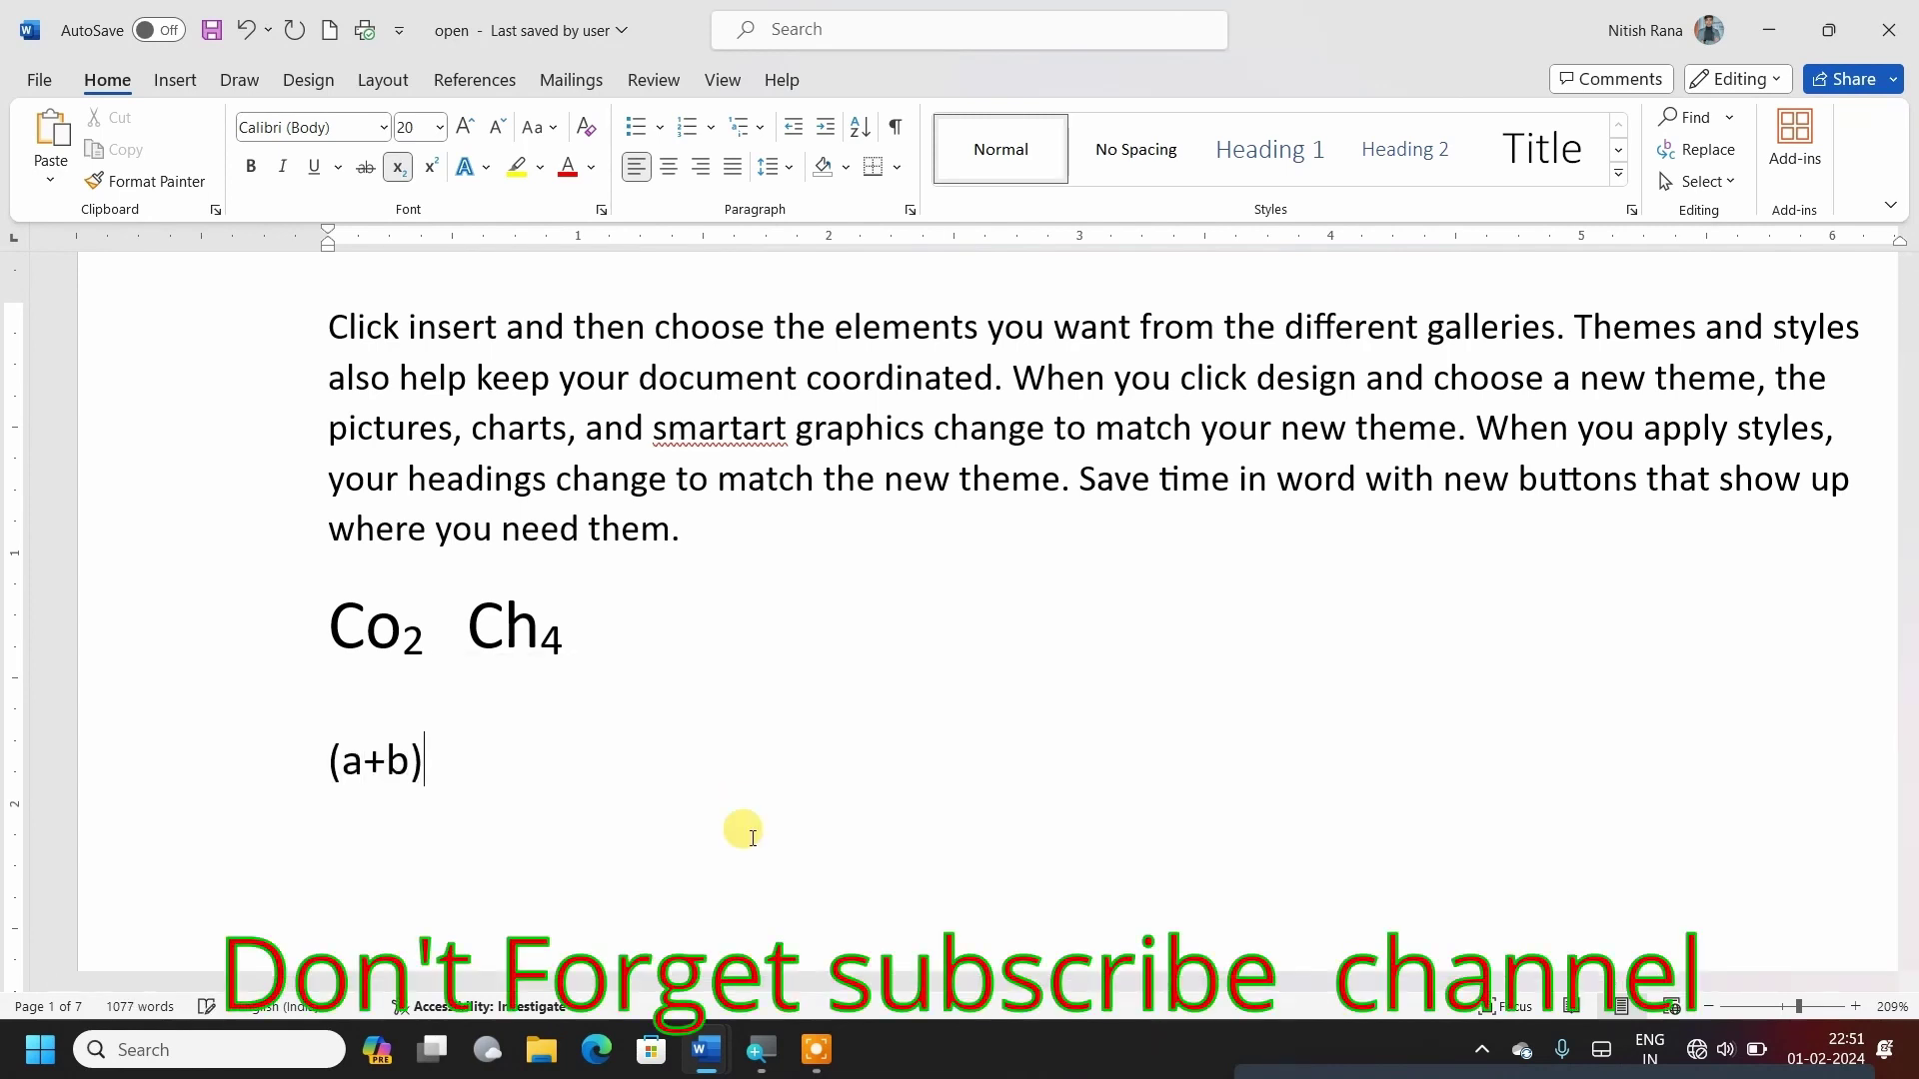
pyautogui.write('2')
pyautogui.hotkey('shift', 'Left')
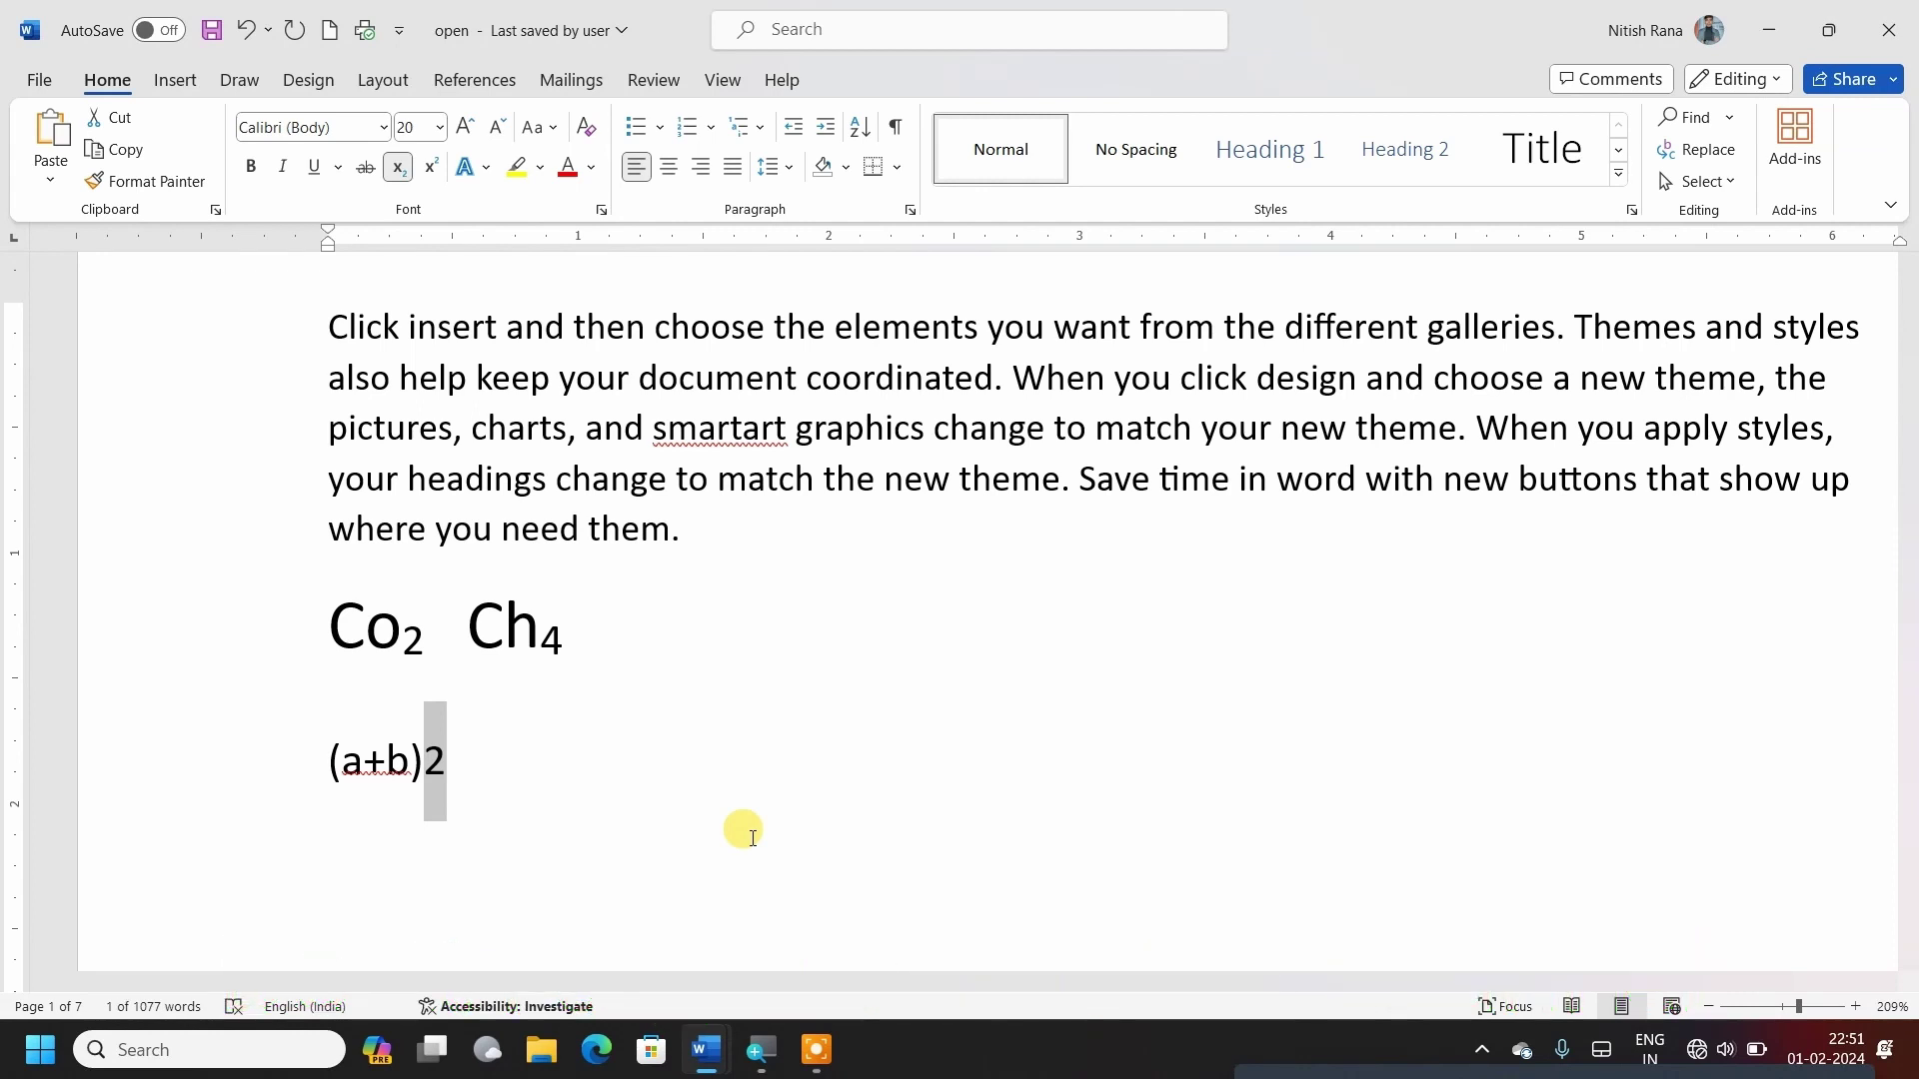
pyautogui.hotkey('ctrl', 'shift', '+')
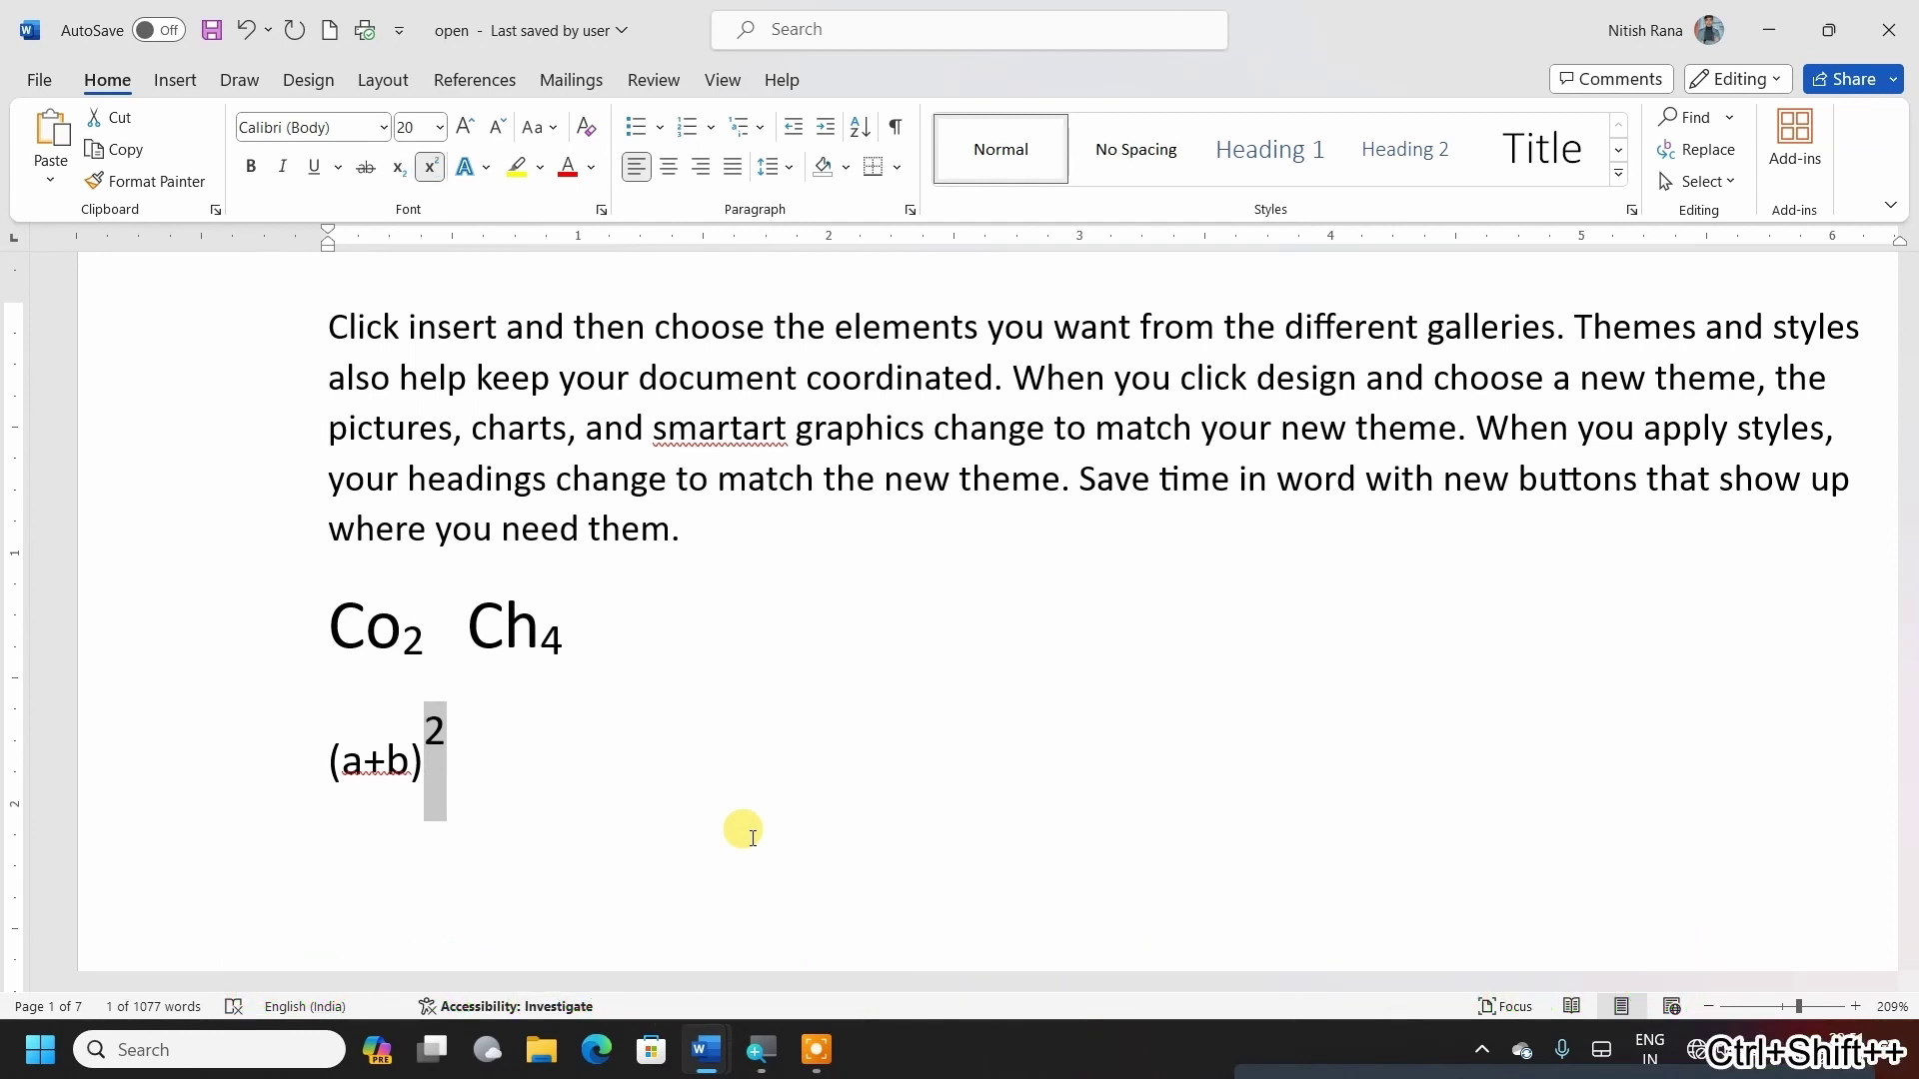
# Return to normal text and continue the line with =a2+b2+2ab.
pyautogui.press('Right')
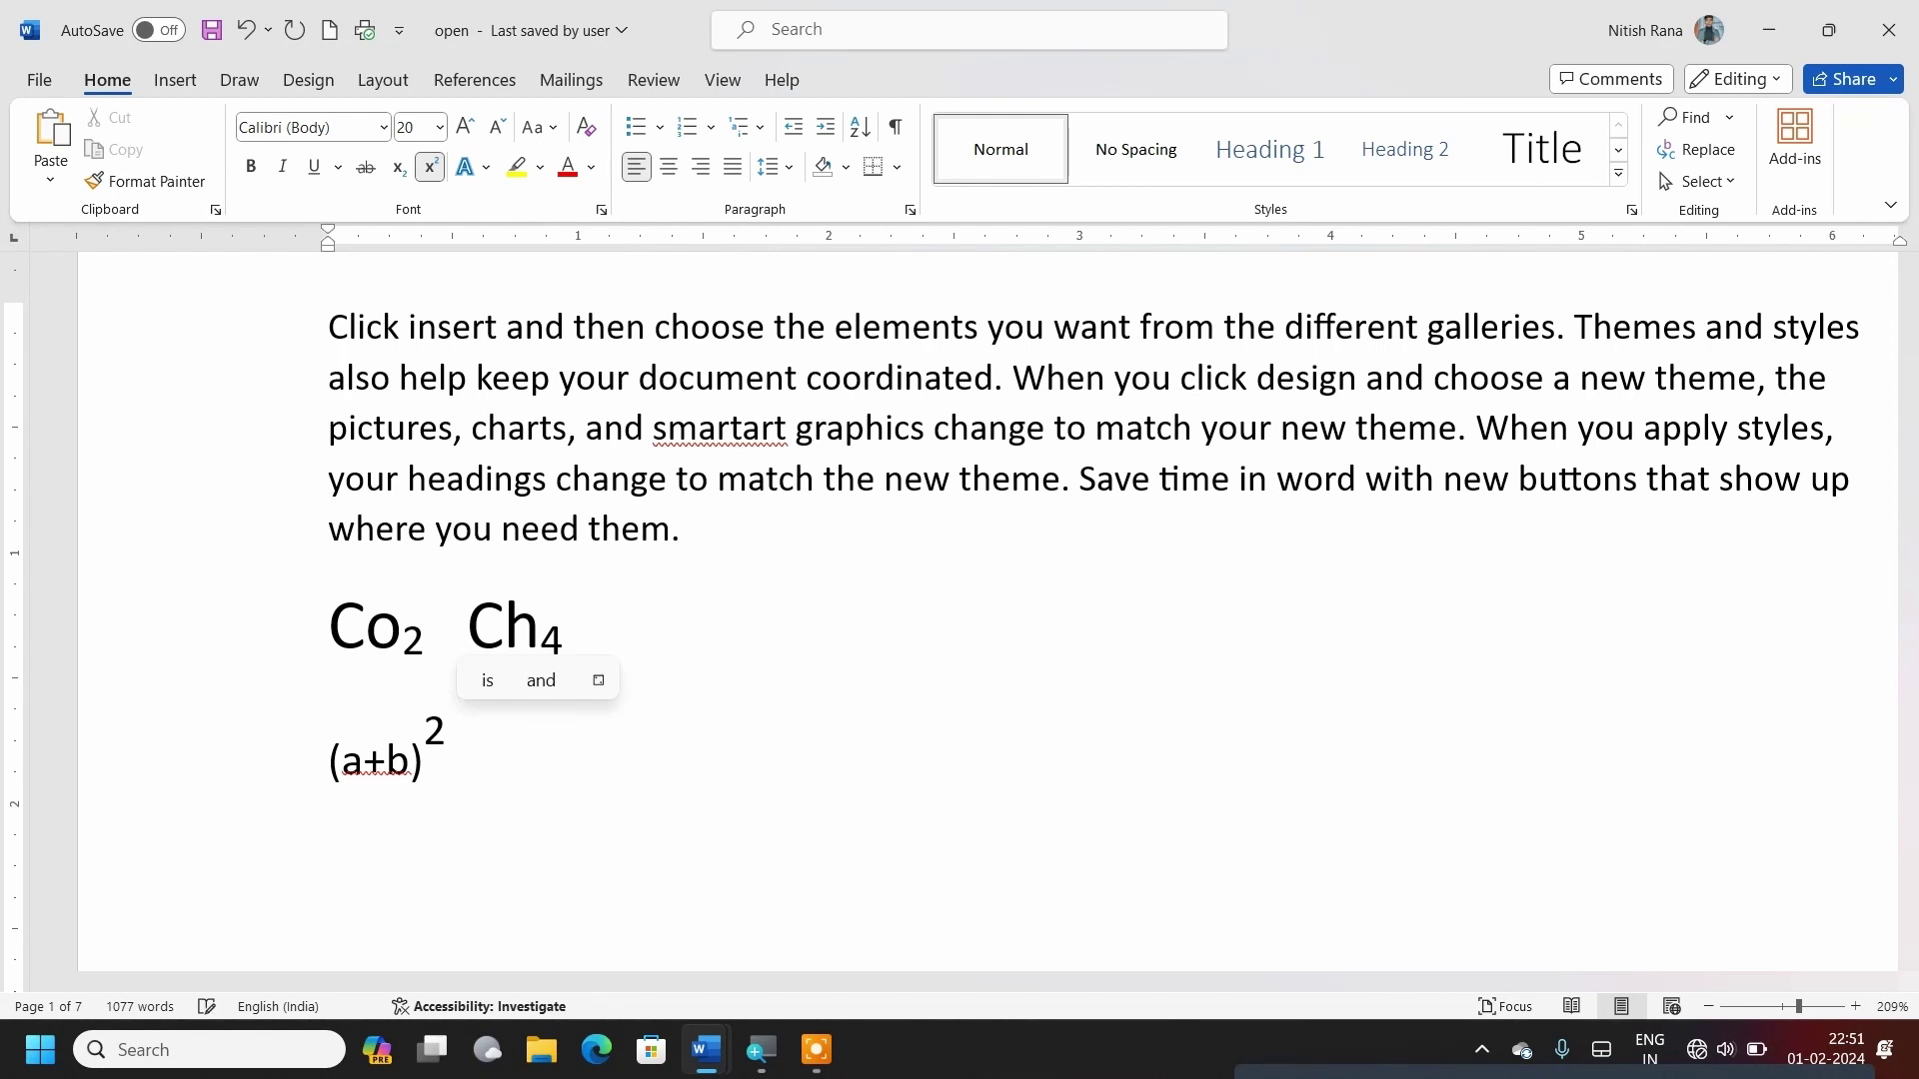
pyautogui.hotkey('ctrl', 'shift', '+')
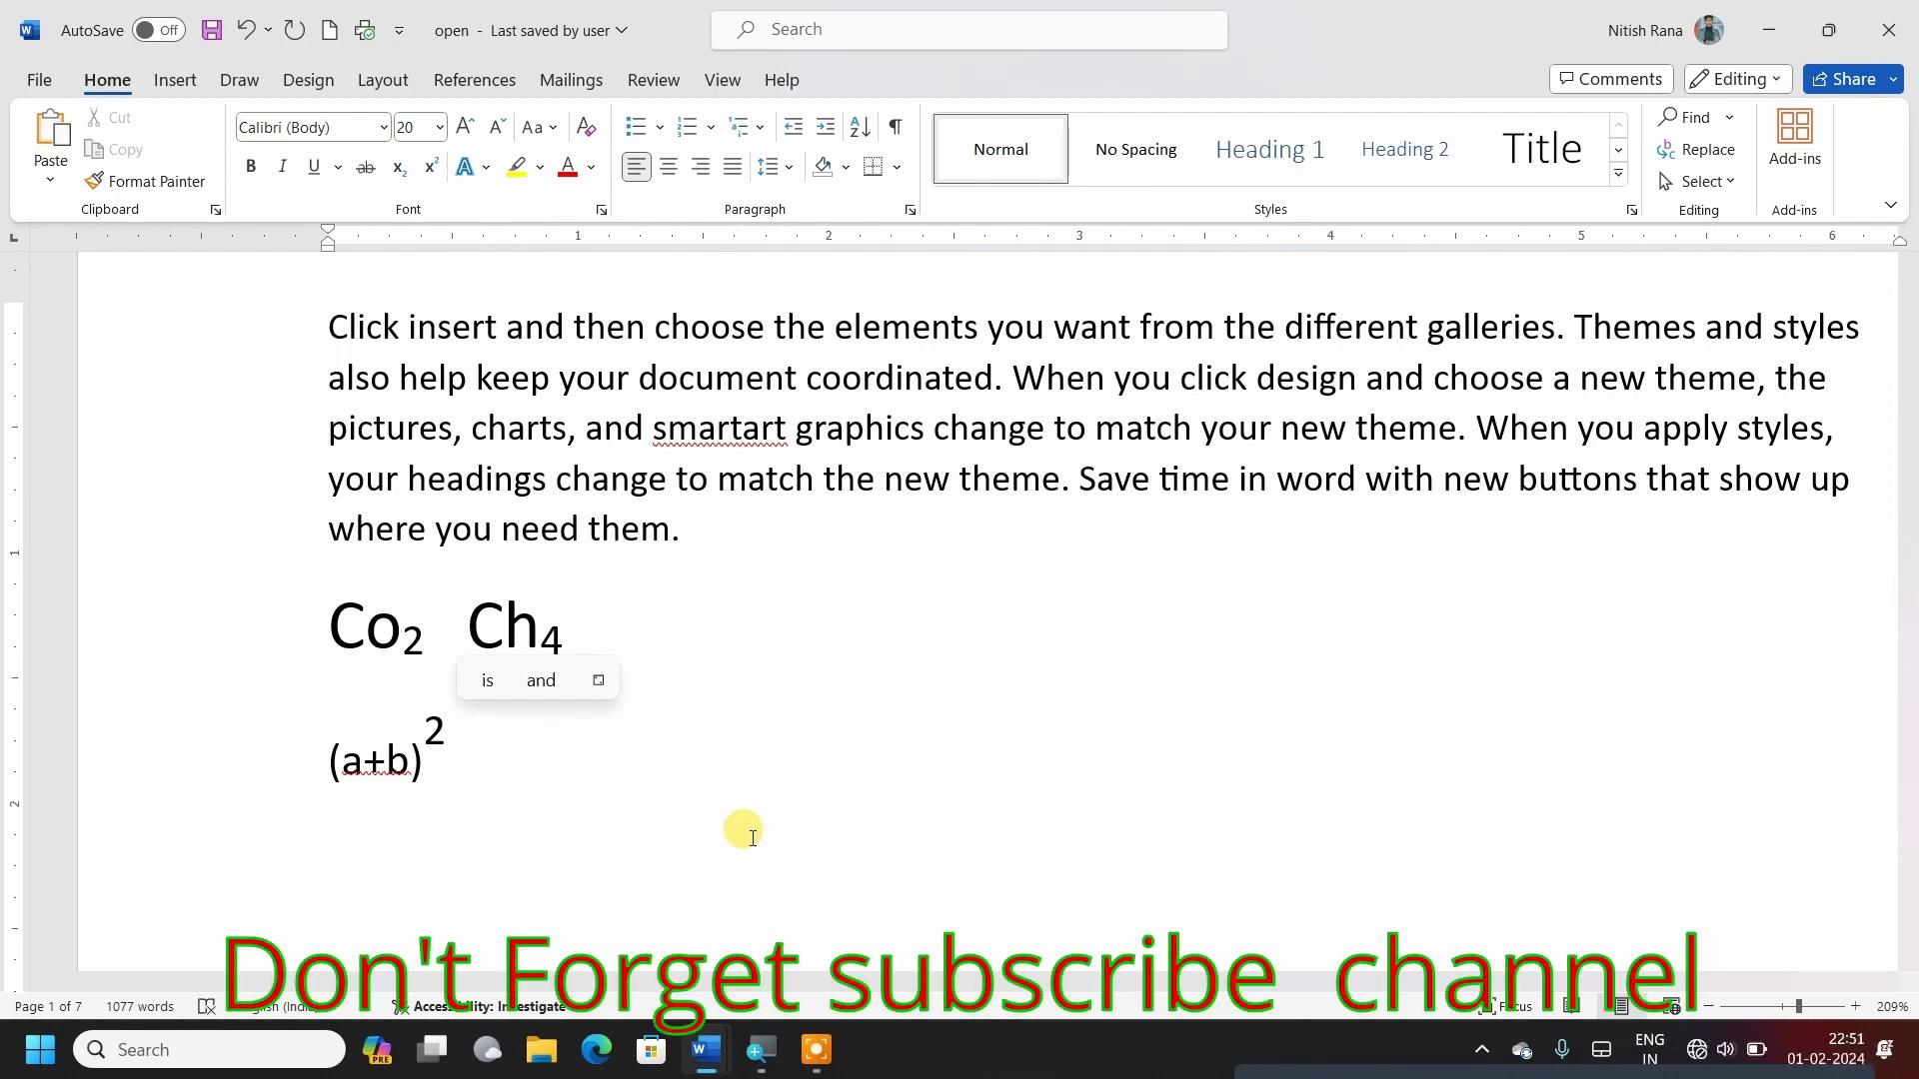
pyautogui.write(' =')
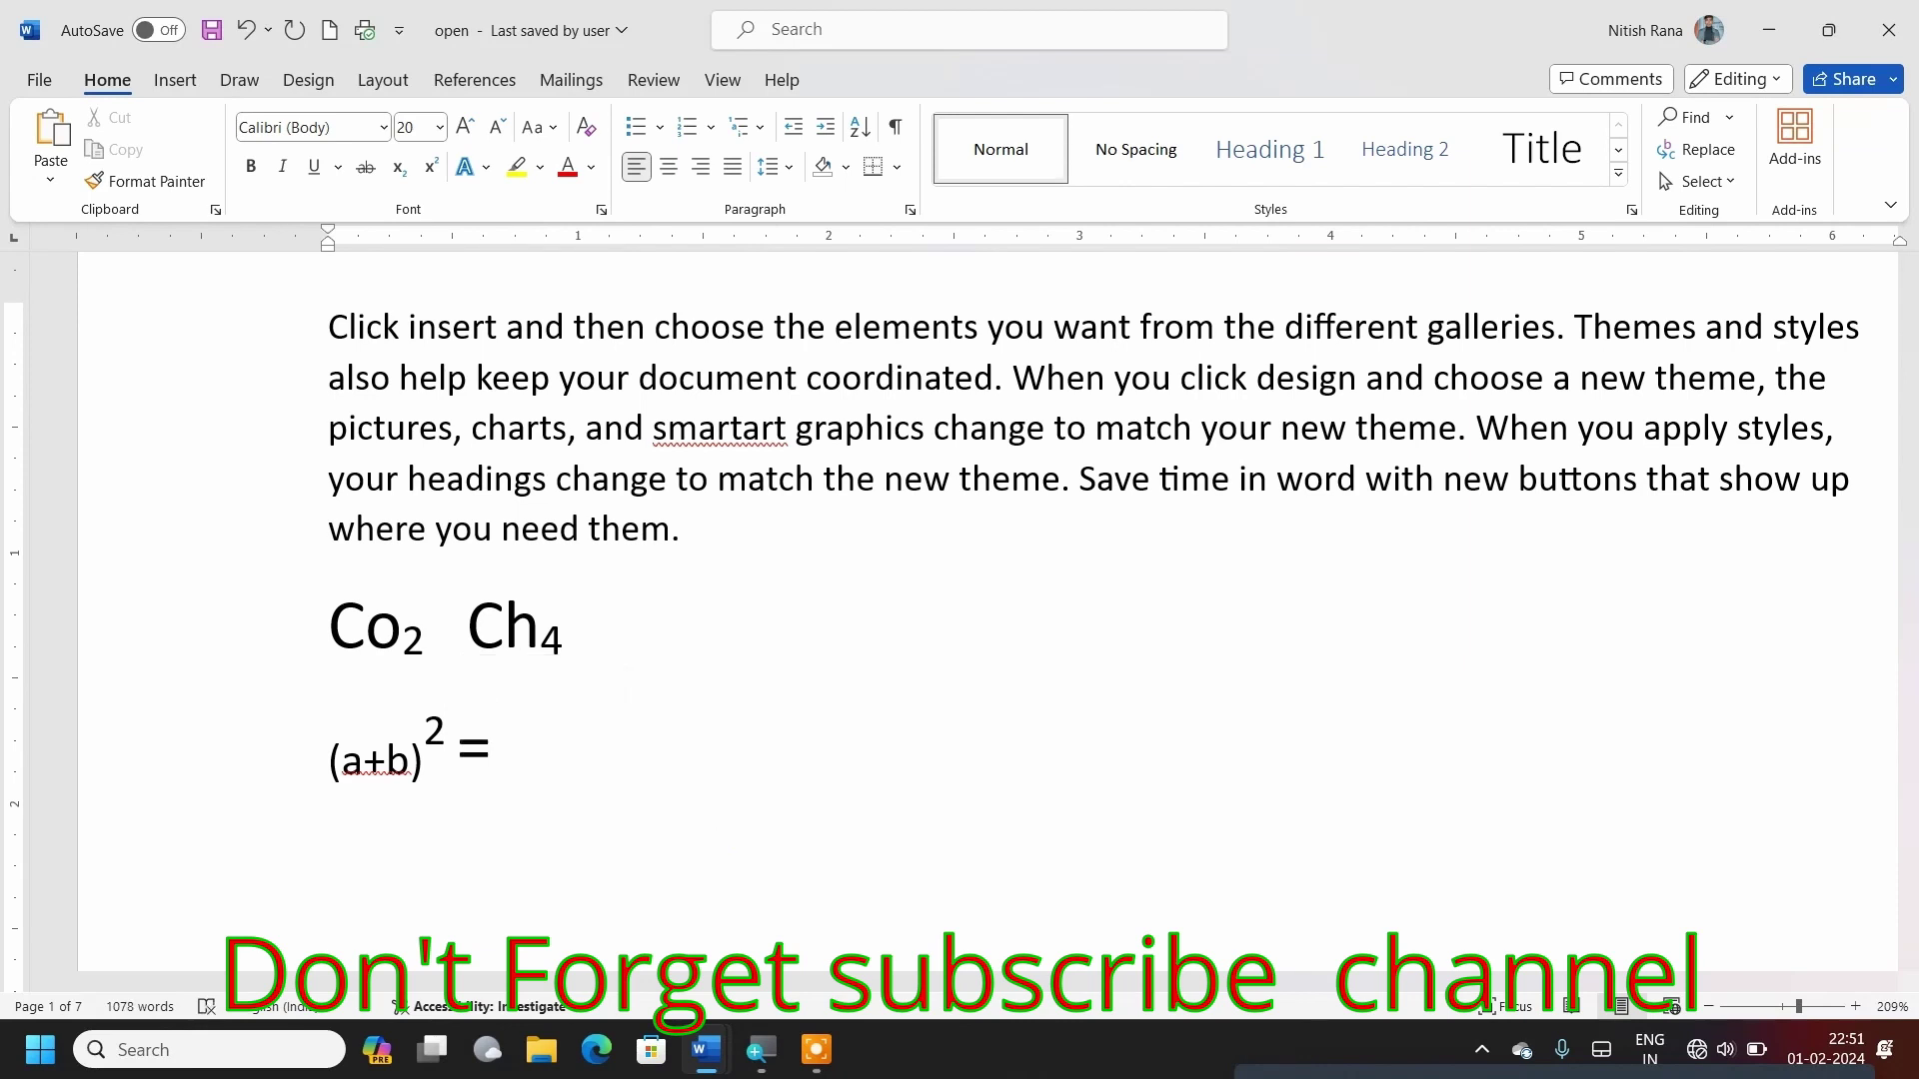
pyautogui.write('a2+')
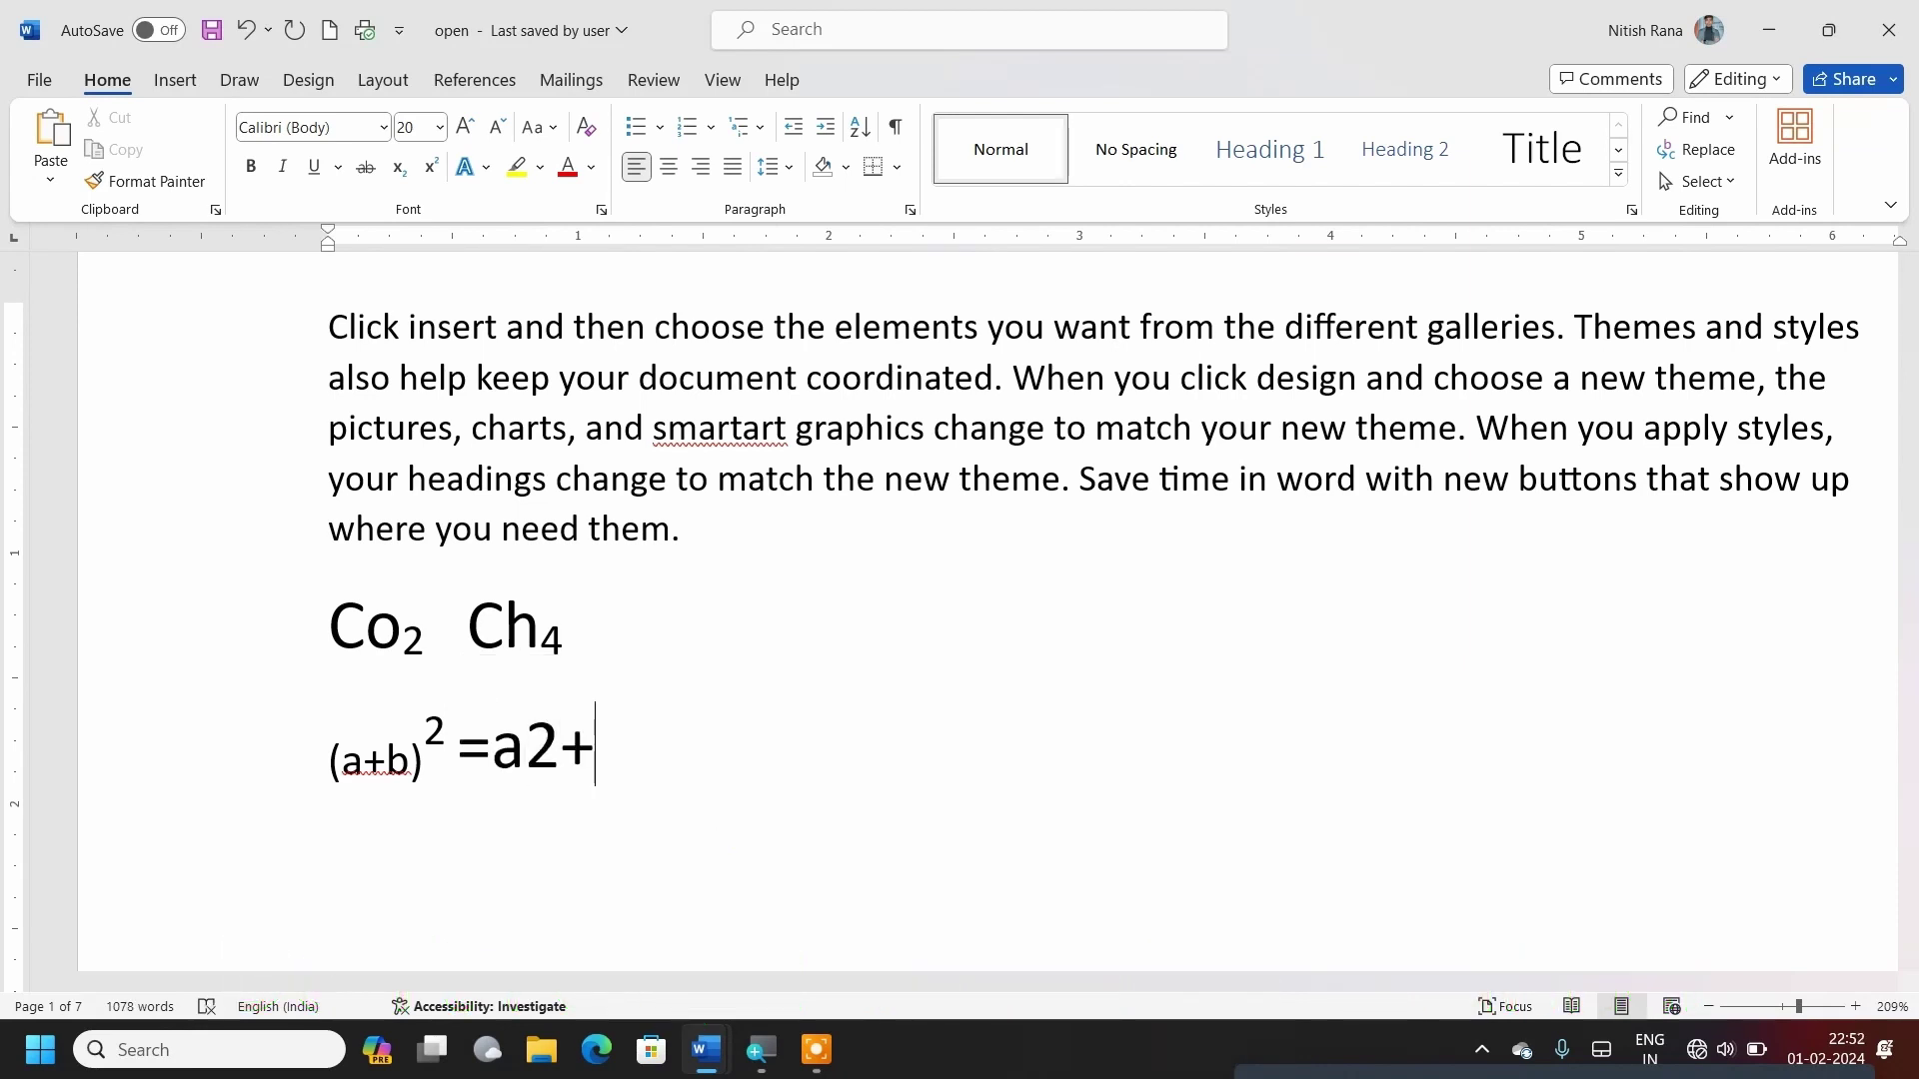
pyautogui.write('b2+2')
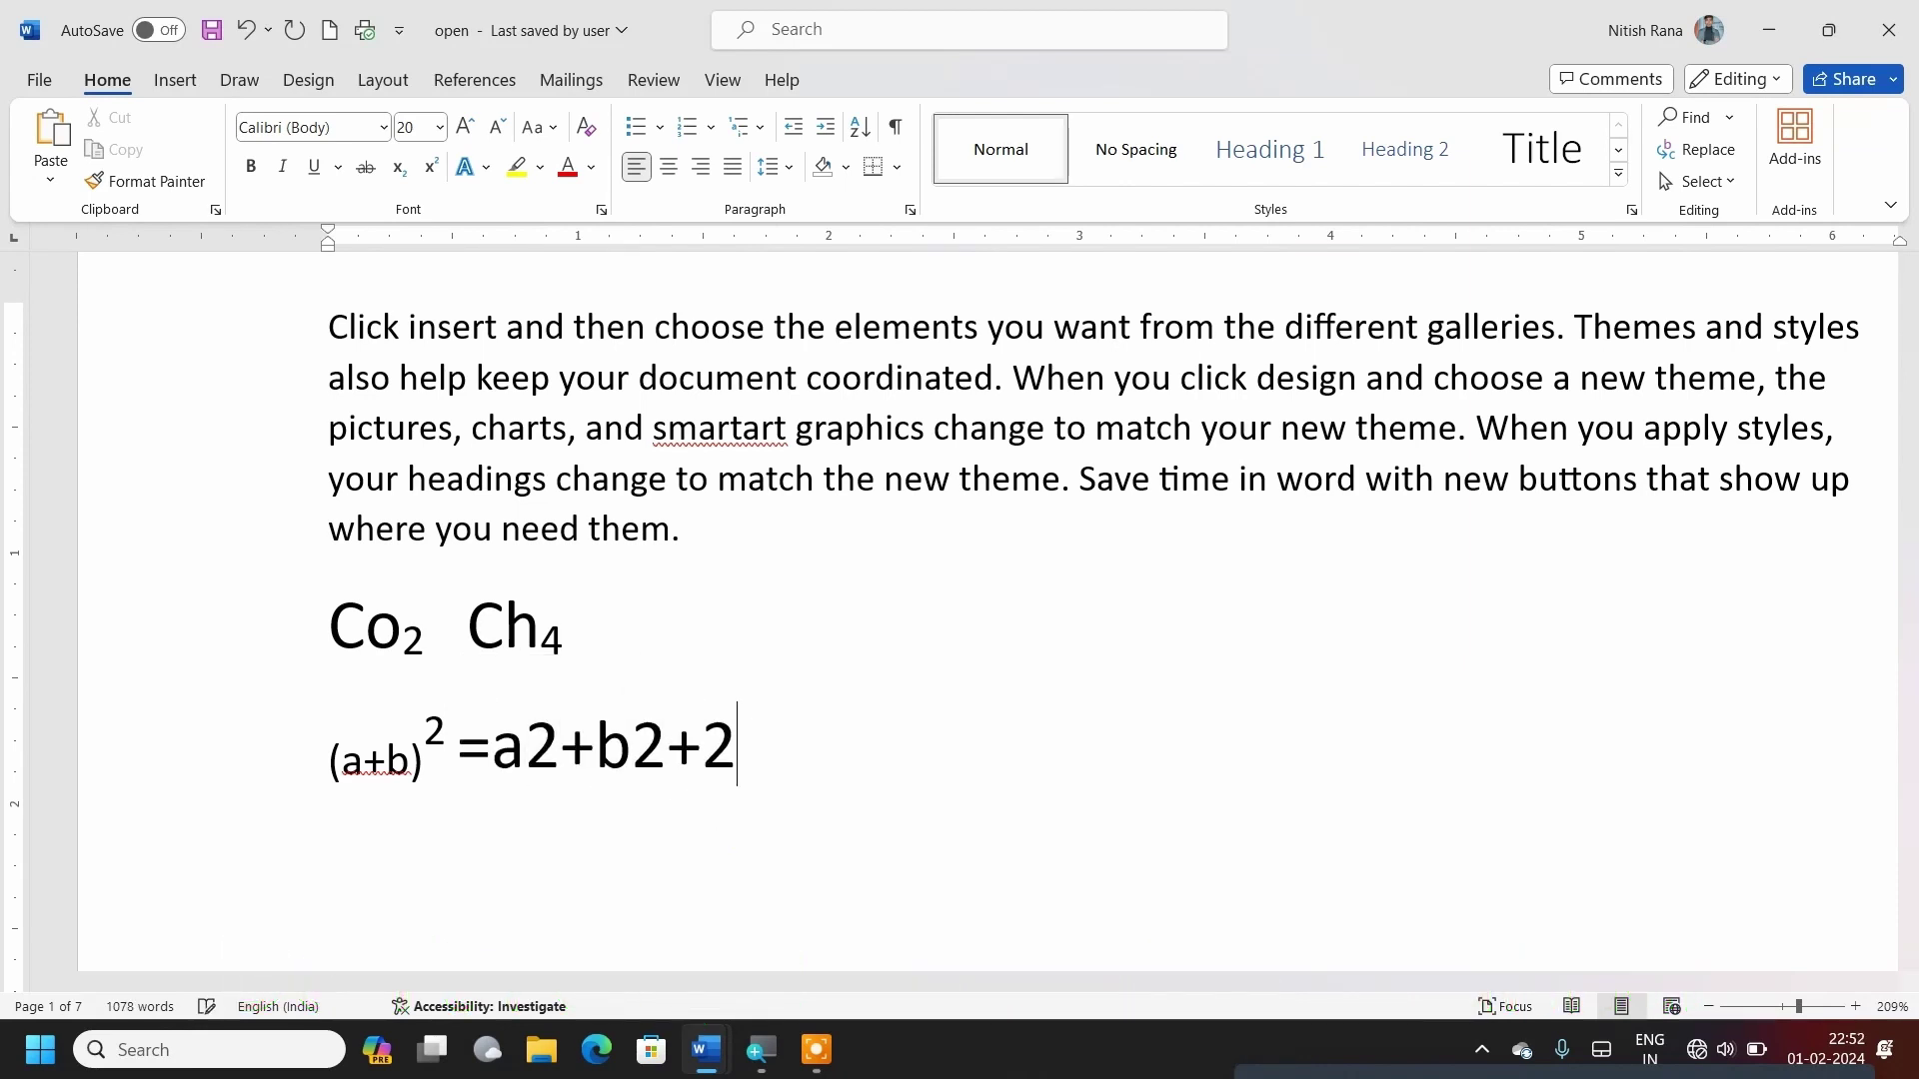
pyautogui.write('ab')
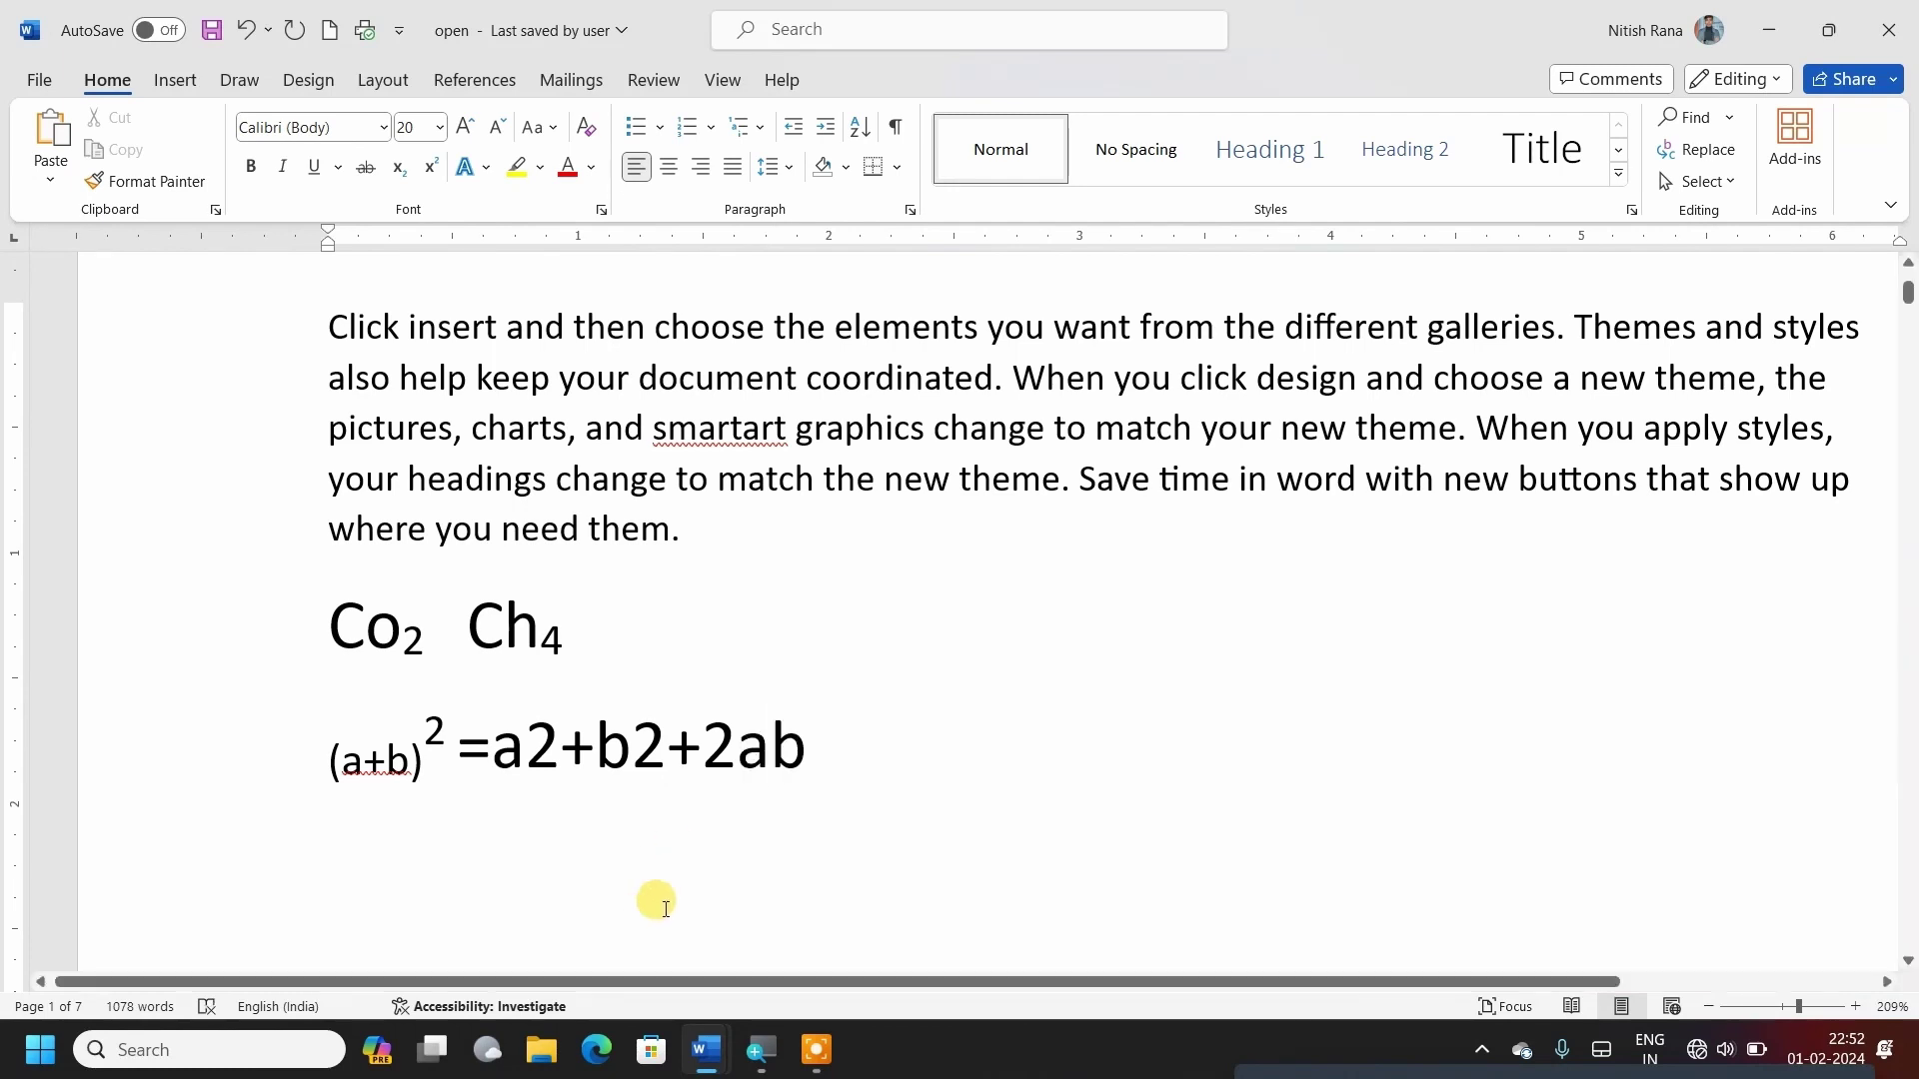
# Make the 2 after b and the 2 after a superscript exponents.
pyautogui.moveTo(667, 739); pyautogui.dragTo(633, 740)
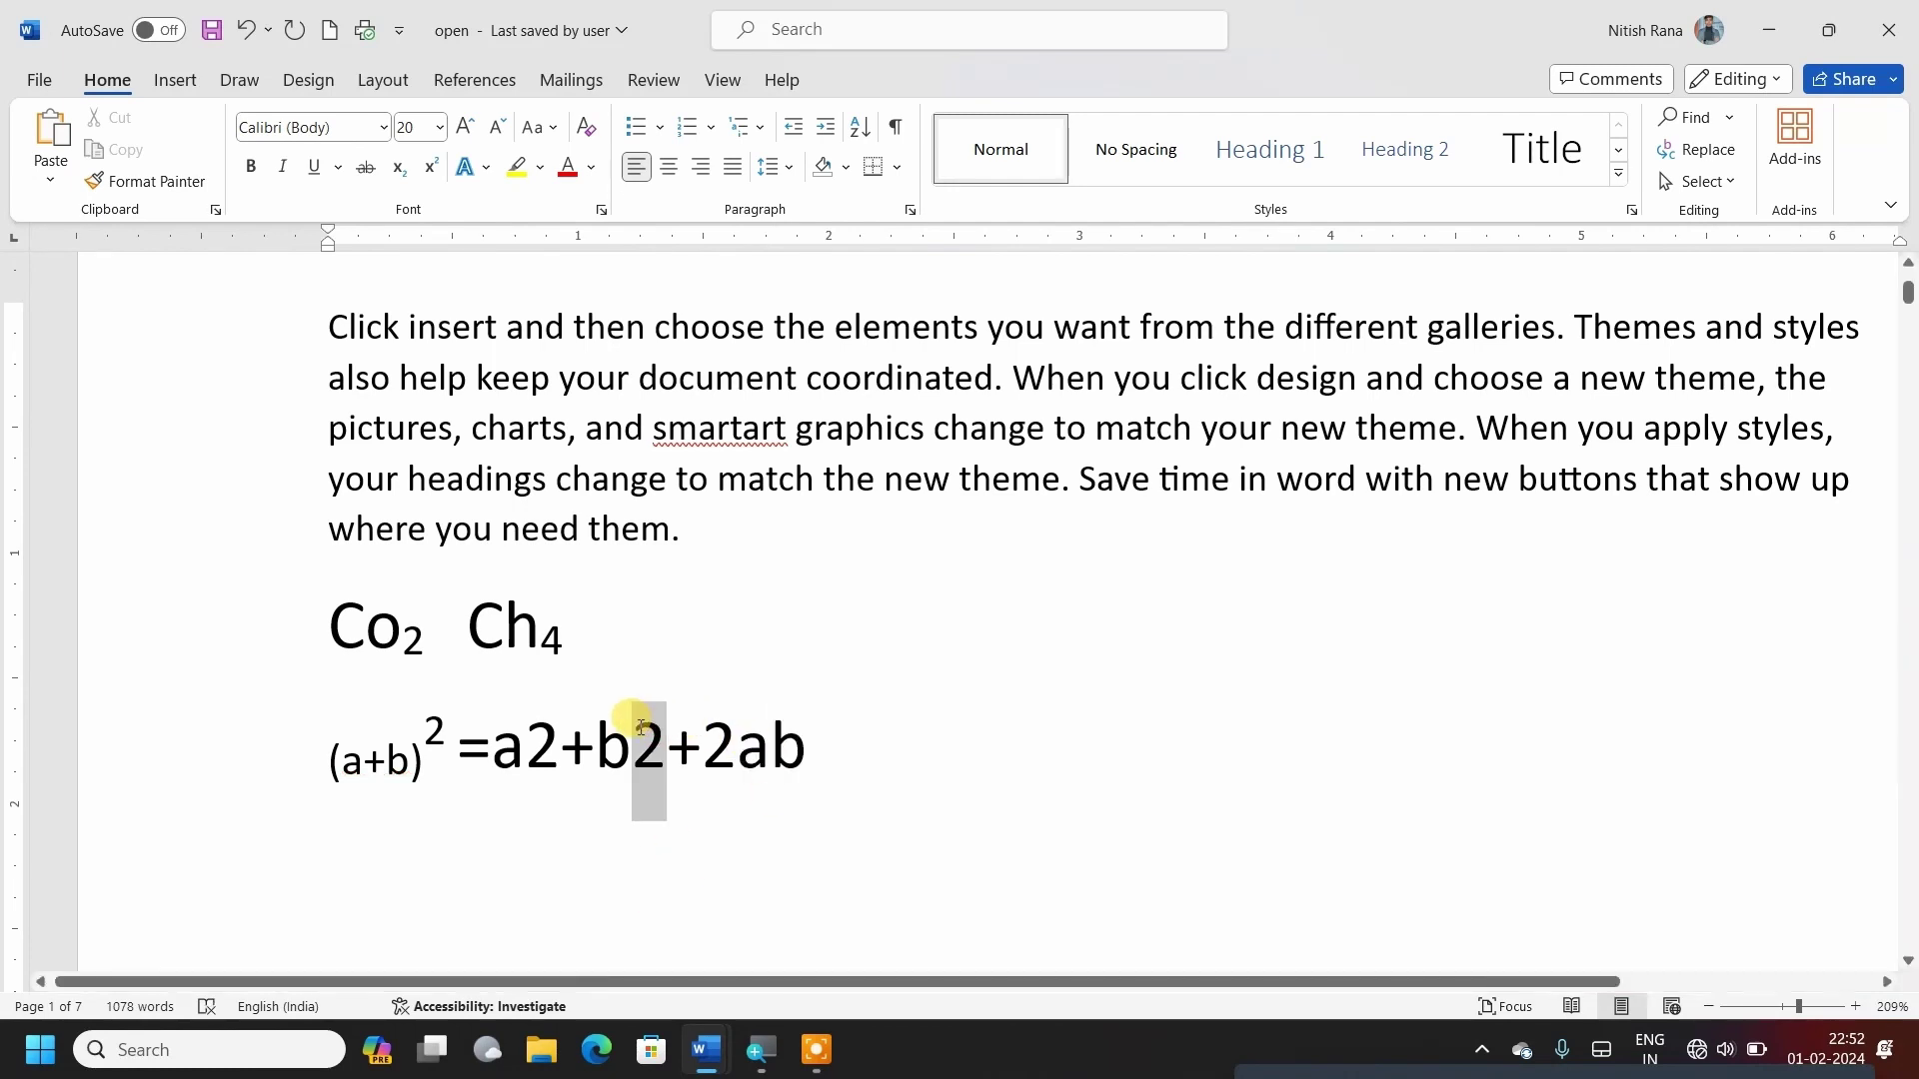
pyautogui.hotkey('ctrl', 'shift', '+')
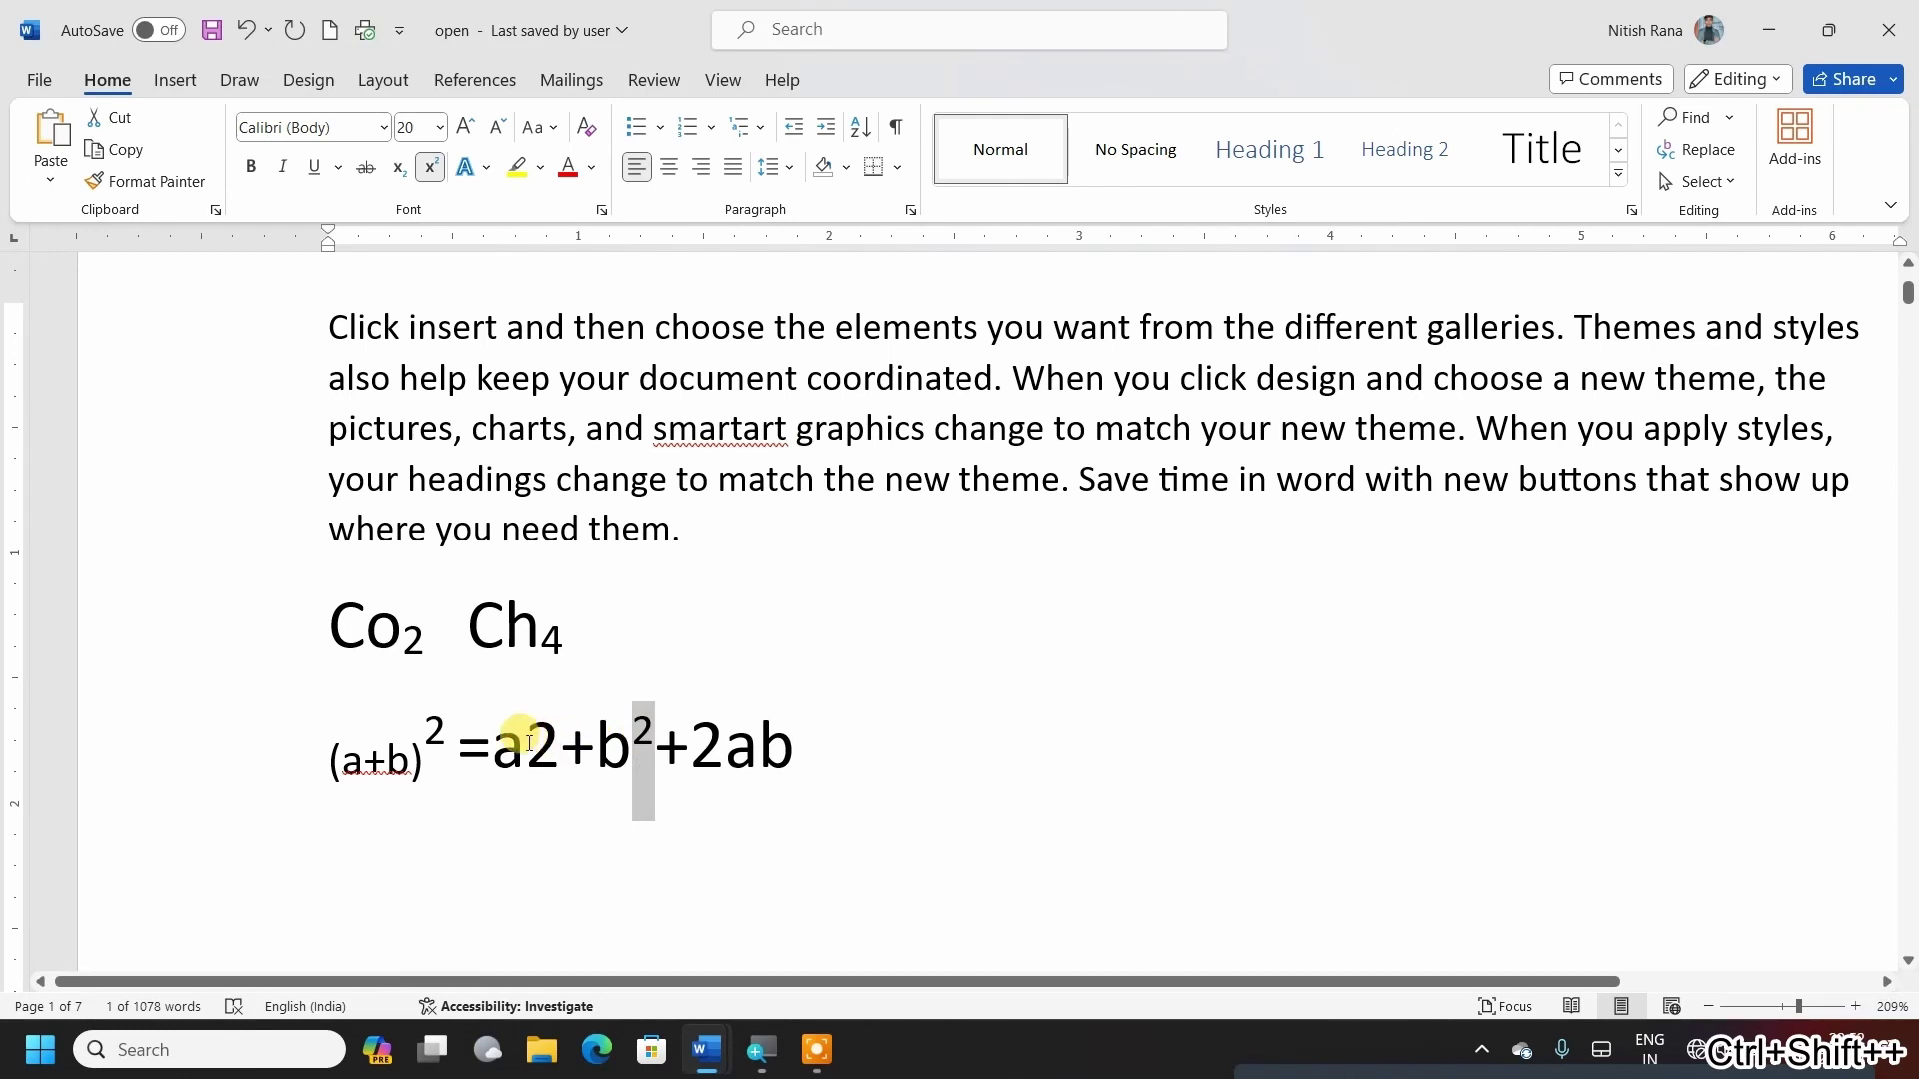
pyautogui.moveTo(559, 739); pyautogui.dragTo(527, 739)
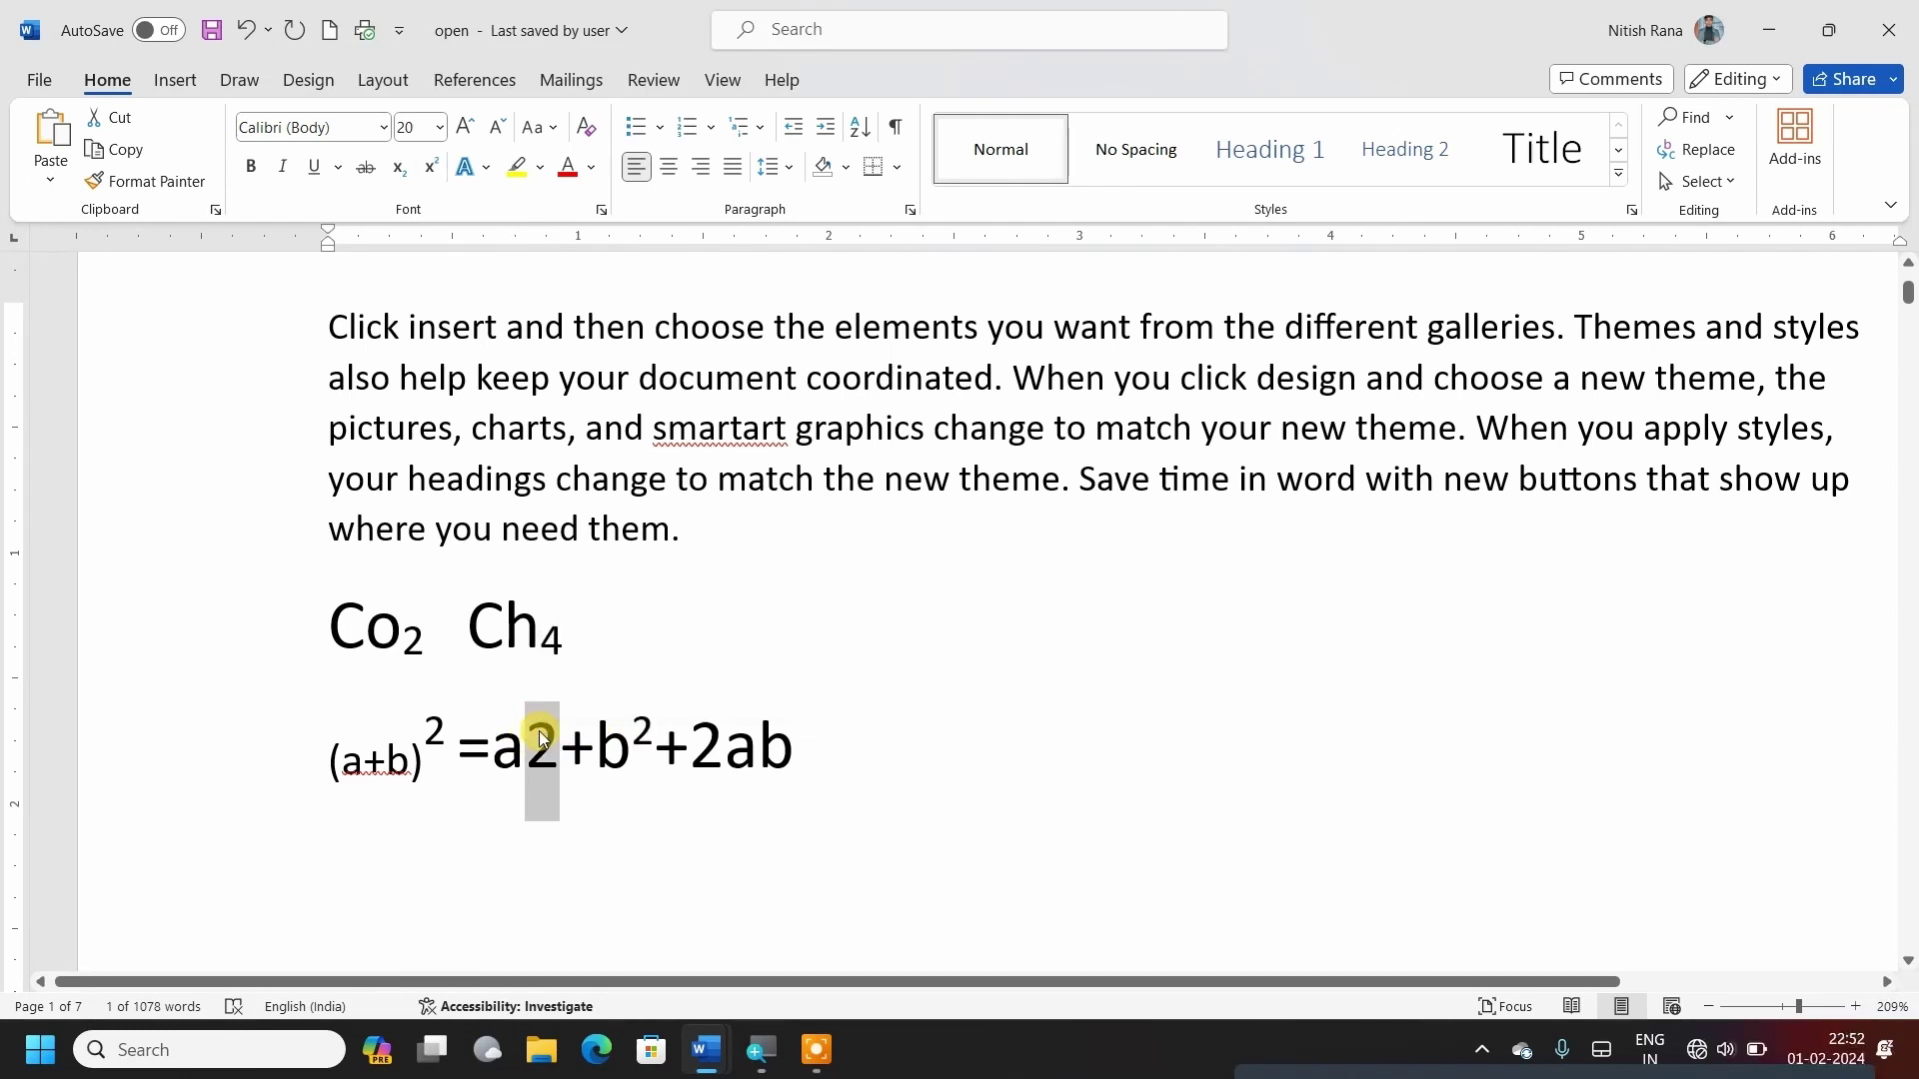
pyautogui.hotkey('ctrl', 'shift', '+')
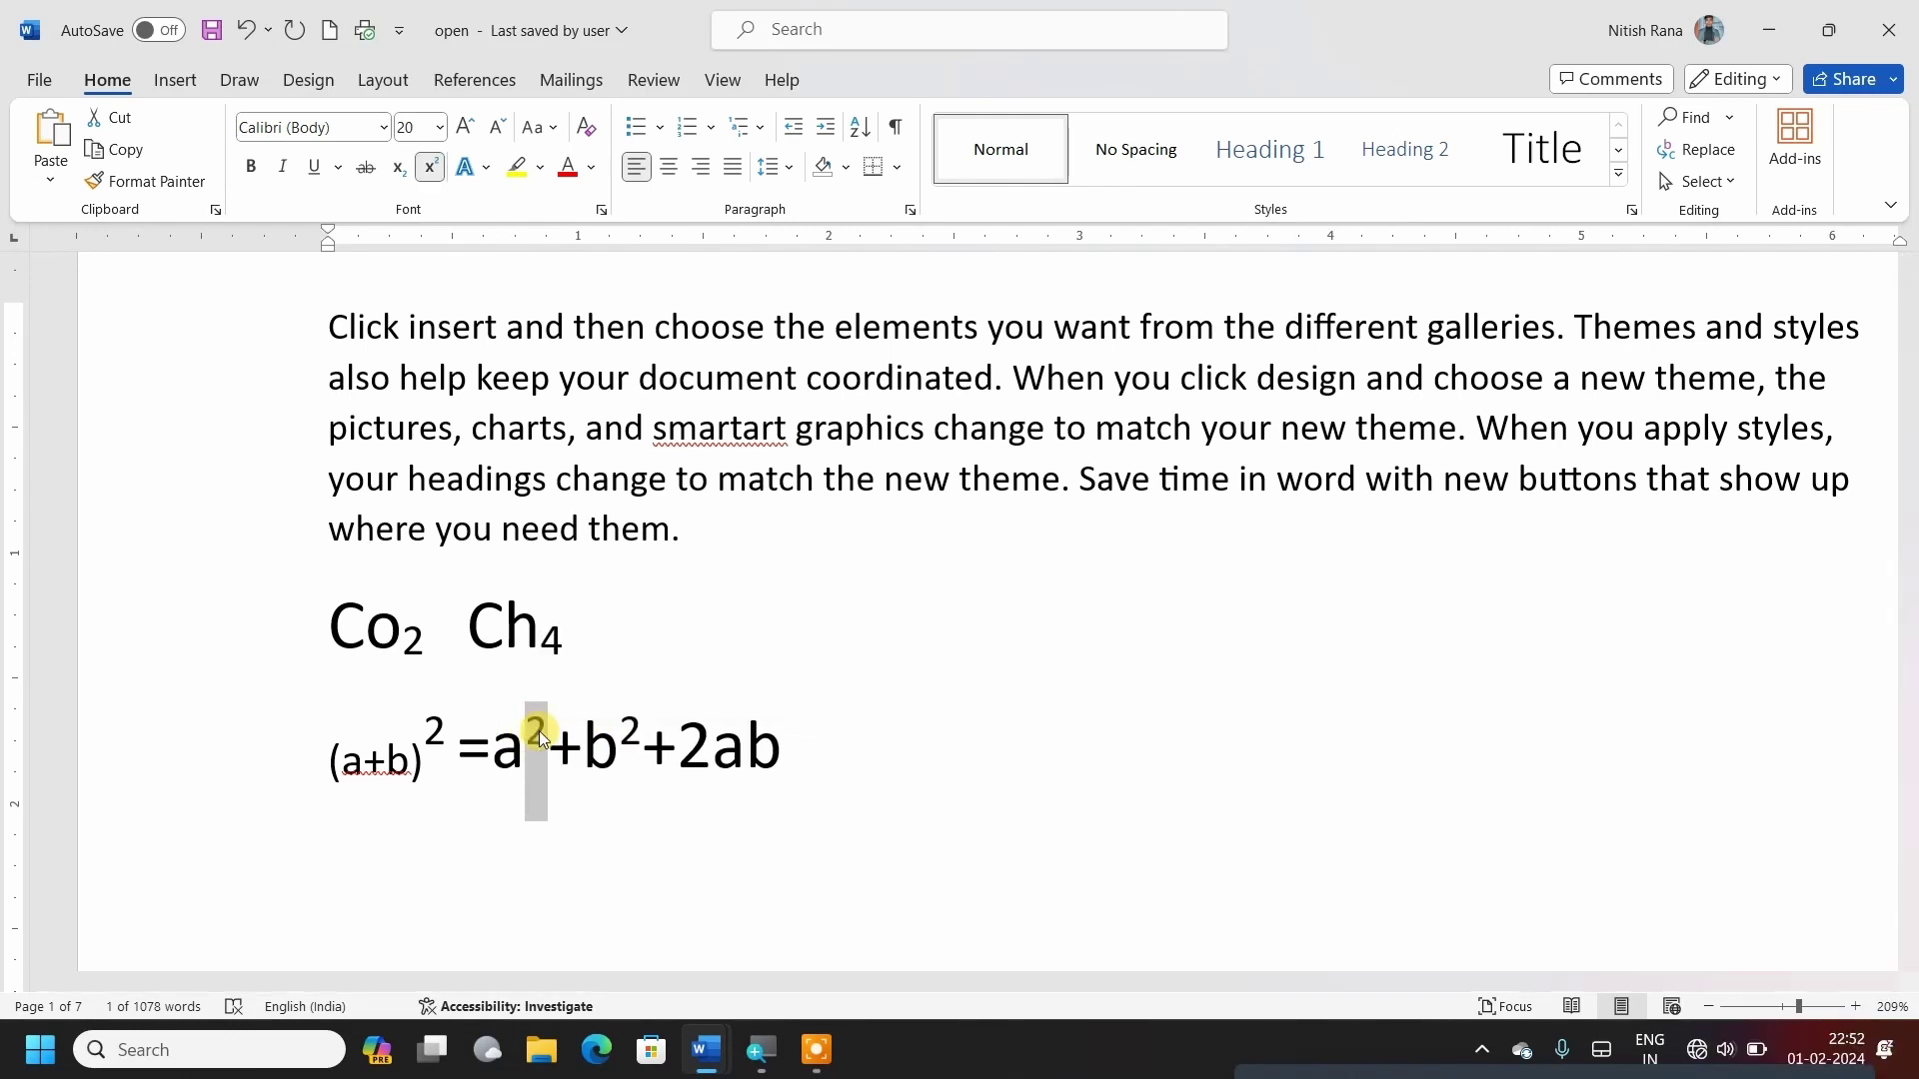